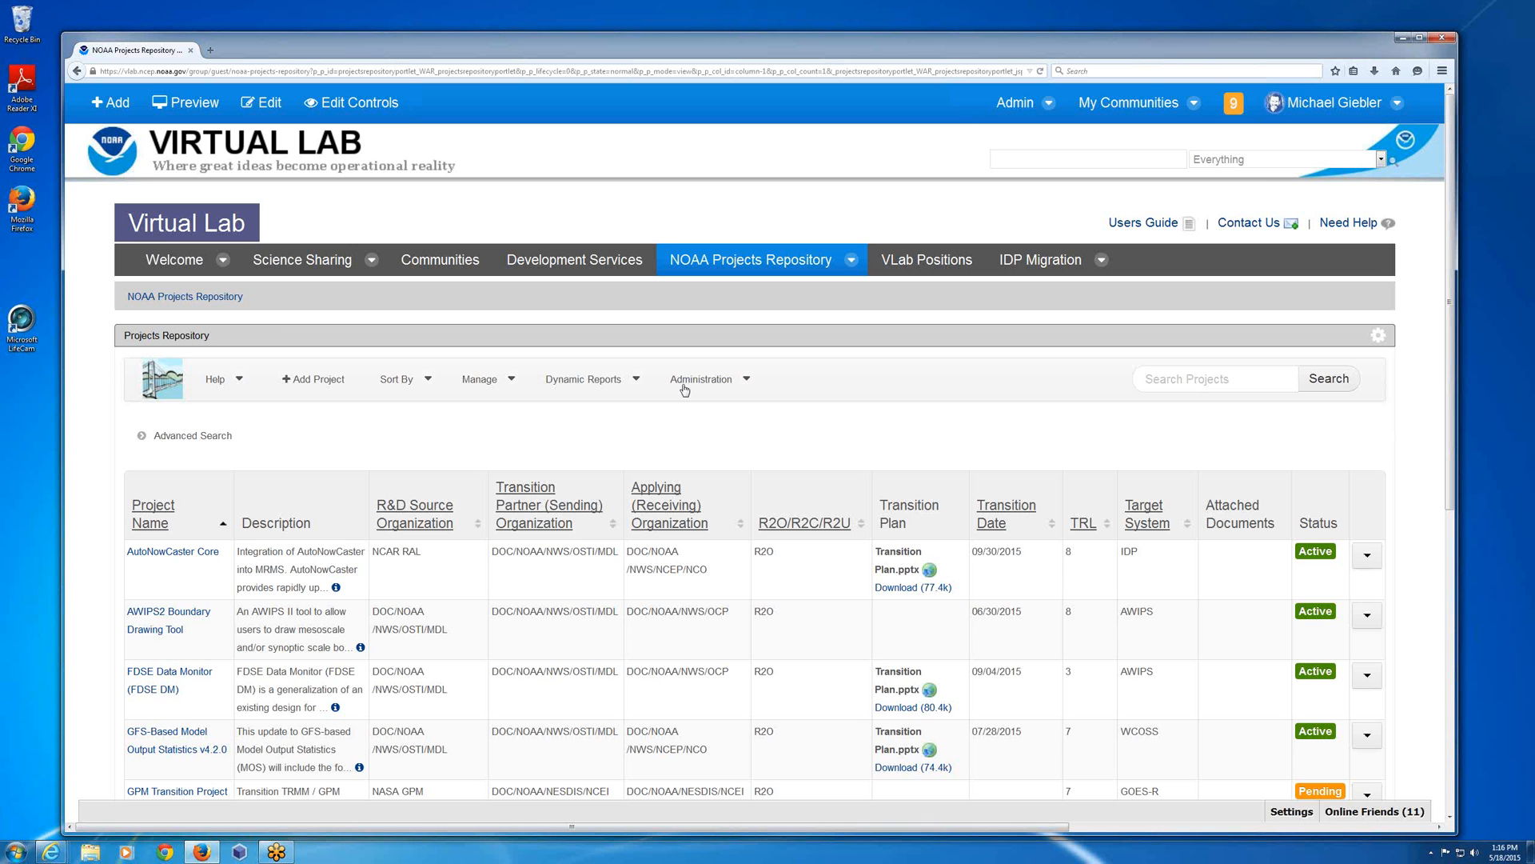
Go to the Virtual Lab Welcome page and reopen the NOAA Projects Repository from there.
left_click(149, 260)
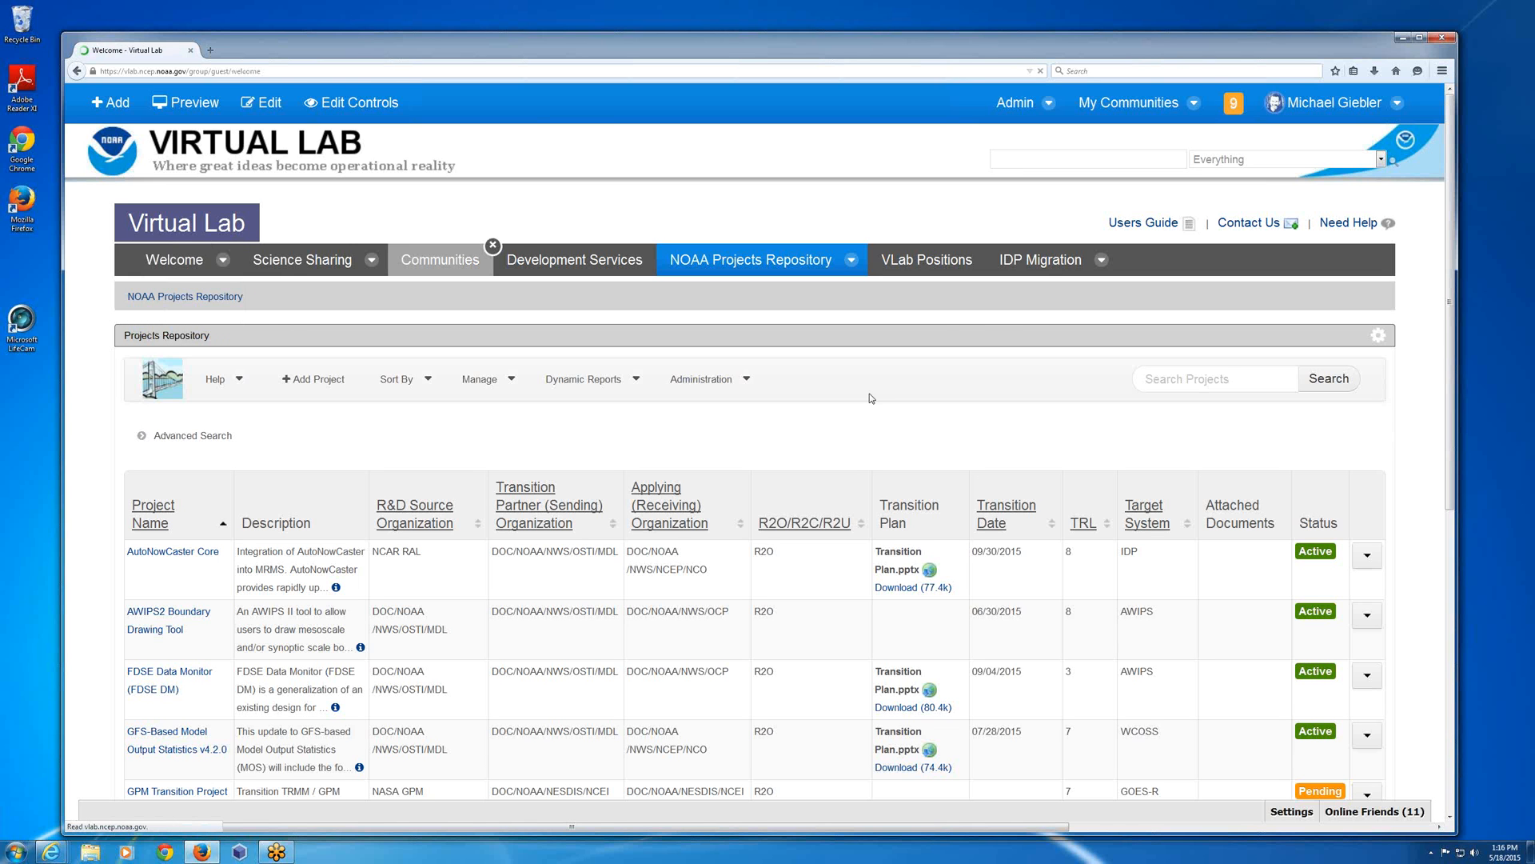
mouse_move(742, 264)
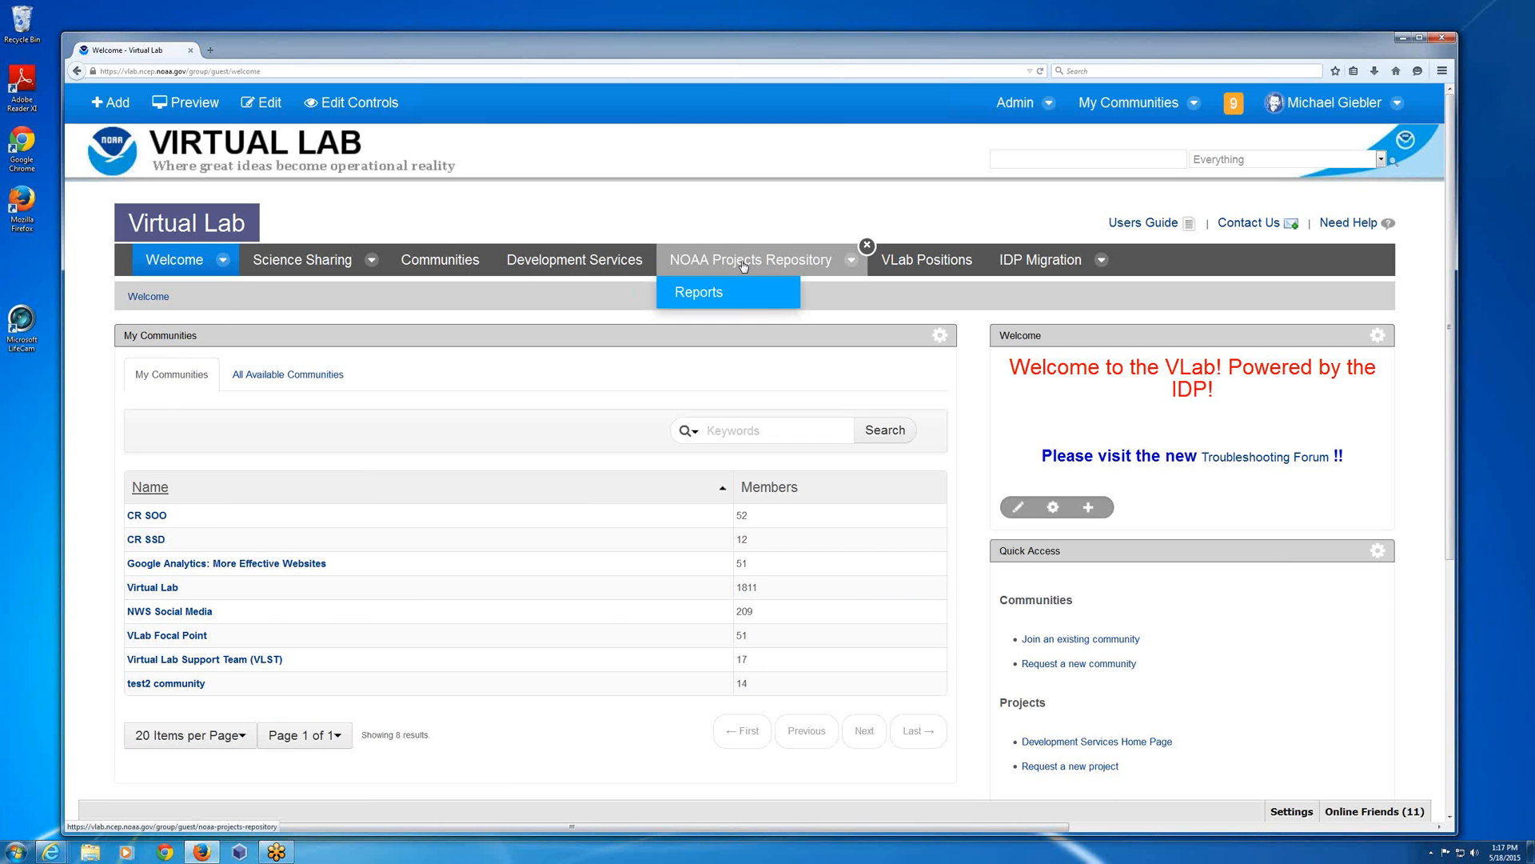
left_click(743, 264)
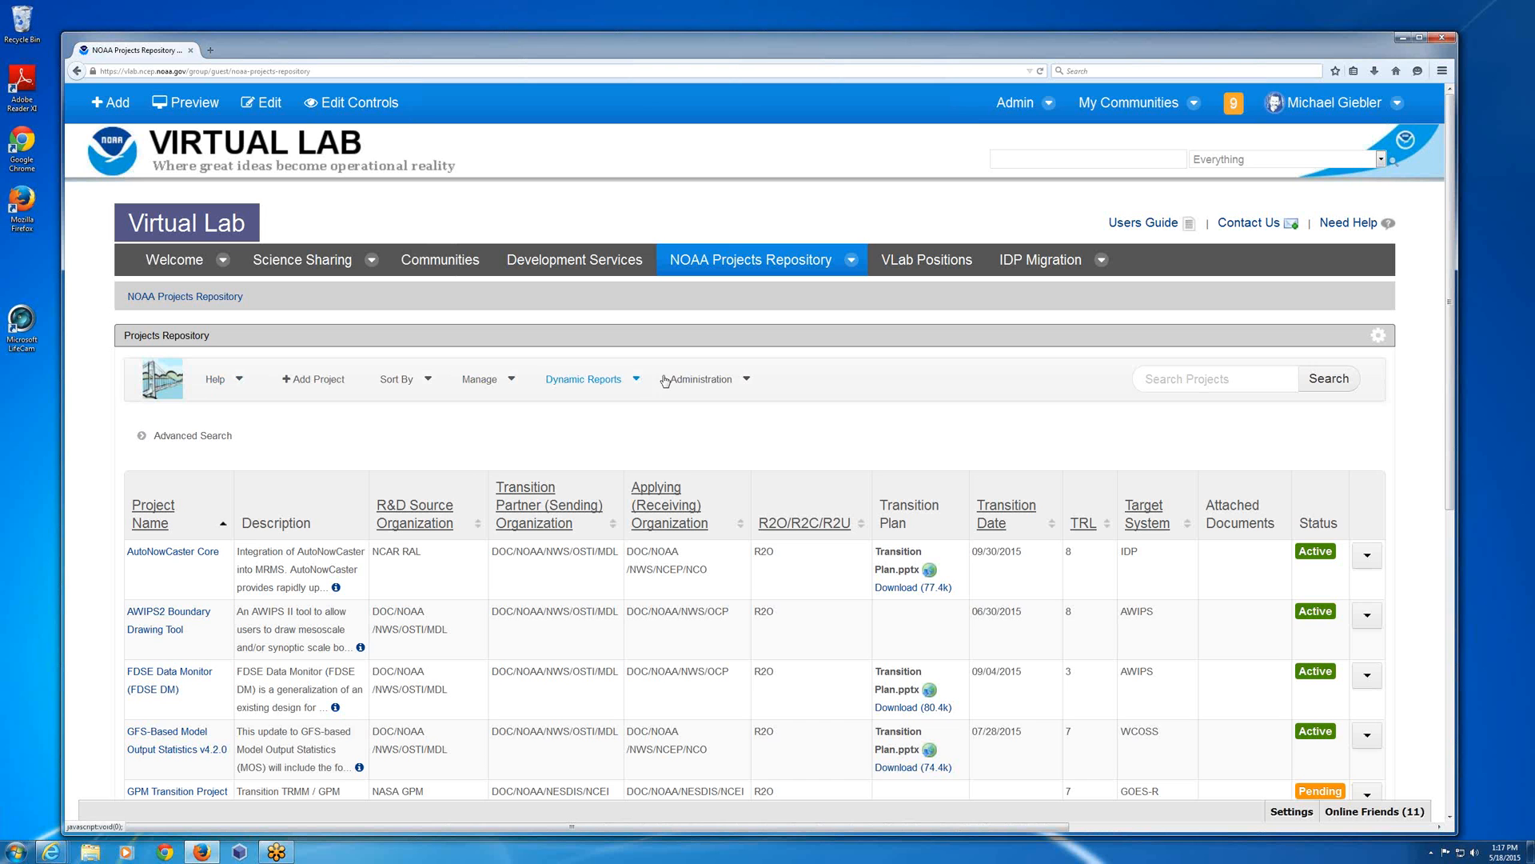
Search the projects for "model", look over the matching entries, and return to the full project list.
left_click(1224, 380)
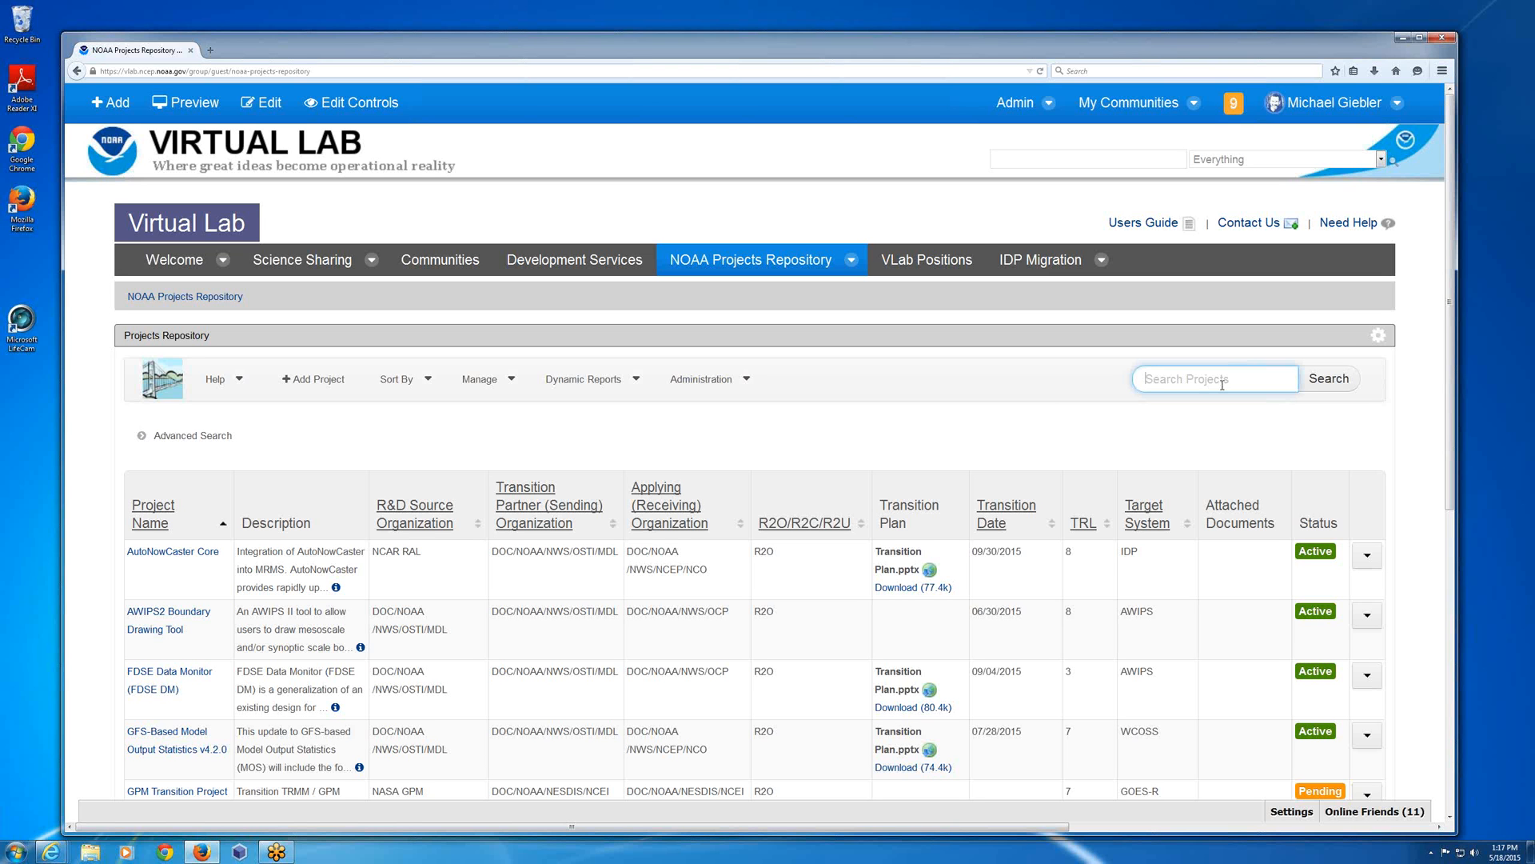
type("model")
left_click(1340, 382)
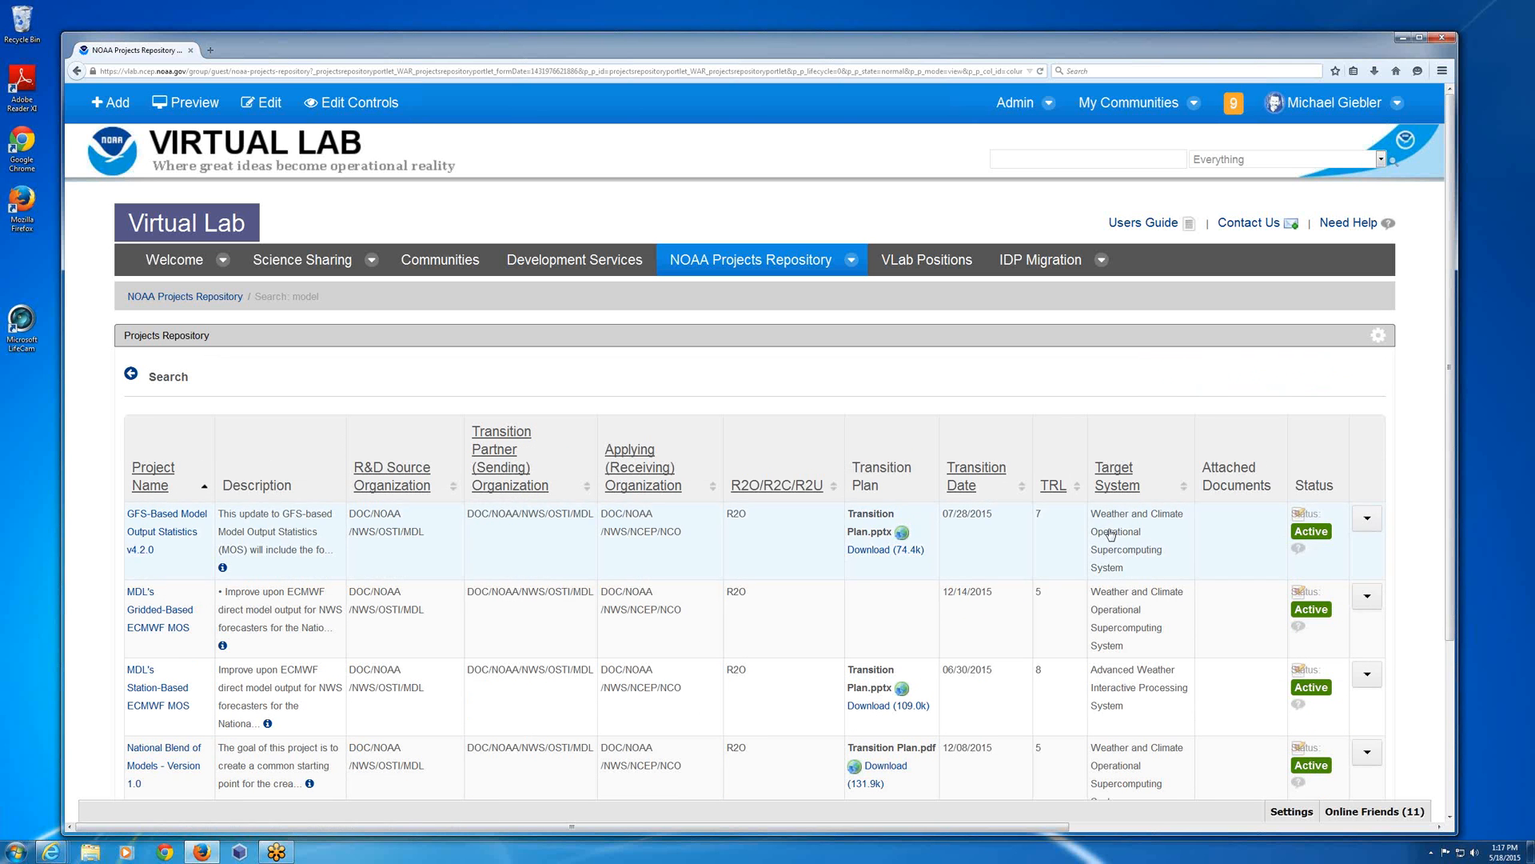
mouse_move(889, 427)
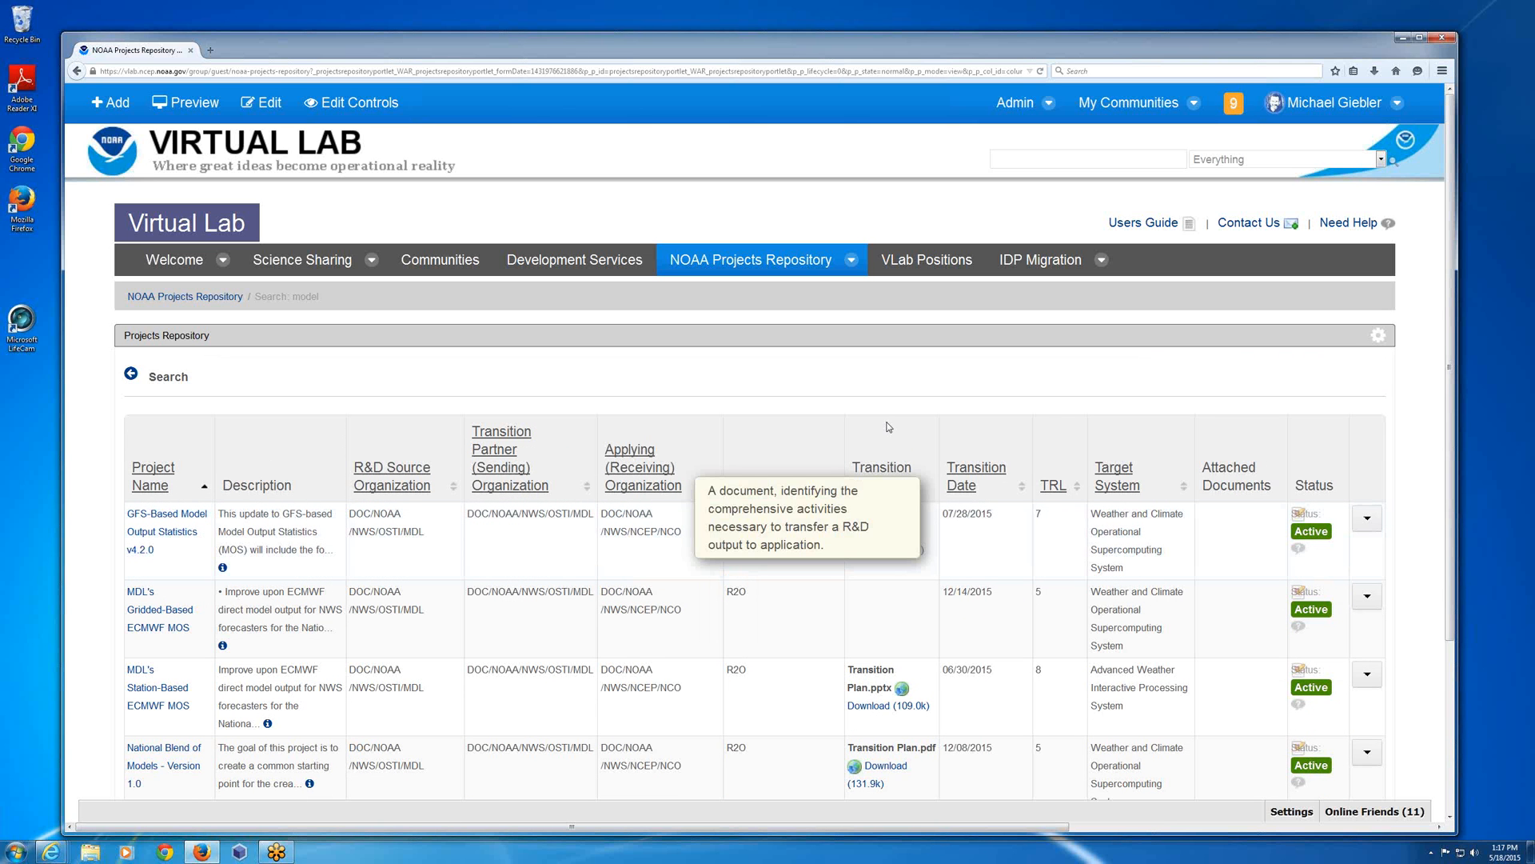
scroll(888, 427, "down", 3)
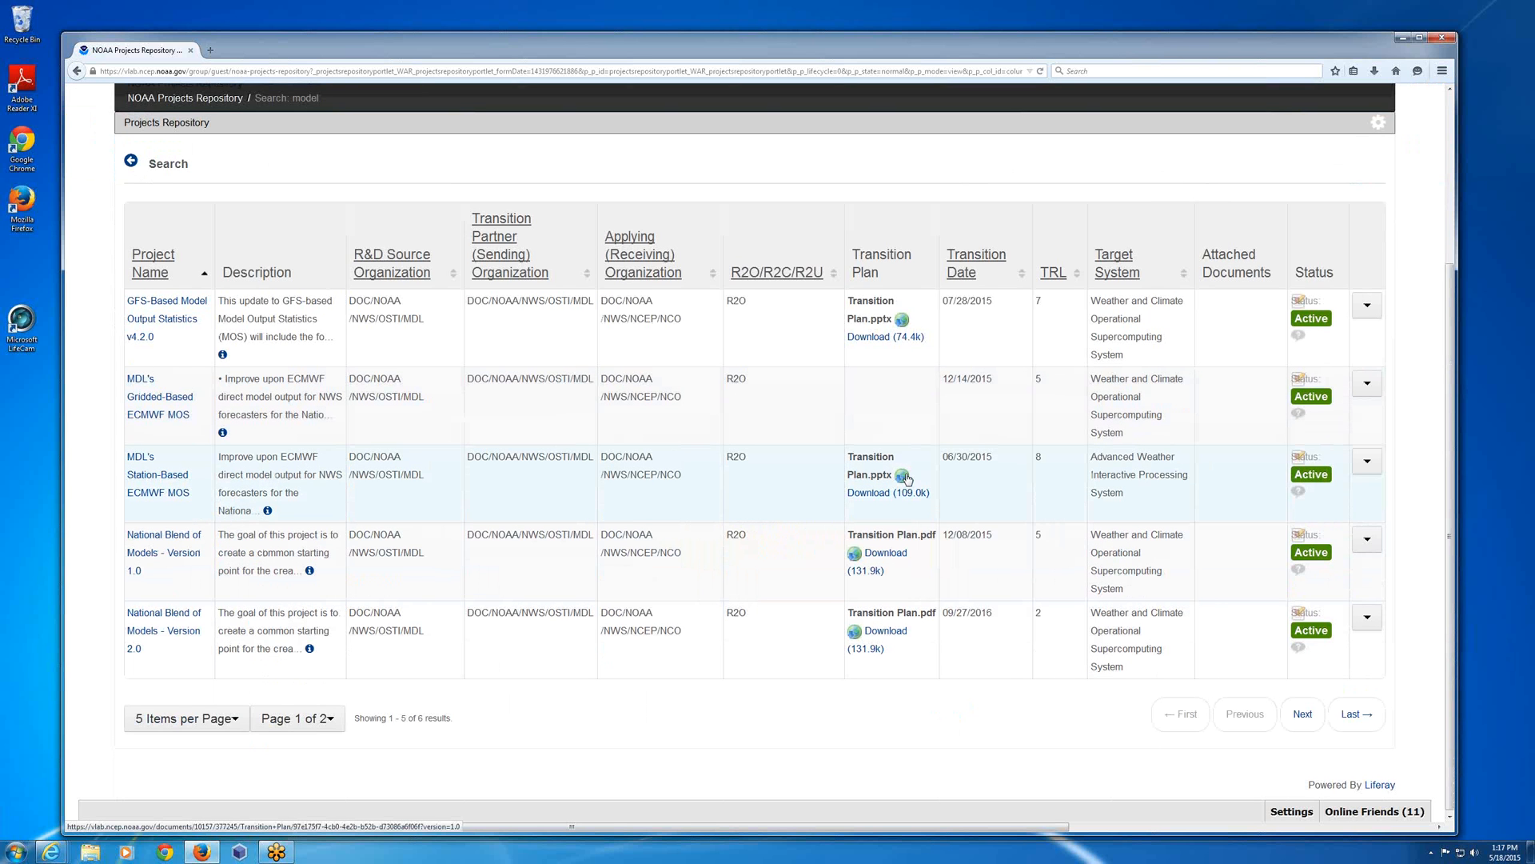
scroll(906, 479, "up", 3)
left_click(131, 356)
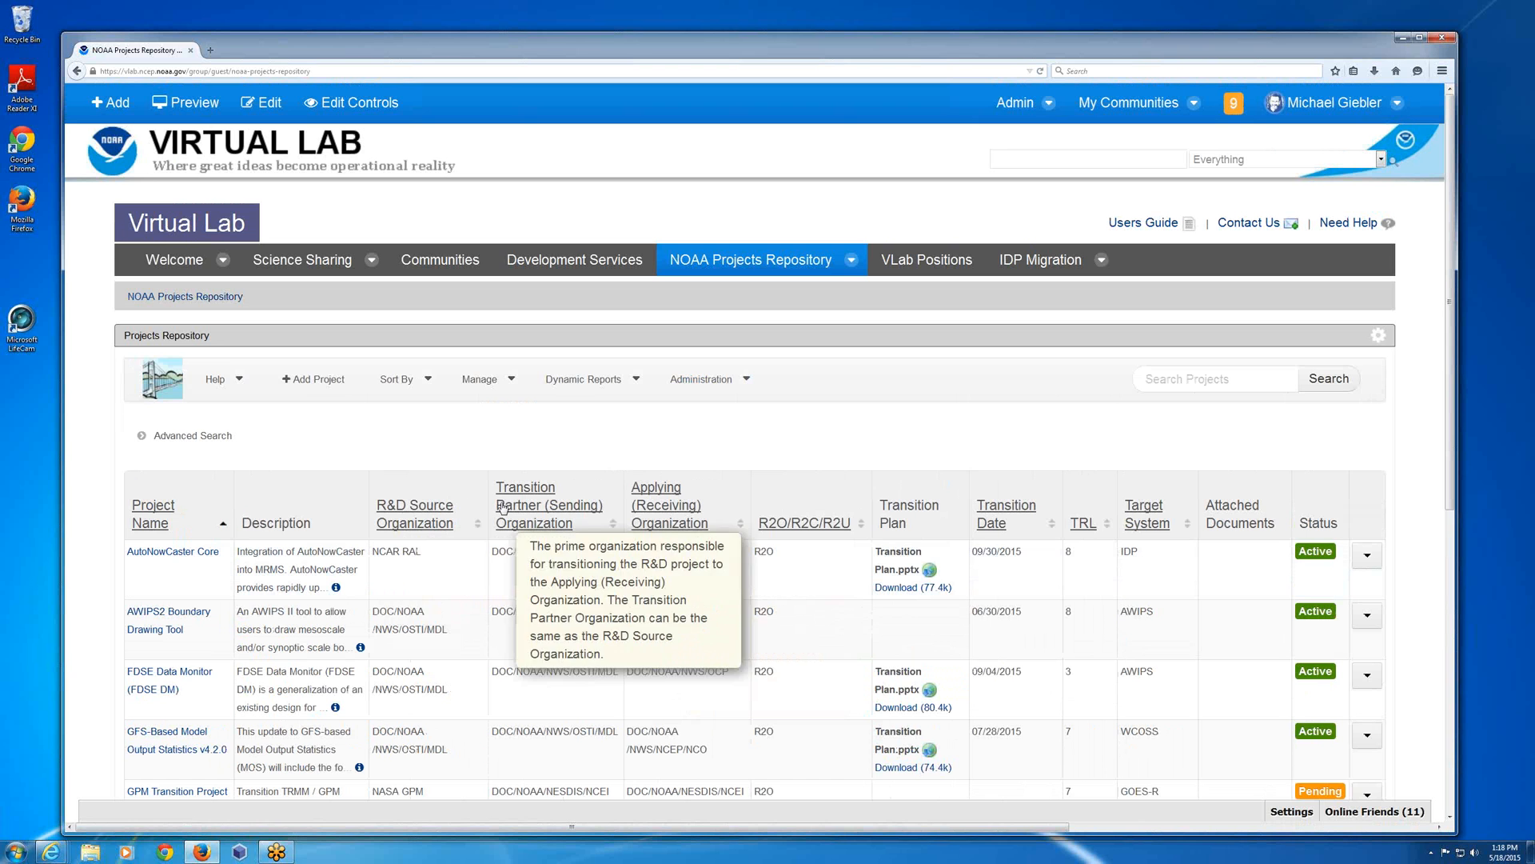
Sort the project list by R&D Source Organization in descending order.
mouse_move(461, 532)
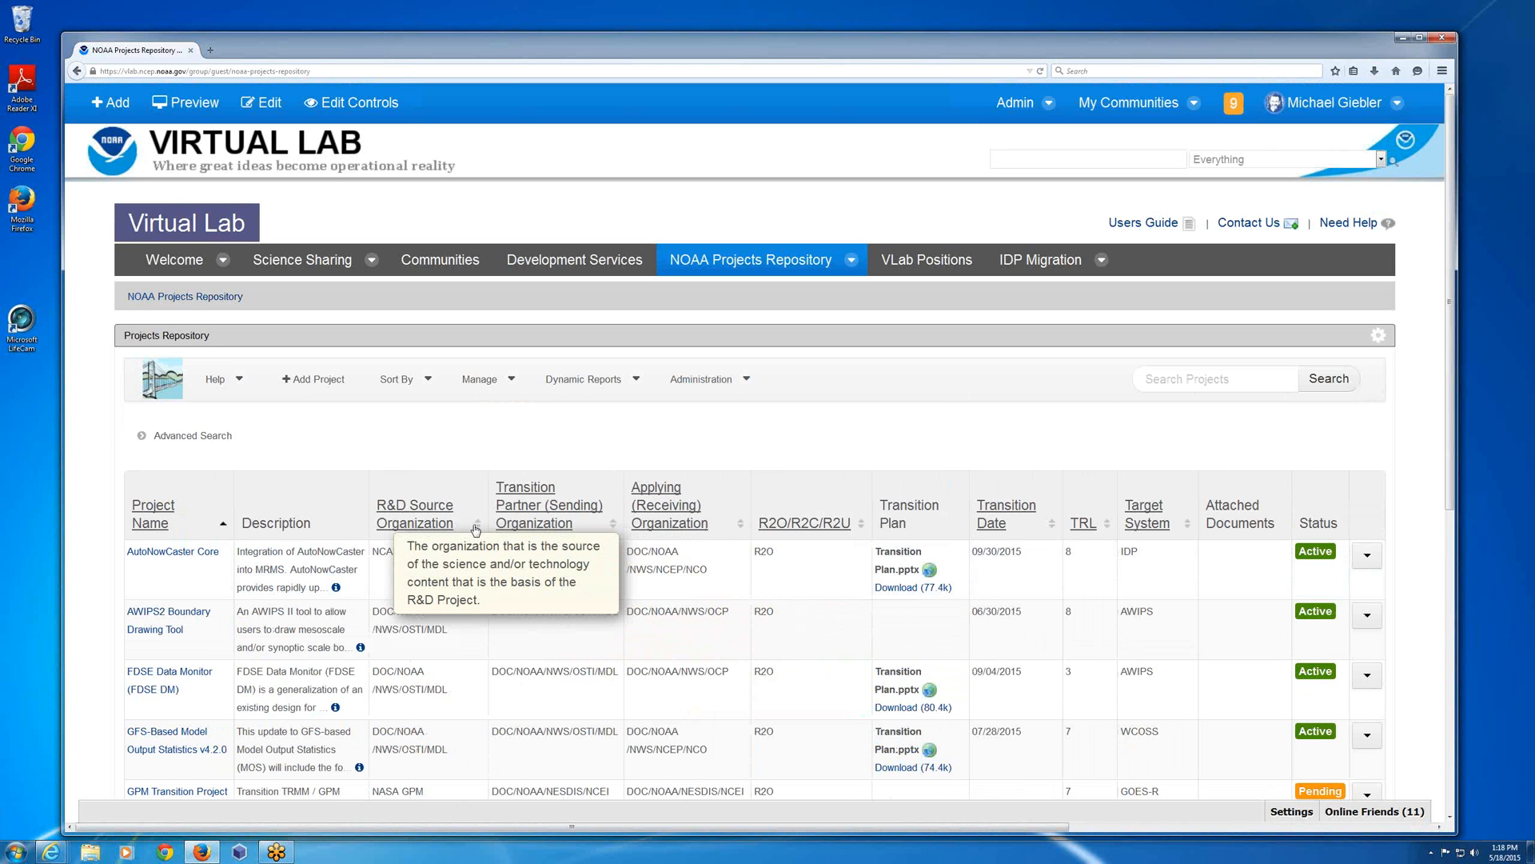
left_click(432, 524)
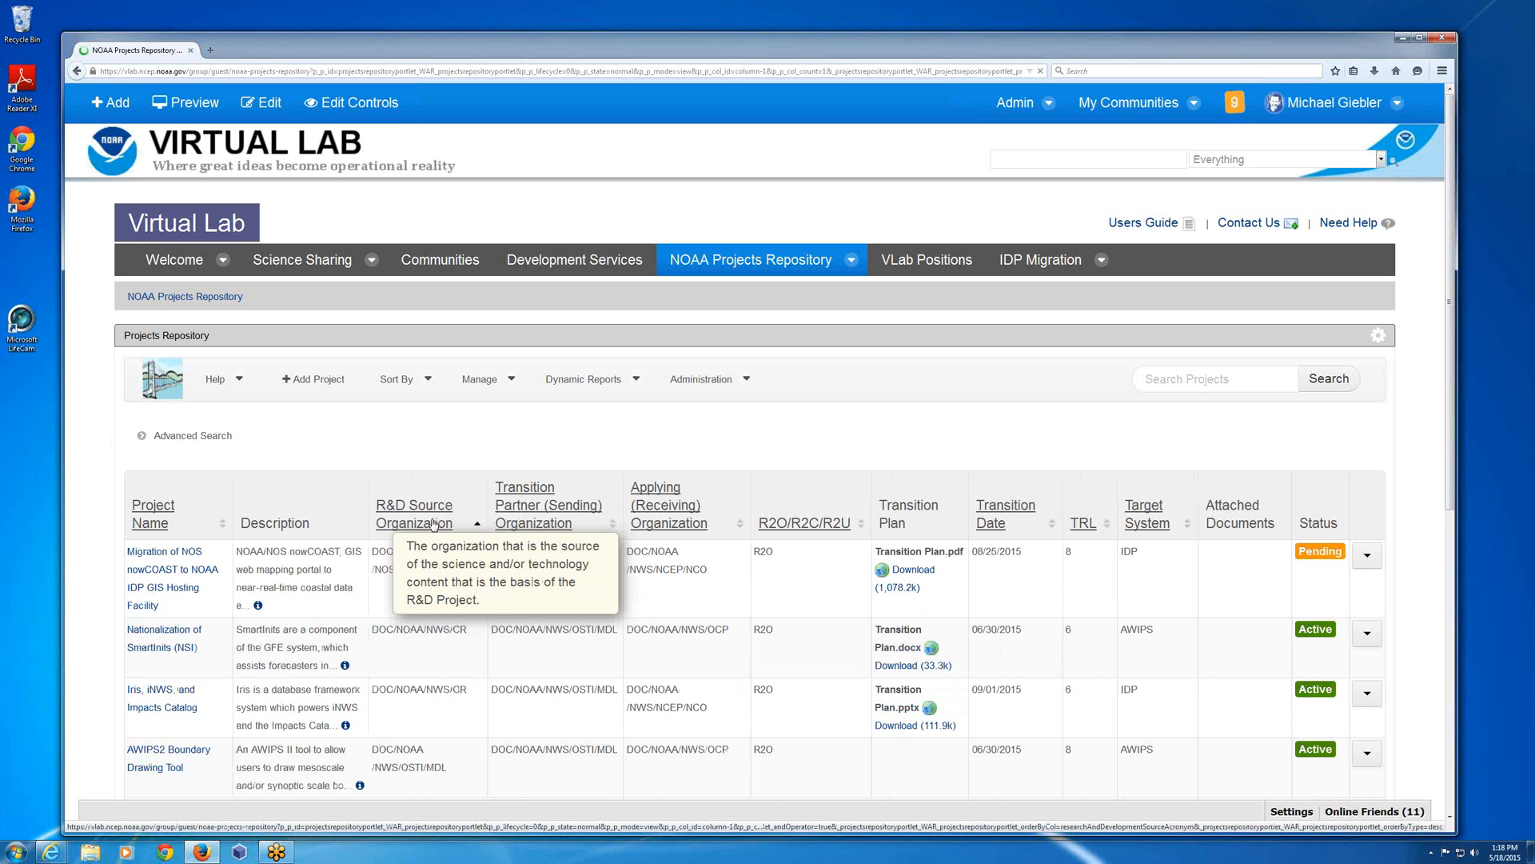
left_click(427, 523)
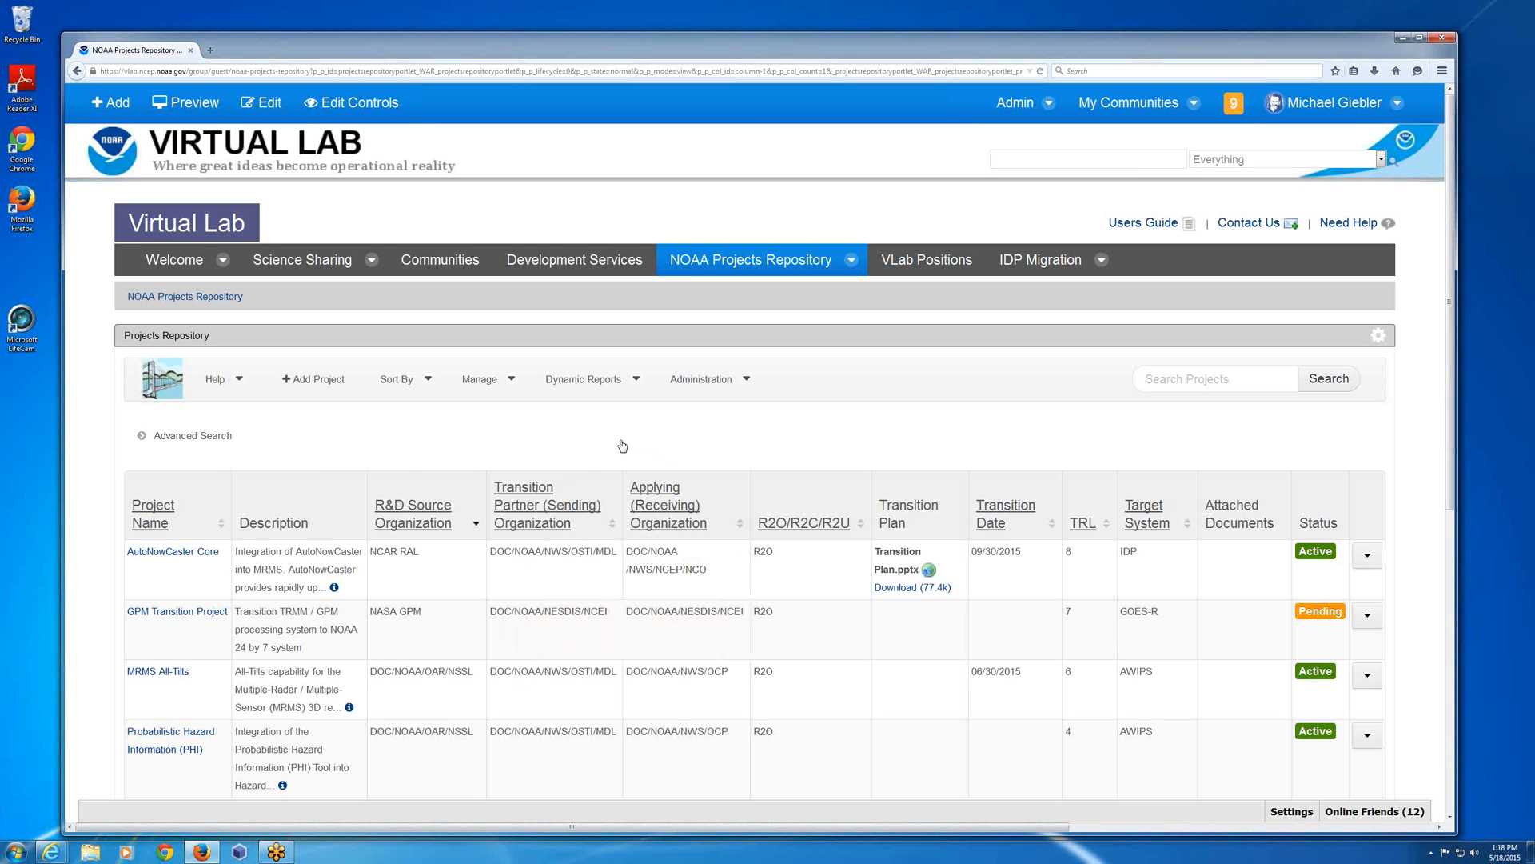
Run an advanced search for projects with NOAA Line Office NWS and look through the results.
left_click(449, 434)
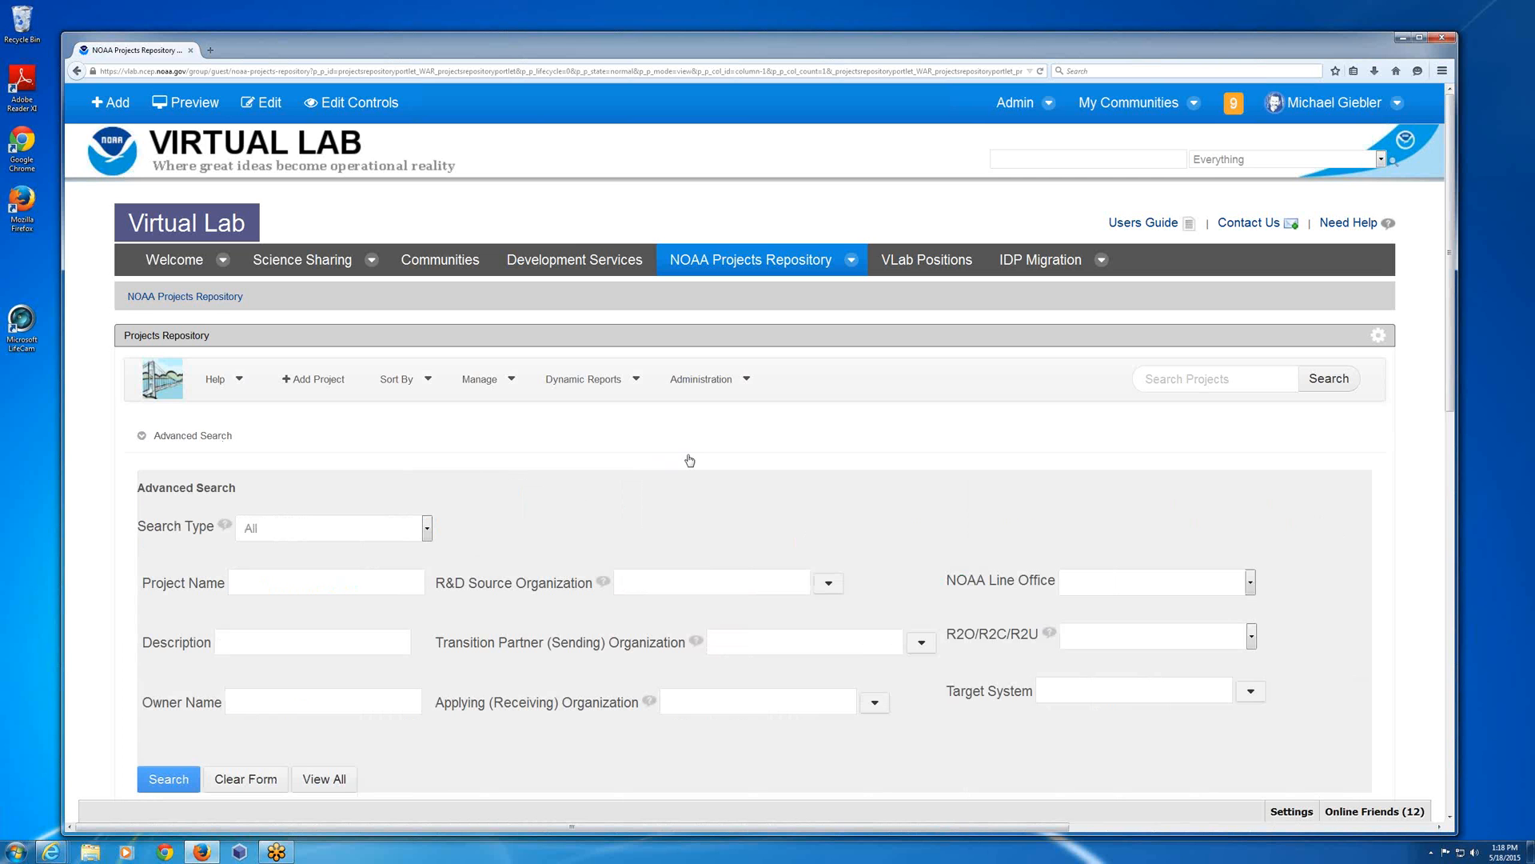
scroll(967, 607, "down", 3)
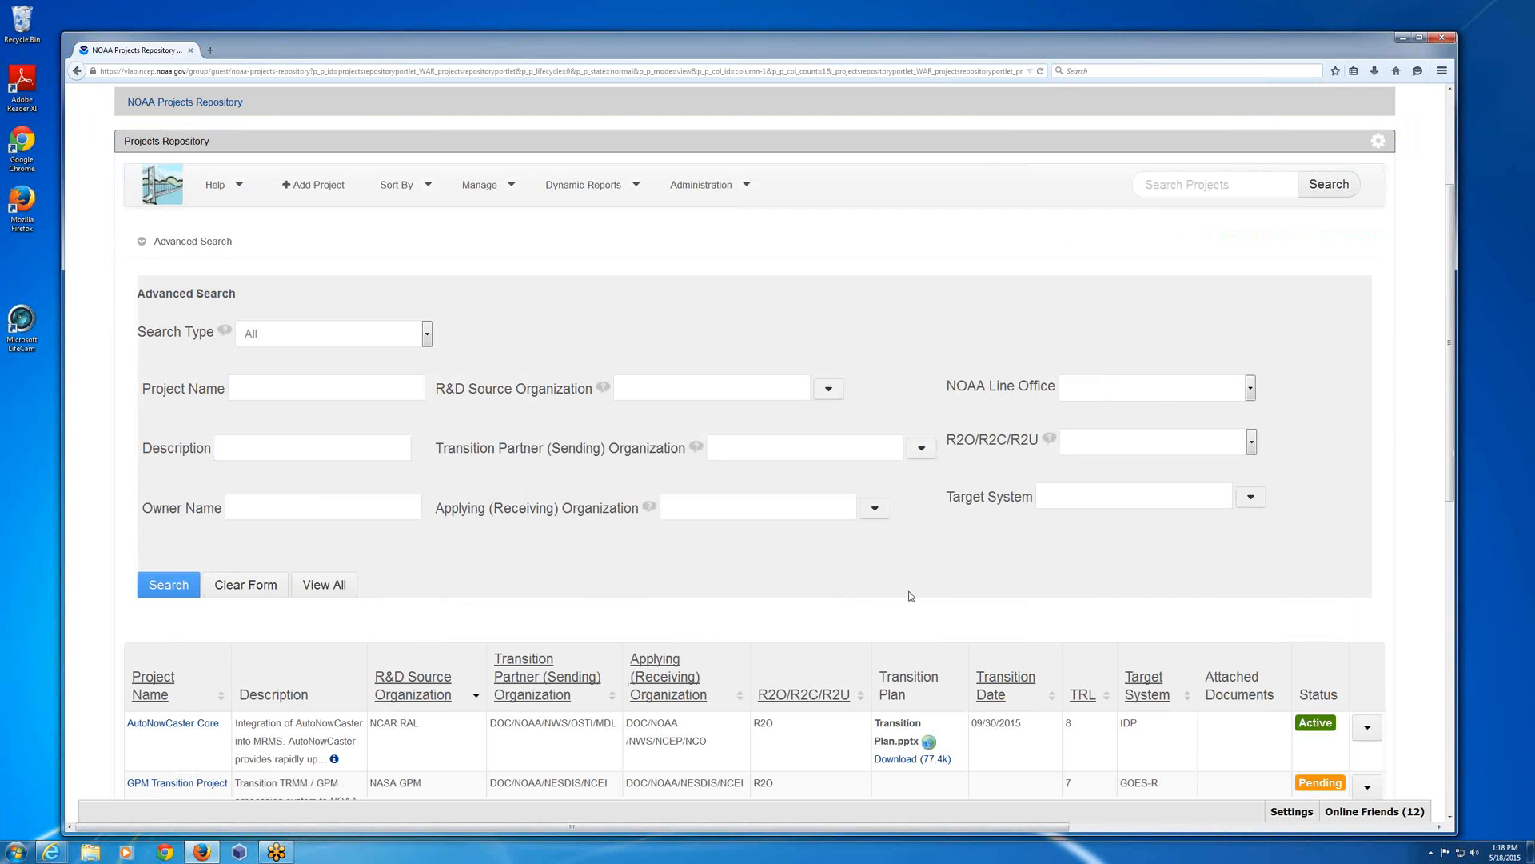
left_click(1228, 391)
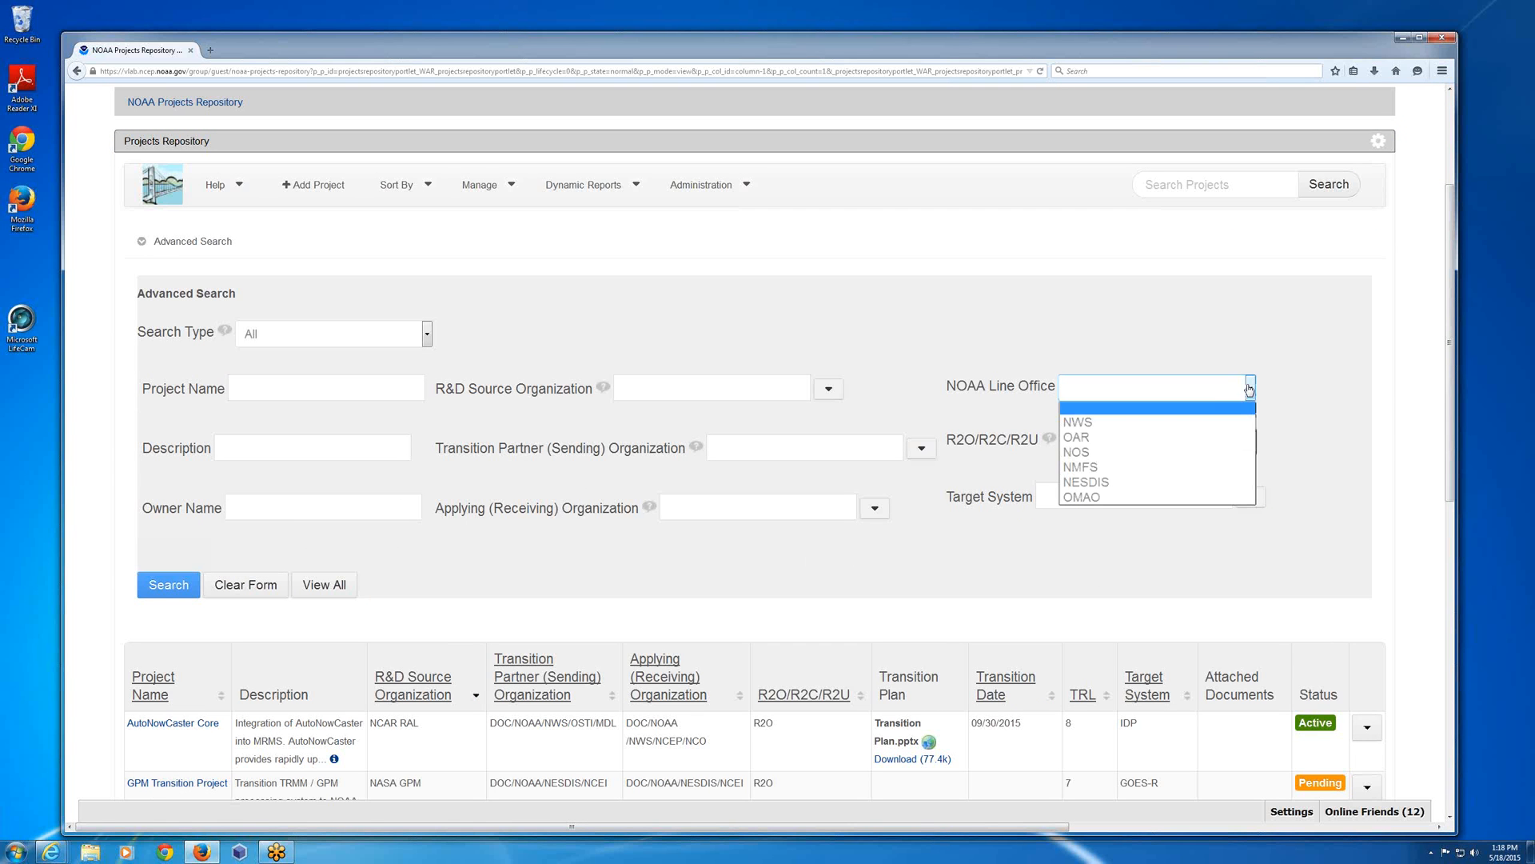
left_click(1103, 424)
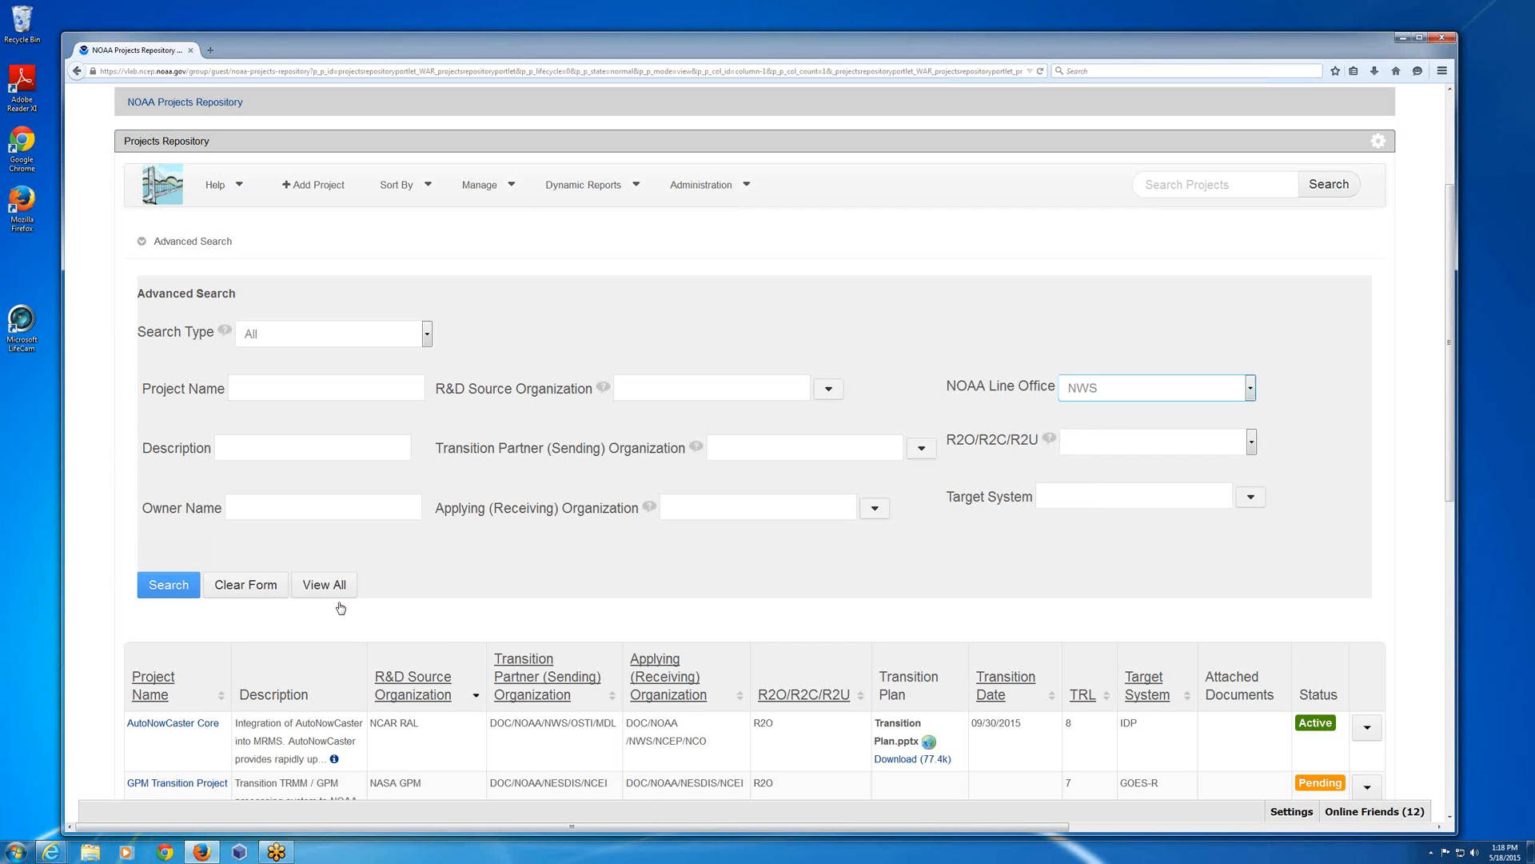
left_click(177, 587)
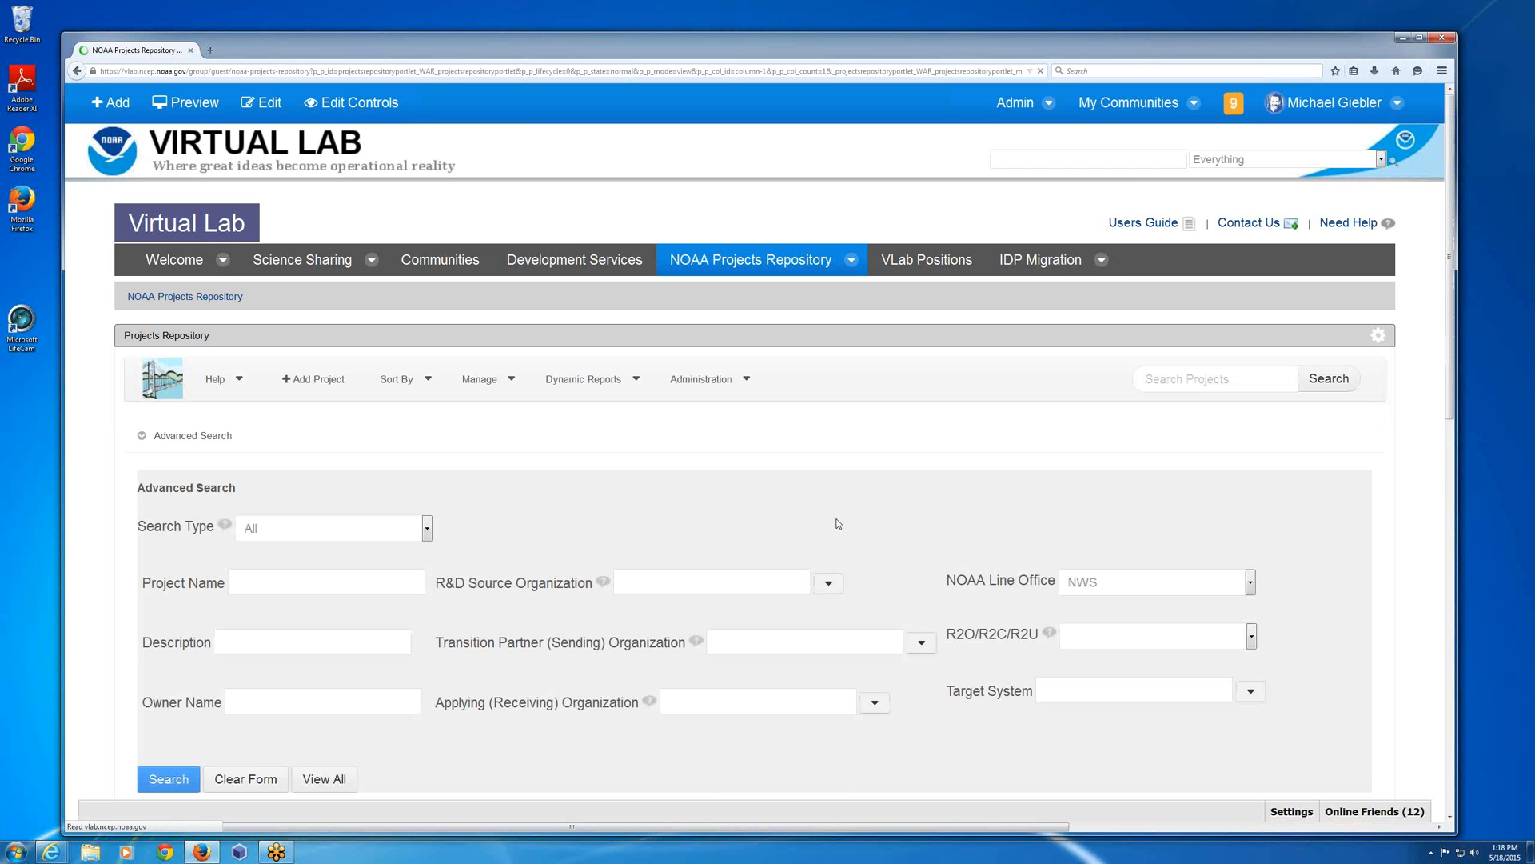
scroll(837, 523, "down", 3)
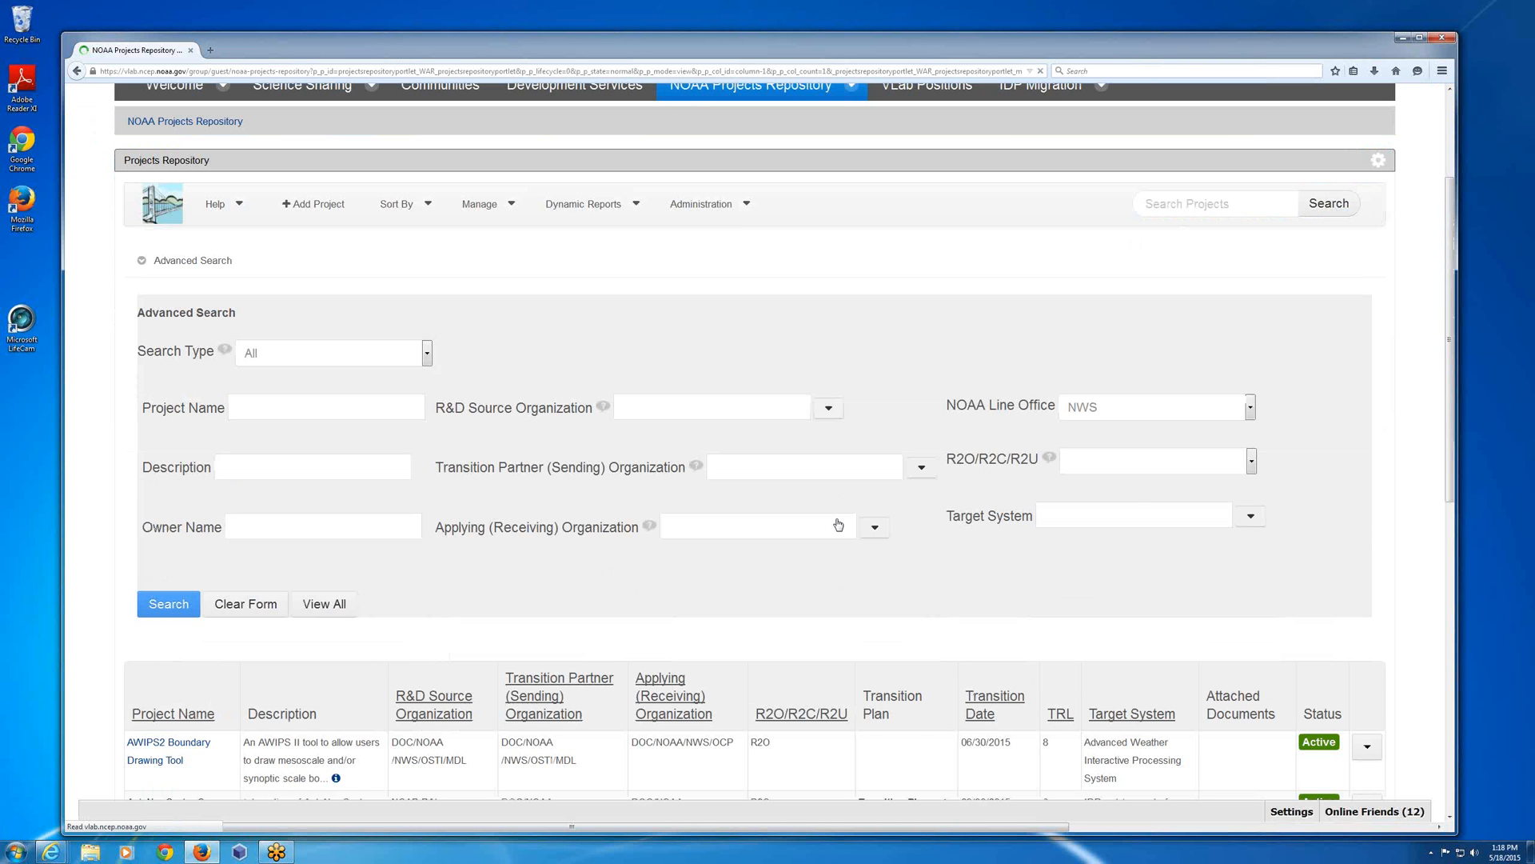
scroll(837, 524, "down", 3)
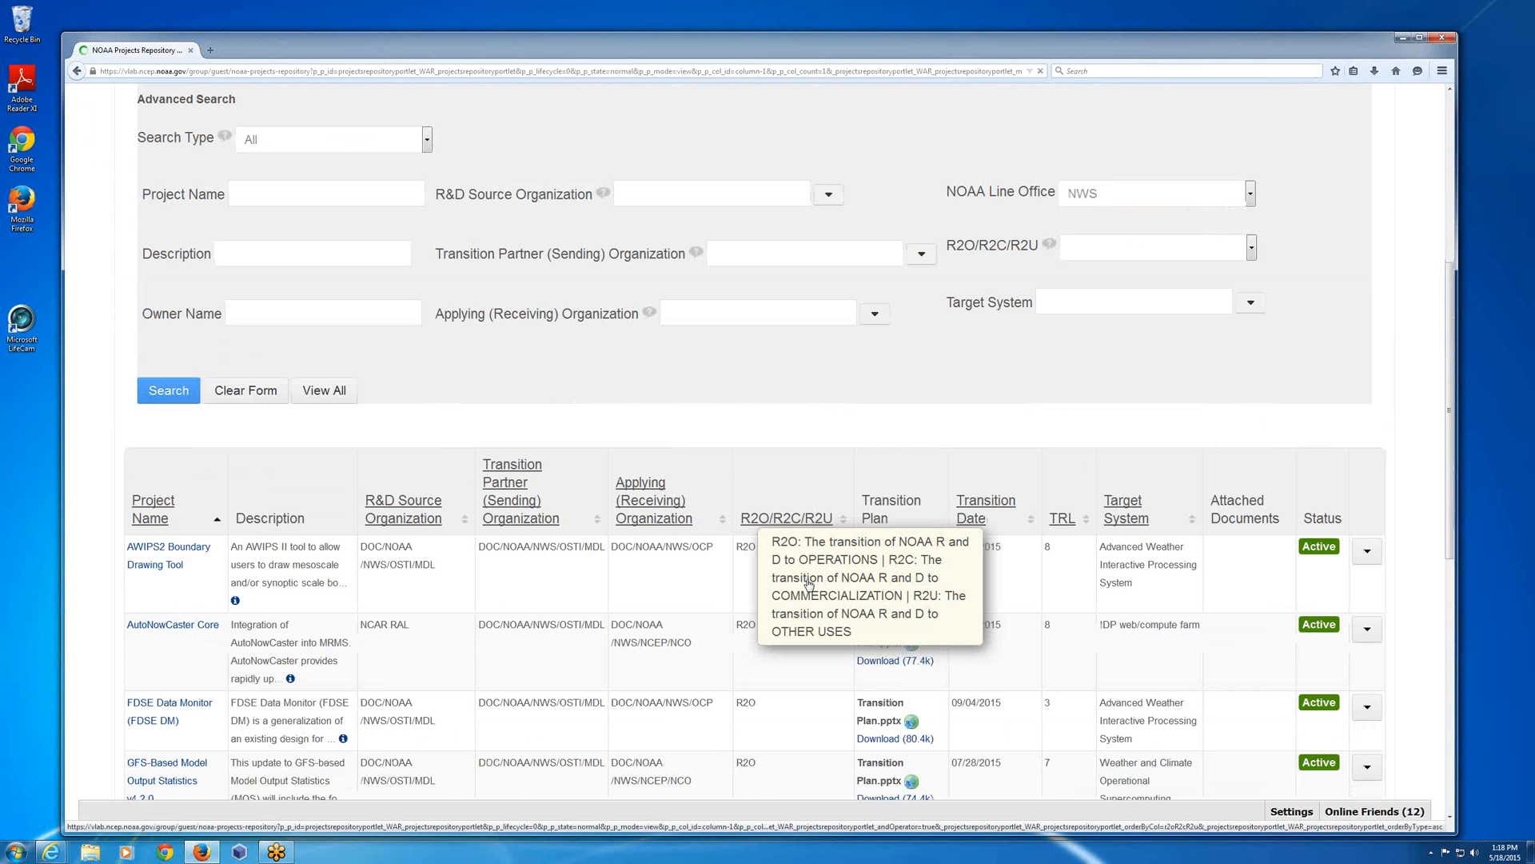
scroll(809, 584, "down", 5)
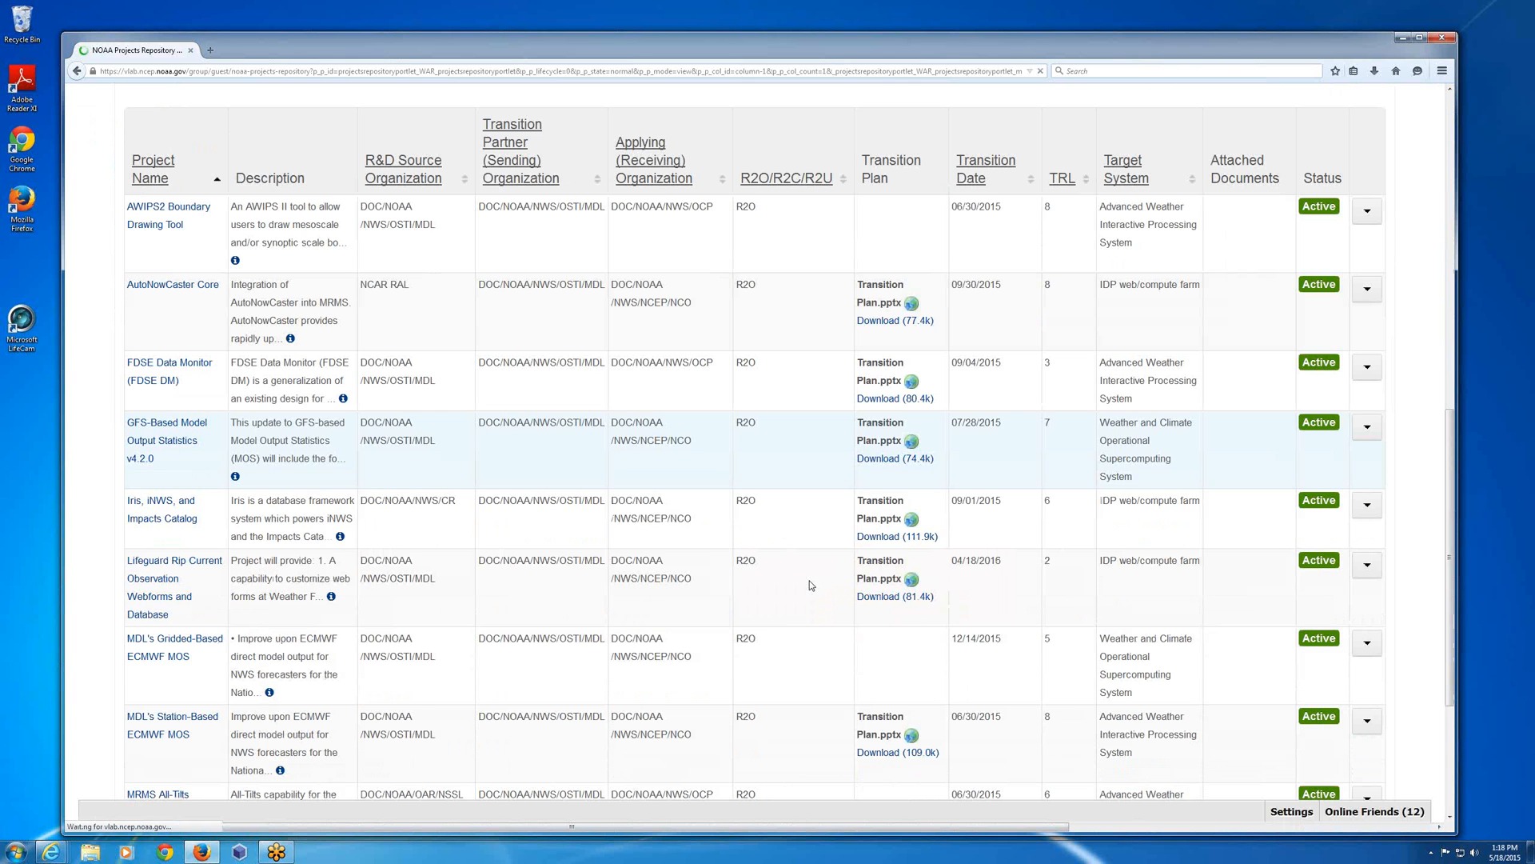
Narrow the advanced search to R&D Source Organization DOC/NOAA/NWS/OSTI/MDL, run it, and collapse the search form.
scroll(811, 580, "up", 8)
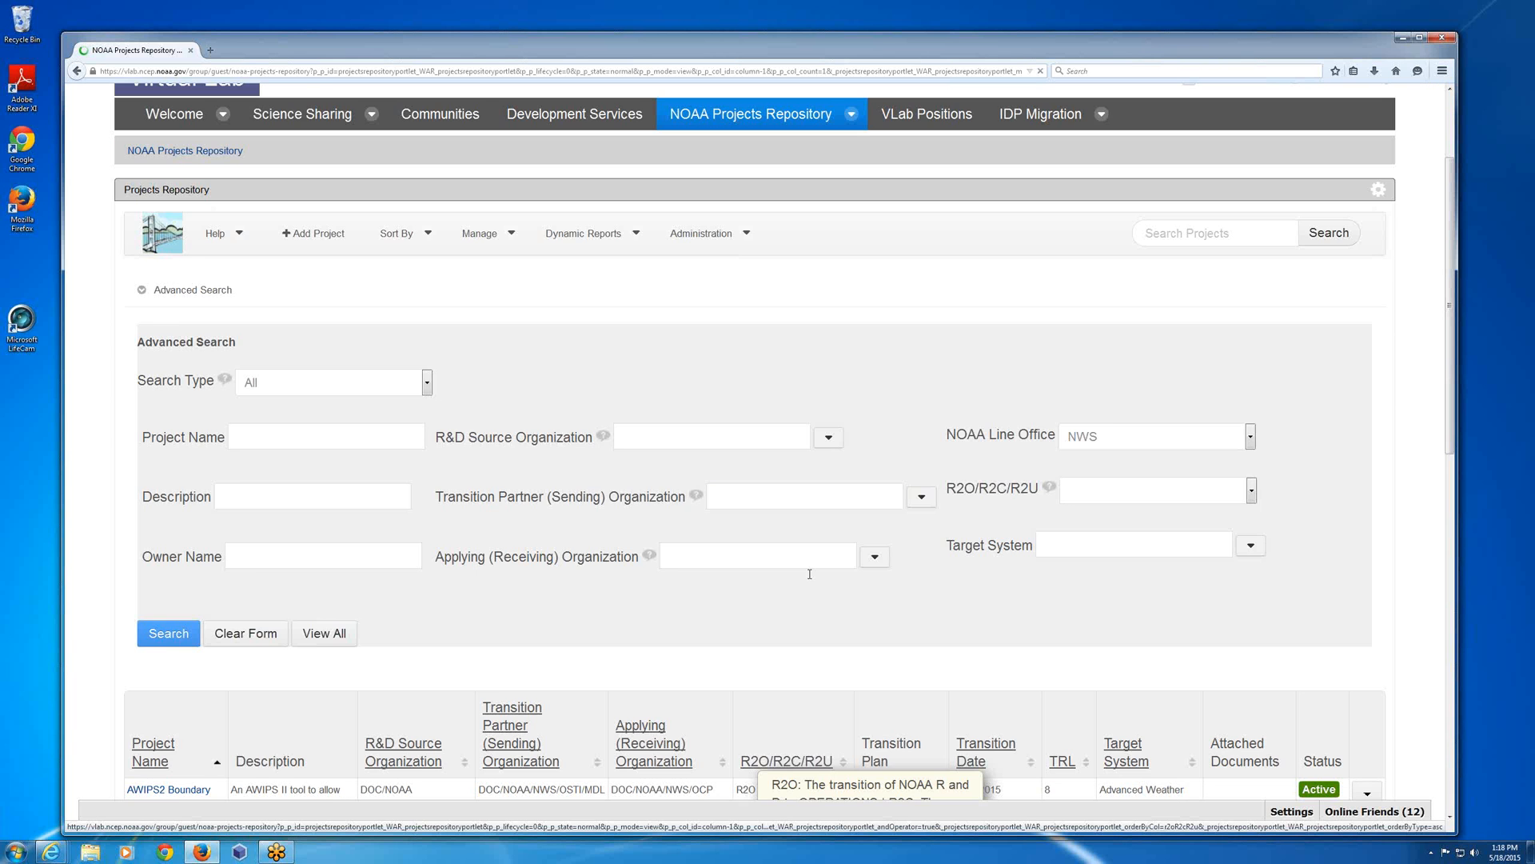
scroll(810, 574, "up", 2)
left_click(676, 533)
type("mdo")
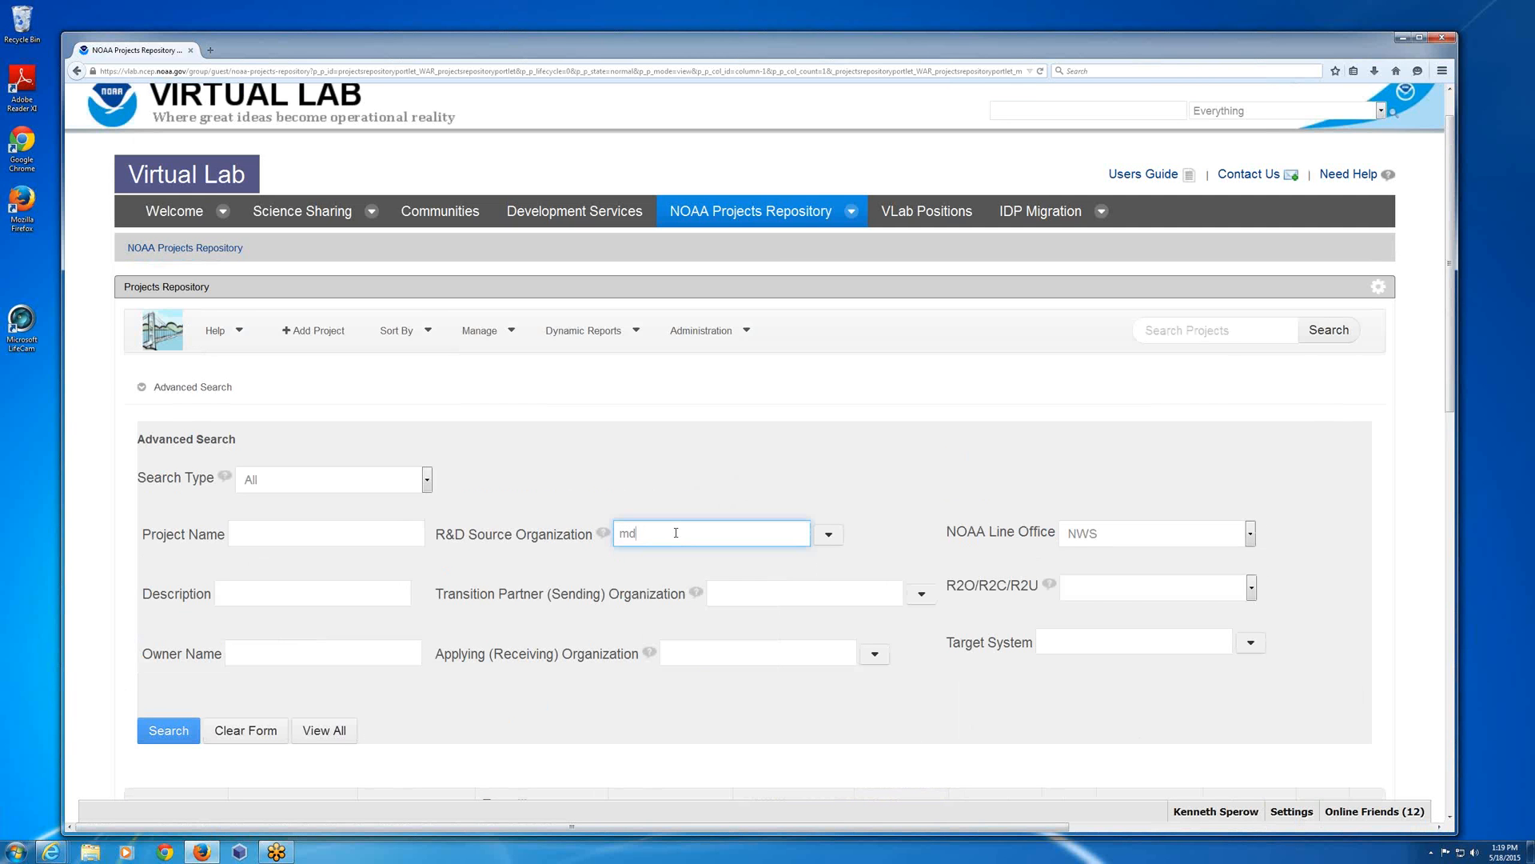
type("l")
left_click(688, 561)
left_click(167, 743)
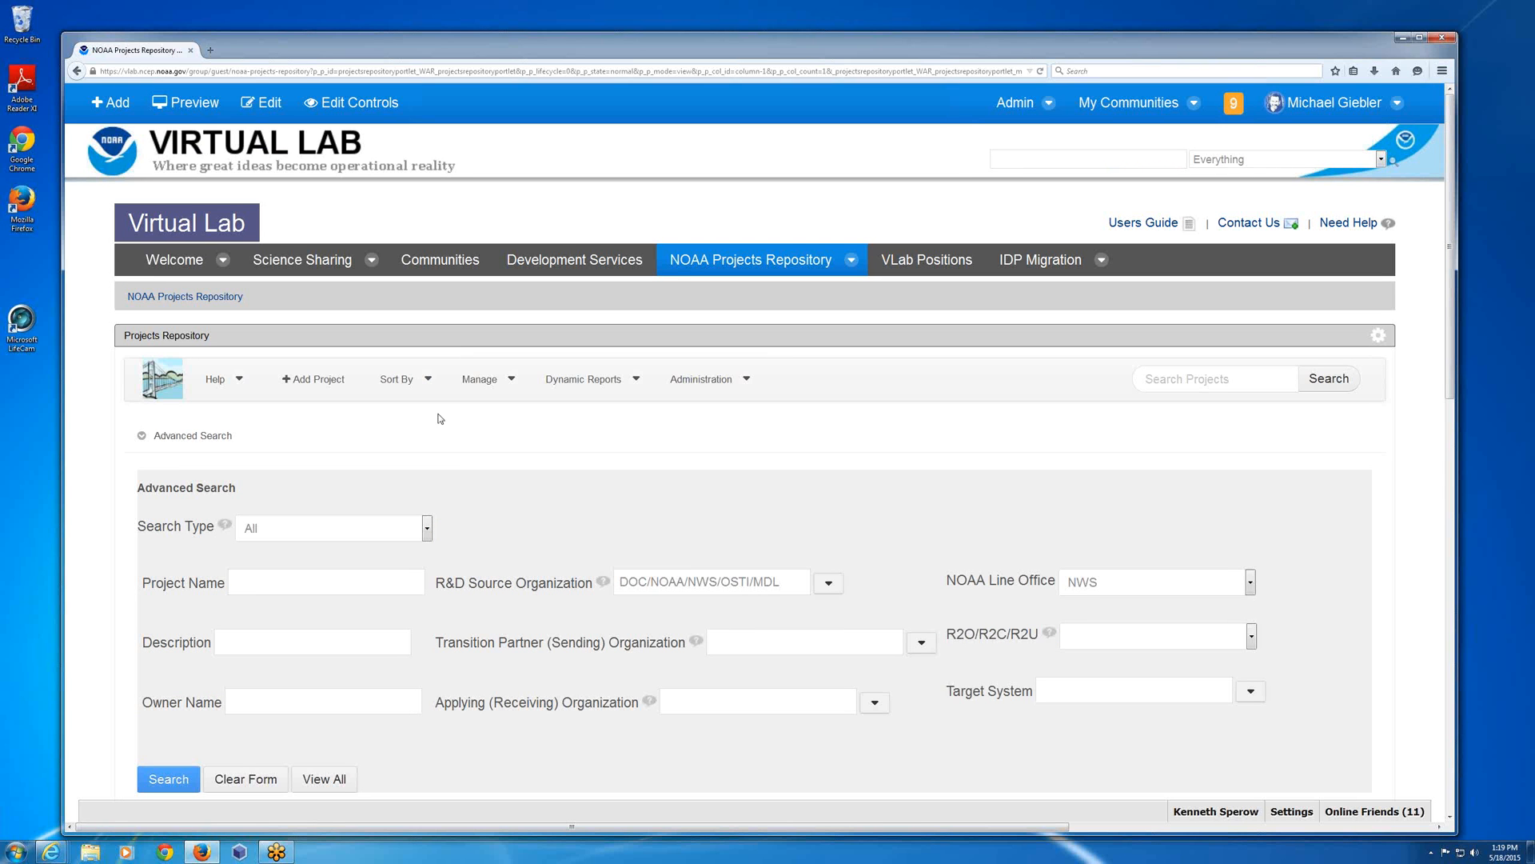
left_click(203, 438)
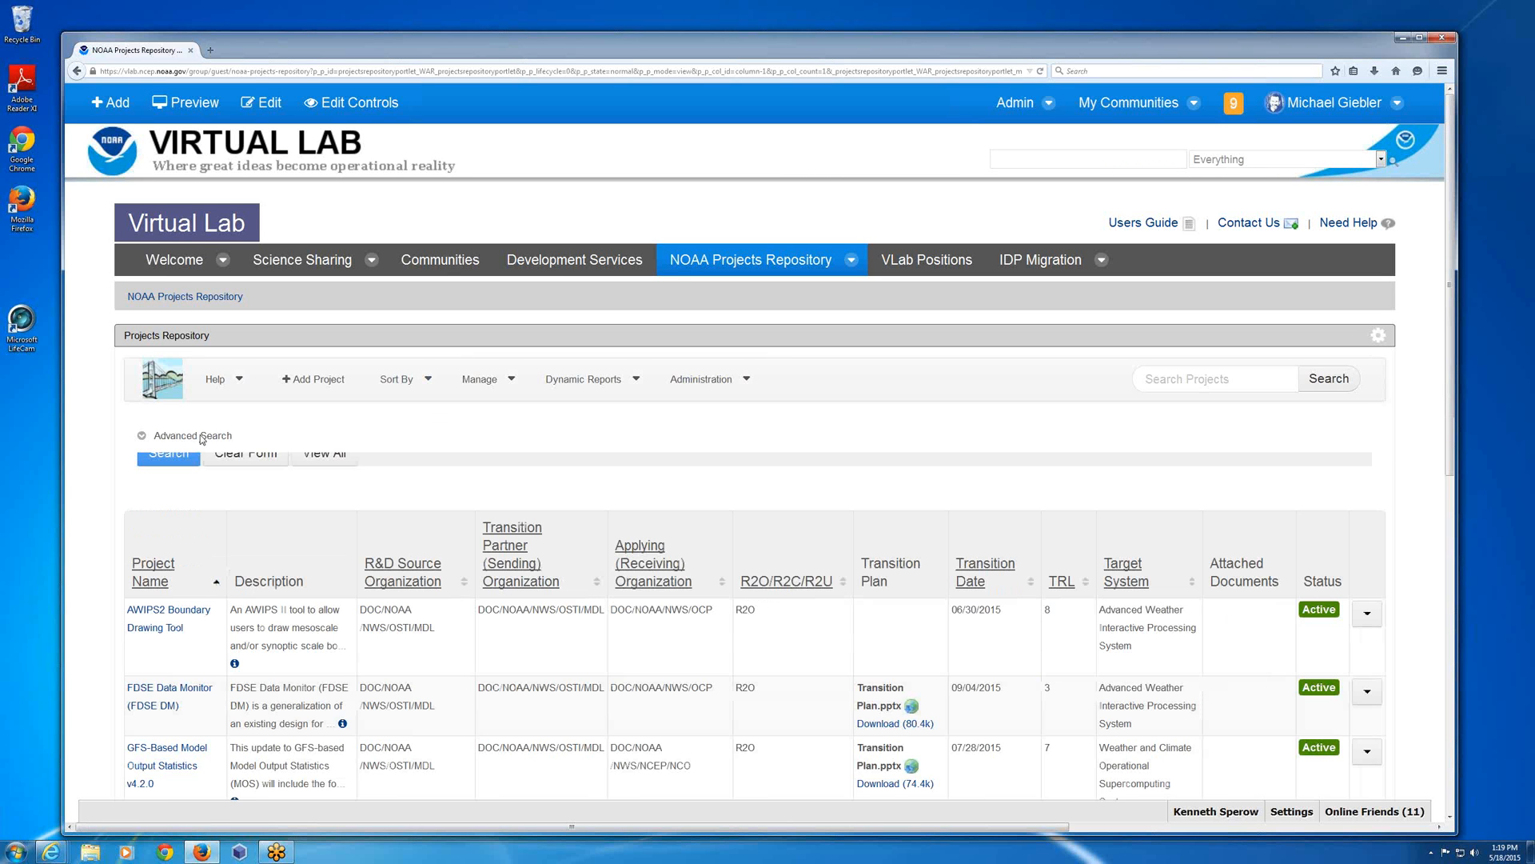
Run a keyword search of the projects for "r2o".
mouse_move(1121, 505)
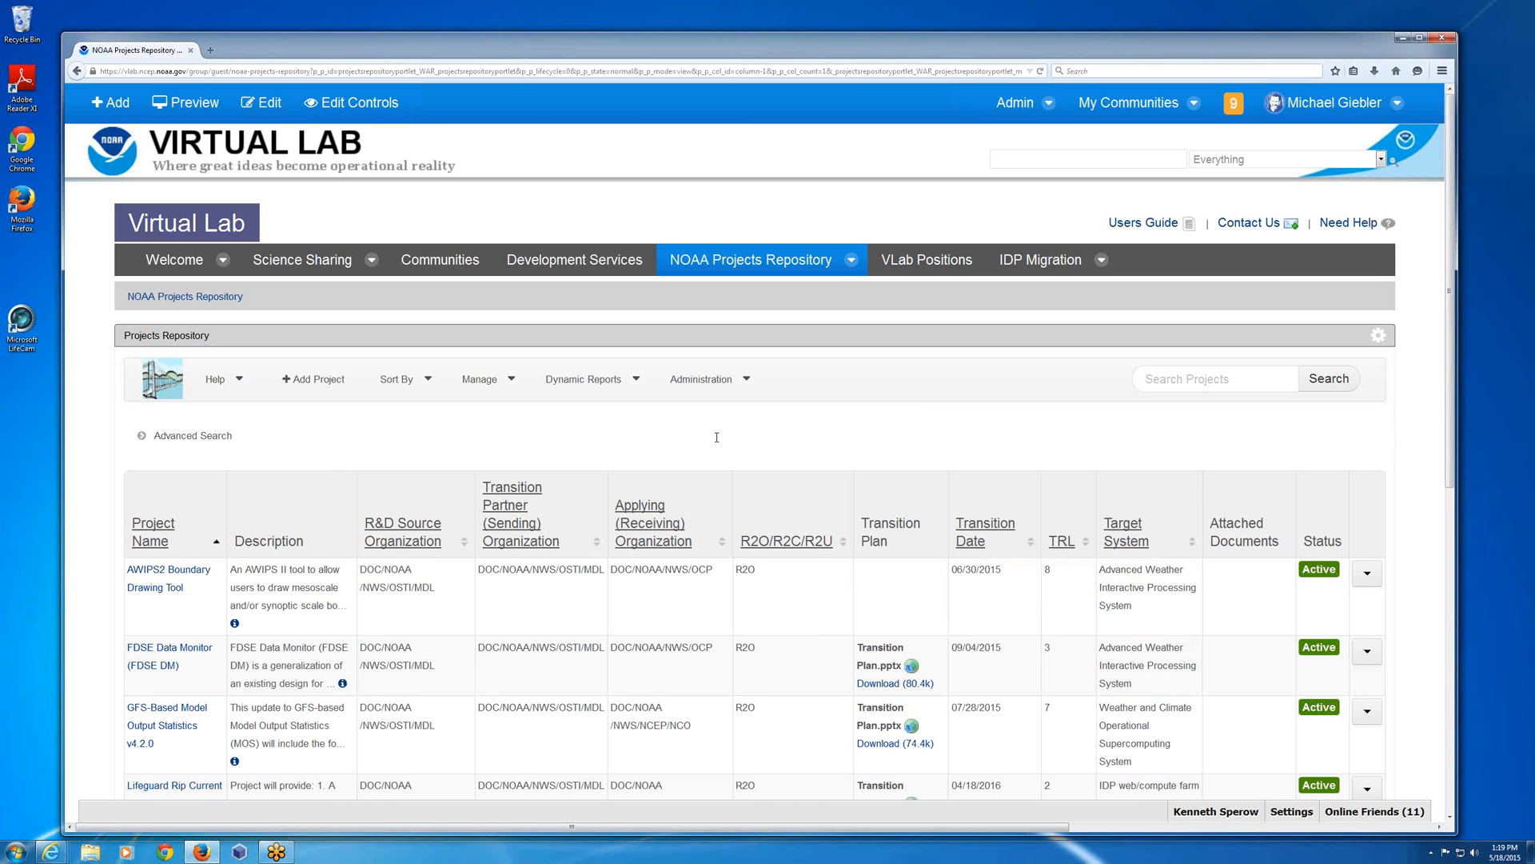
mouse_move(714, 494)
left_click(1191, 385)
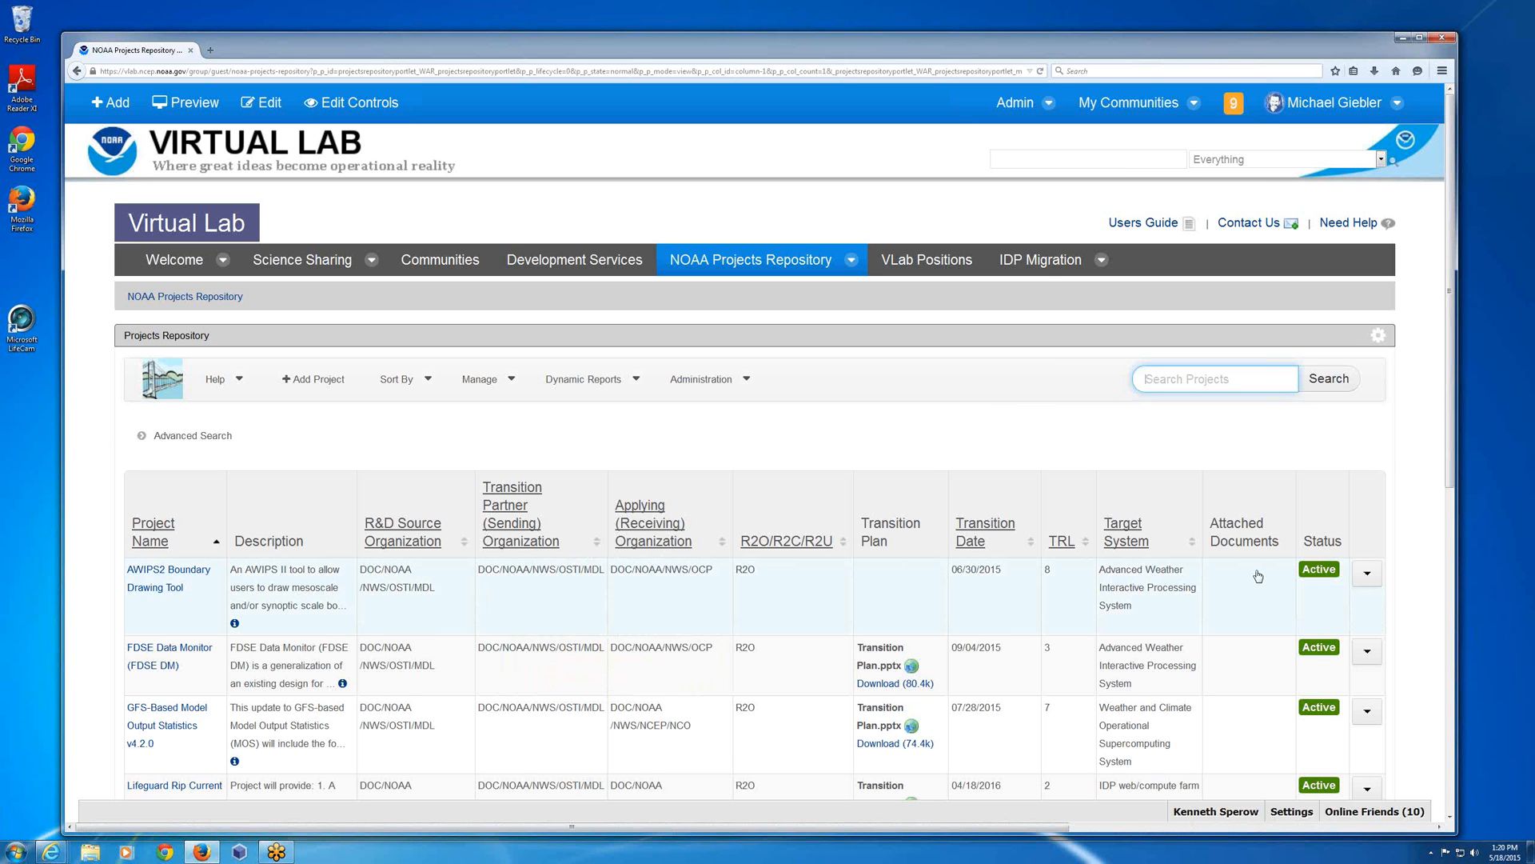
left_click(1169, 386)
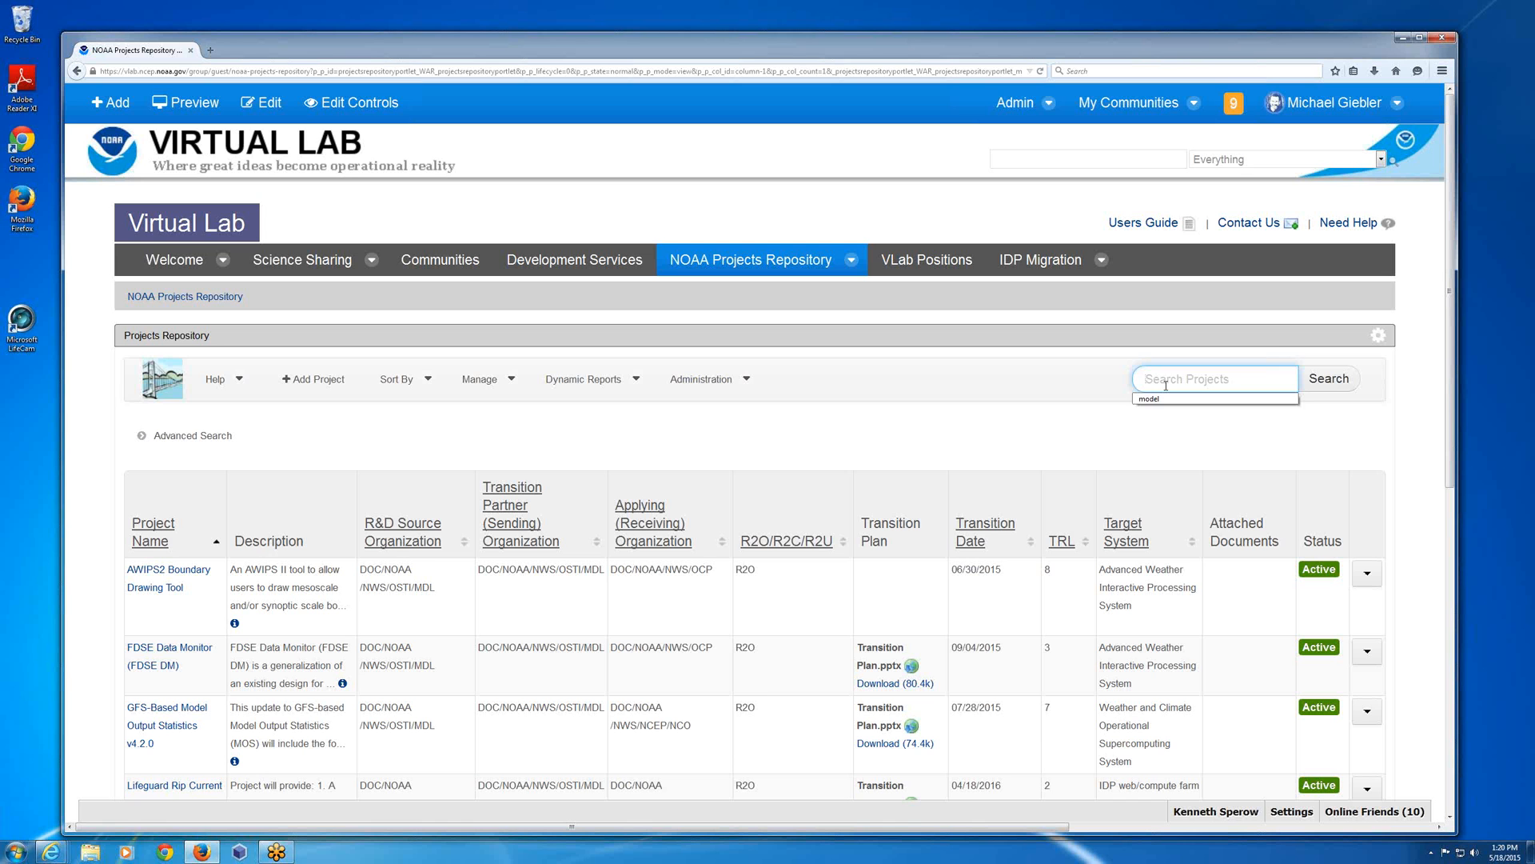
type("r")
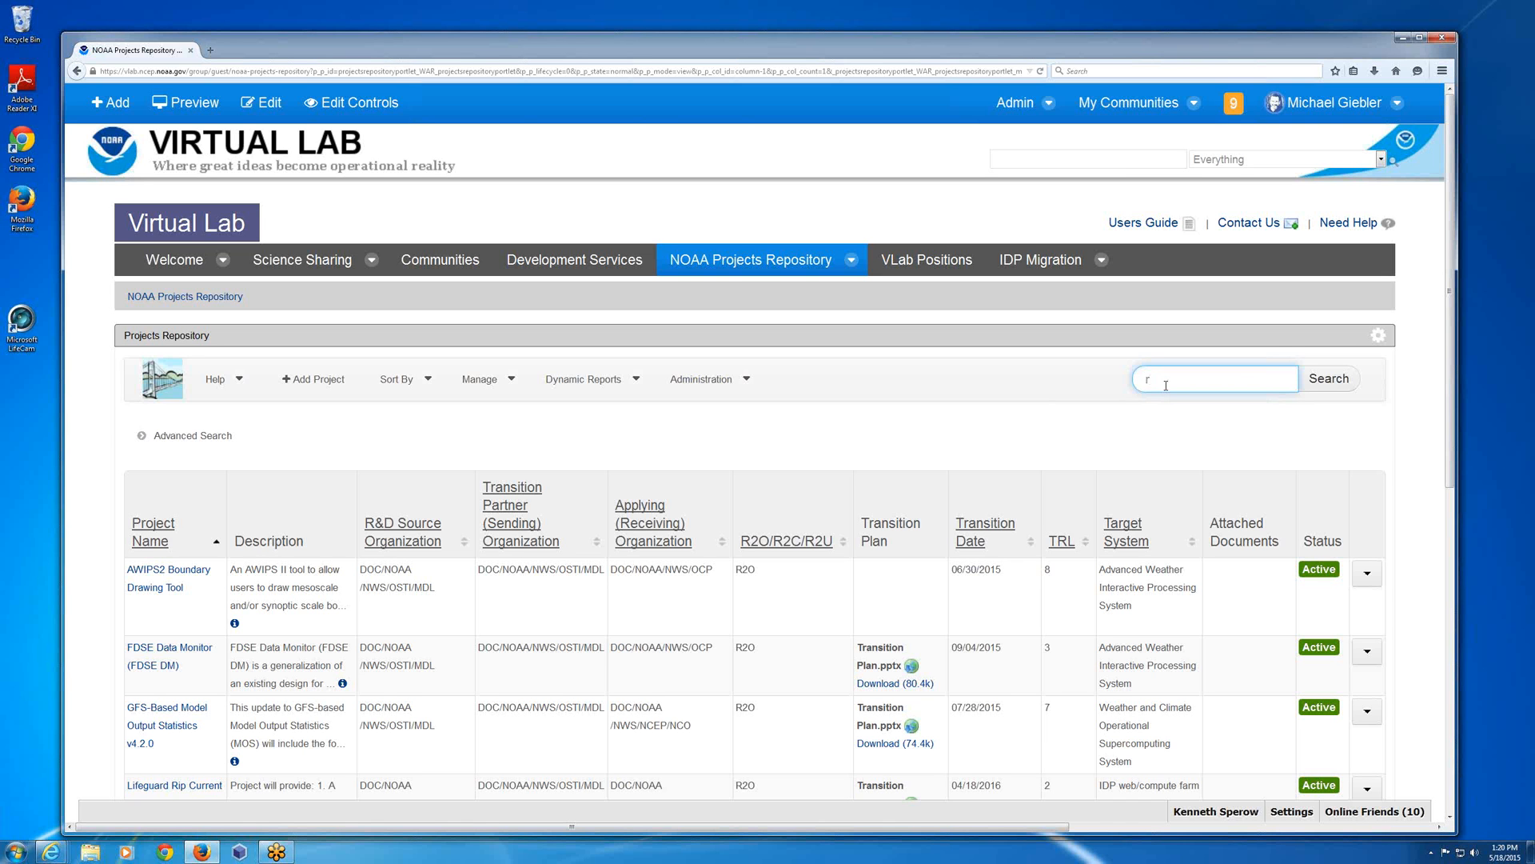
type("2o")
left_click(1334, 382)
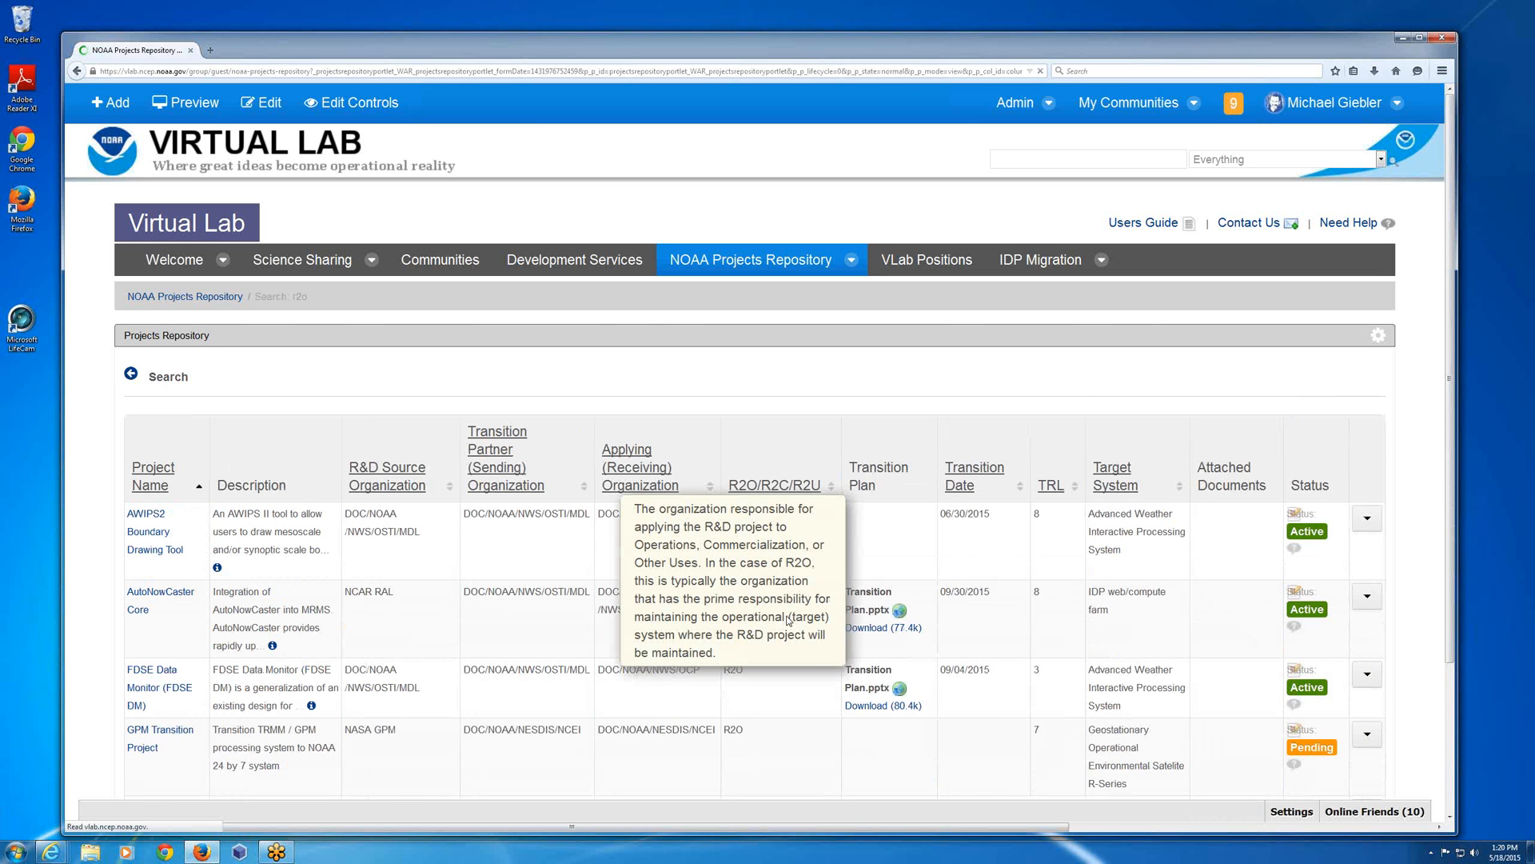
Examine the first and second pages of the r2o search results and return to the repository's main page.
scroll(788, 620, "down", 3)
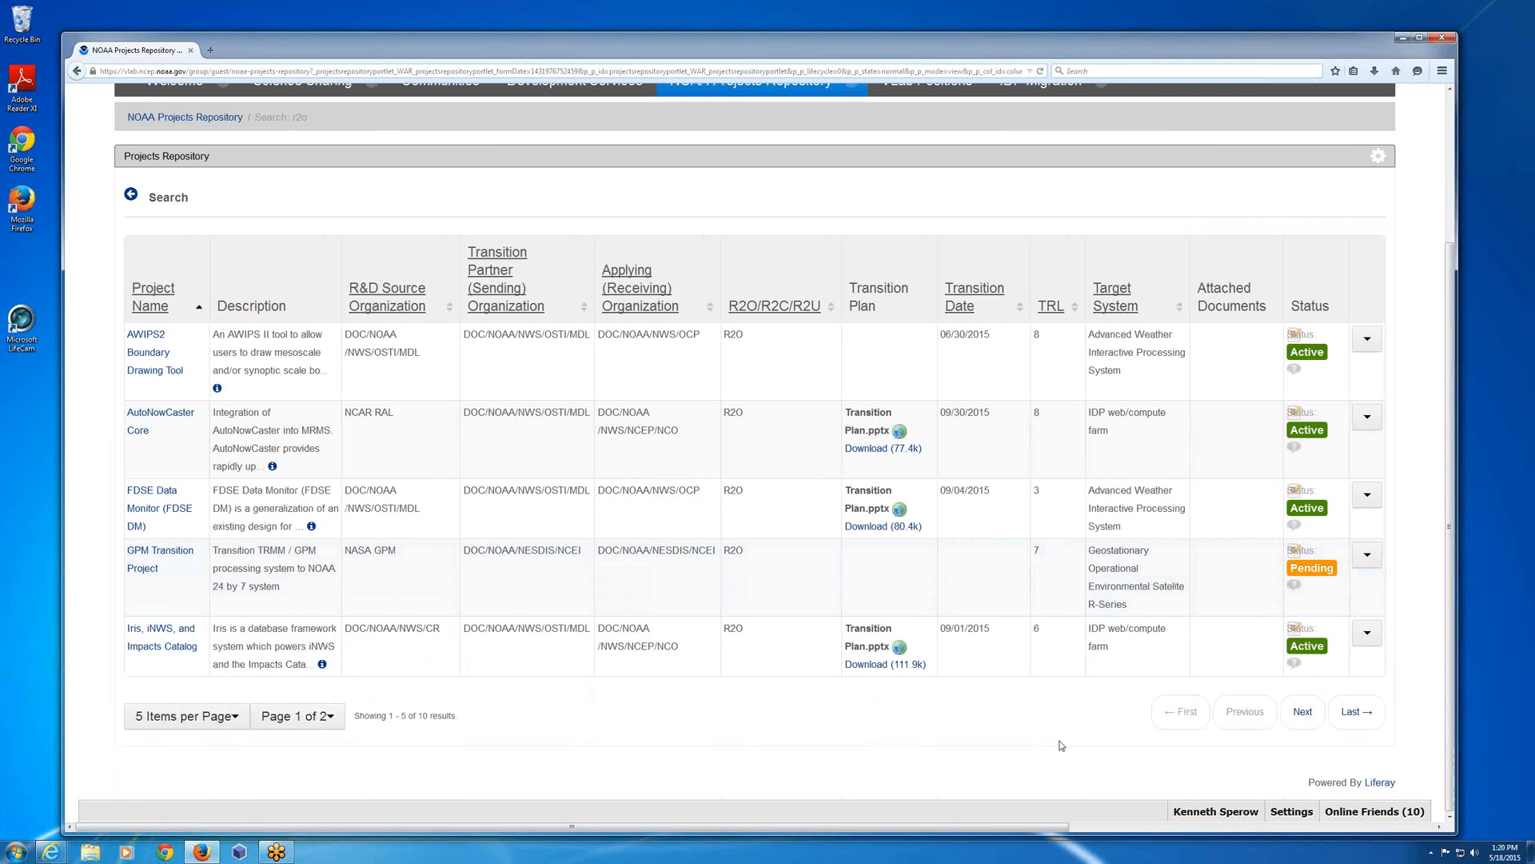
left_click(1303, 711)
mouse_move(774, 350)
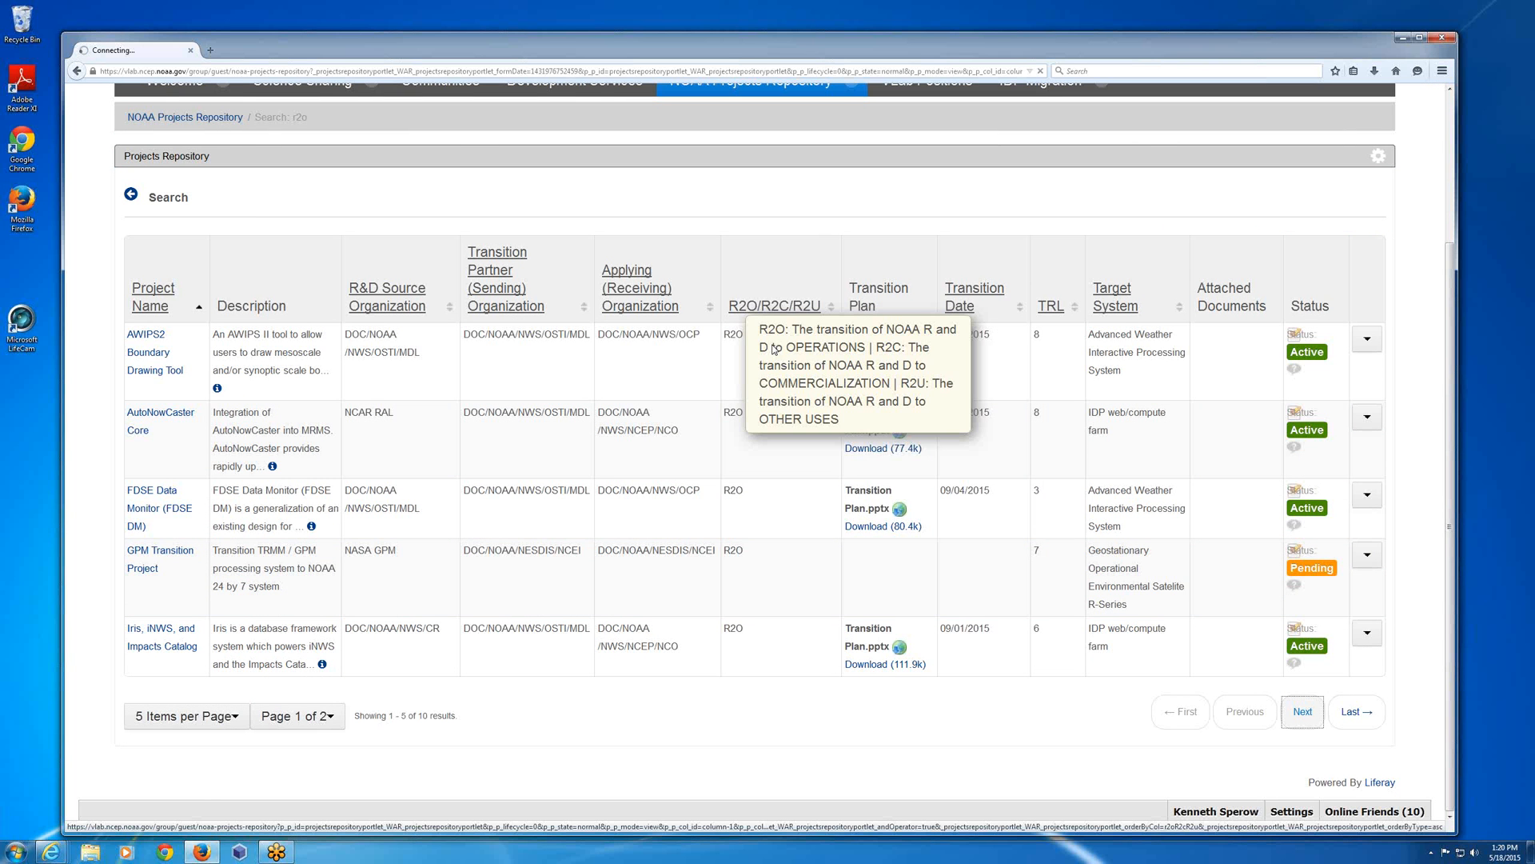
scroll(774, 349, "up", 2)
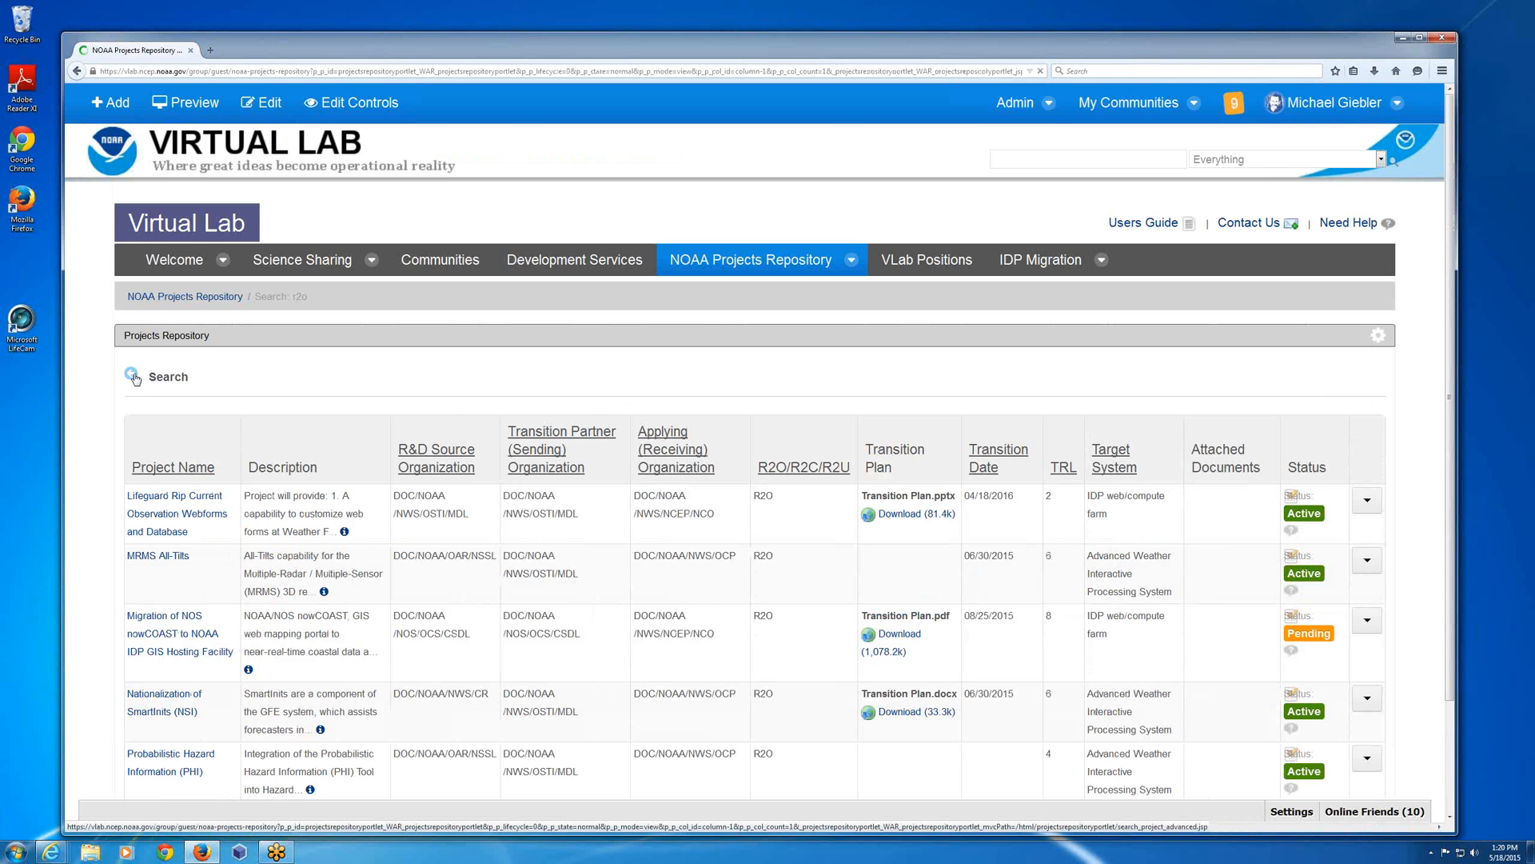
left_click(133, 375)
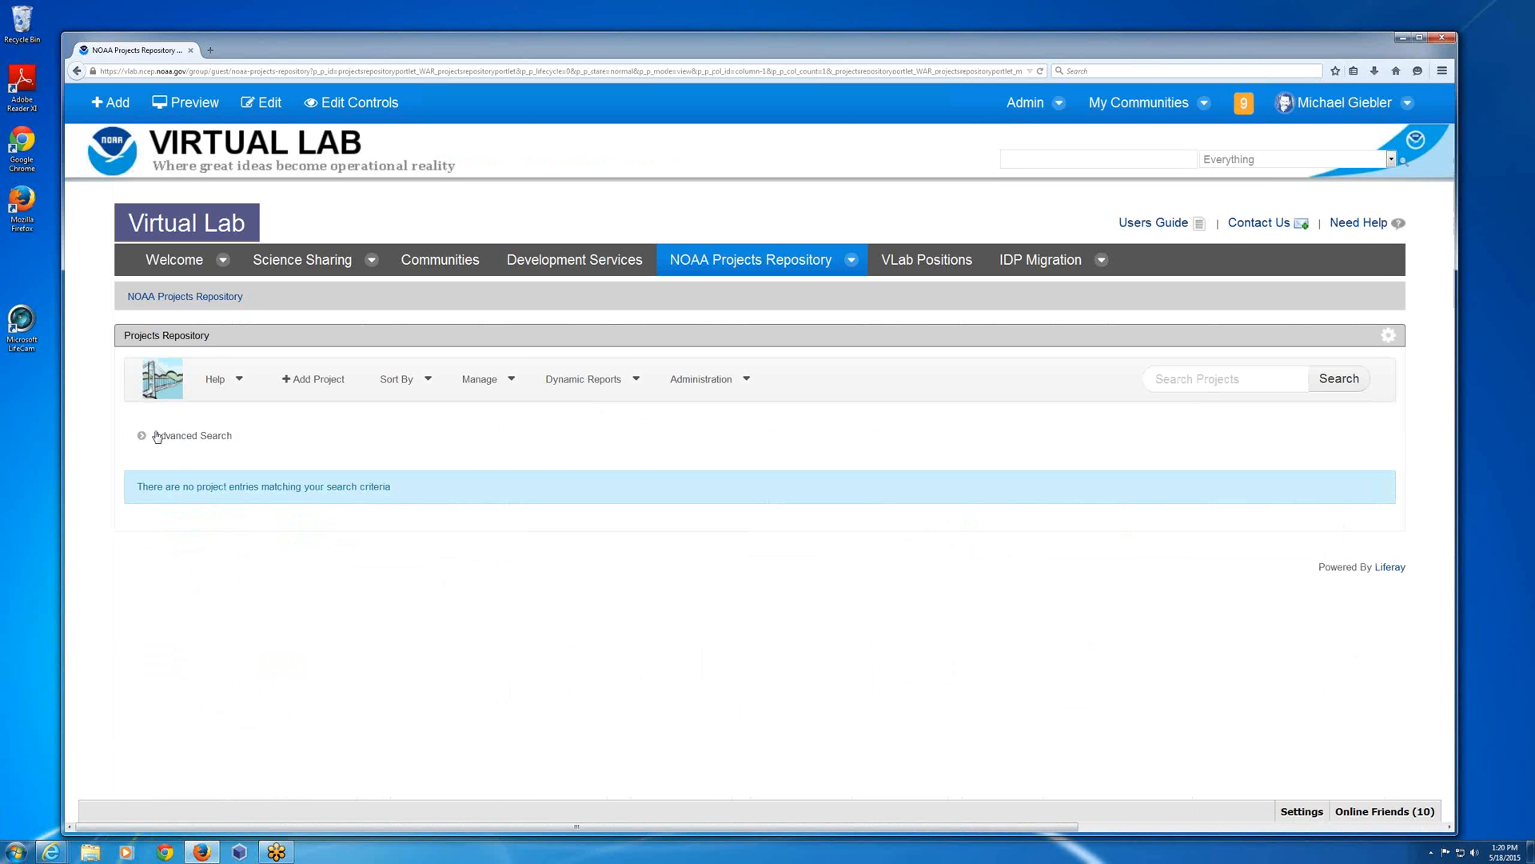
Expand the advanced search form and search again with NOAA Line Office set to NWS.
left_click(157, 436)
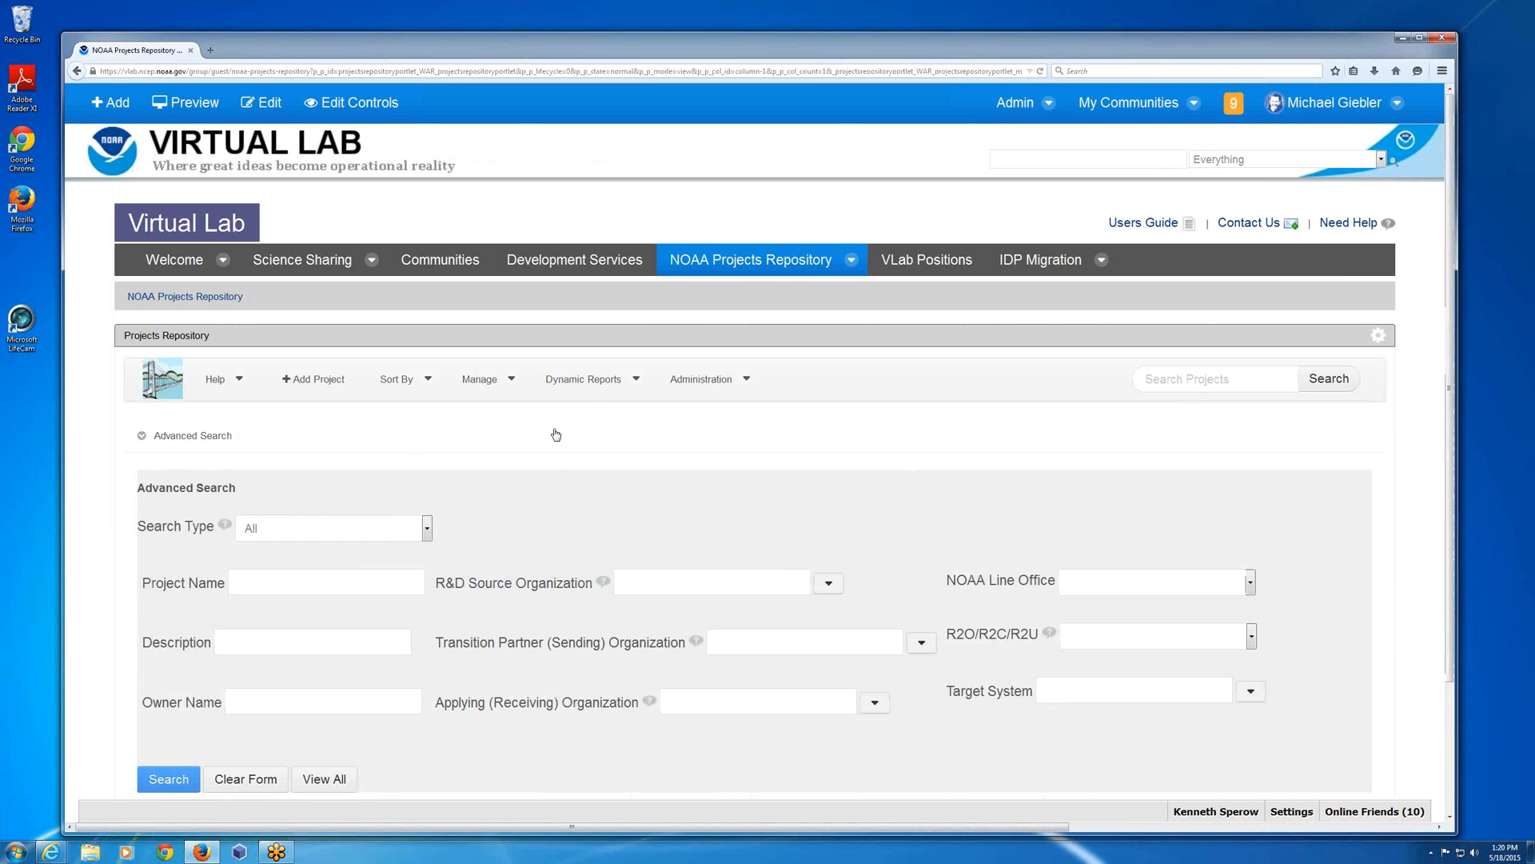
scroll(556, 434, "down", 3)
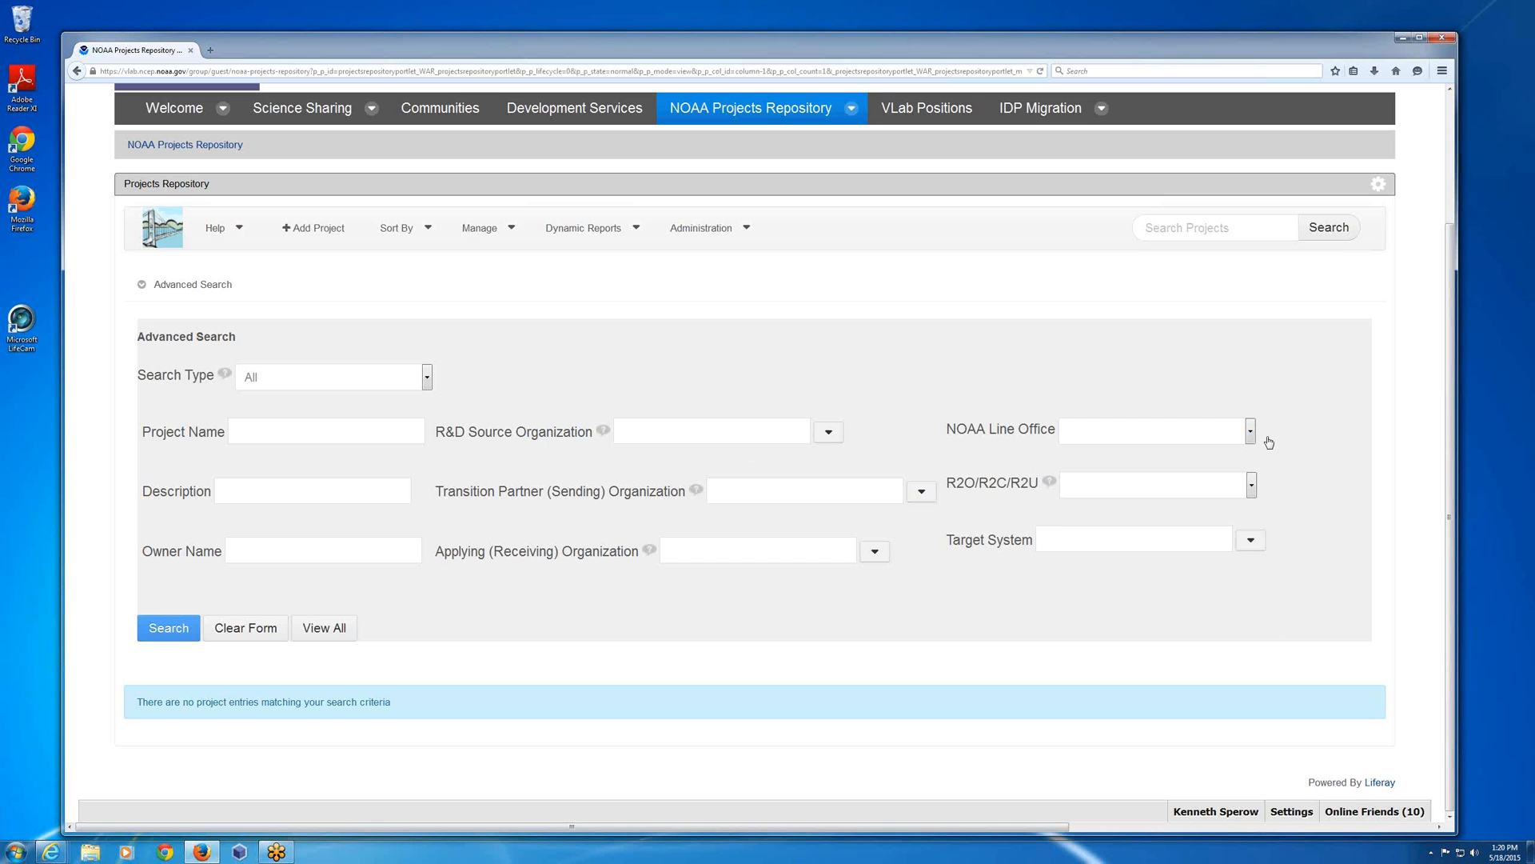
left_click(1250, 432)
left_click(1109, 470)
mouse_move(602, 431)
left_click(184, 634)
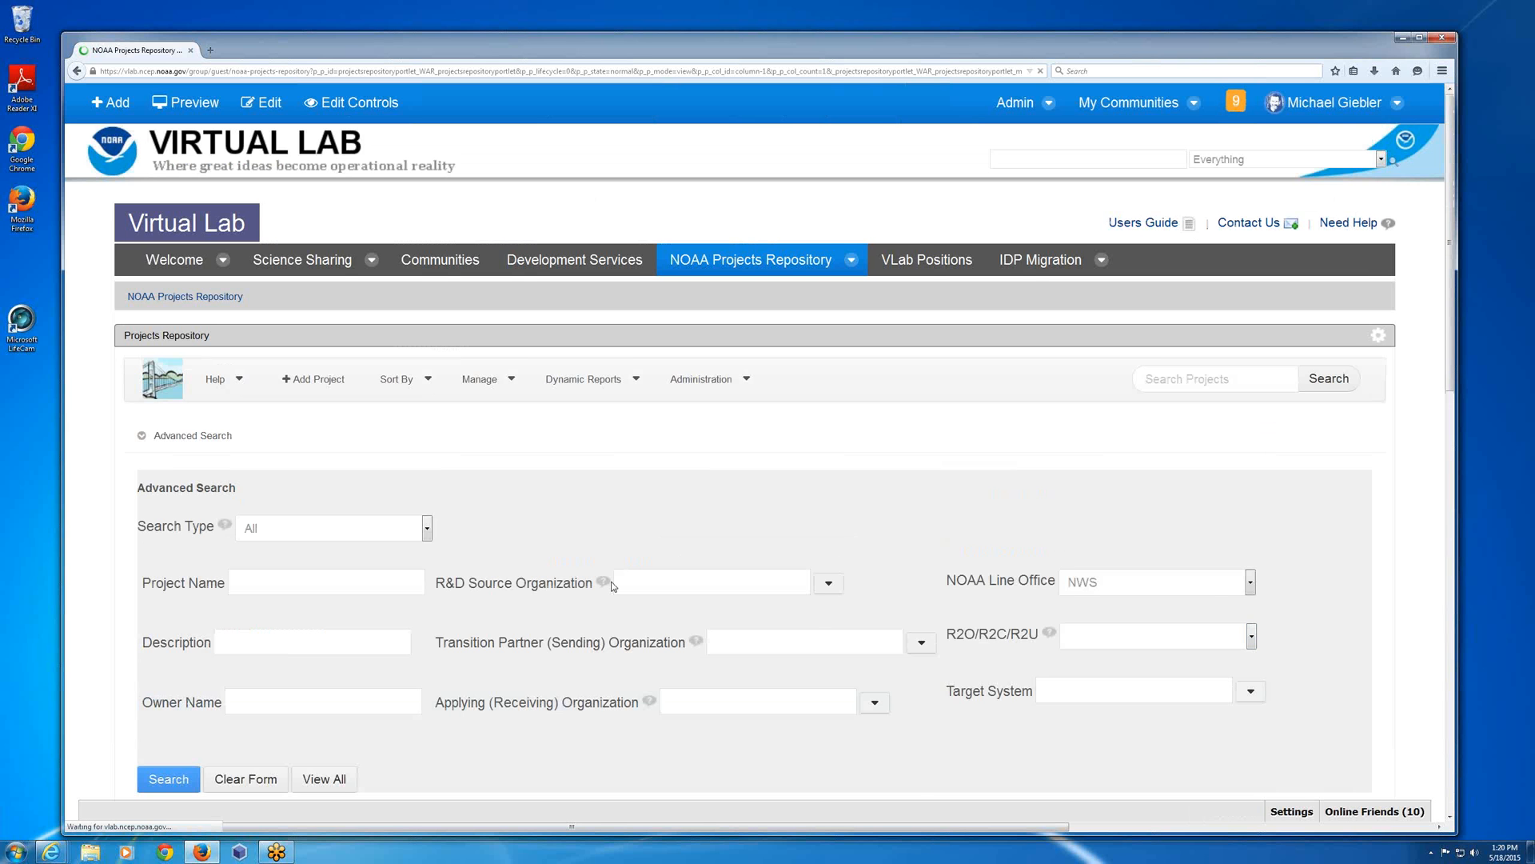
Add the R&D Source Organization DOC/NOAA/NWS/OSTI/MDL to the NWS line office filter and run the advanced search.
scroll(600, 588, "down", 2)
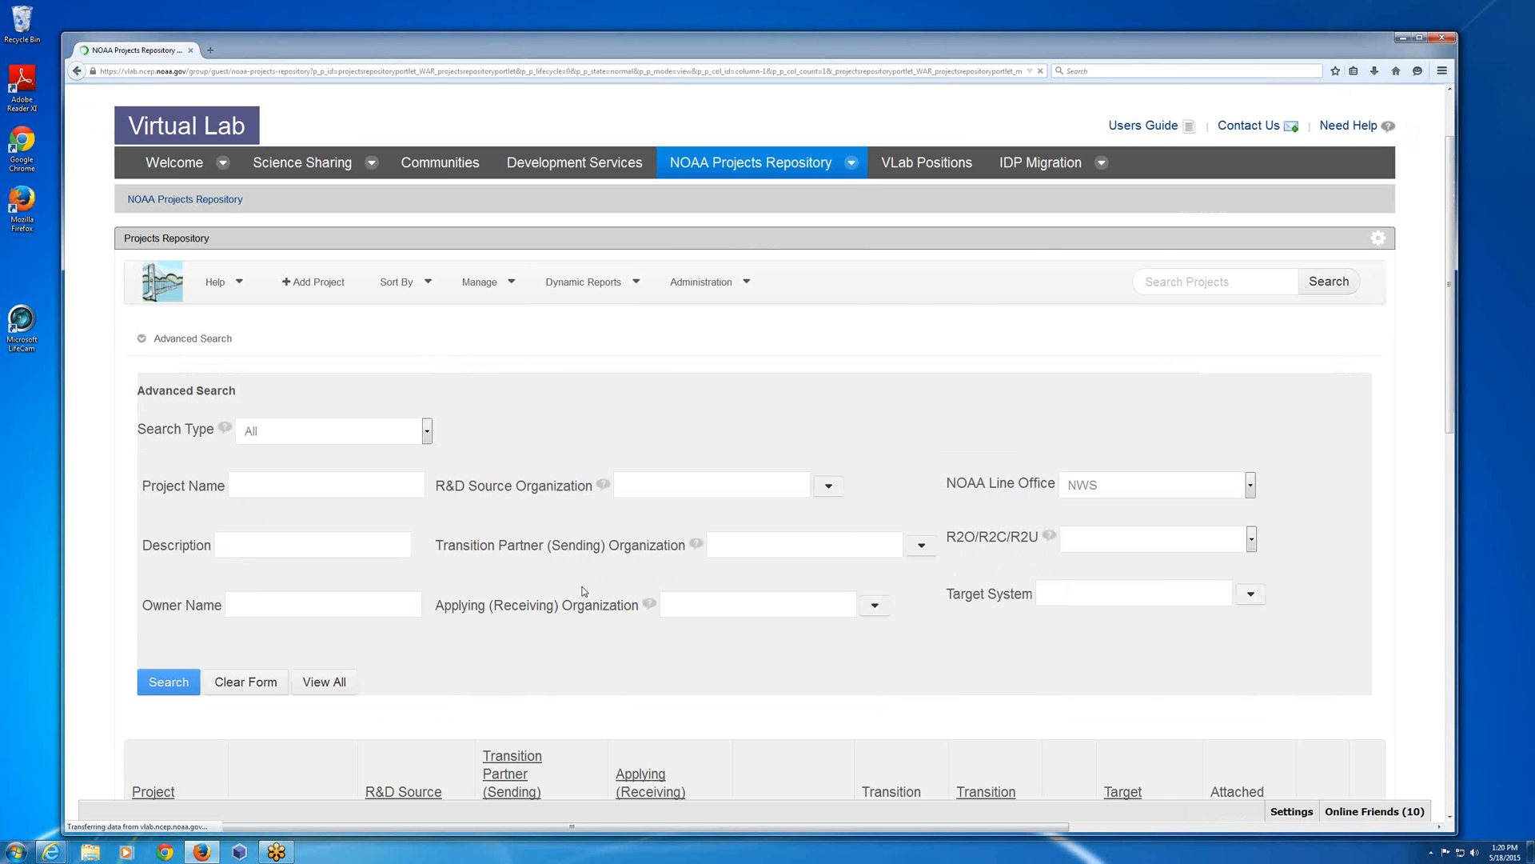
scroll(583, 592, "down", 7)
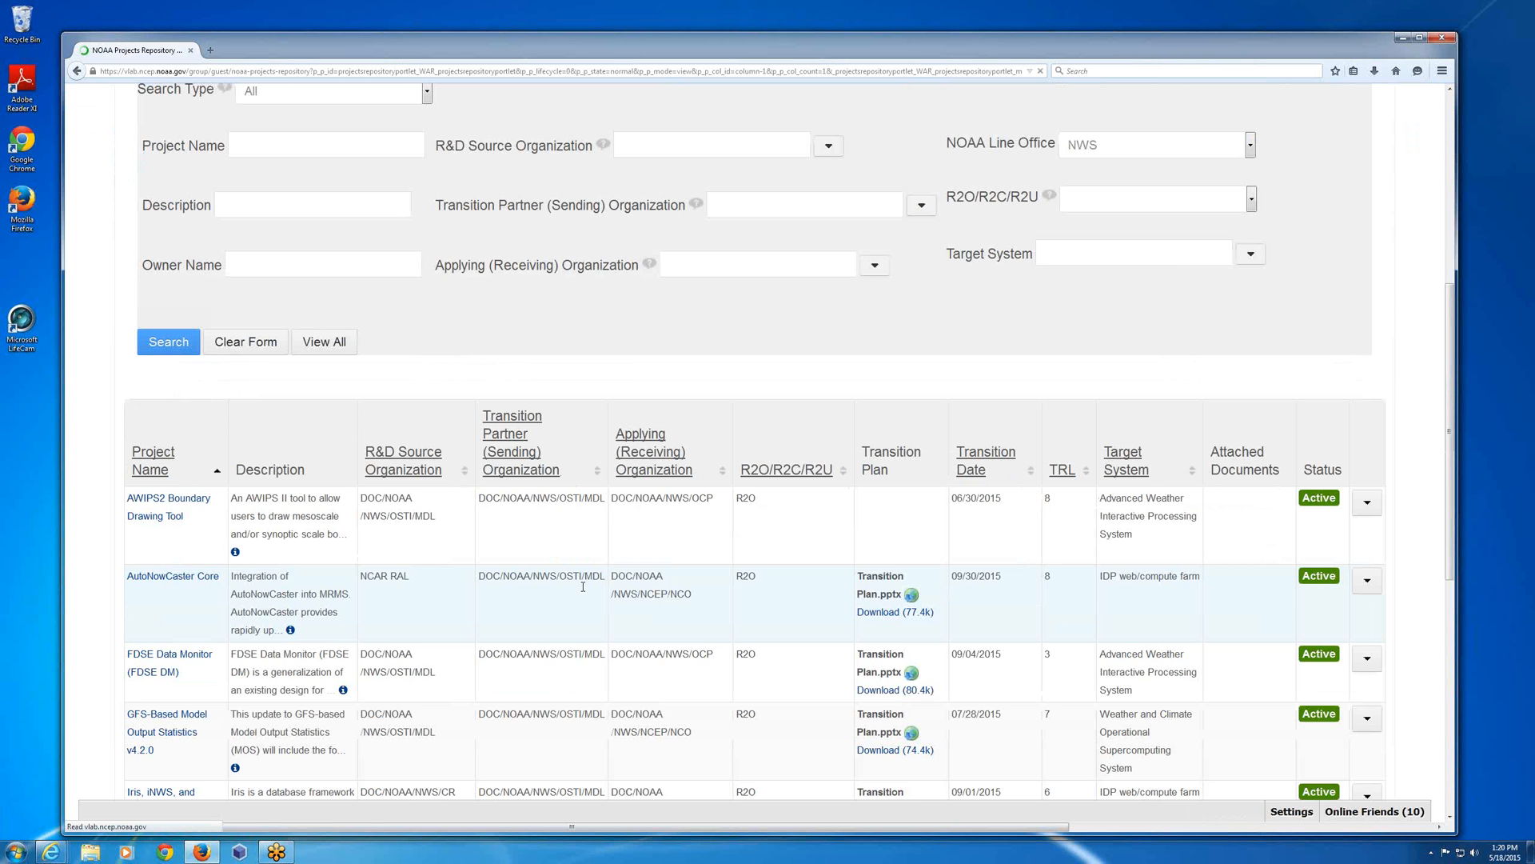
scroll(583, 588, "down", 5)
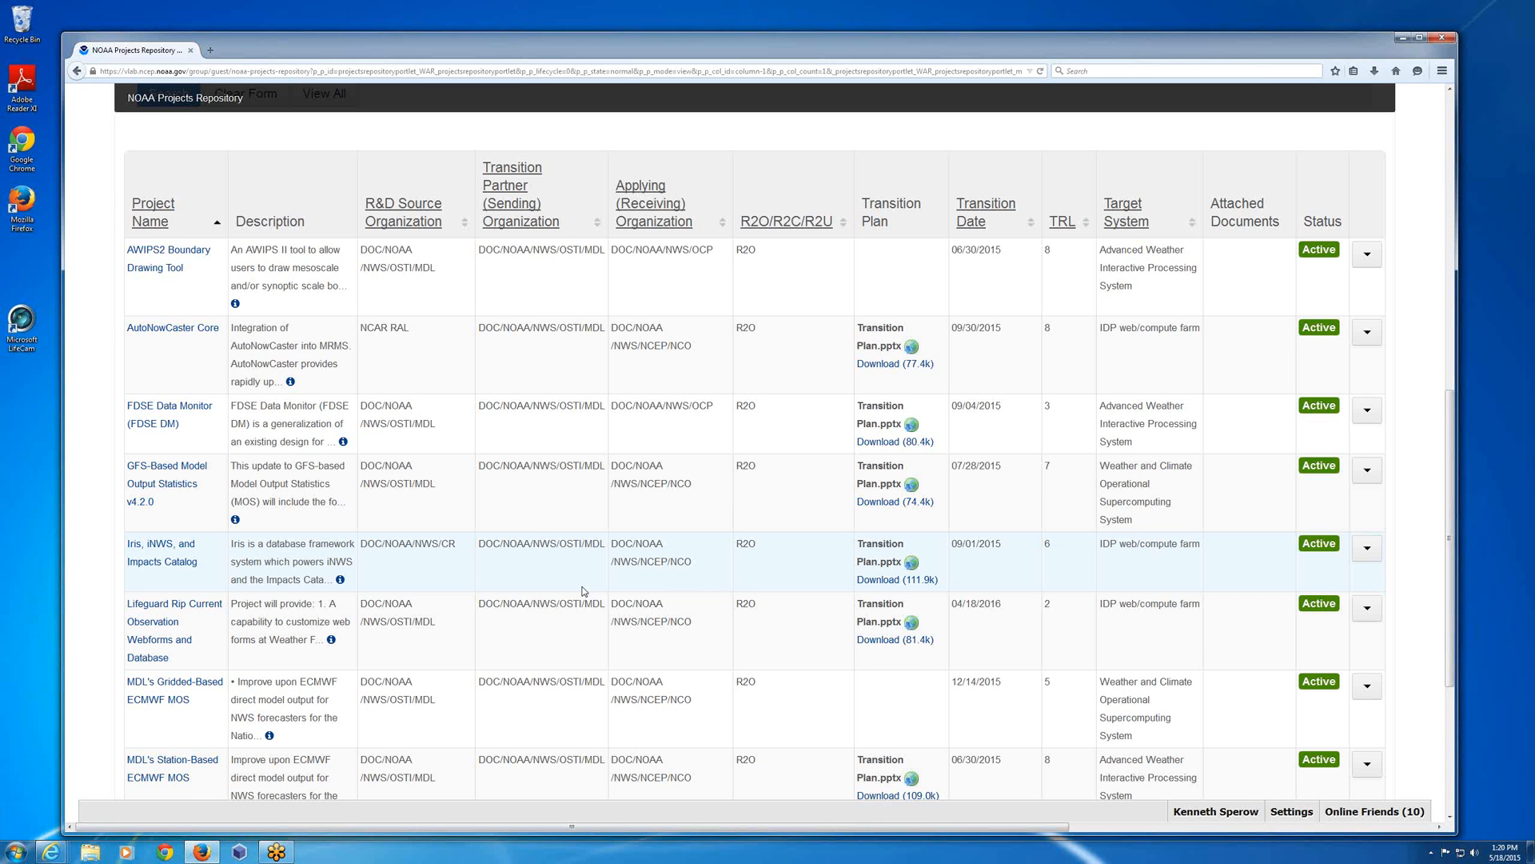
scroll(583, 592, "up", 8)
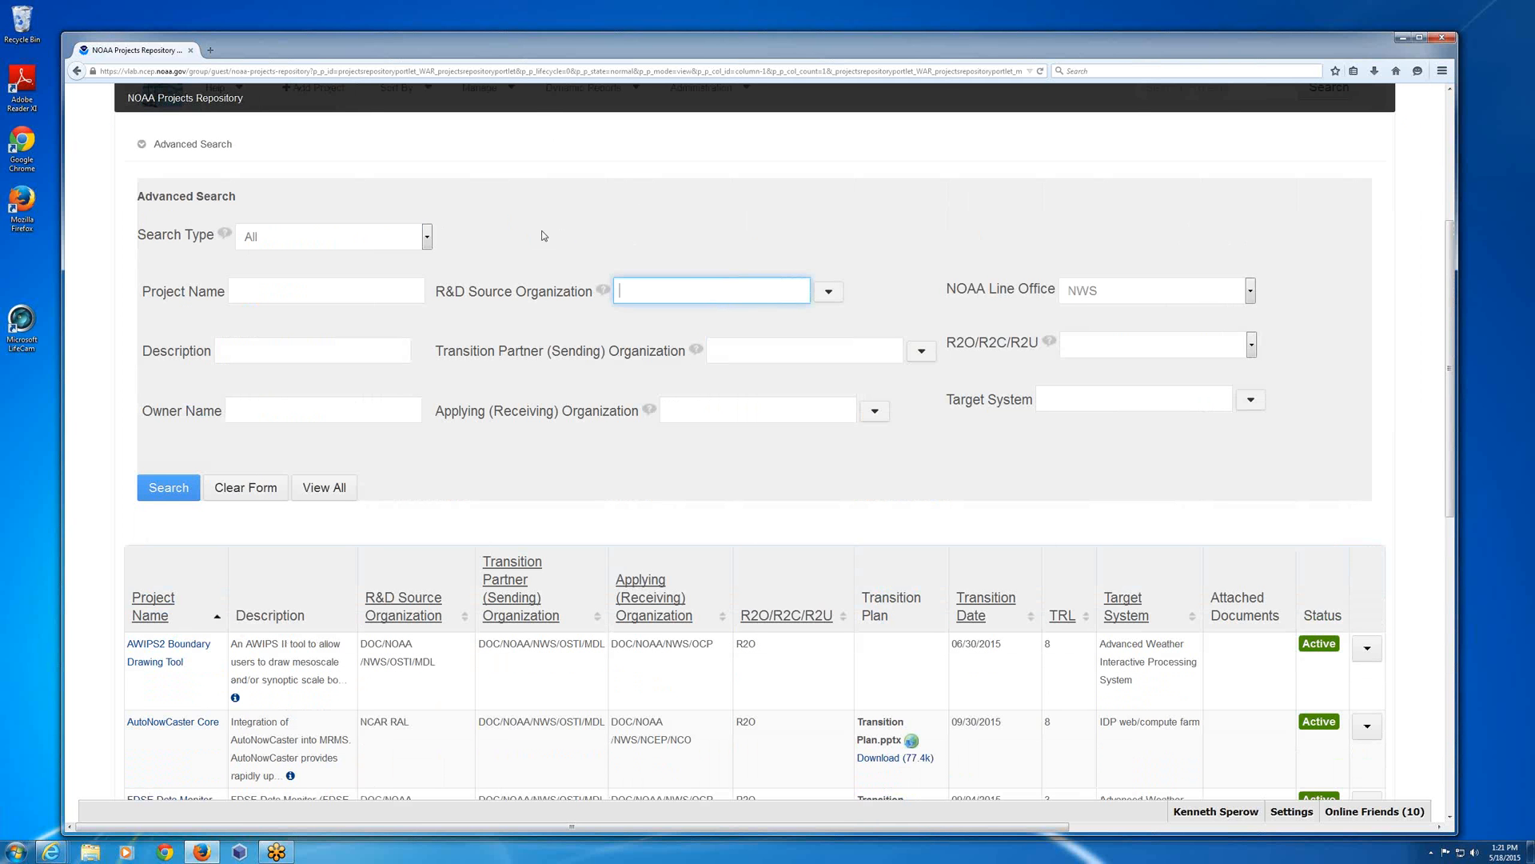
type("mdl")
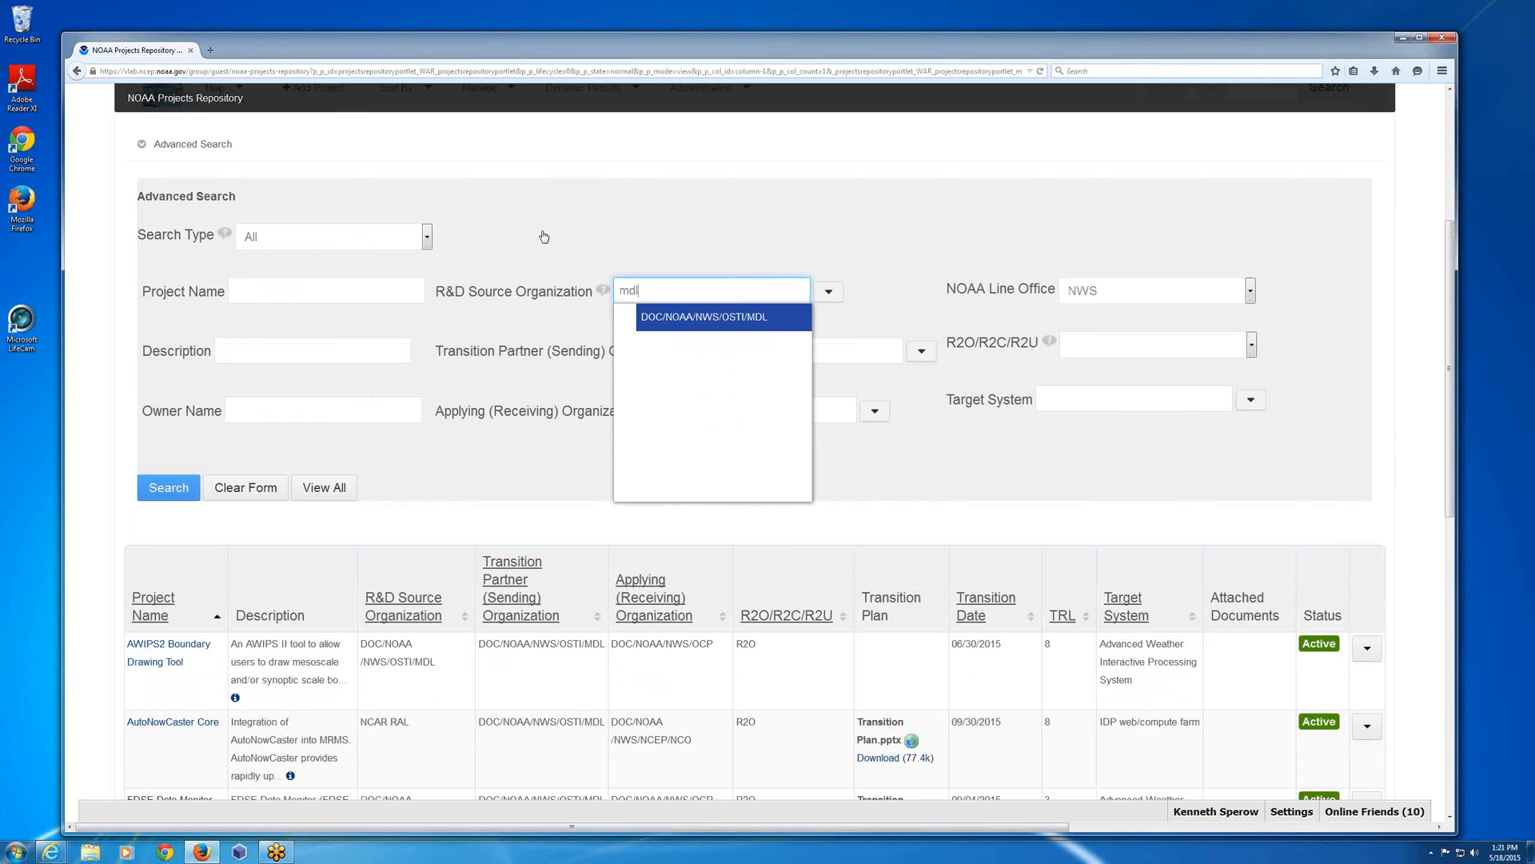
key("Return")
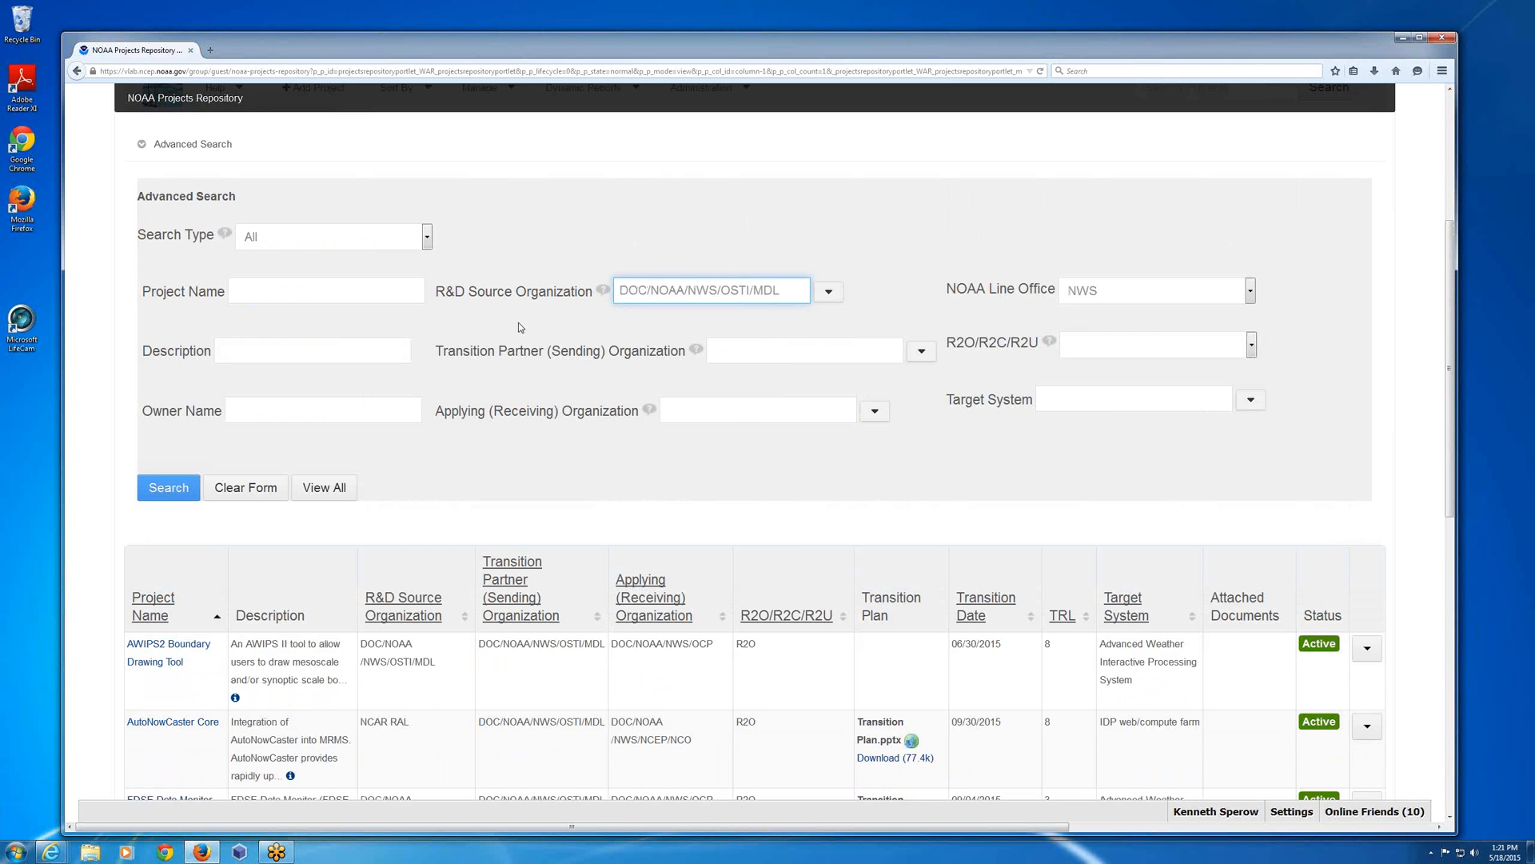
left_click(171, 489)
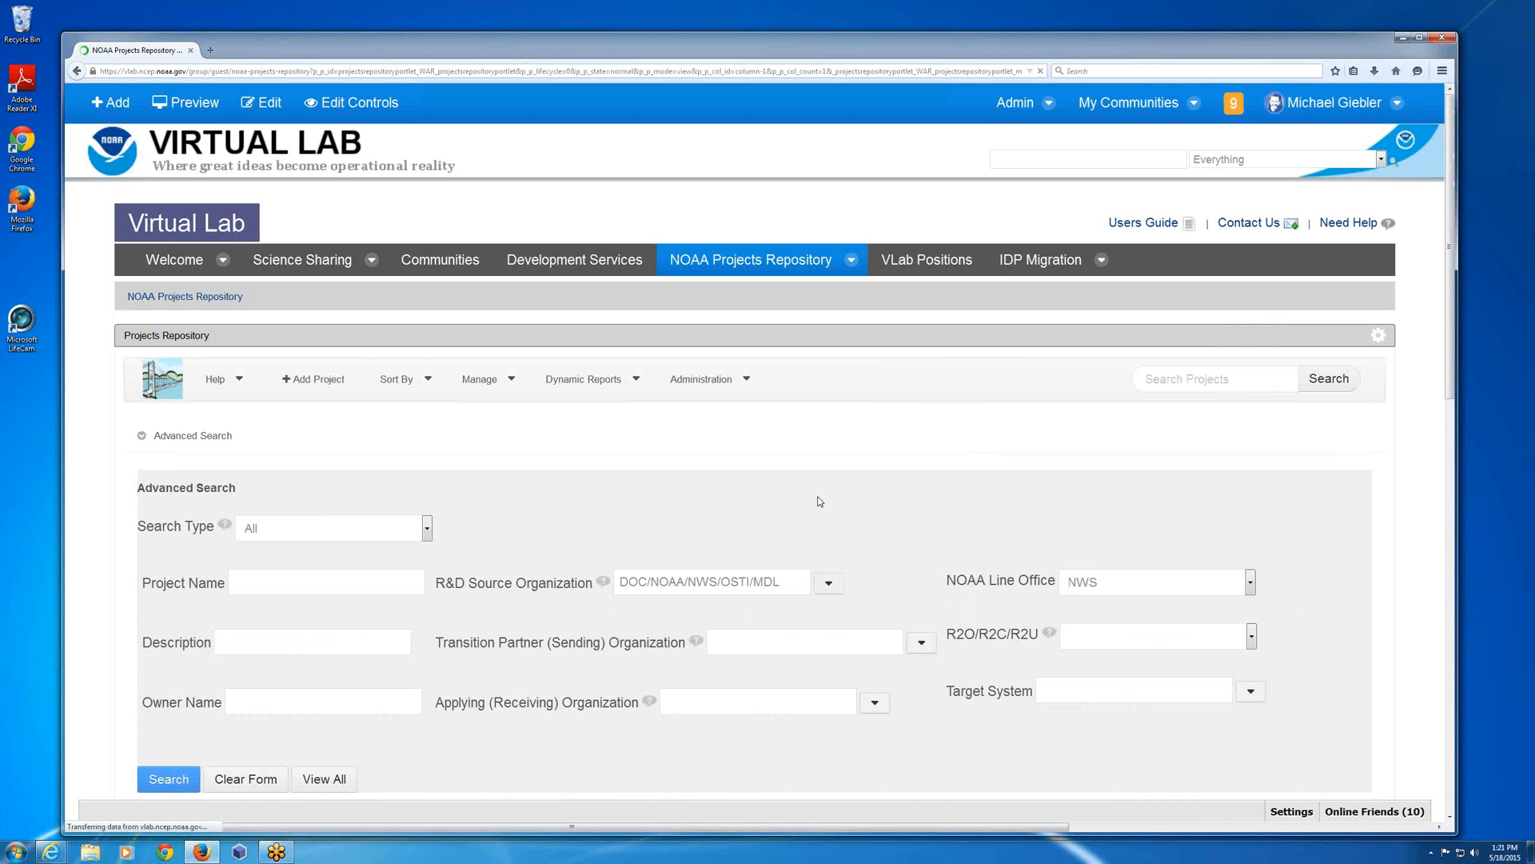
Examine the projects listed for the combined NWS and DOC/NOAA/NWS/OSTI/MDL search from the first entry to the last.
scroll(819, 512, "down", 2)
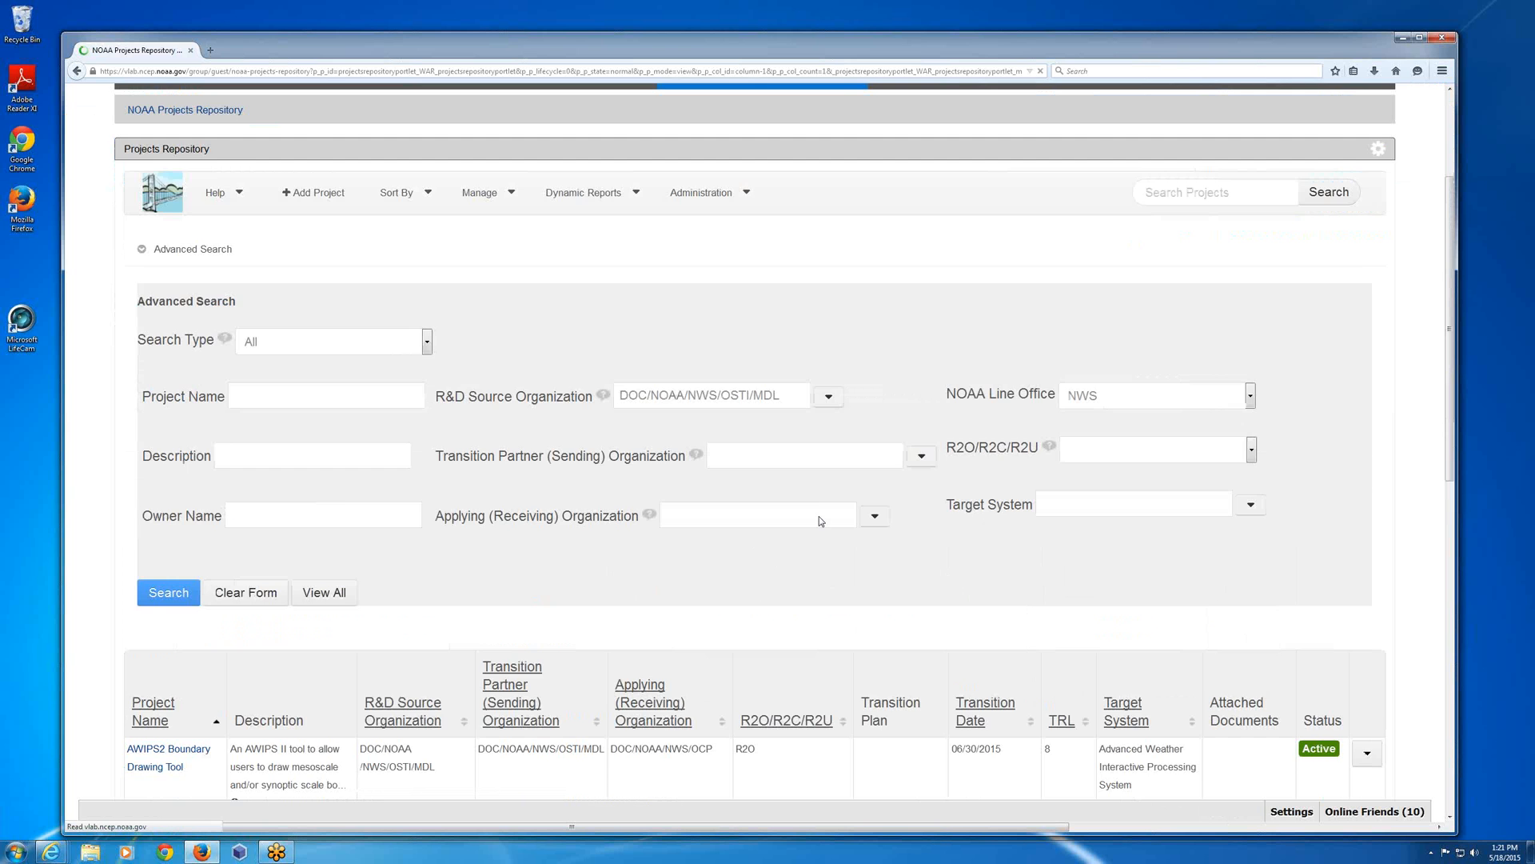
scroll(819, 521, "down", 1)
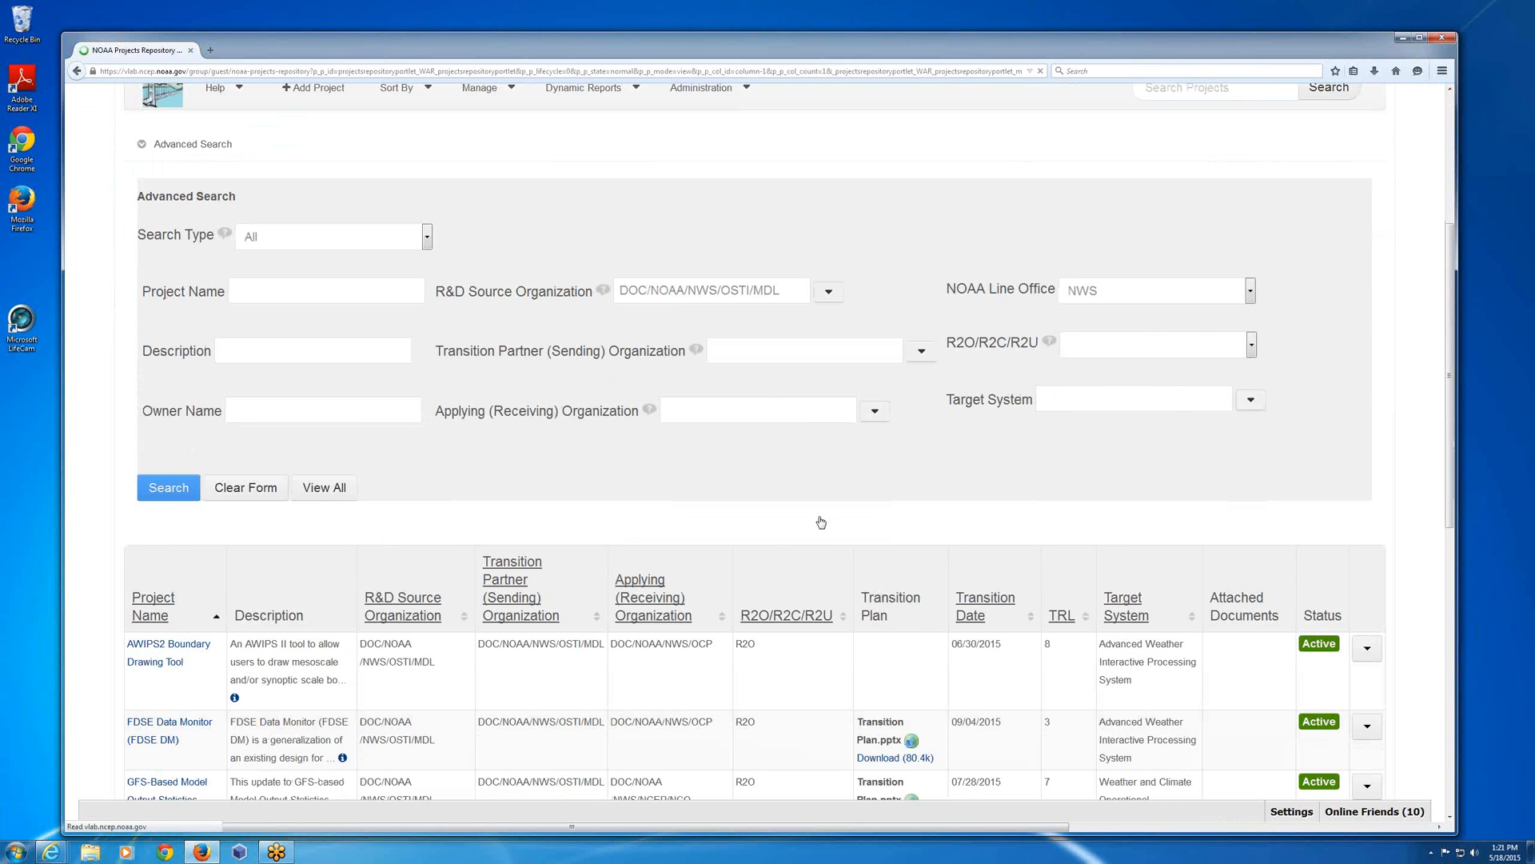
scroll(821, 522, "down", 3)
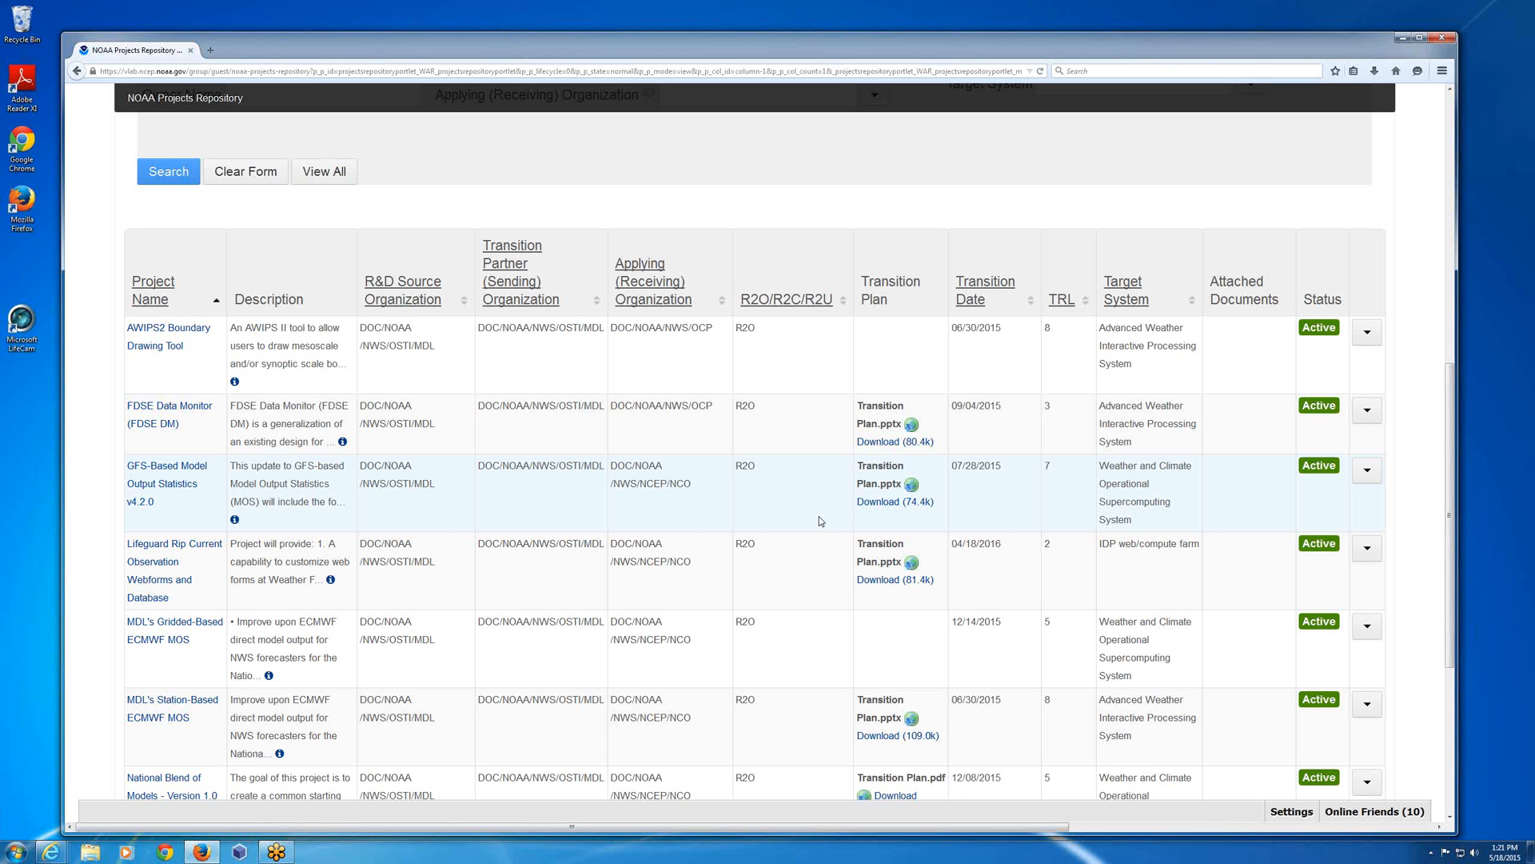
scroll(819, 520, "down", 3)
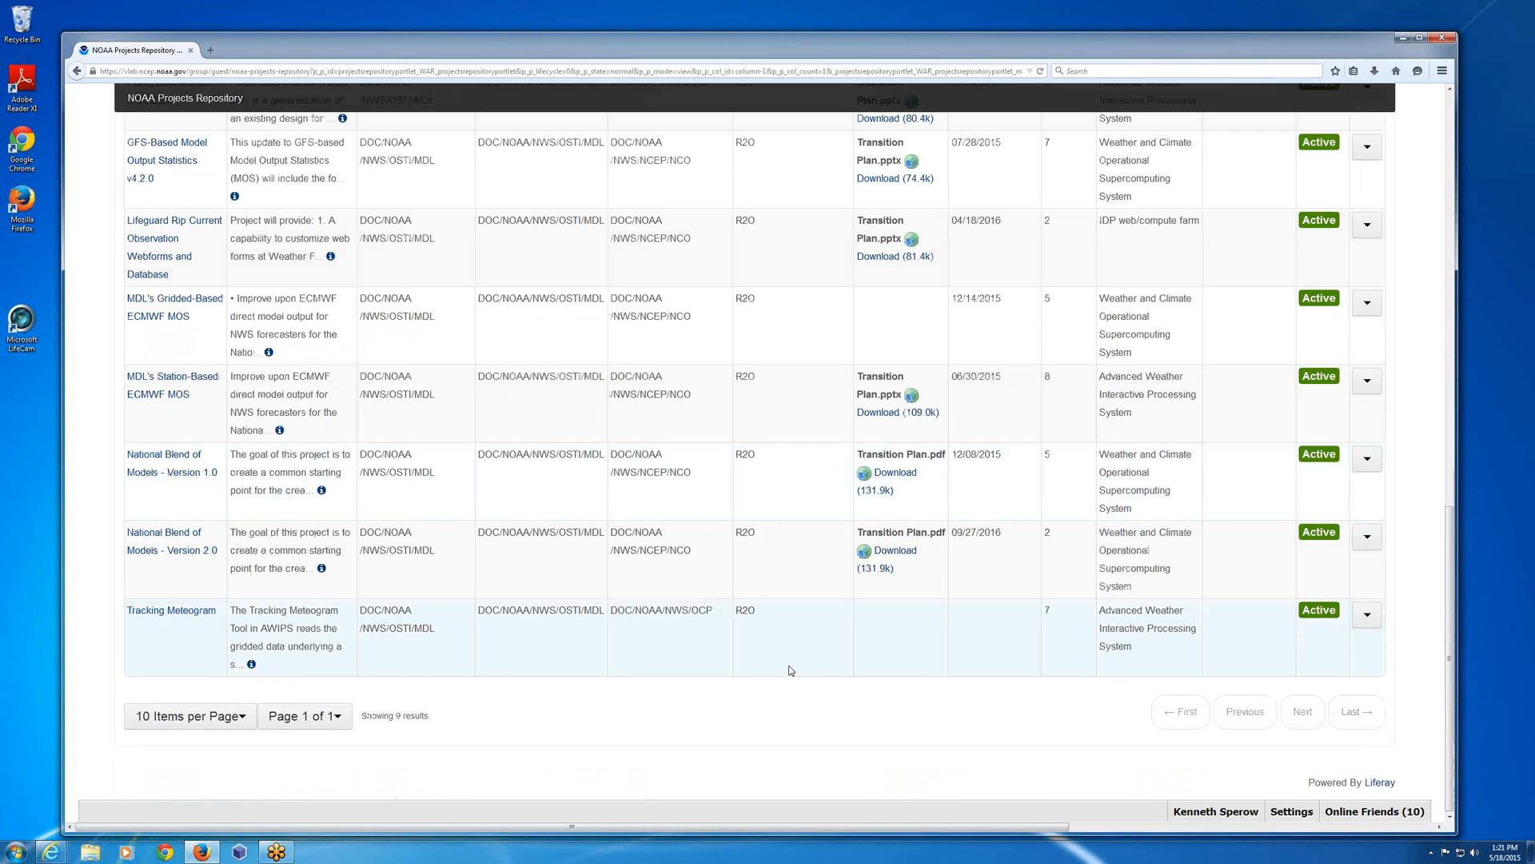
scroll(800, 664, "up", 1)
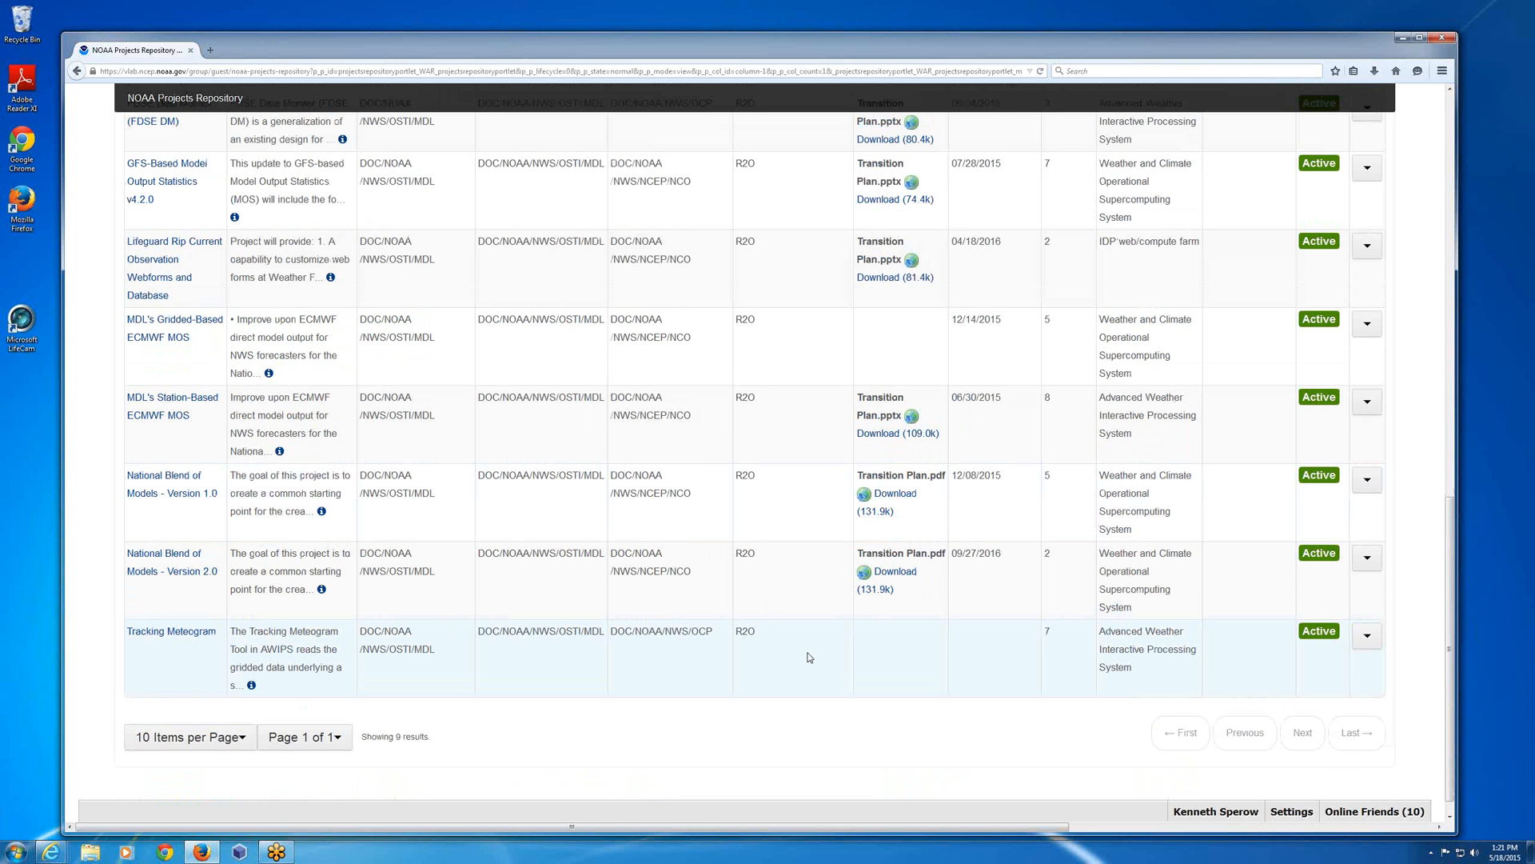
scroll(809, 657, "up", 2)
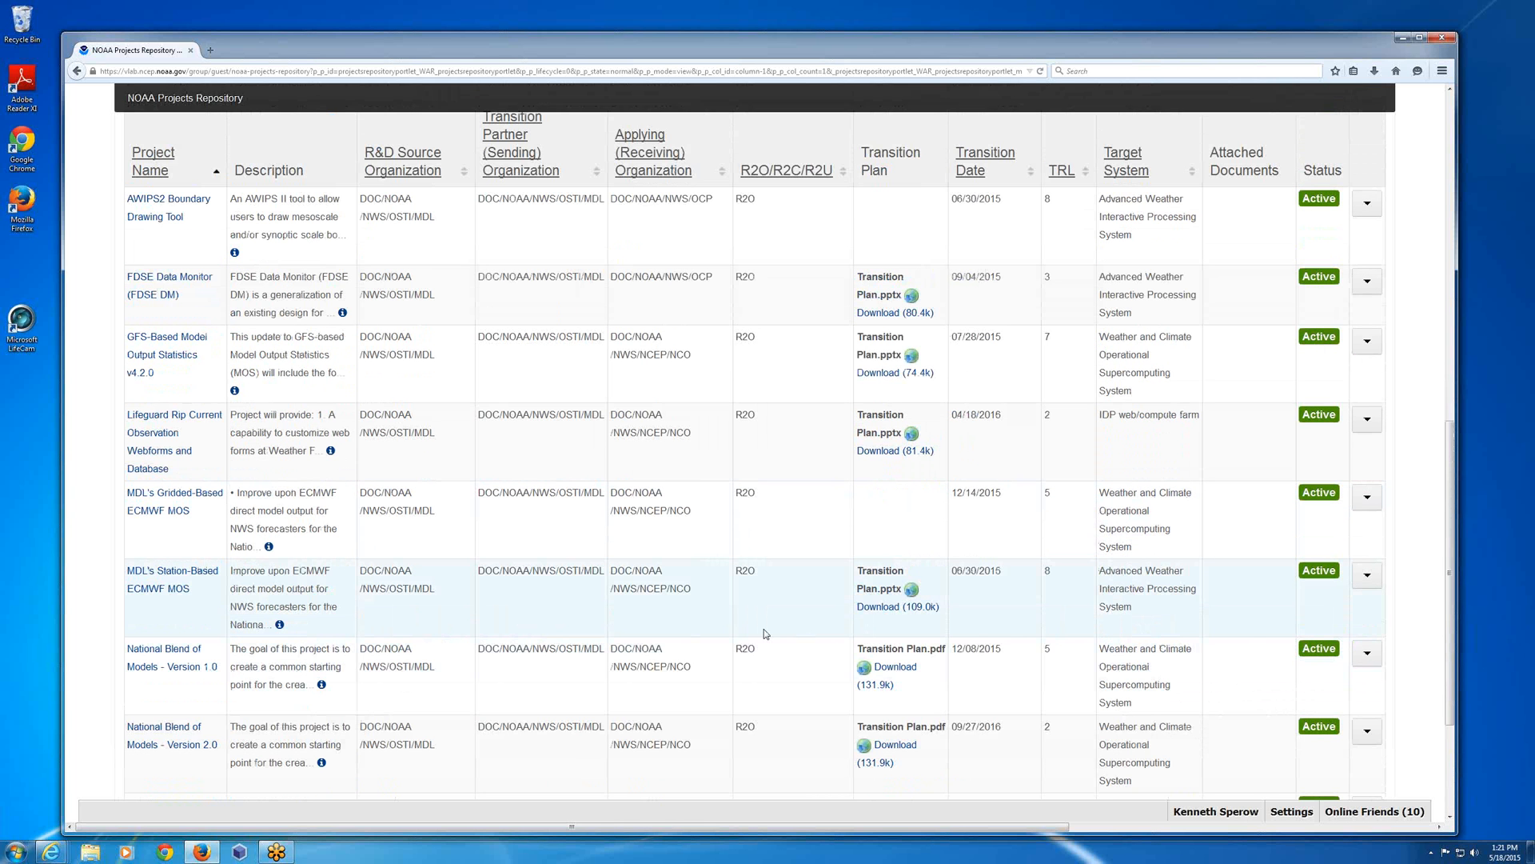
scroll(766, 633, "up", 1)
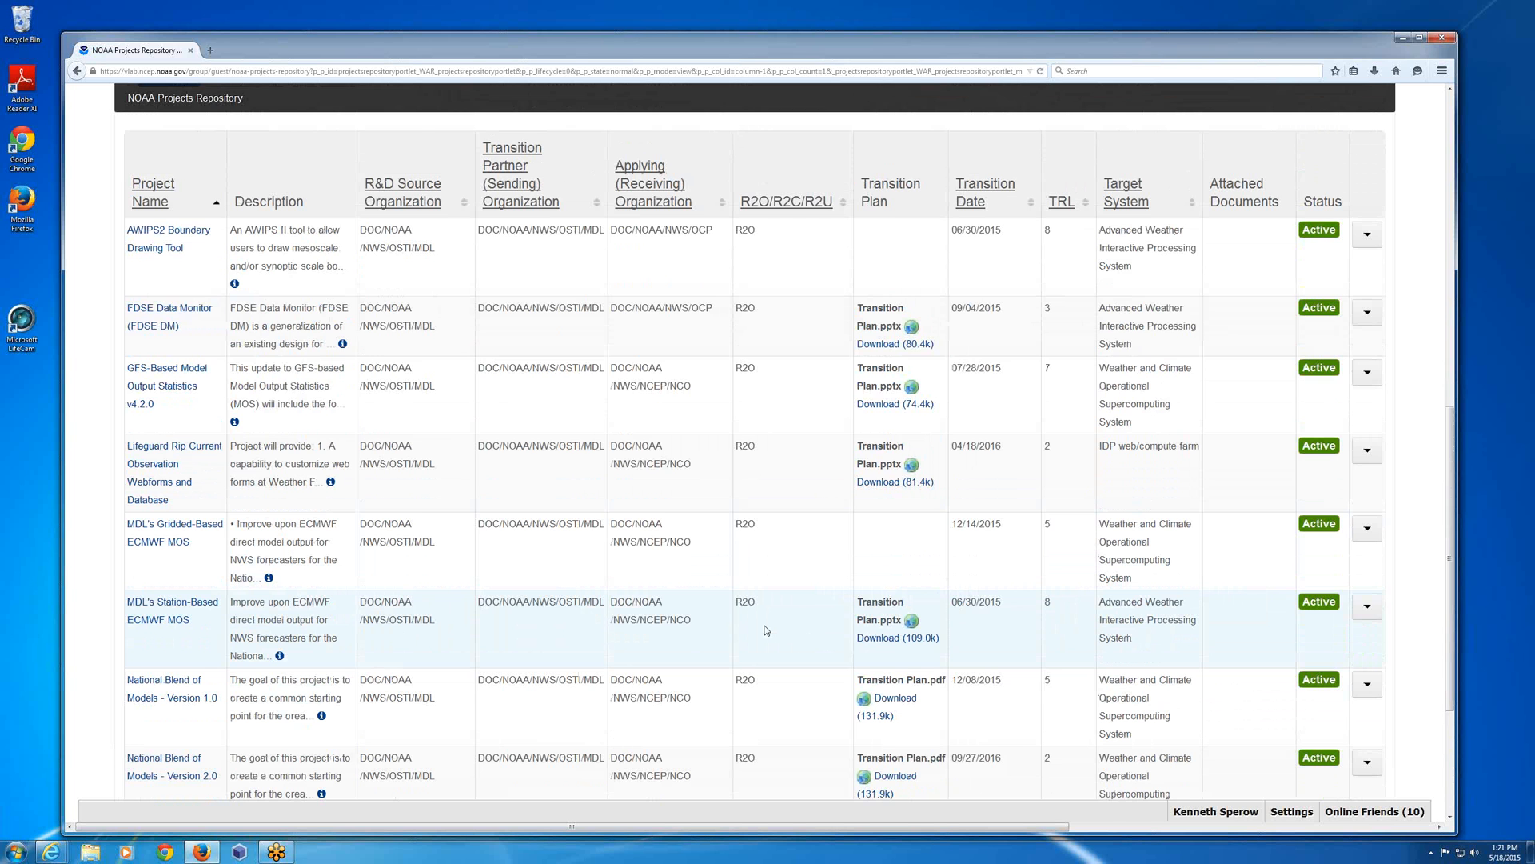
Enter the project owner's surname as the Owner Name filter and run the advanced search again.
scroll(767, 630, "up", 3)
left_click(350, 259)
type("filiaggi")
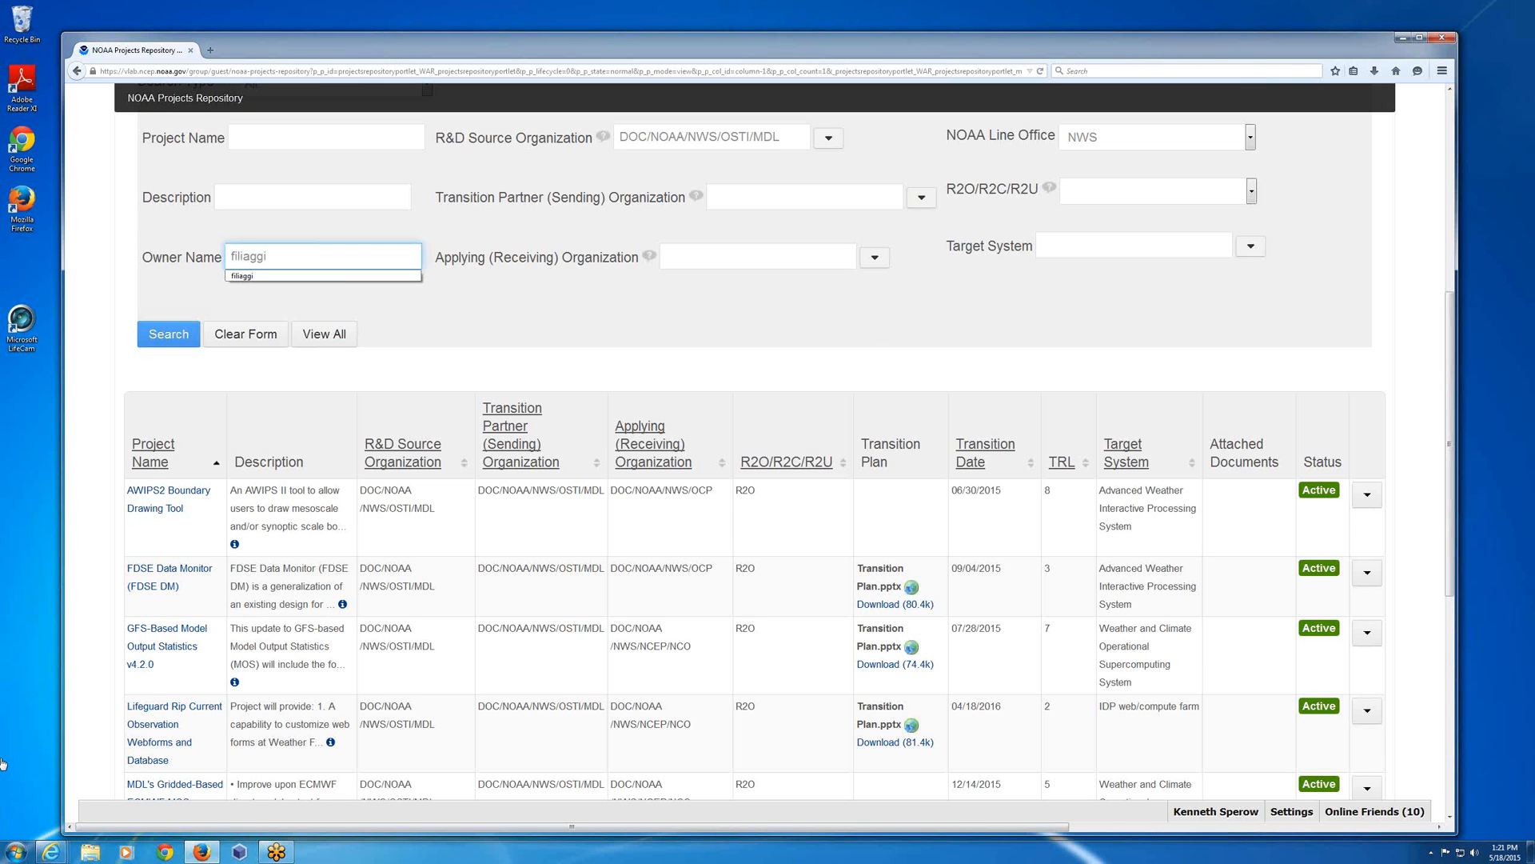
left_click(193, 327)
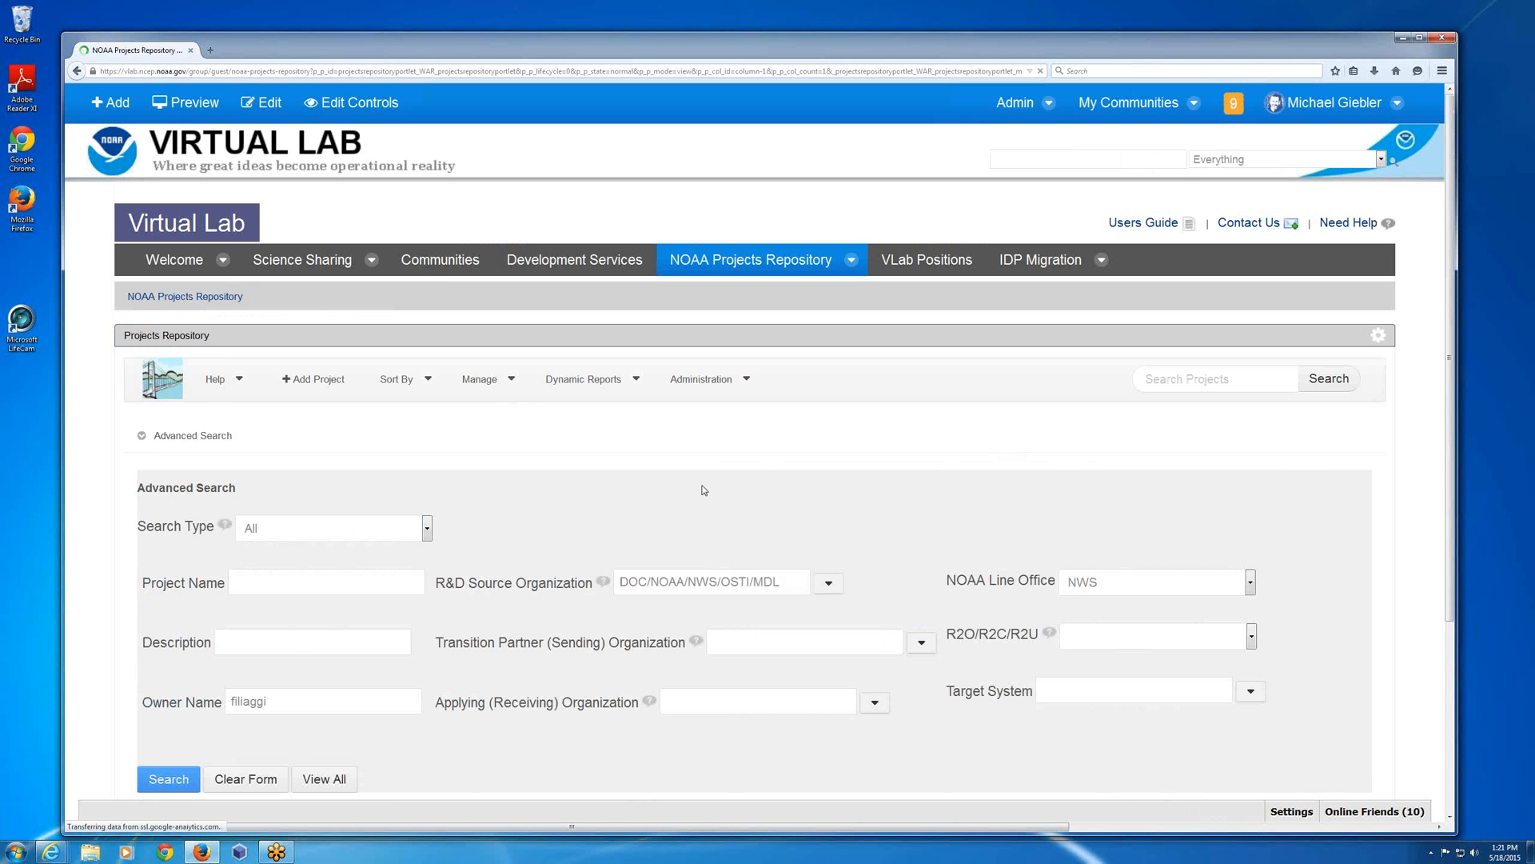
Reset the search filters by viewing all projects and collapse the advanced search form.
scroll(704, 494, "down", 3)
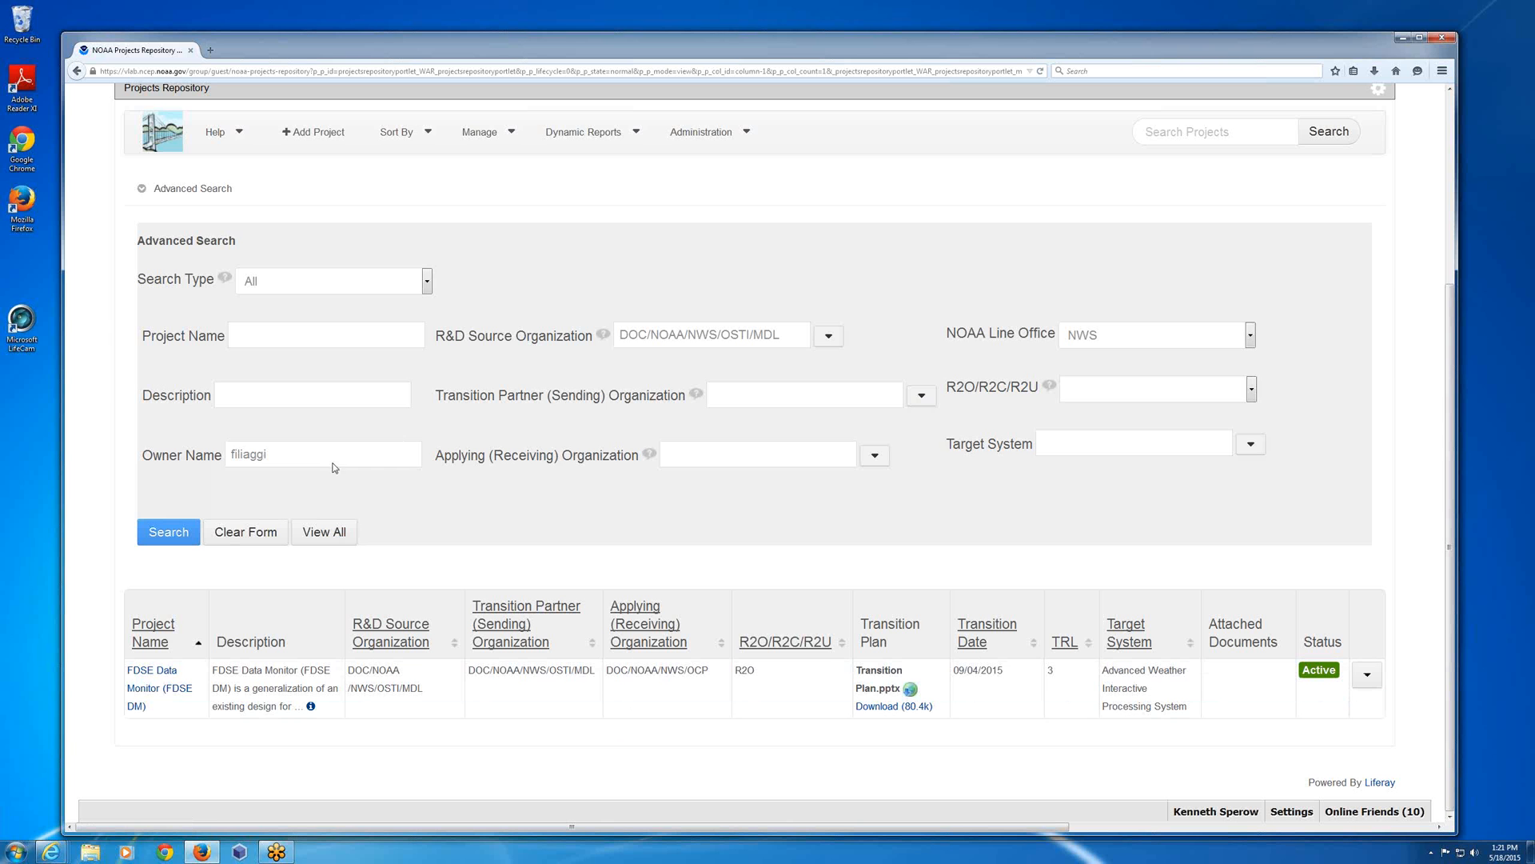
left_click(322, 535)
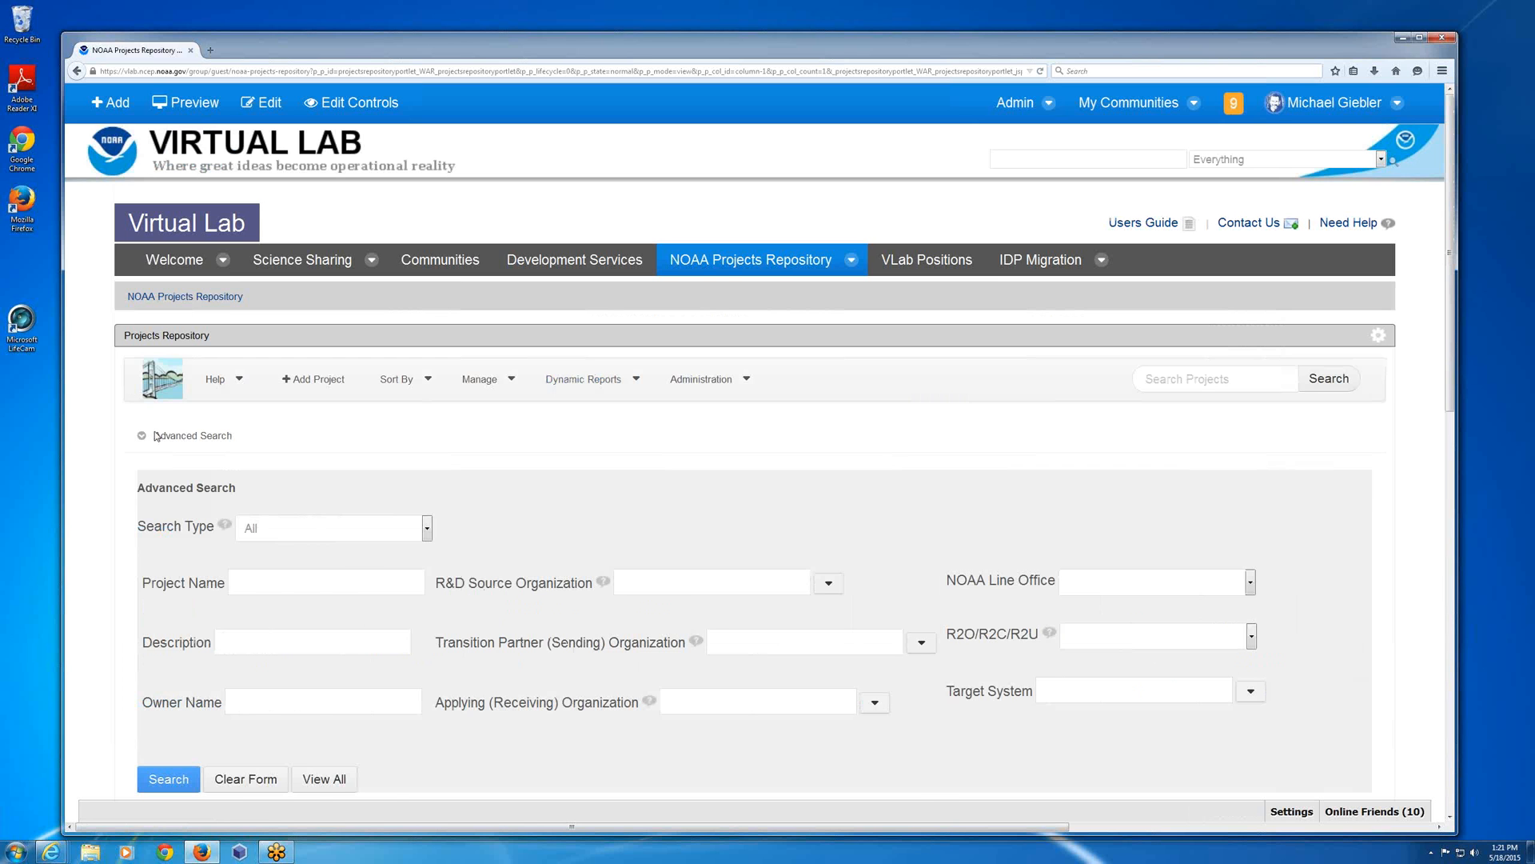
left_click(156, 436)
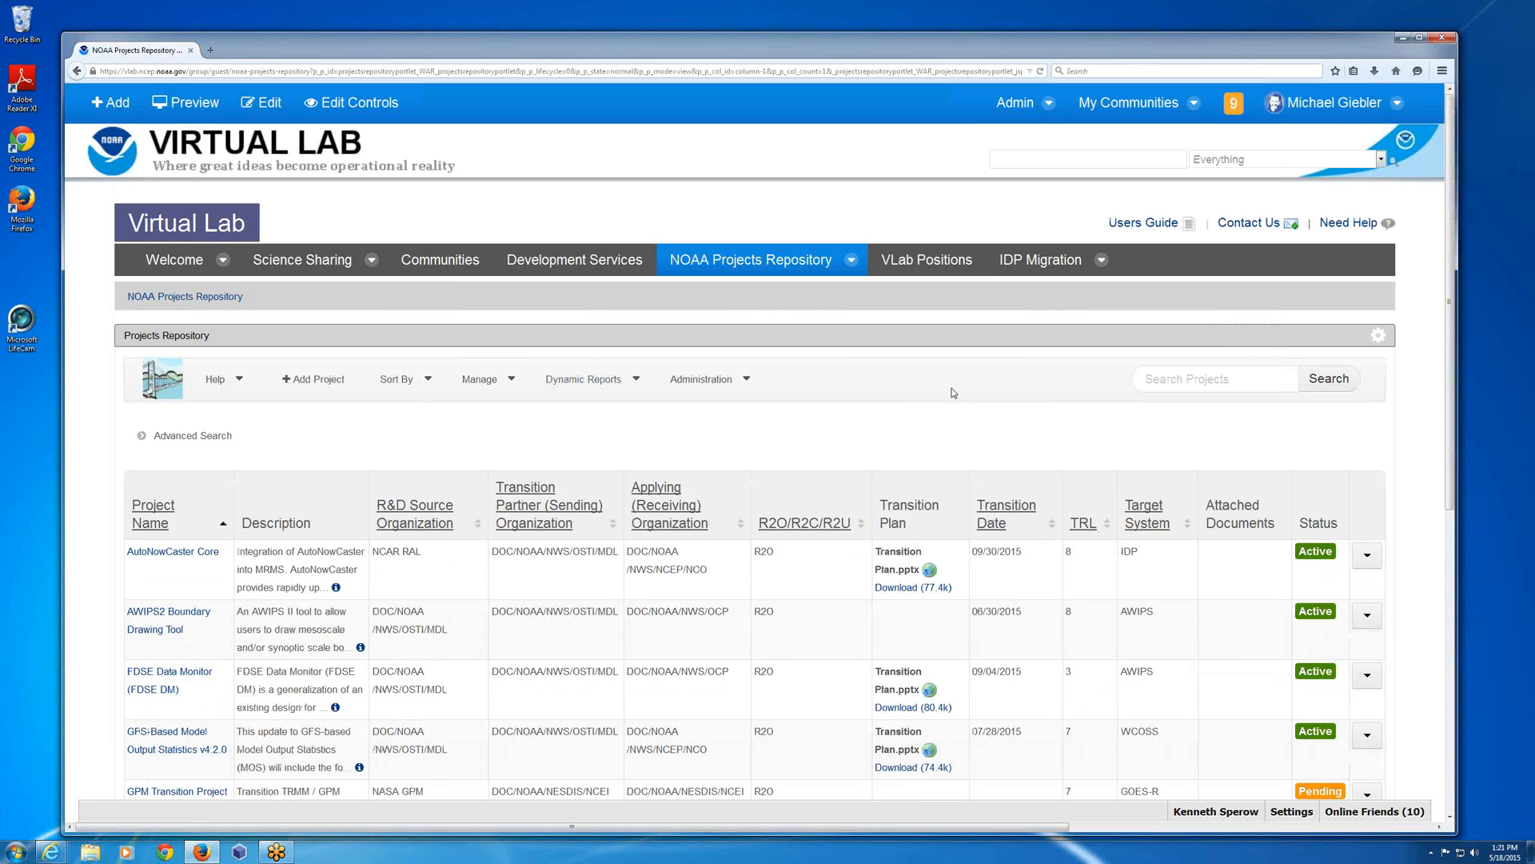
Open the User's Guide of the Projects Repository and widen its window.
scroll(1000, 388, "down", 1)
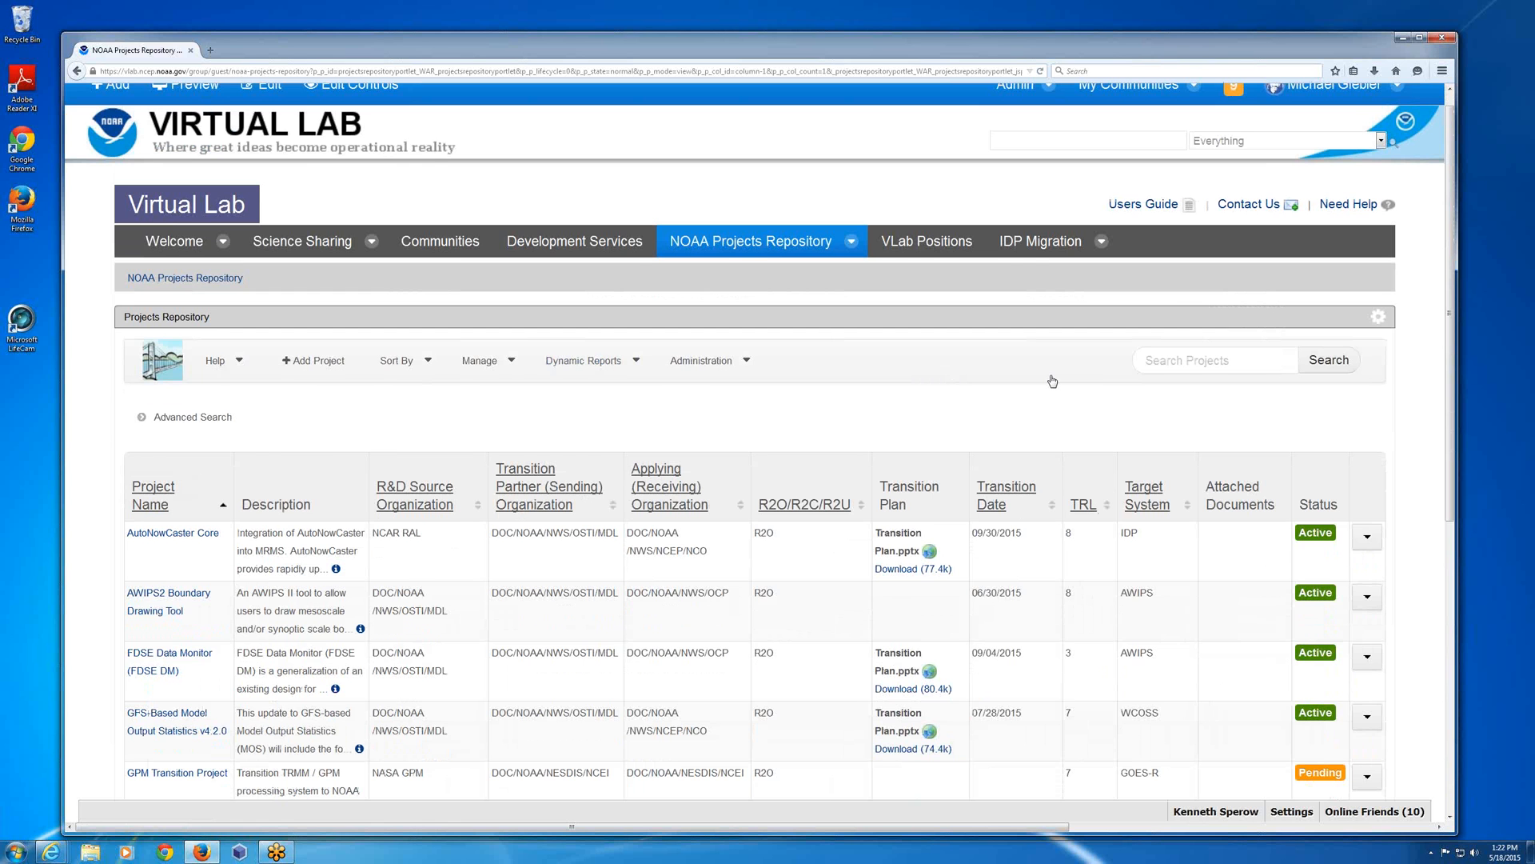
scroll(1052, 382, "down", 2)
left_click(217, 282)
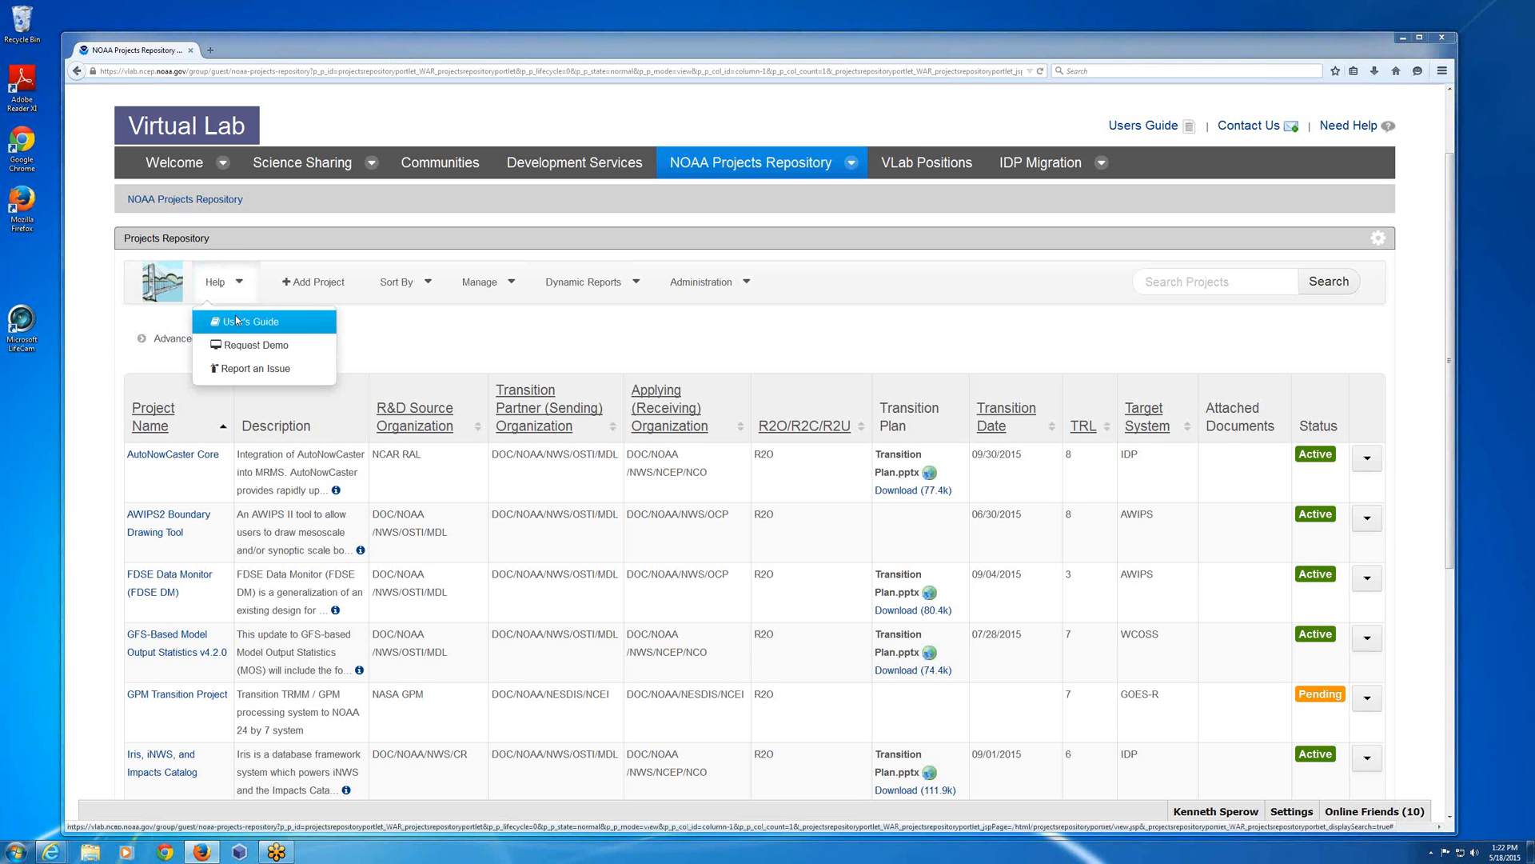
left_click(237, 321)
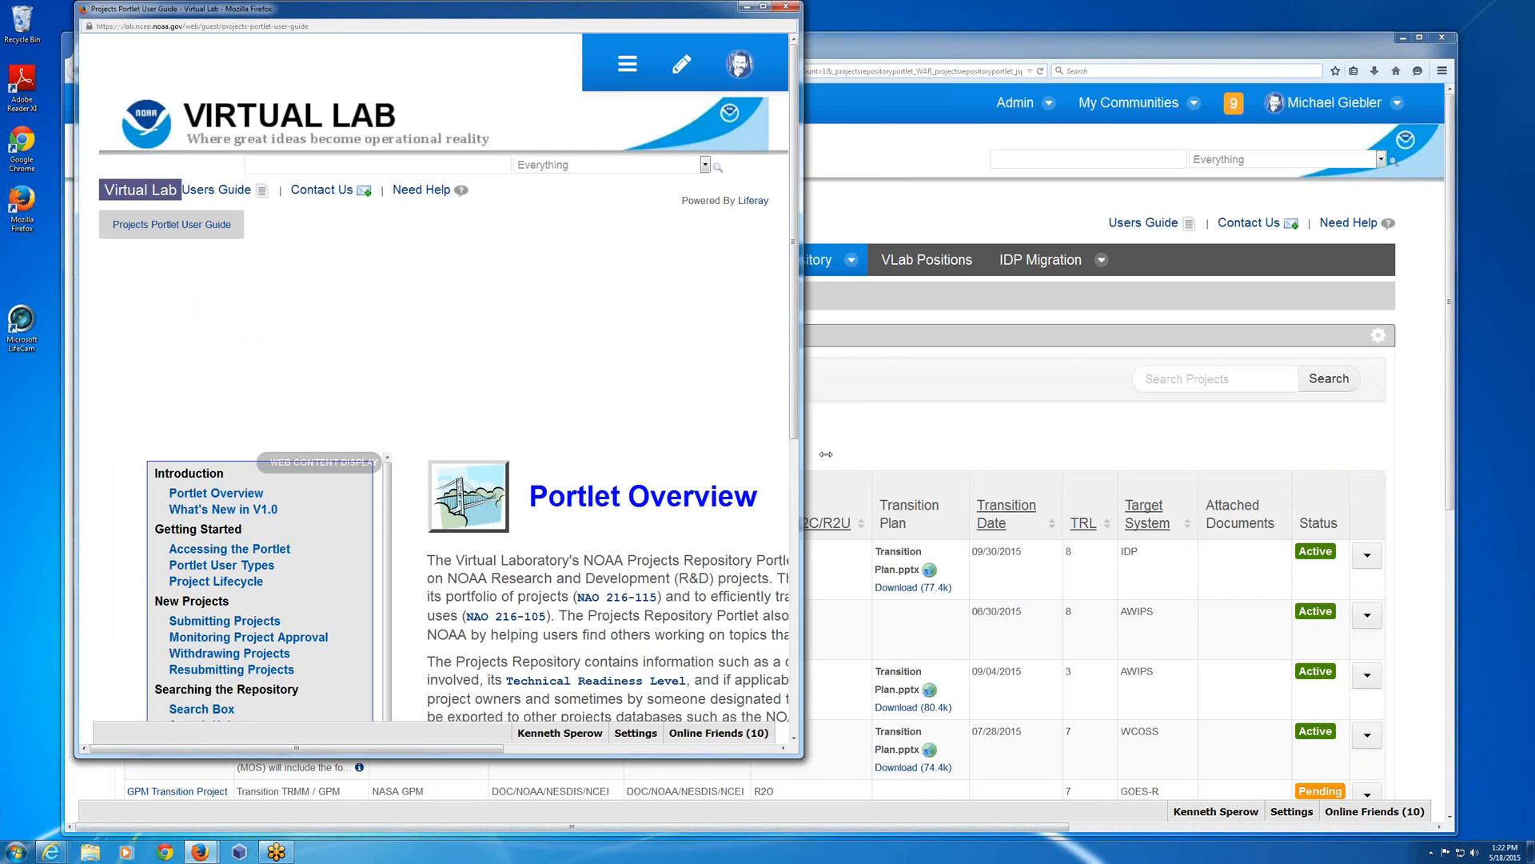
left_click_drag(826, 454, 880, 454)
Look through the guide's table of contents and Portlet Overview, and close the guide window.
scroll(374, 531, "down", 1)
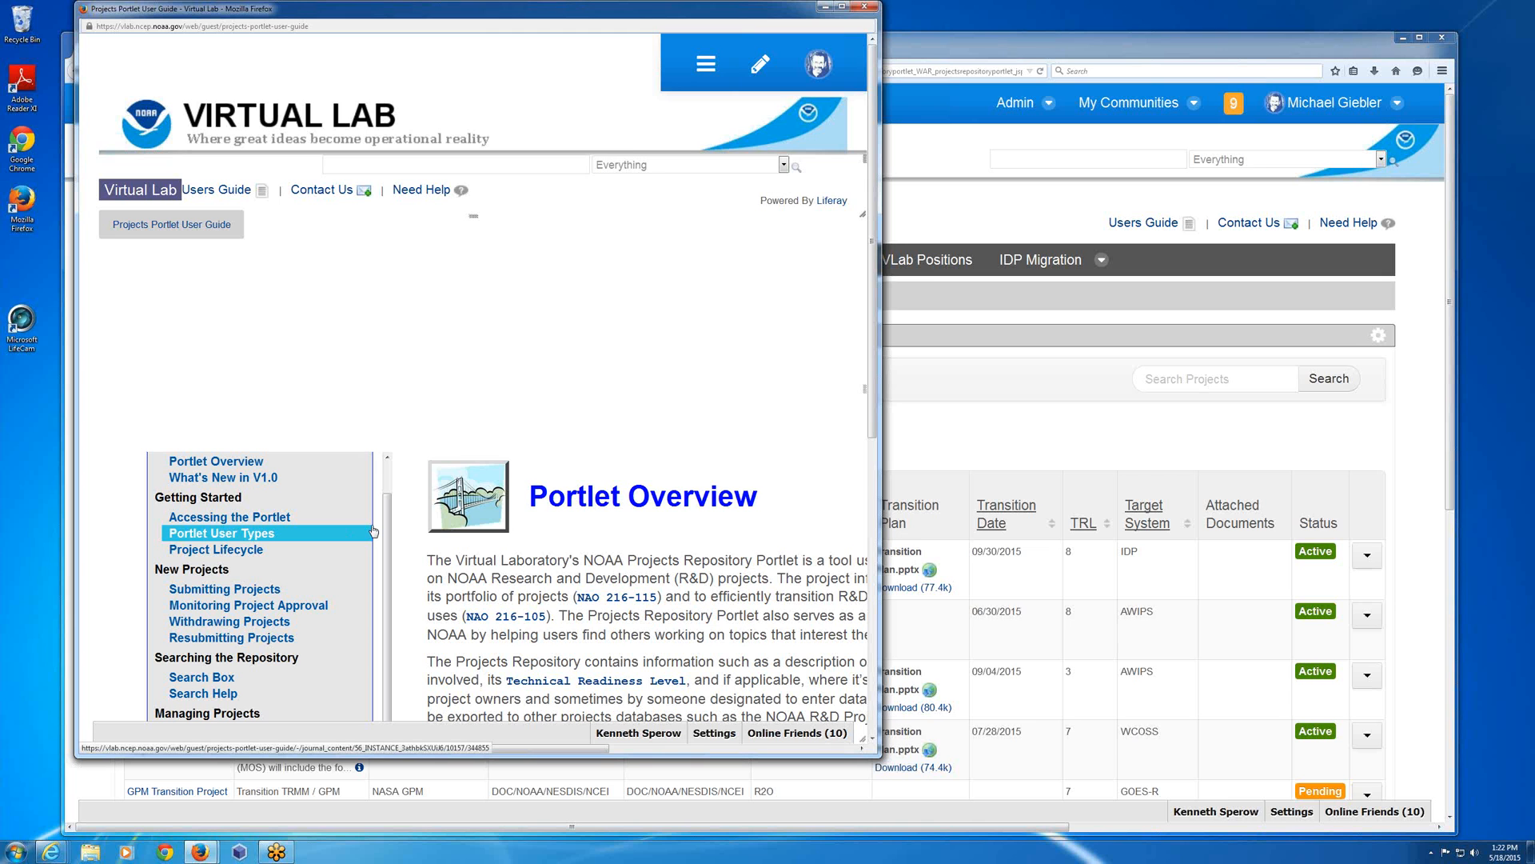
scroll(416, 512, "down", 2)
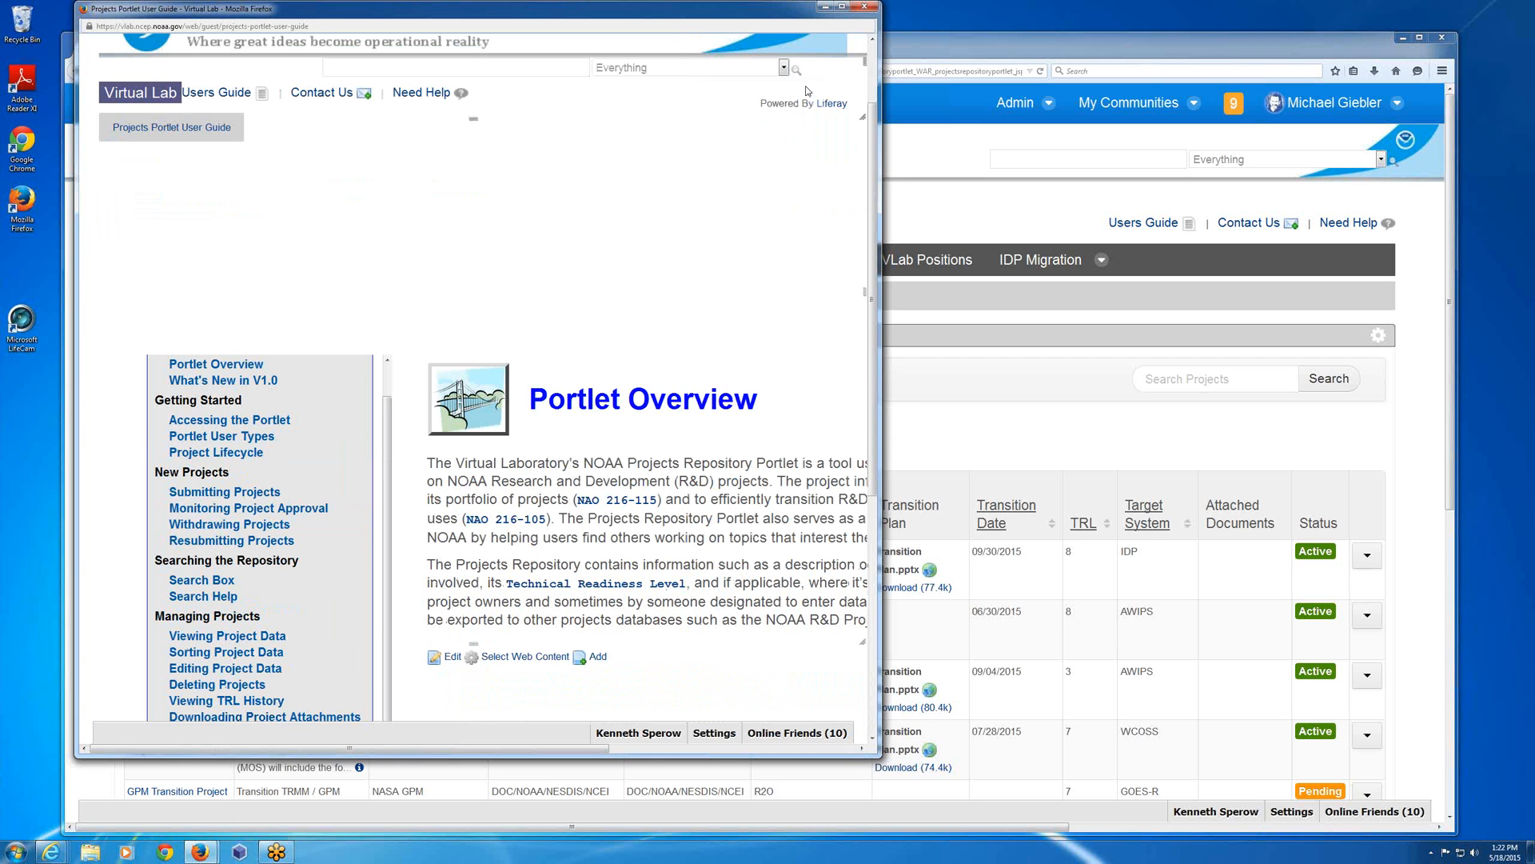
scroll(807, 91, "up", 2)
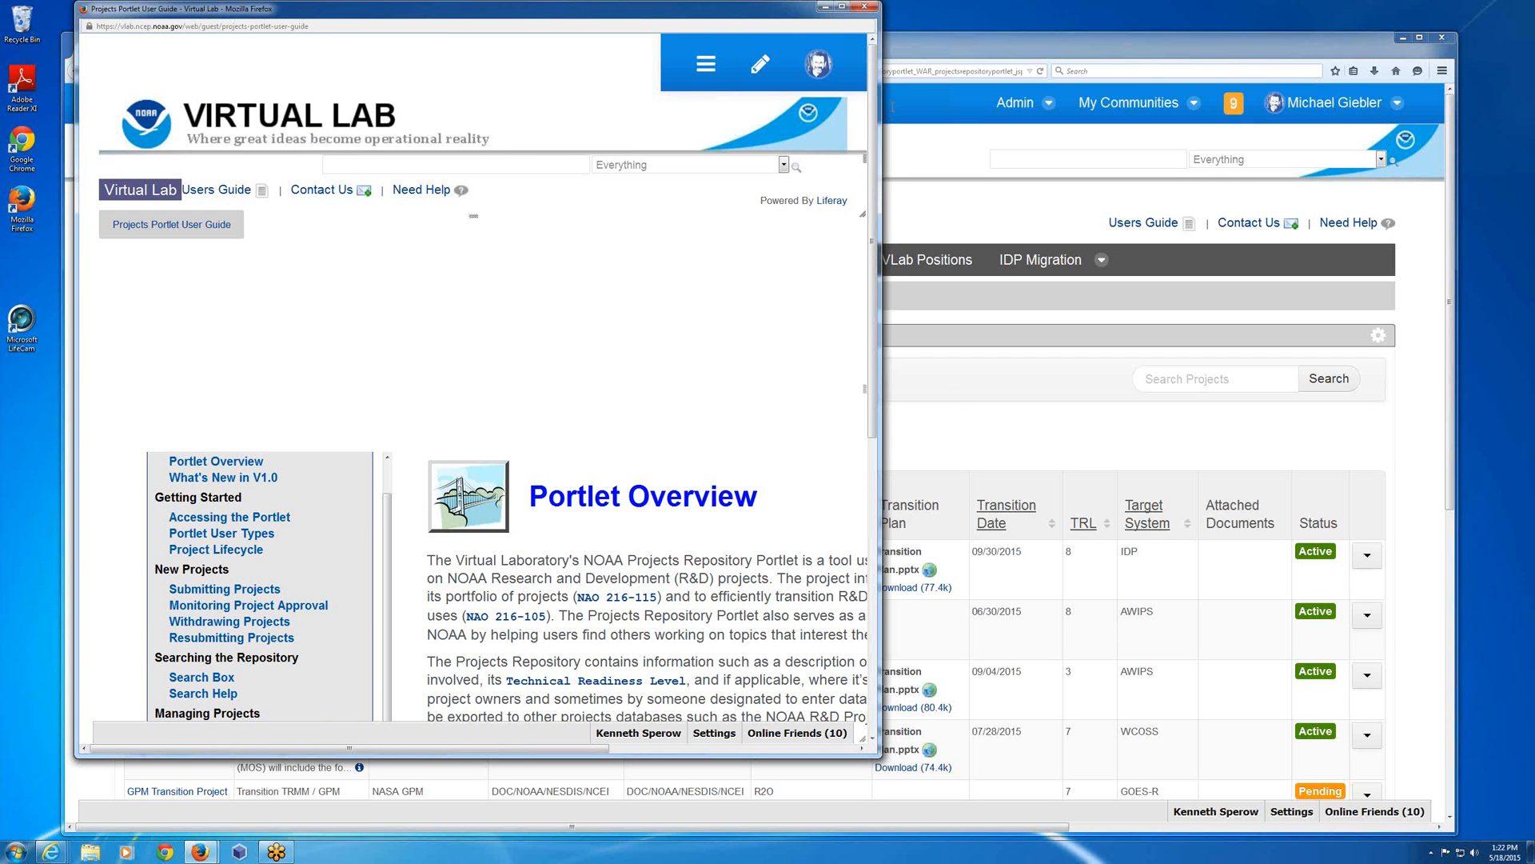
left_click(865, 8)
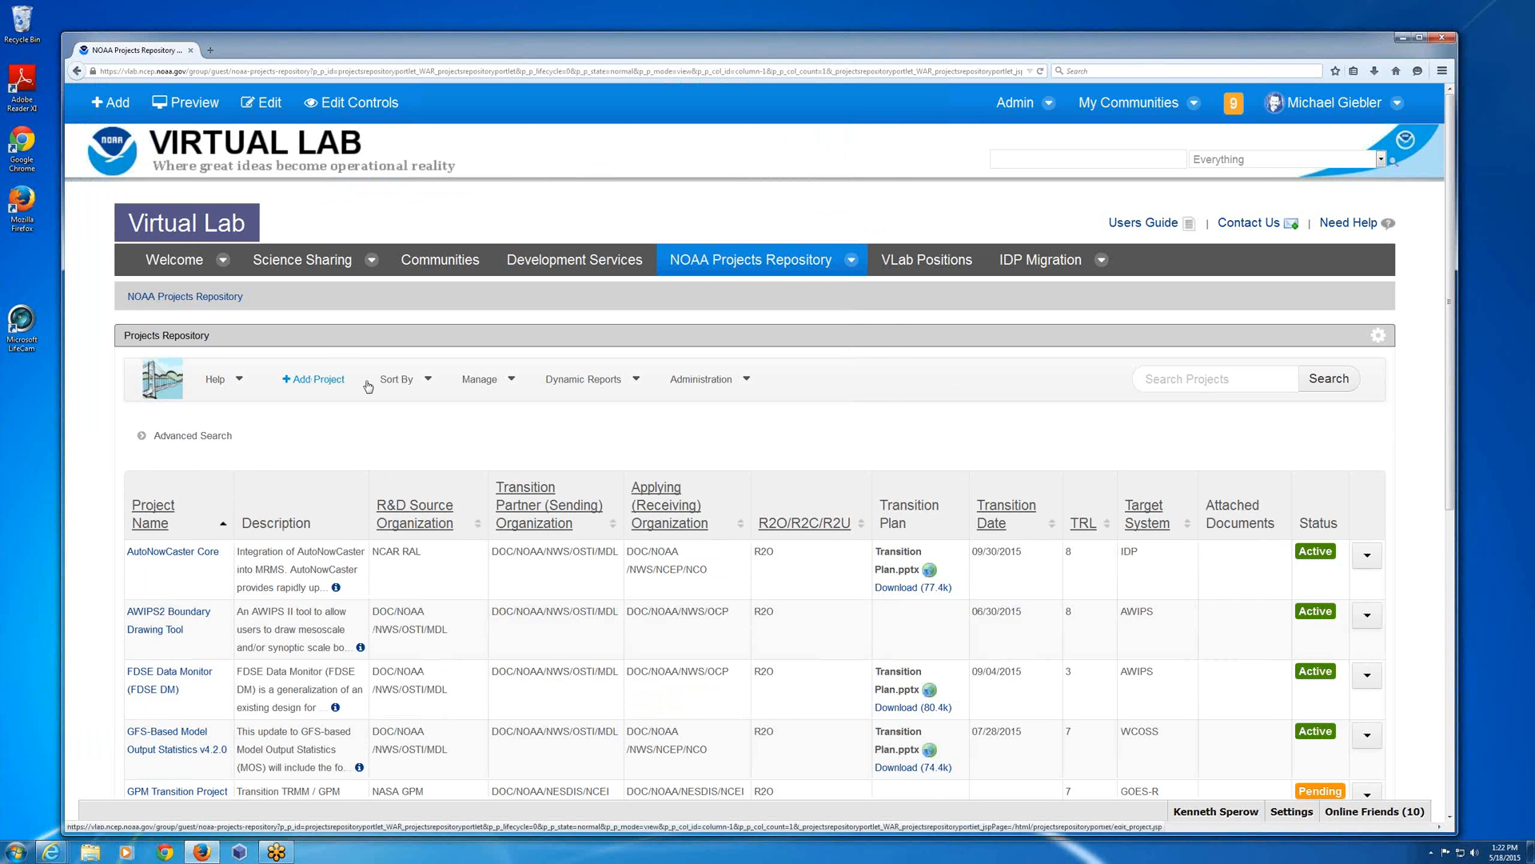
Start a new project with the name and description both set to "Demo project" and continue to the Project Owner stage.
left_click(332, 380)
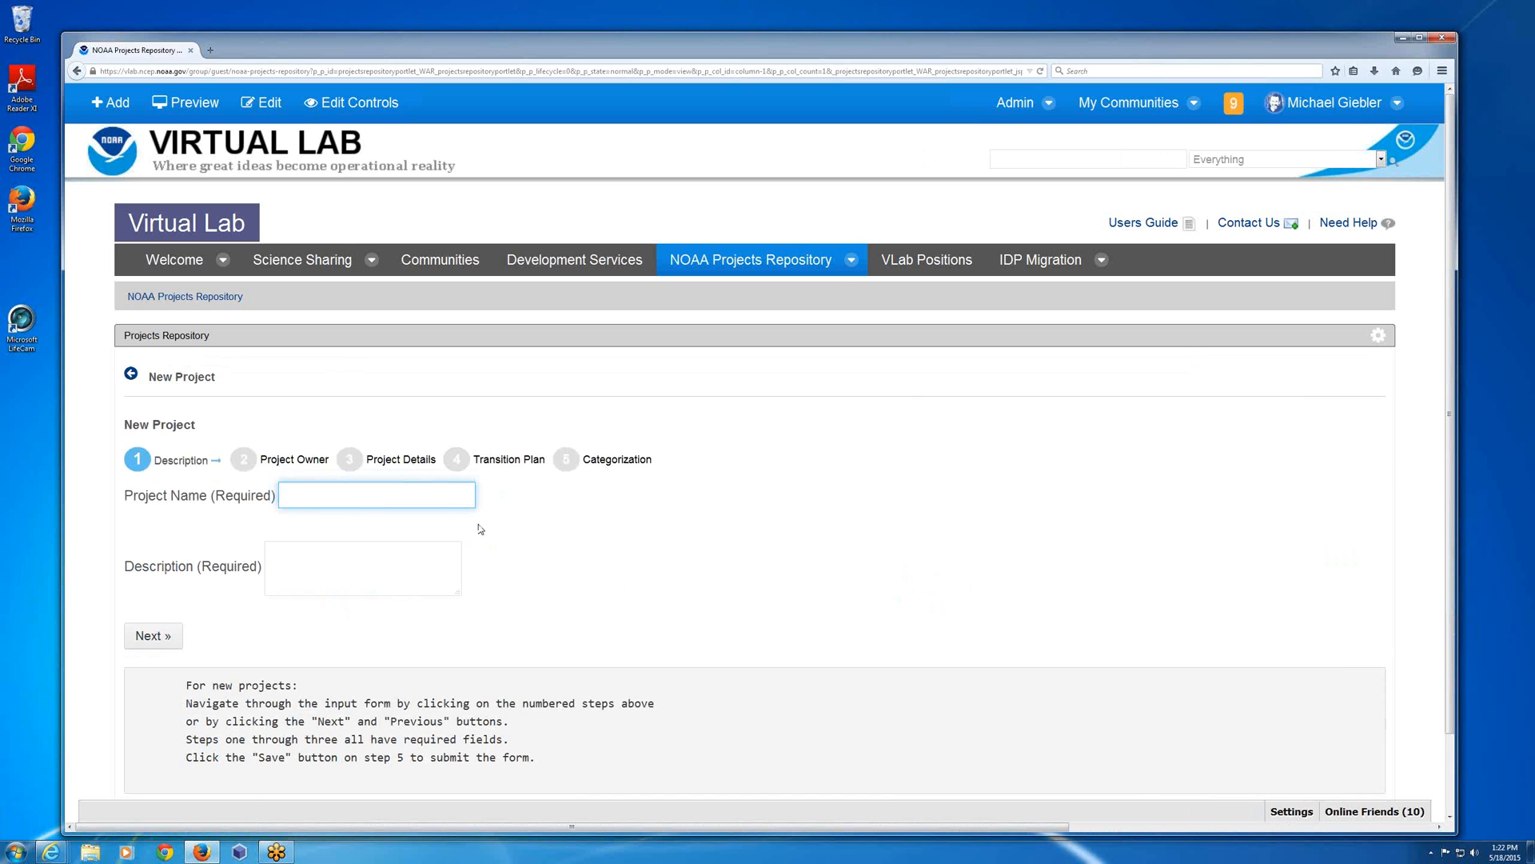
left_click(317, 494)
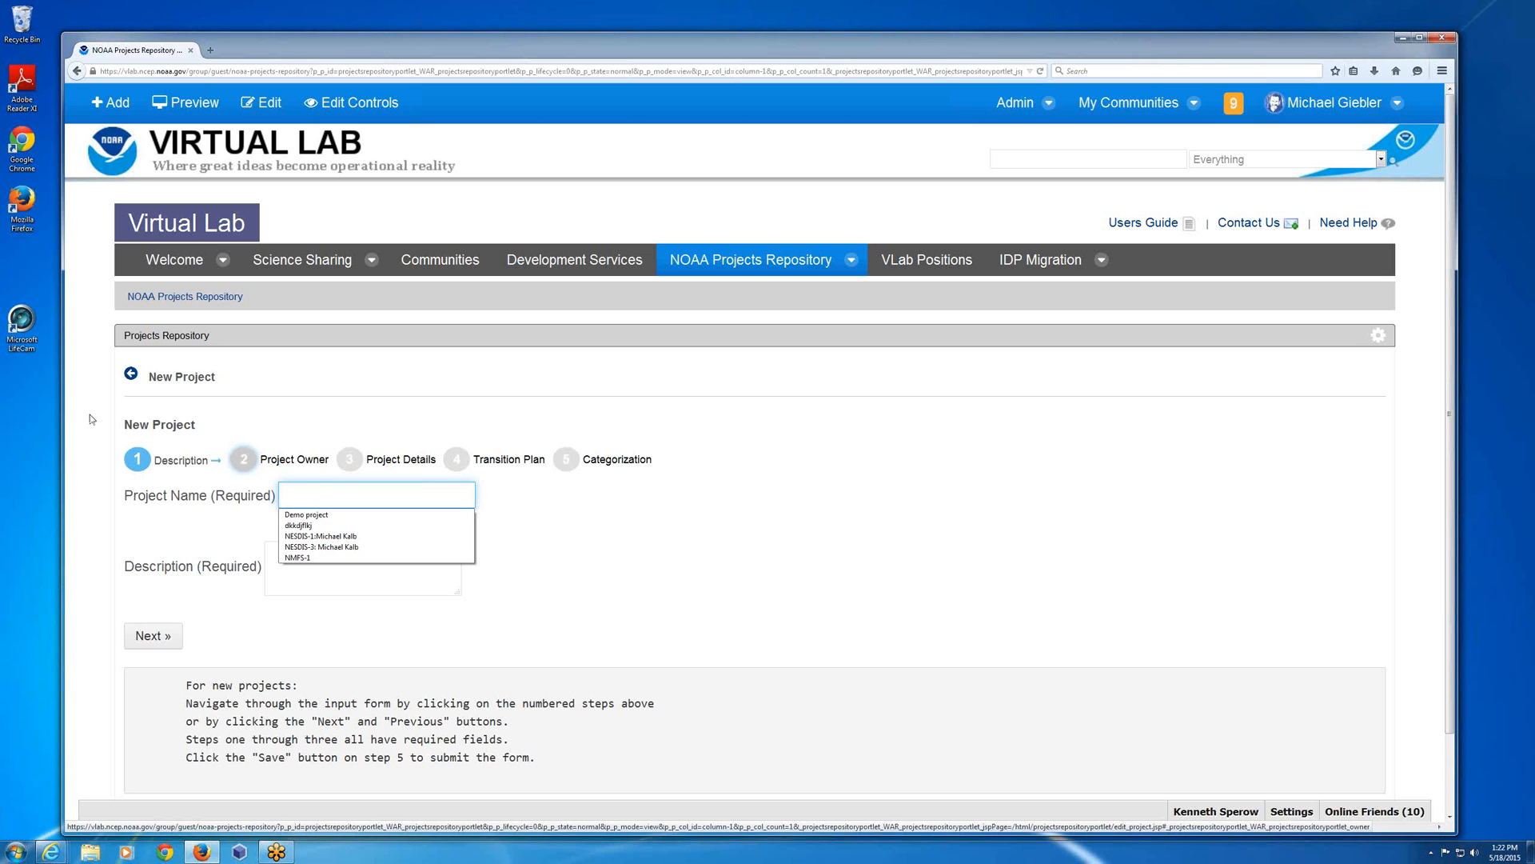
key("Down")
left_click(295, 496)
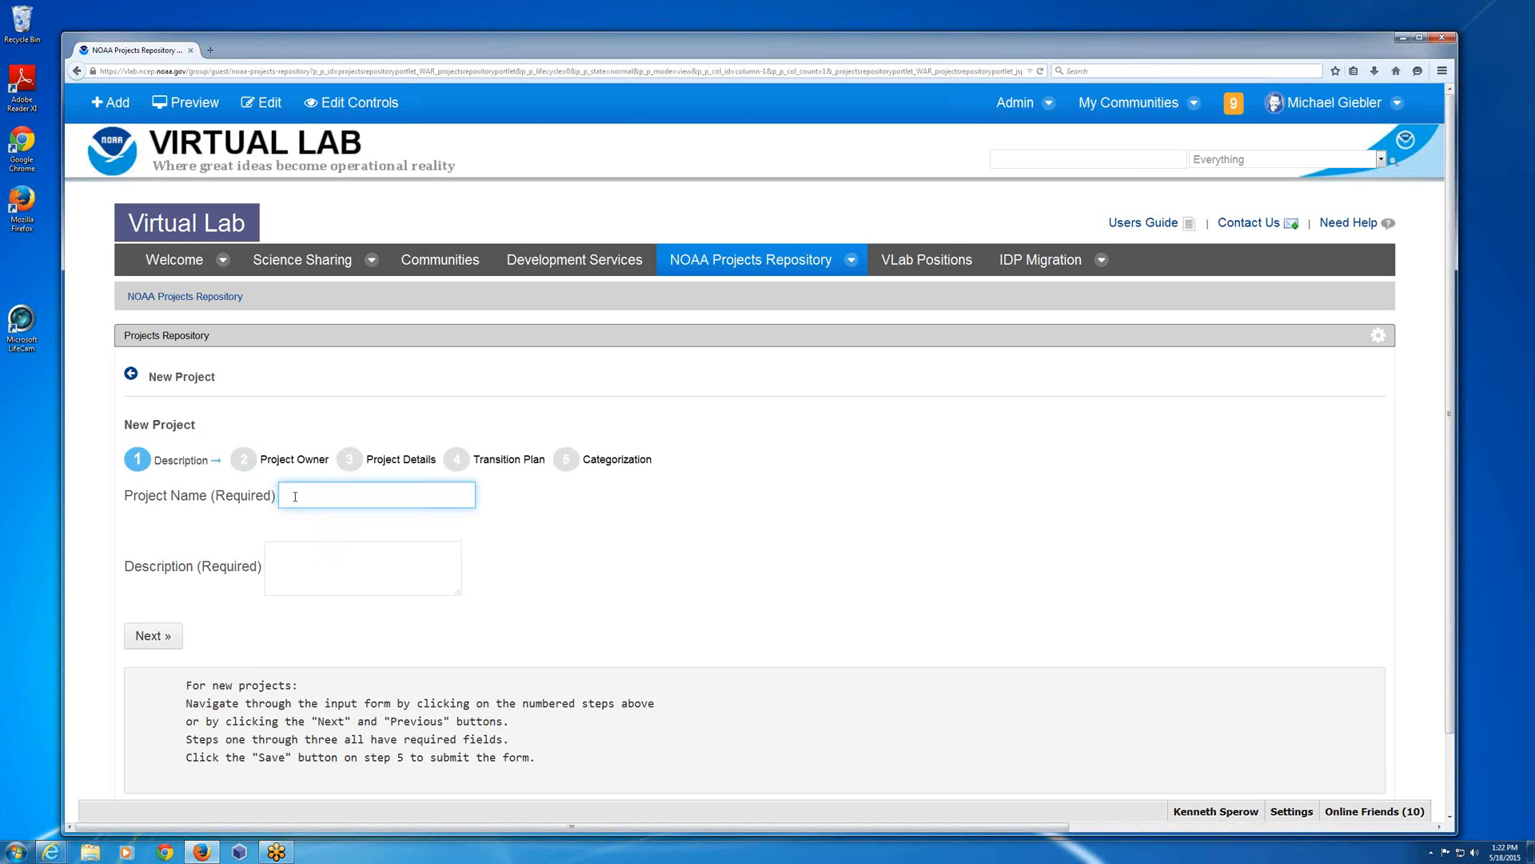
type("Demo project")
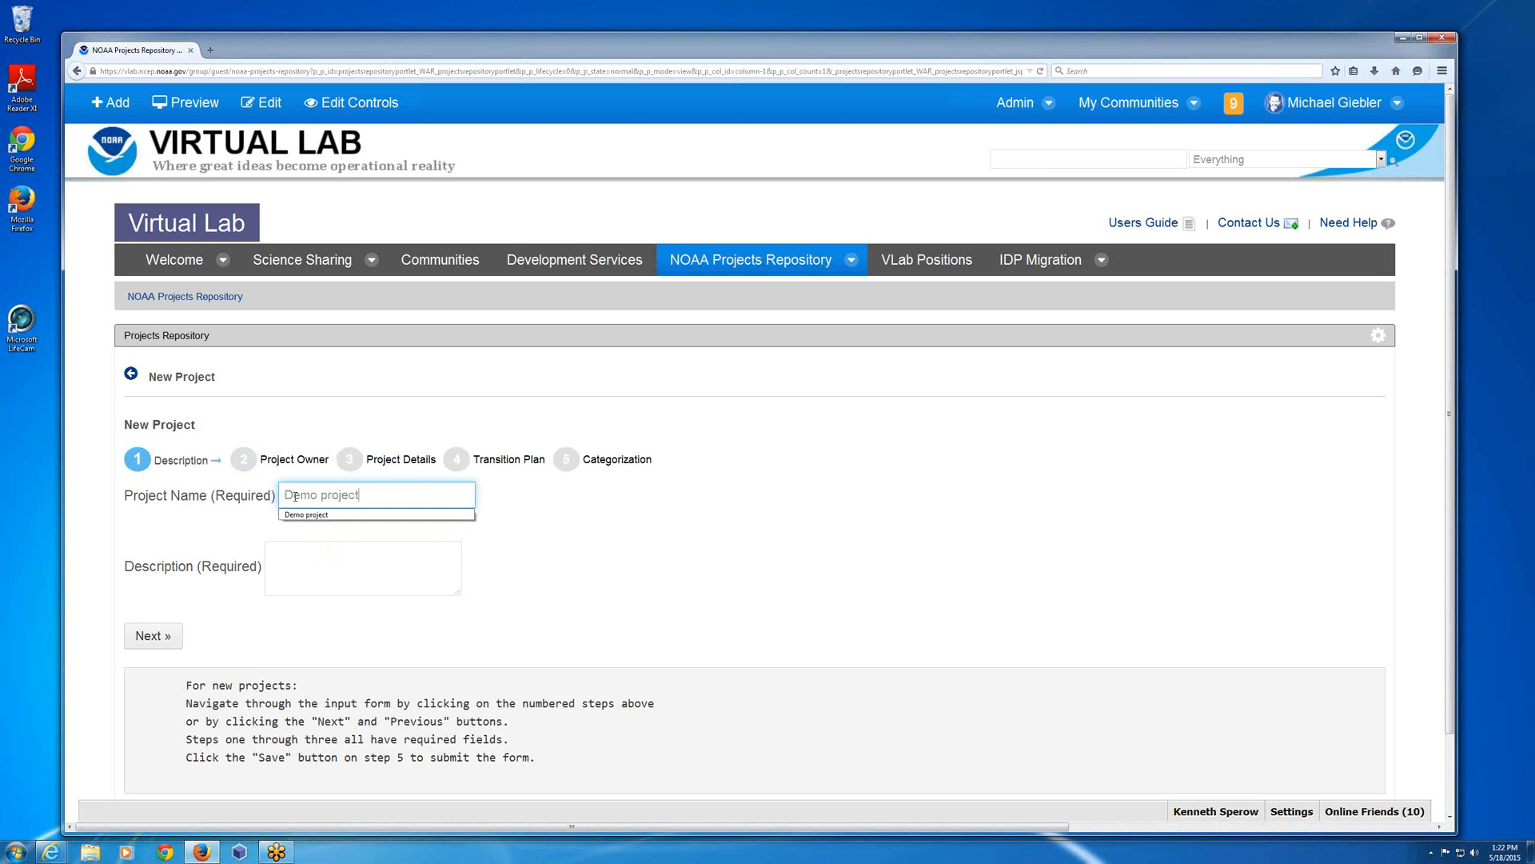
key("Tab")
type("Demo")
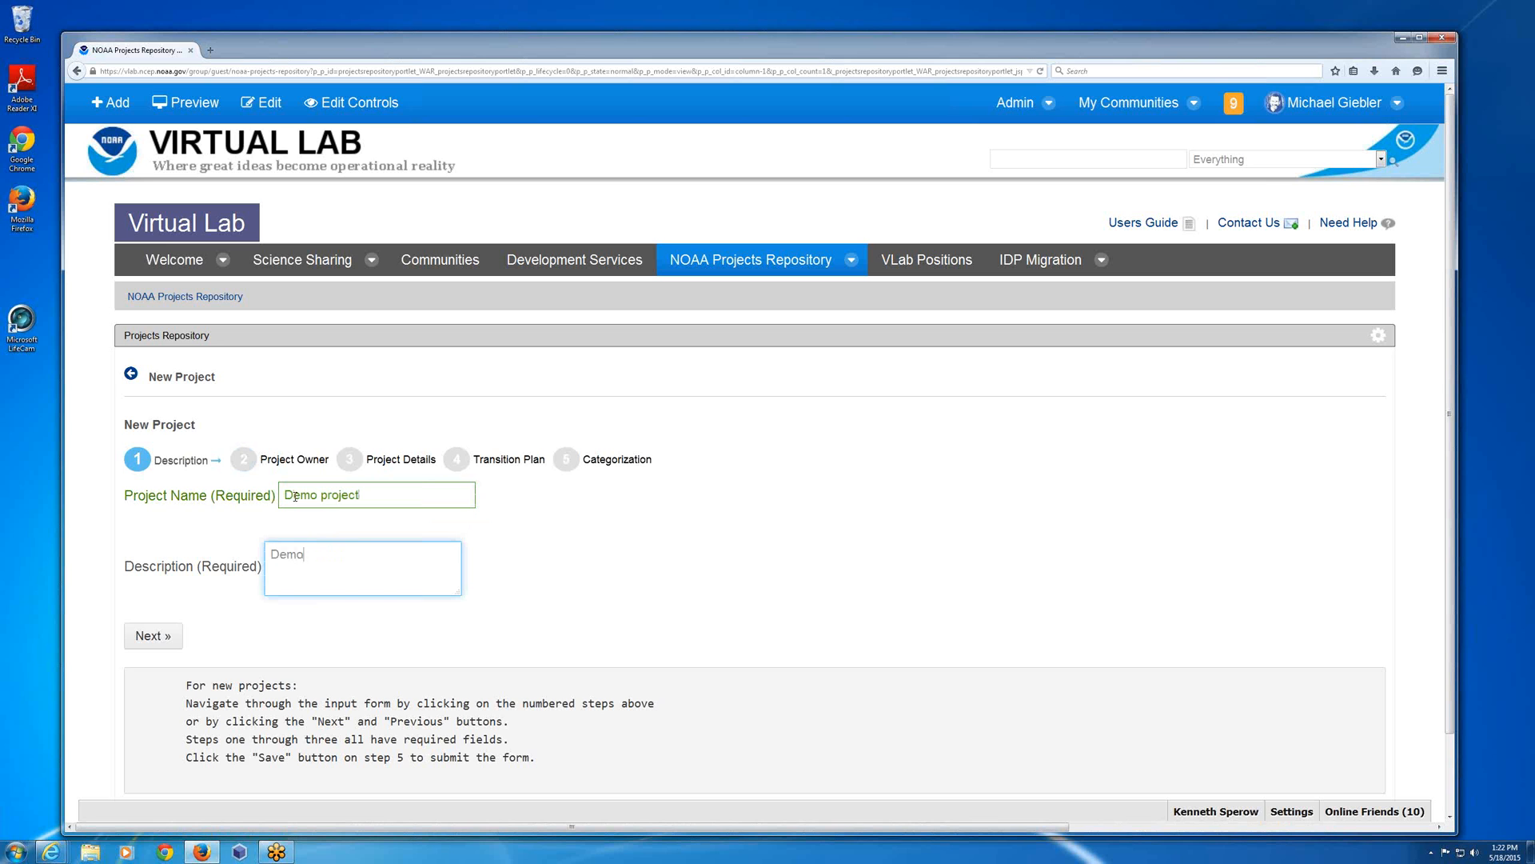
type(" project")
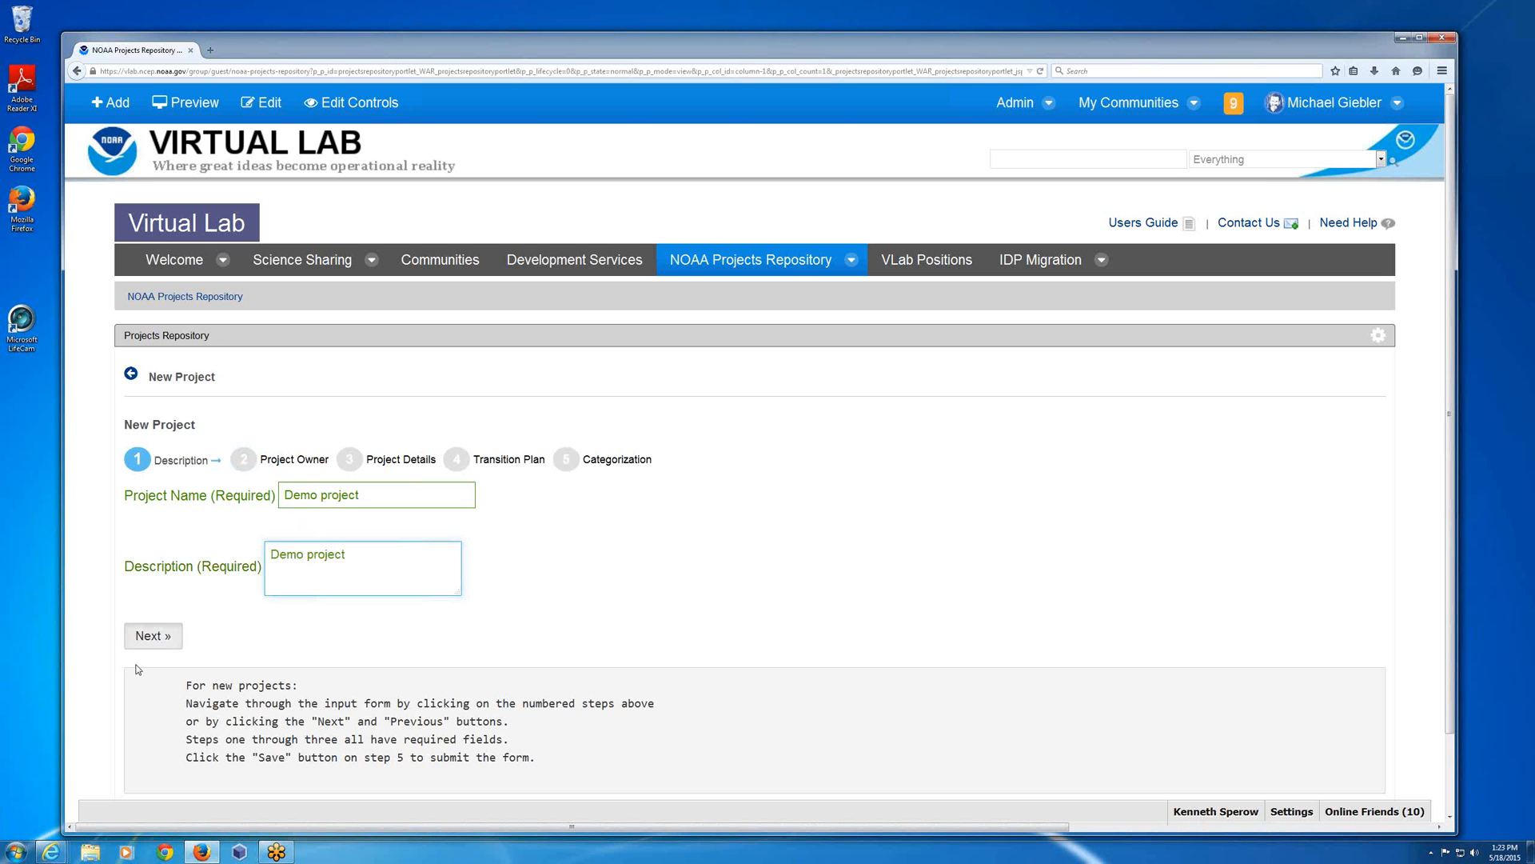
left_click(154, 636)
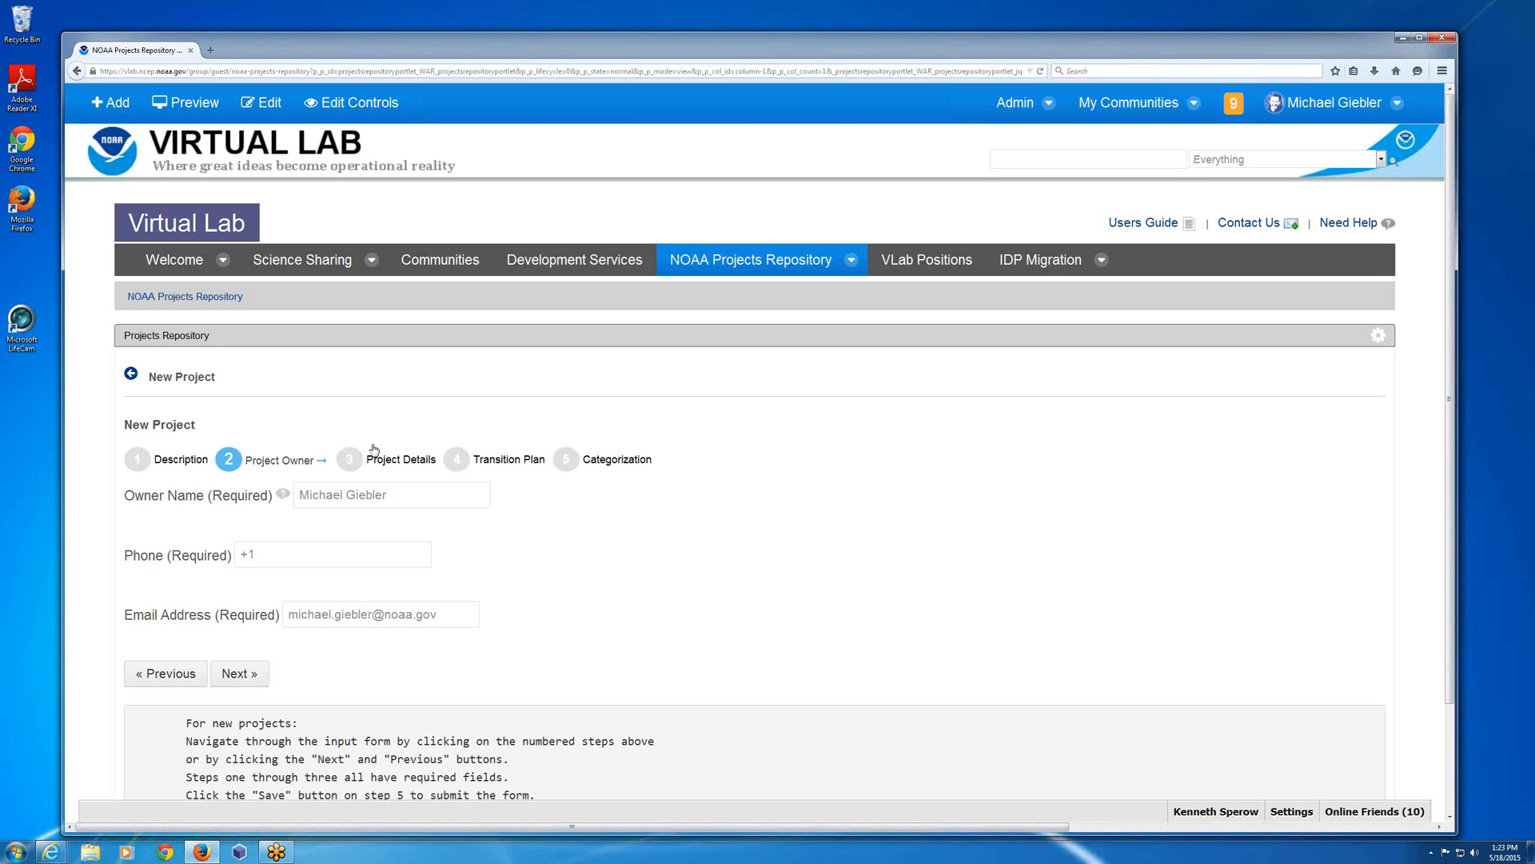
Enter the project owner's phone number and continue to the Project Details stage.
left_click(178, 559)
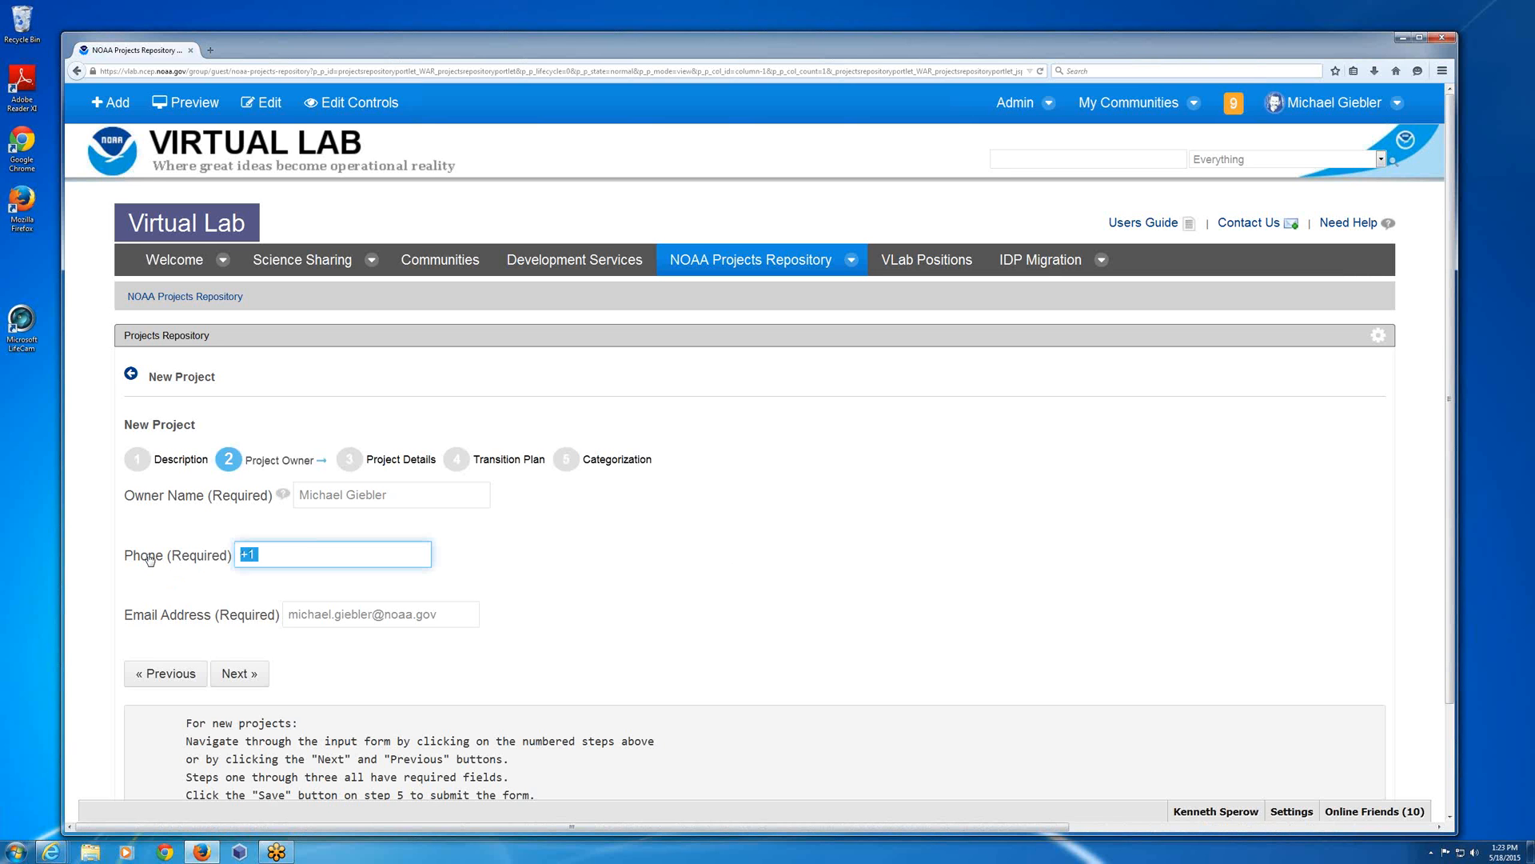
left_click_drag(150, 558, 142, 558)
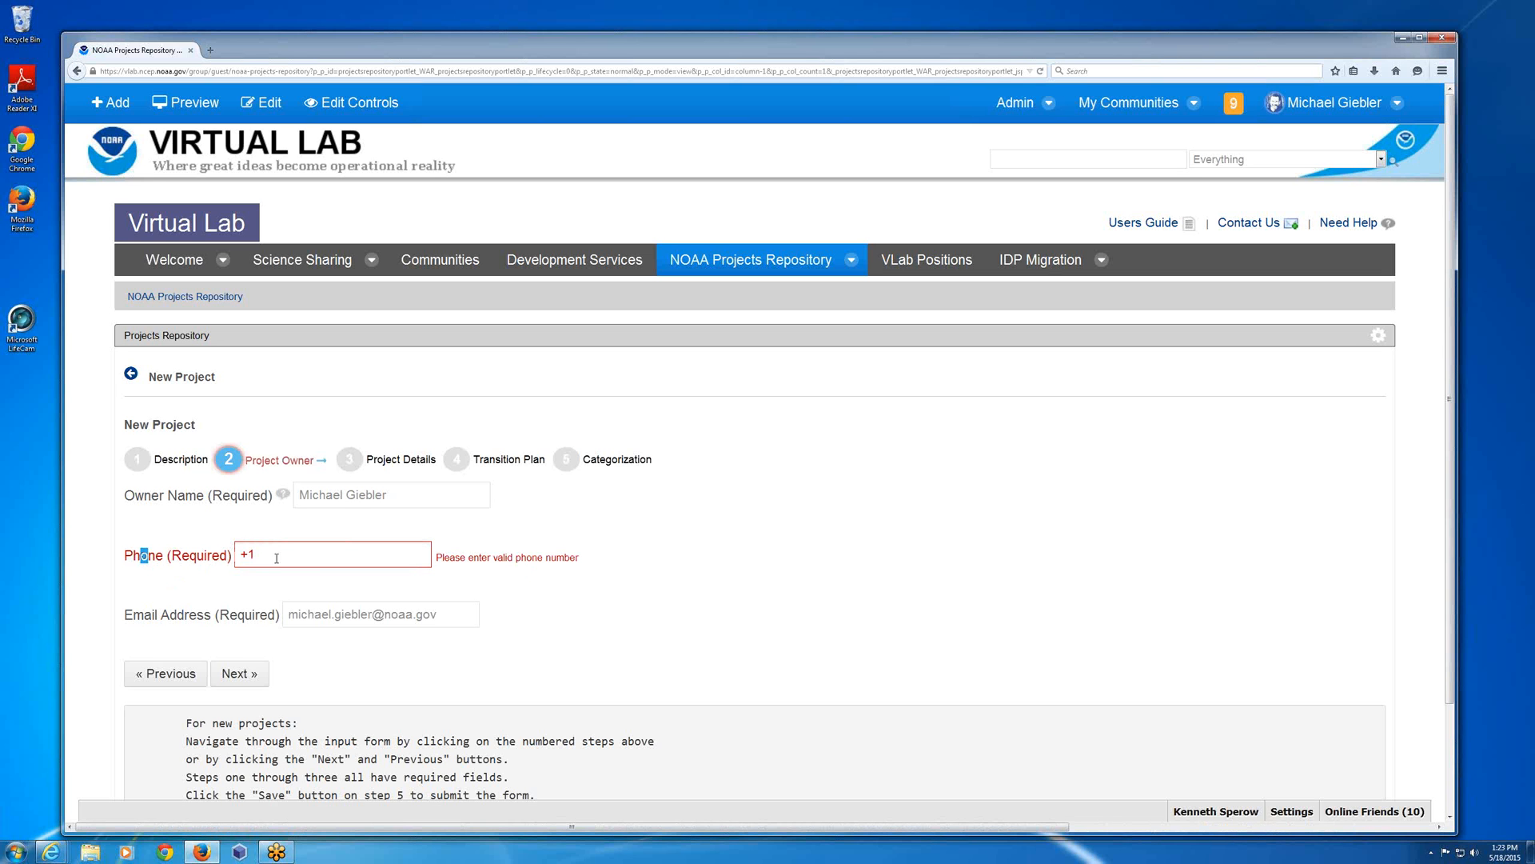
left_click(152, 558)
left_click(272, 550)
type("(555)")
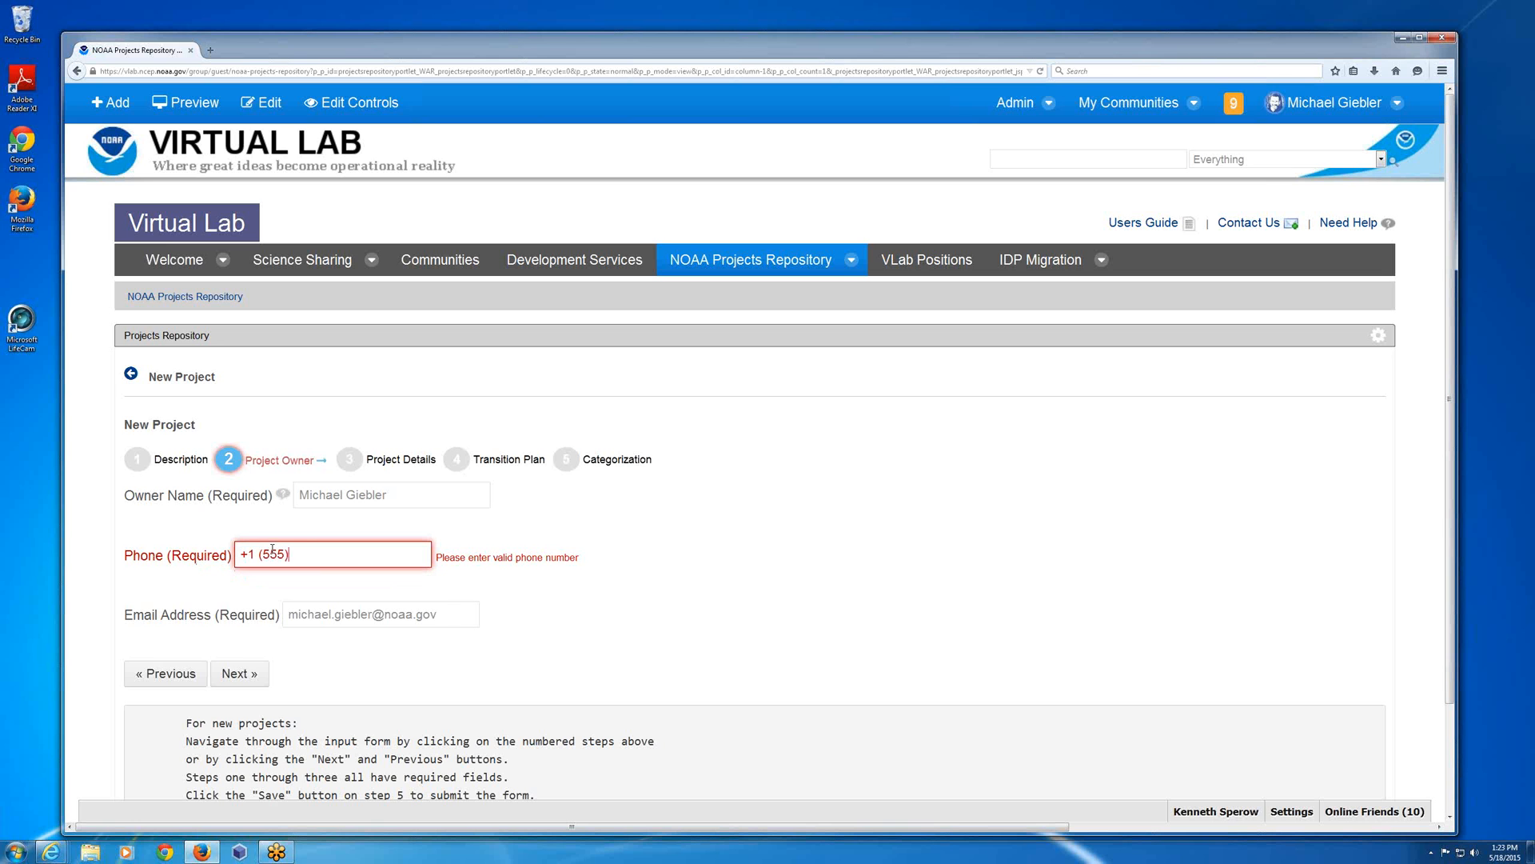
type(" 555-1212")
key("Tab")
key("Return")
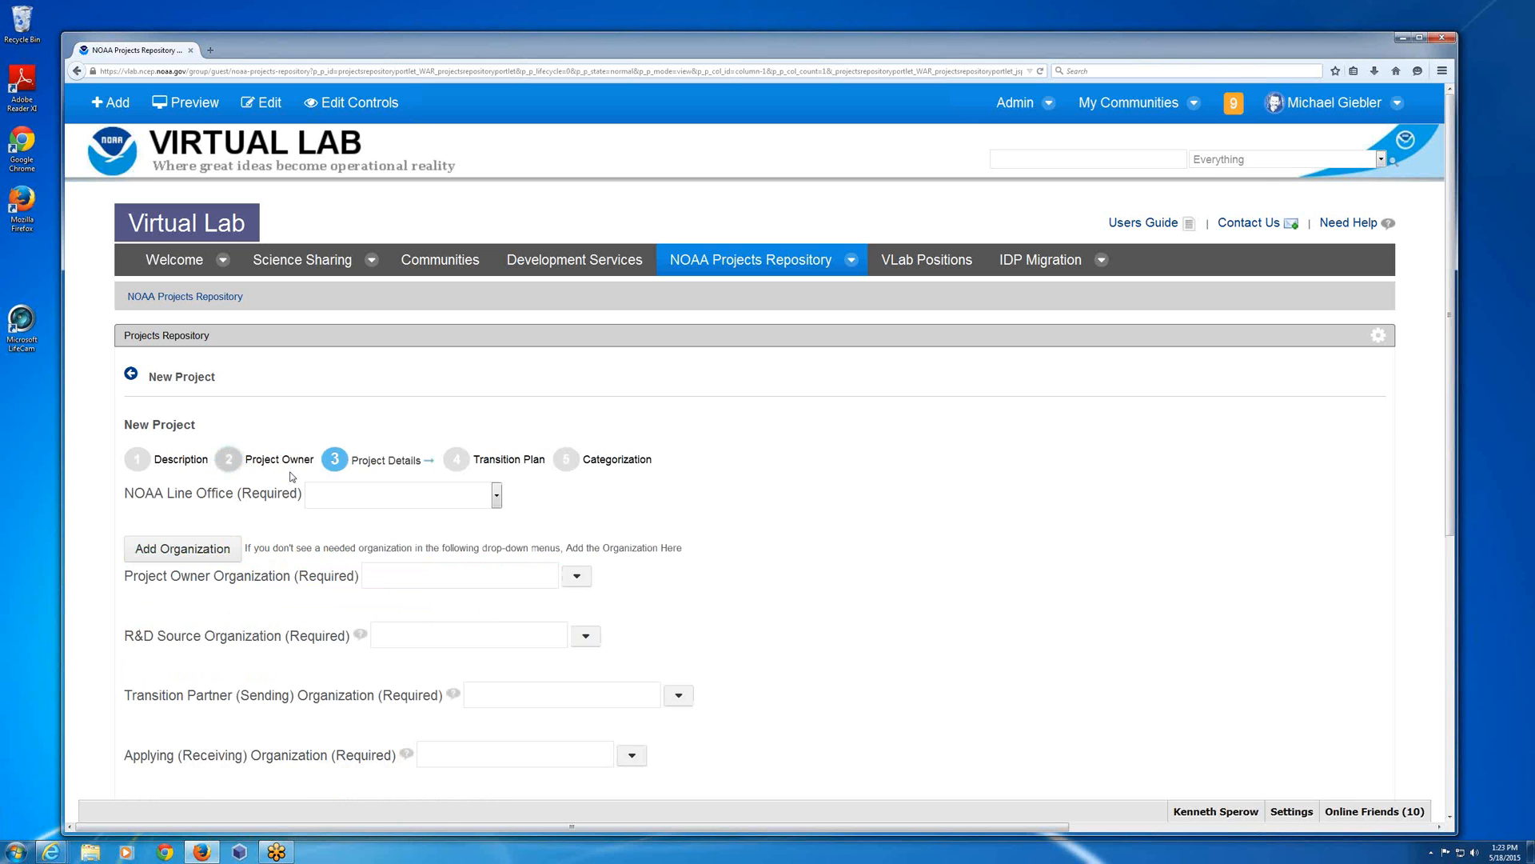
Set the required NOAA Line Office of the new project to NWS.
scroll(662, 508, "down", 1)
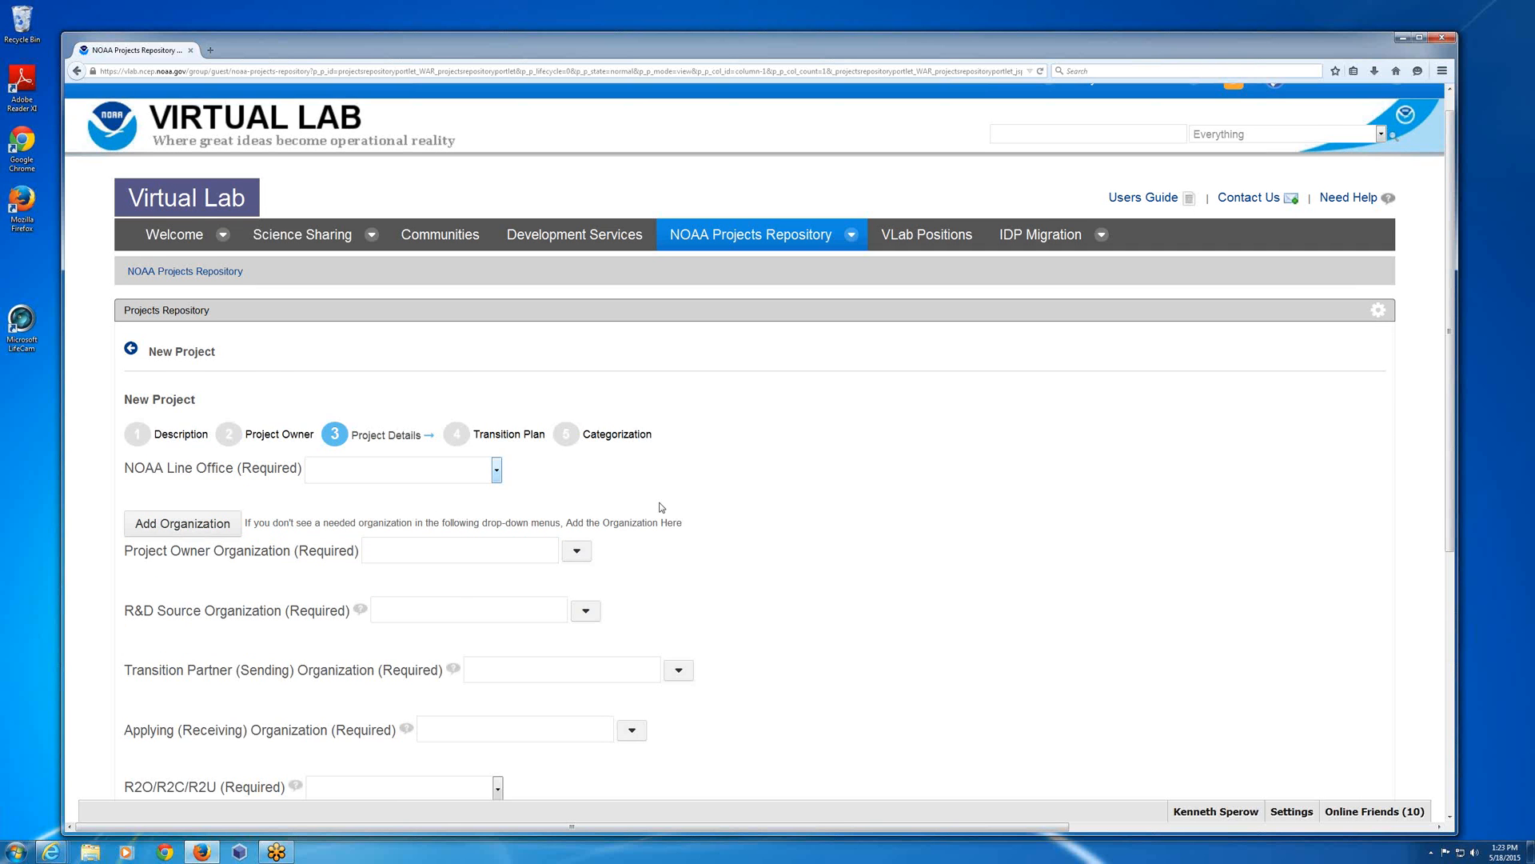
scroll(719, 512, "down", 1)
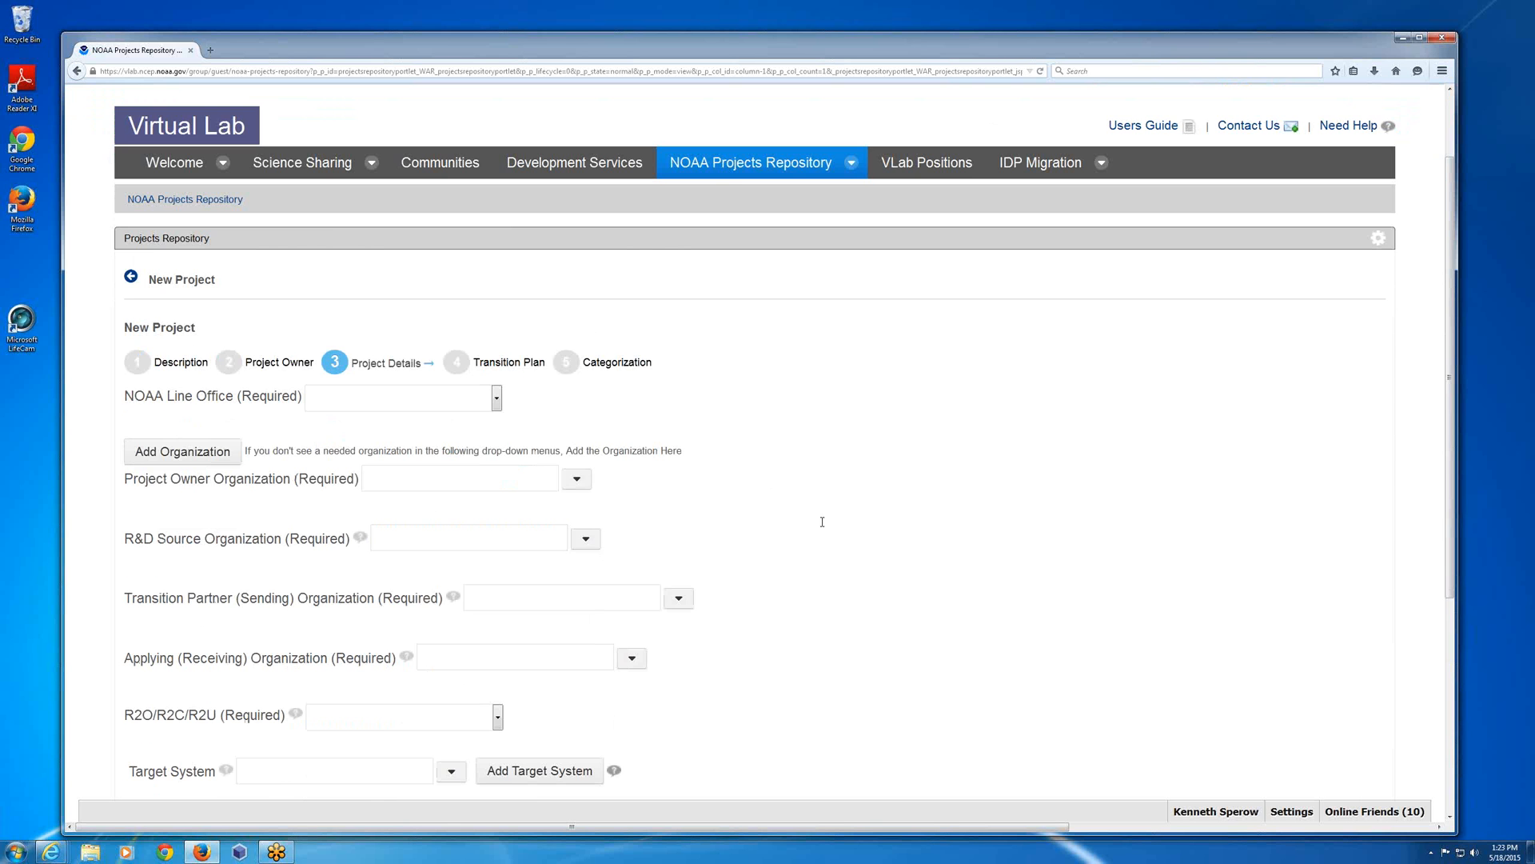
scroll(822, 522, "down", 3)
left_click(496, 207)
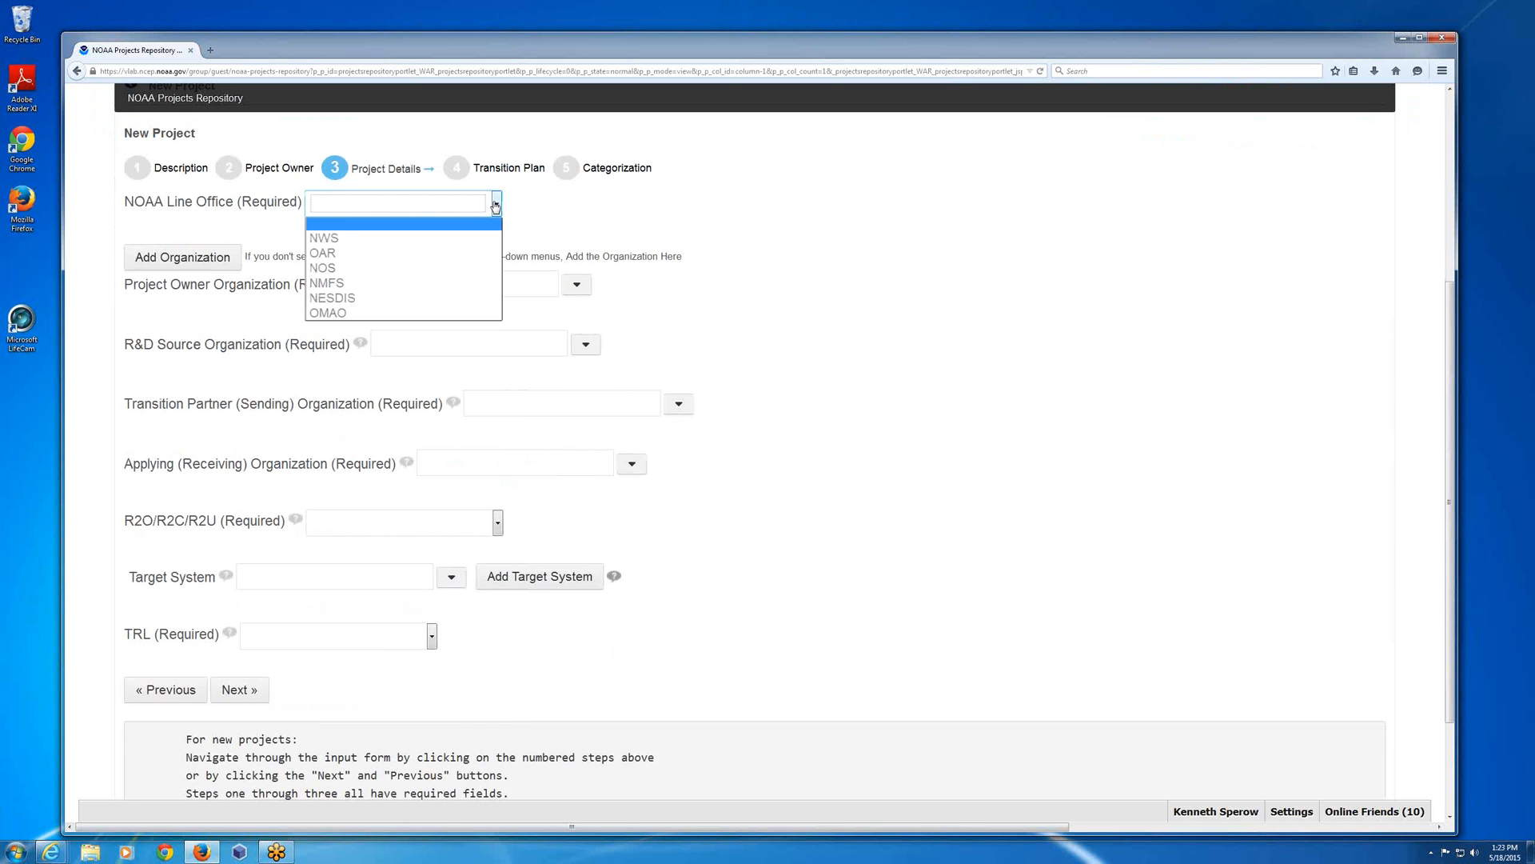
left_click(367, 238)
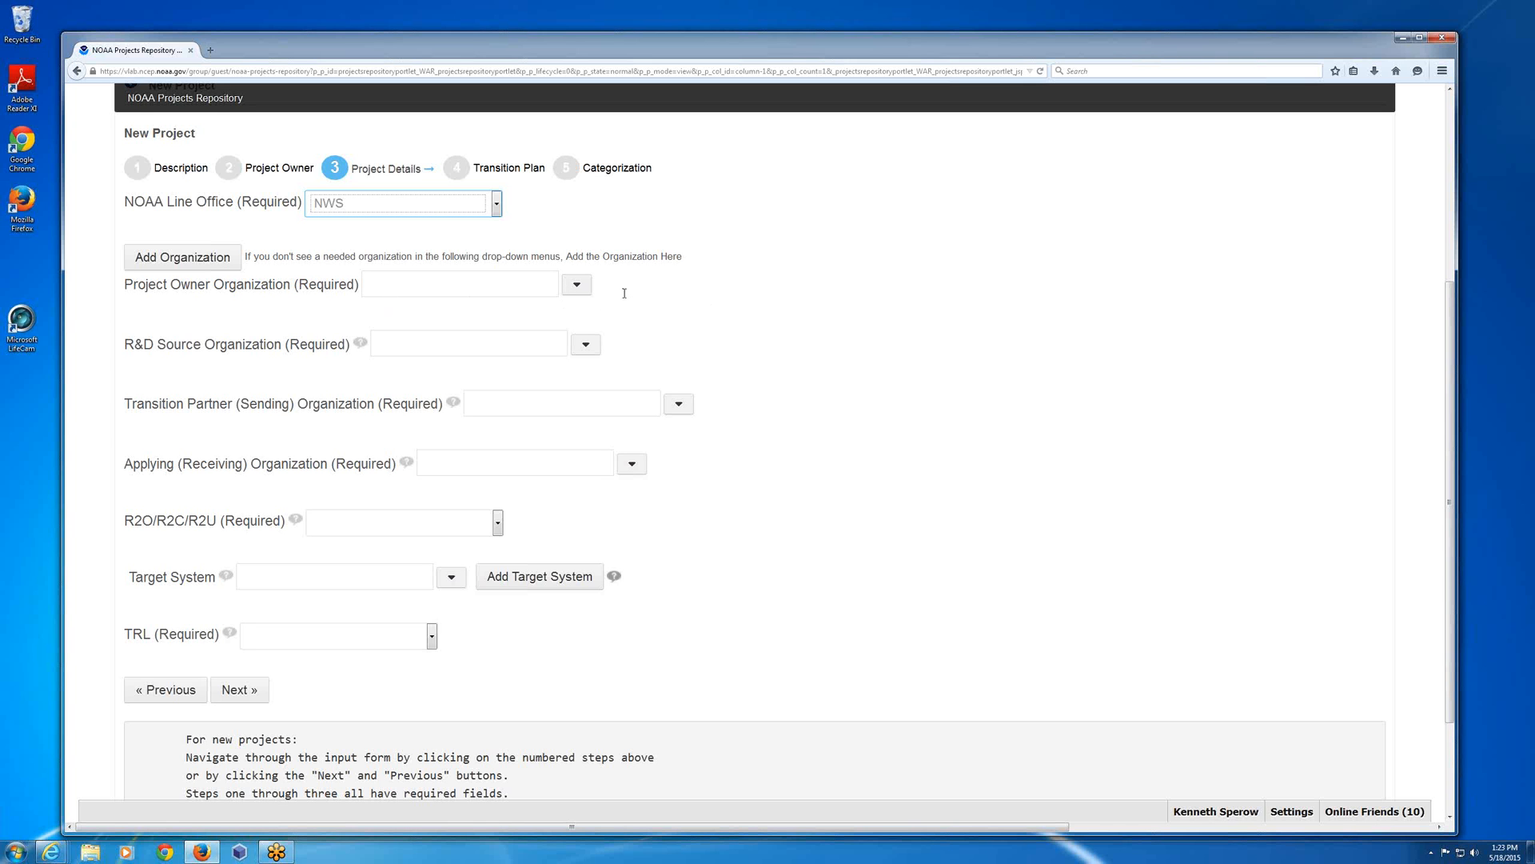
Browse the owner organizations, search for "mdl" and set the Project Owner Organization to DOC/NOAA/NWS/OSTI/MDL.
left_click(577, 286)
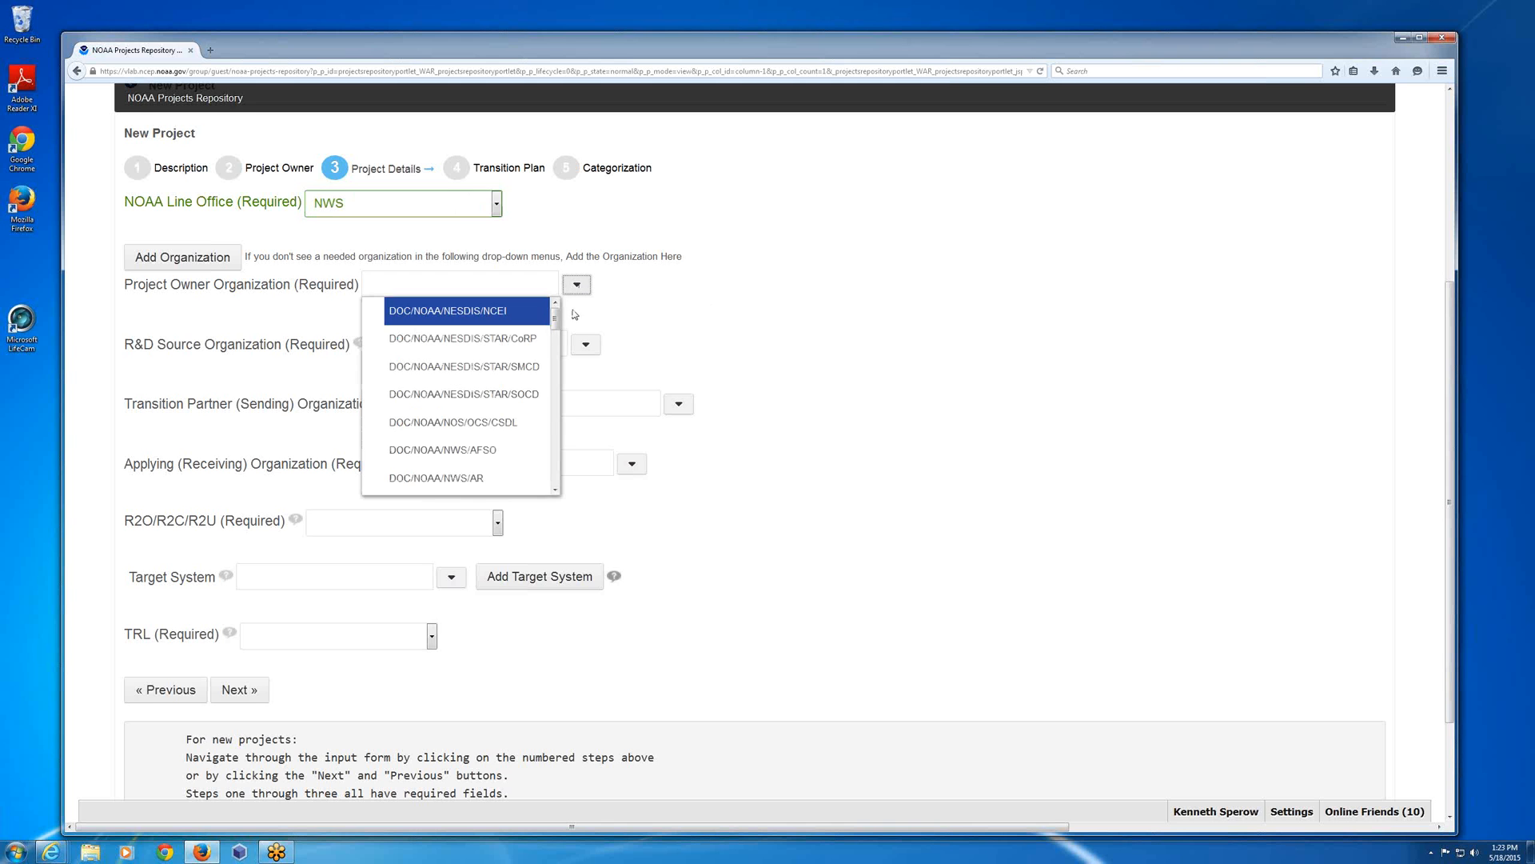
left_click_drag(559, 322, 547, 400)
scroll(548, 428, "up", 5)
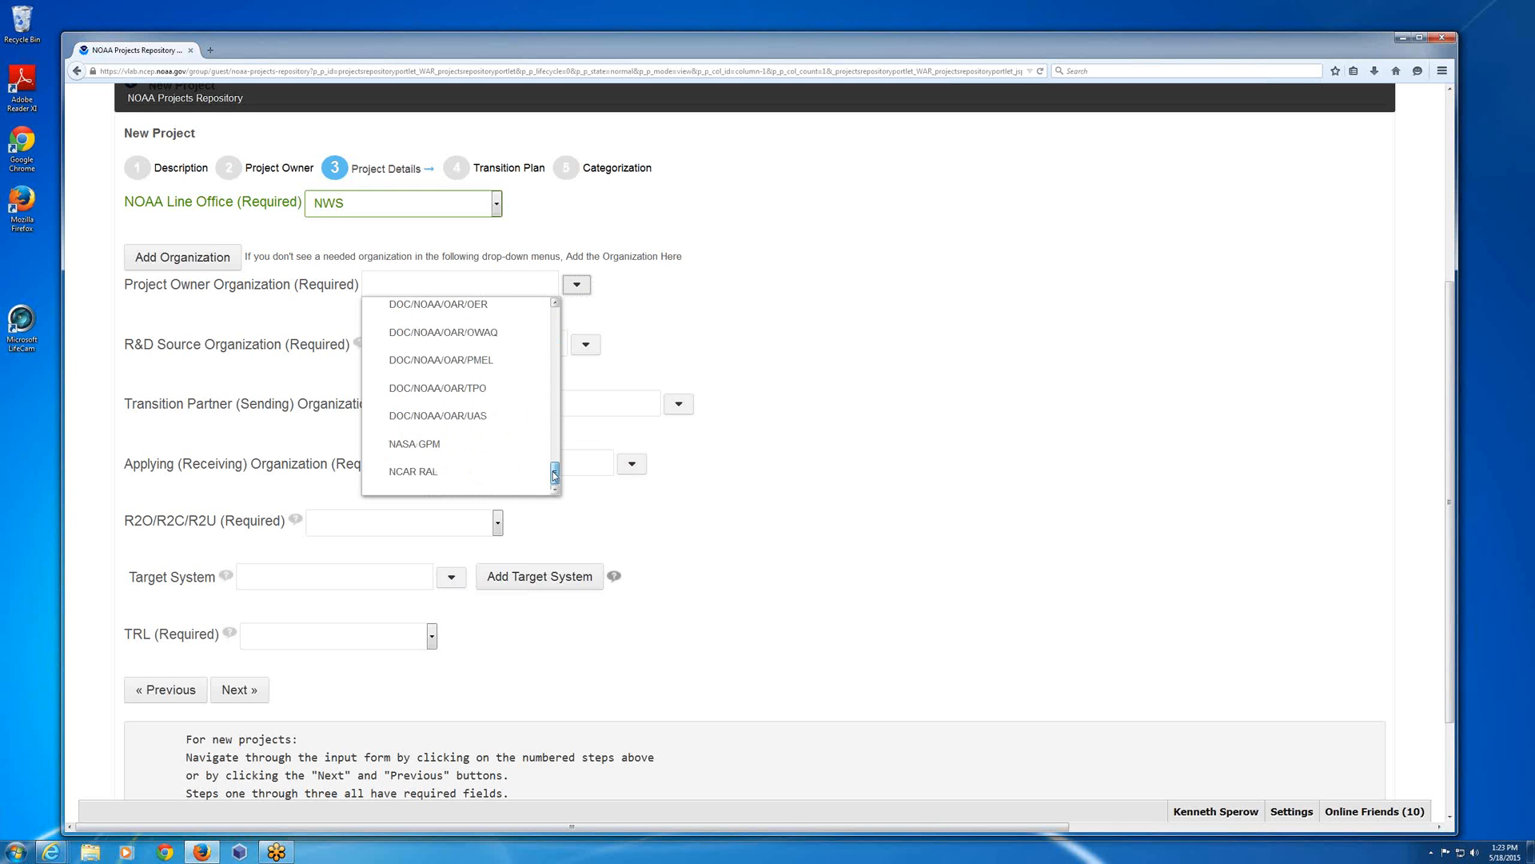
scroll(557, 324, "up", 2)
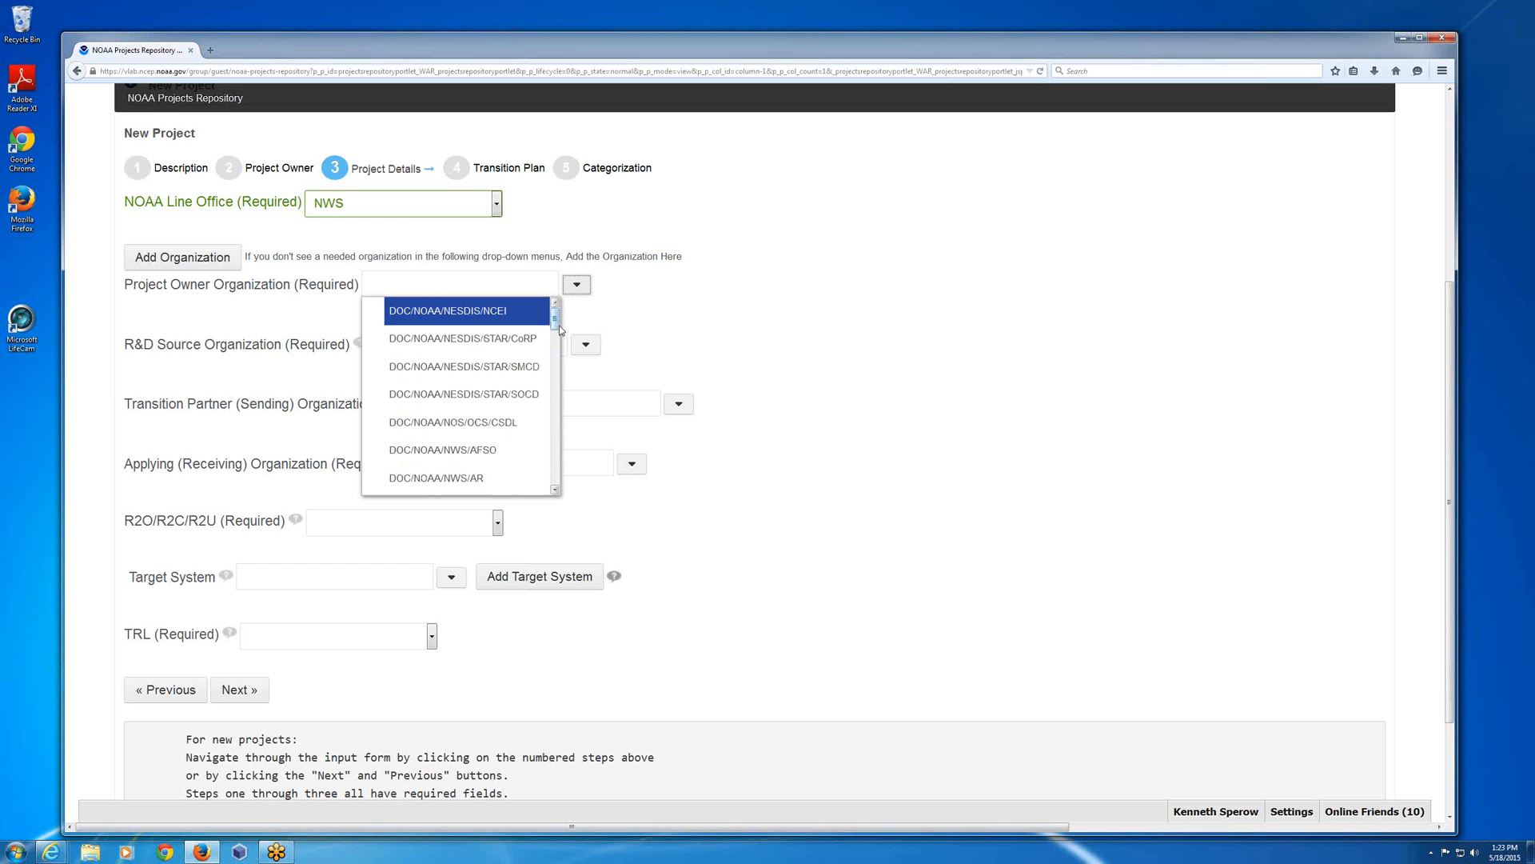
left_click_drag(557, 344, 558, 262)
left_click(478, 275)
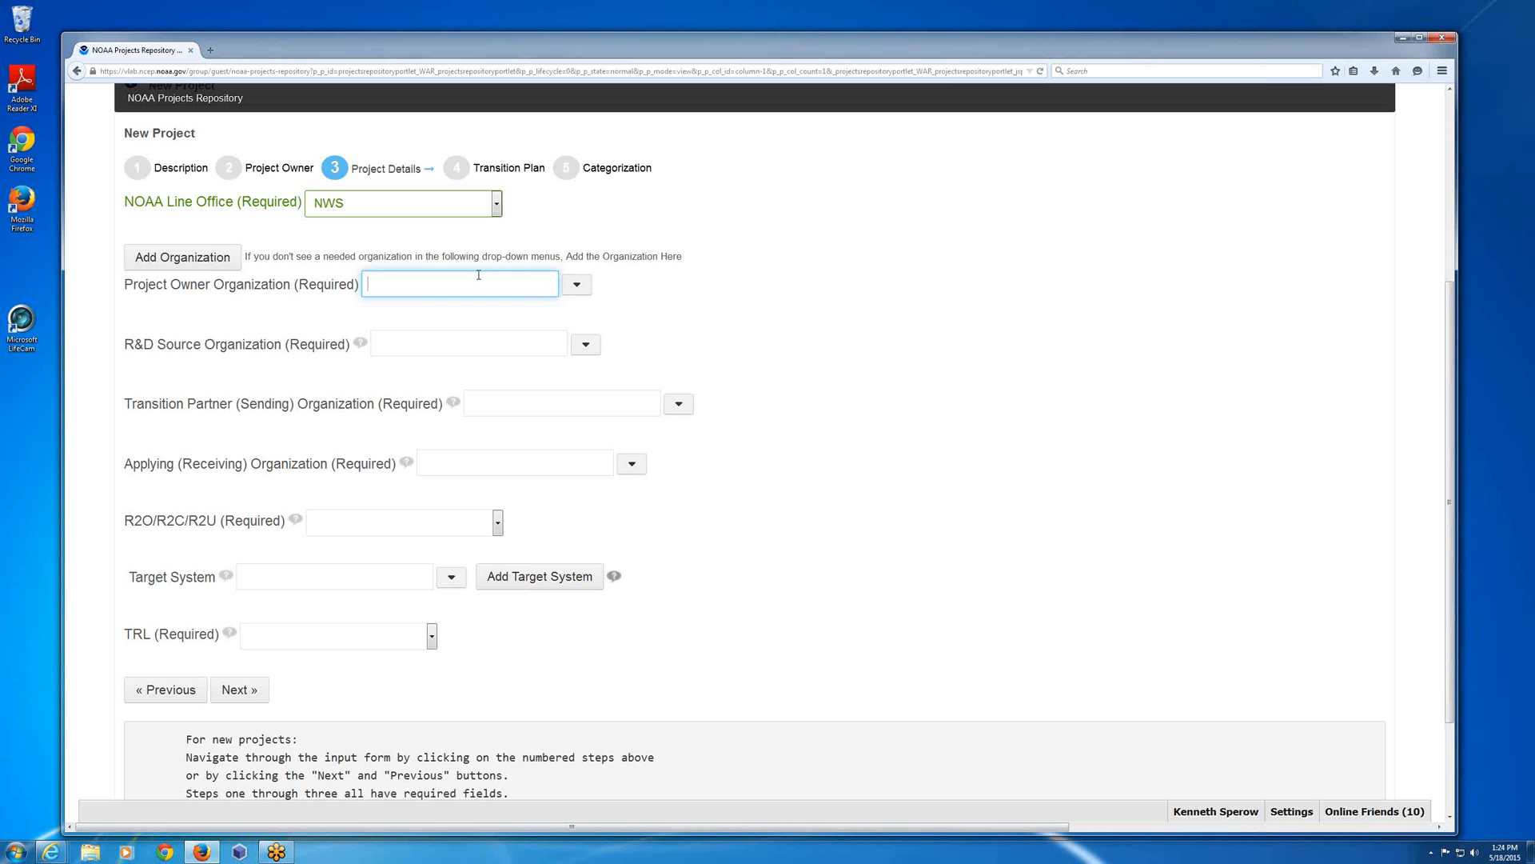
type("mdl")
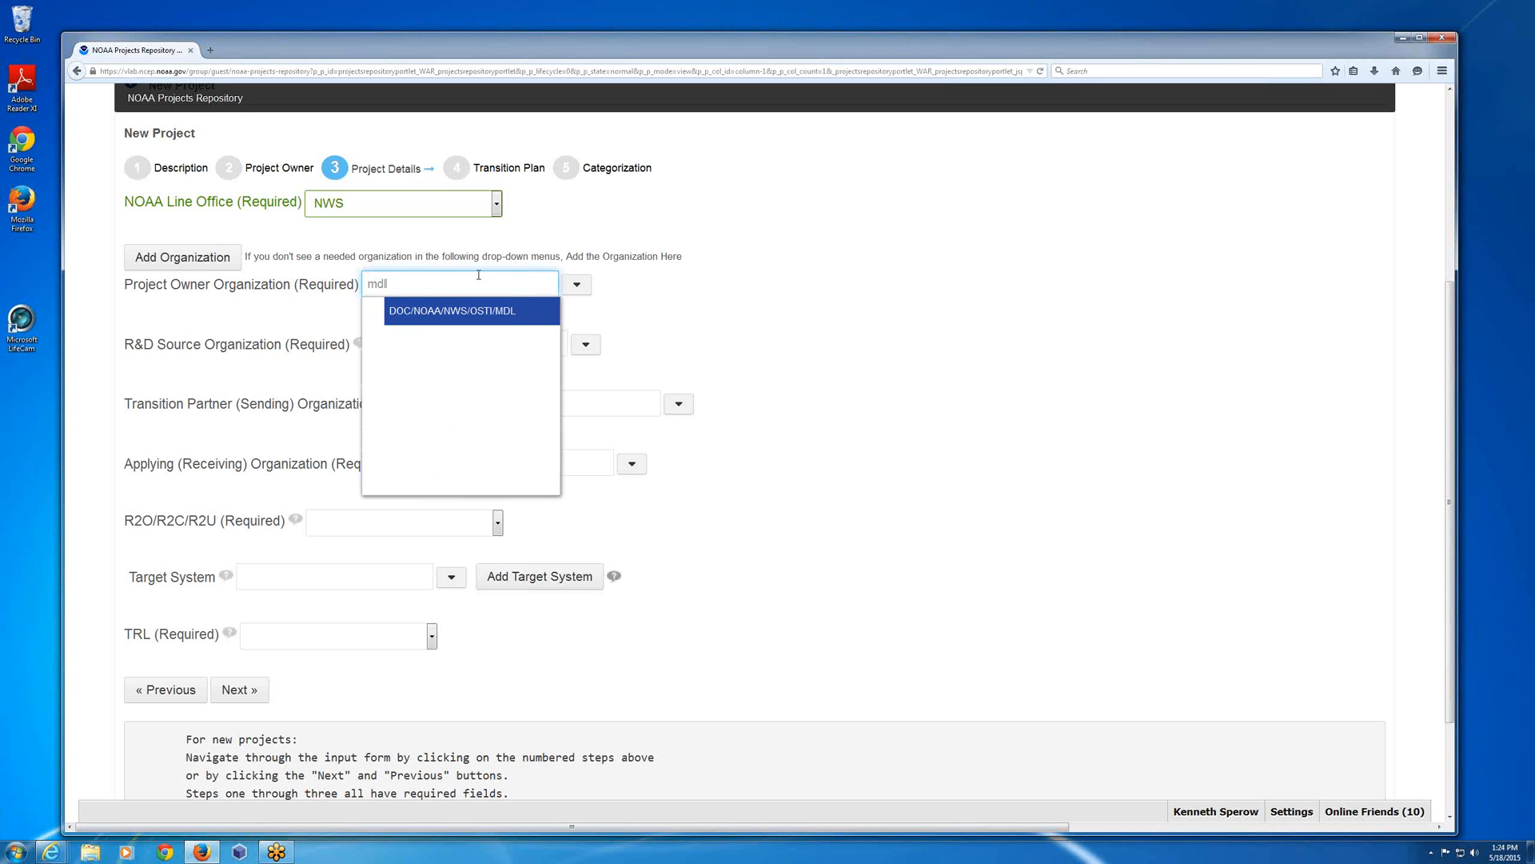
left_click(497, 314)
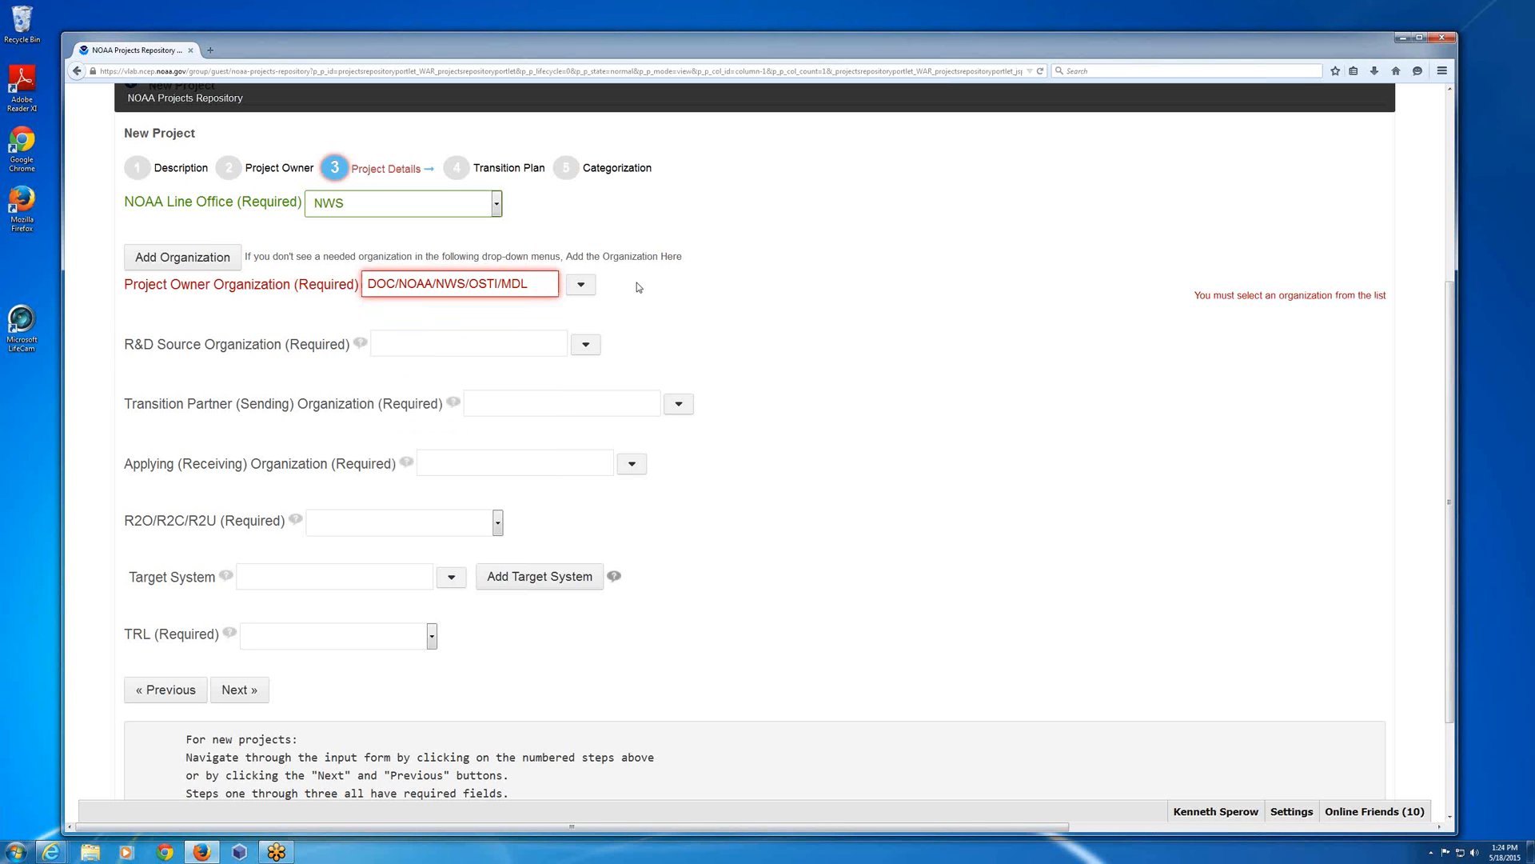
Enter "mdl" as the R&D Source Organization and set the Transition Partner (Sending) Organization to DOC/NOAA/NWS/OSTI/MDL.
left_click(513, 344)
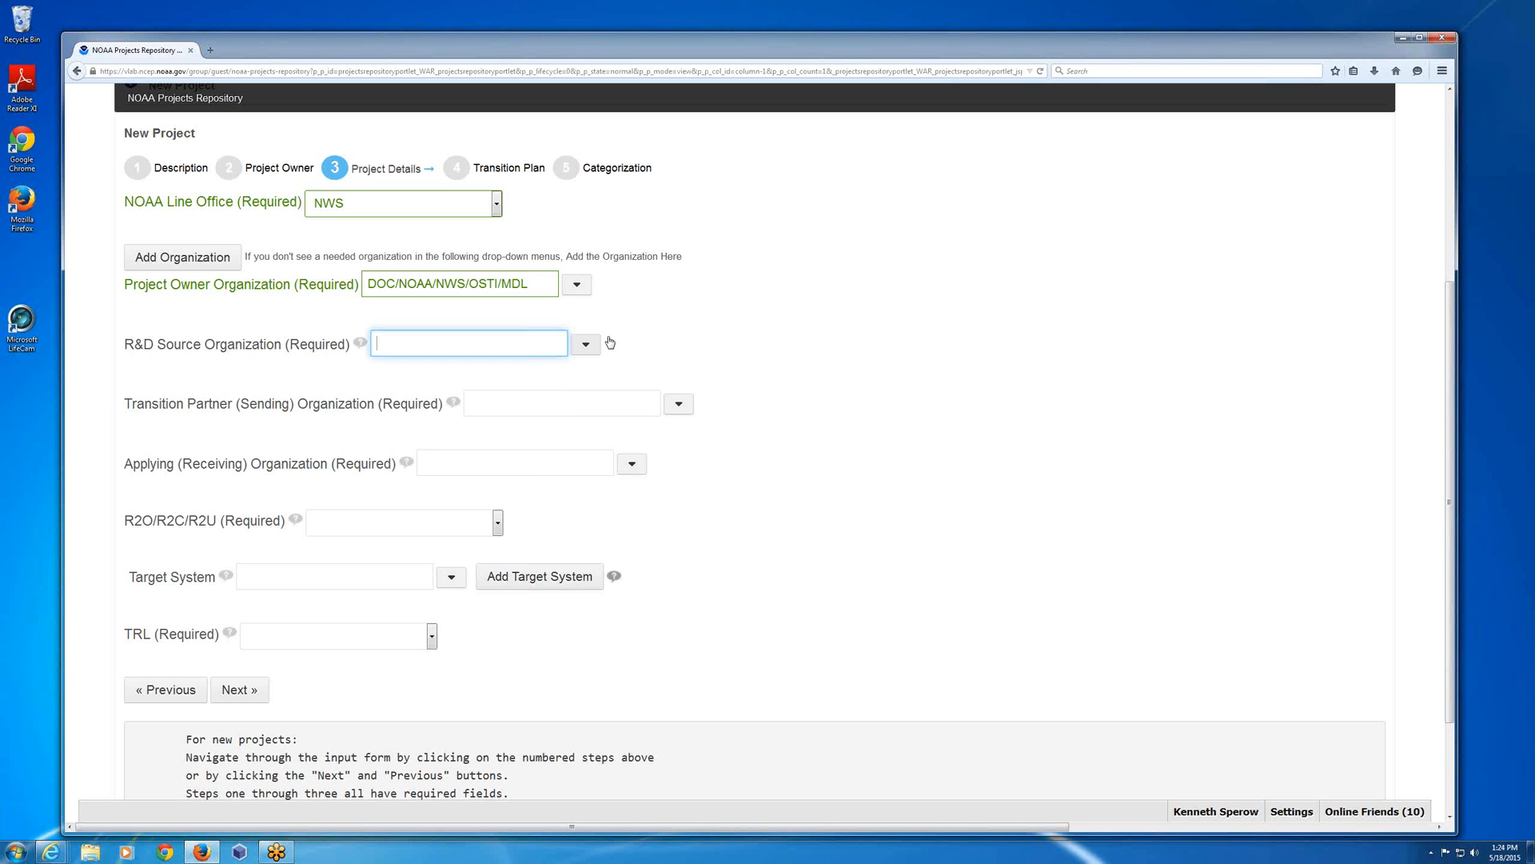
type("mdl")
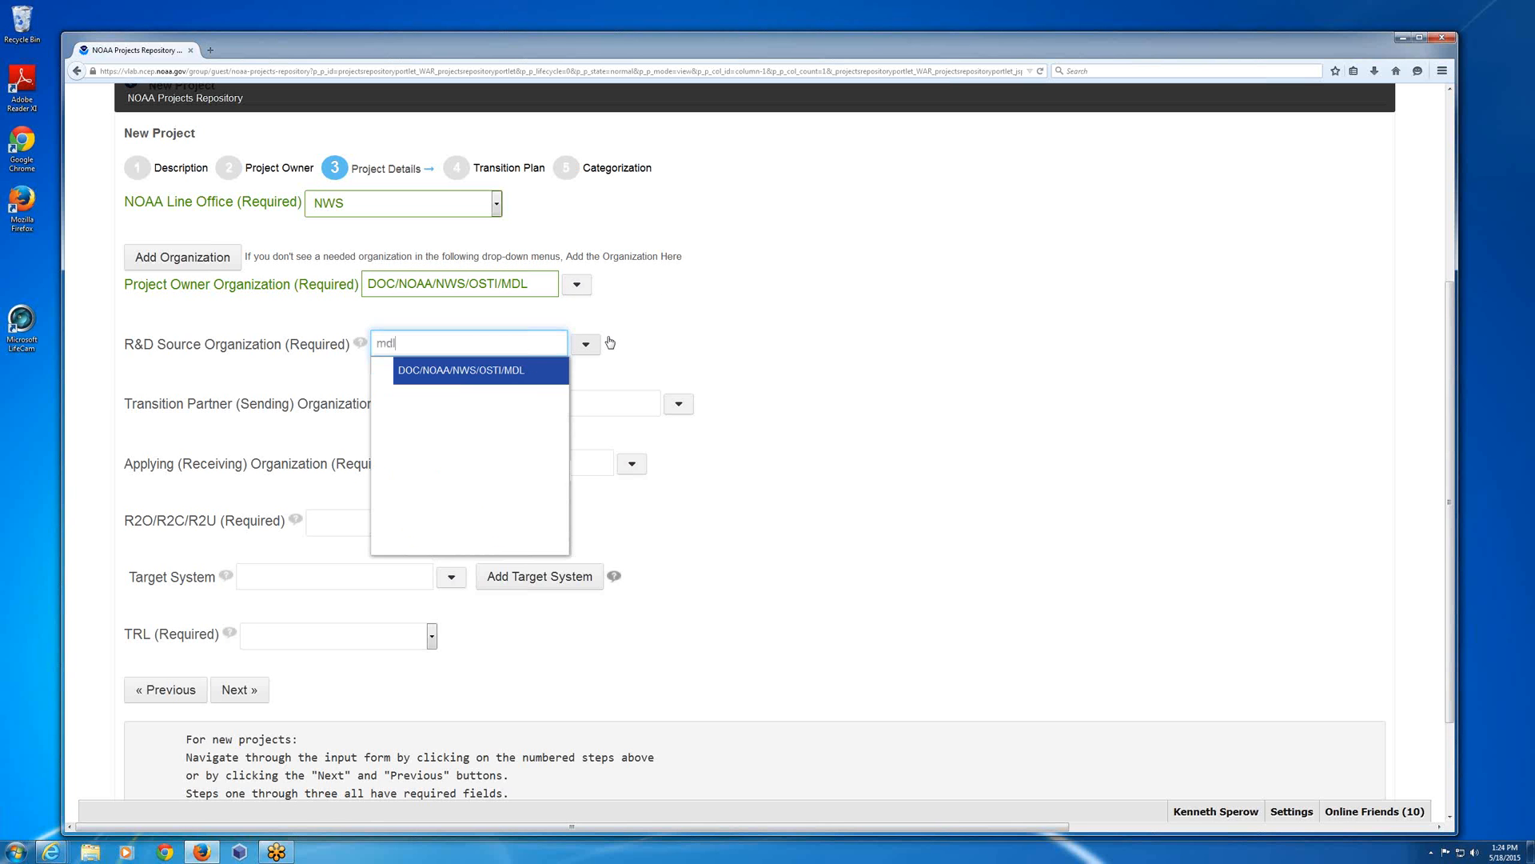
left_click(588, 402)
type("mdl")
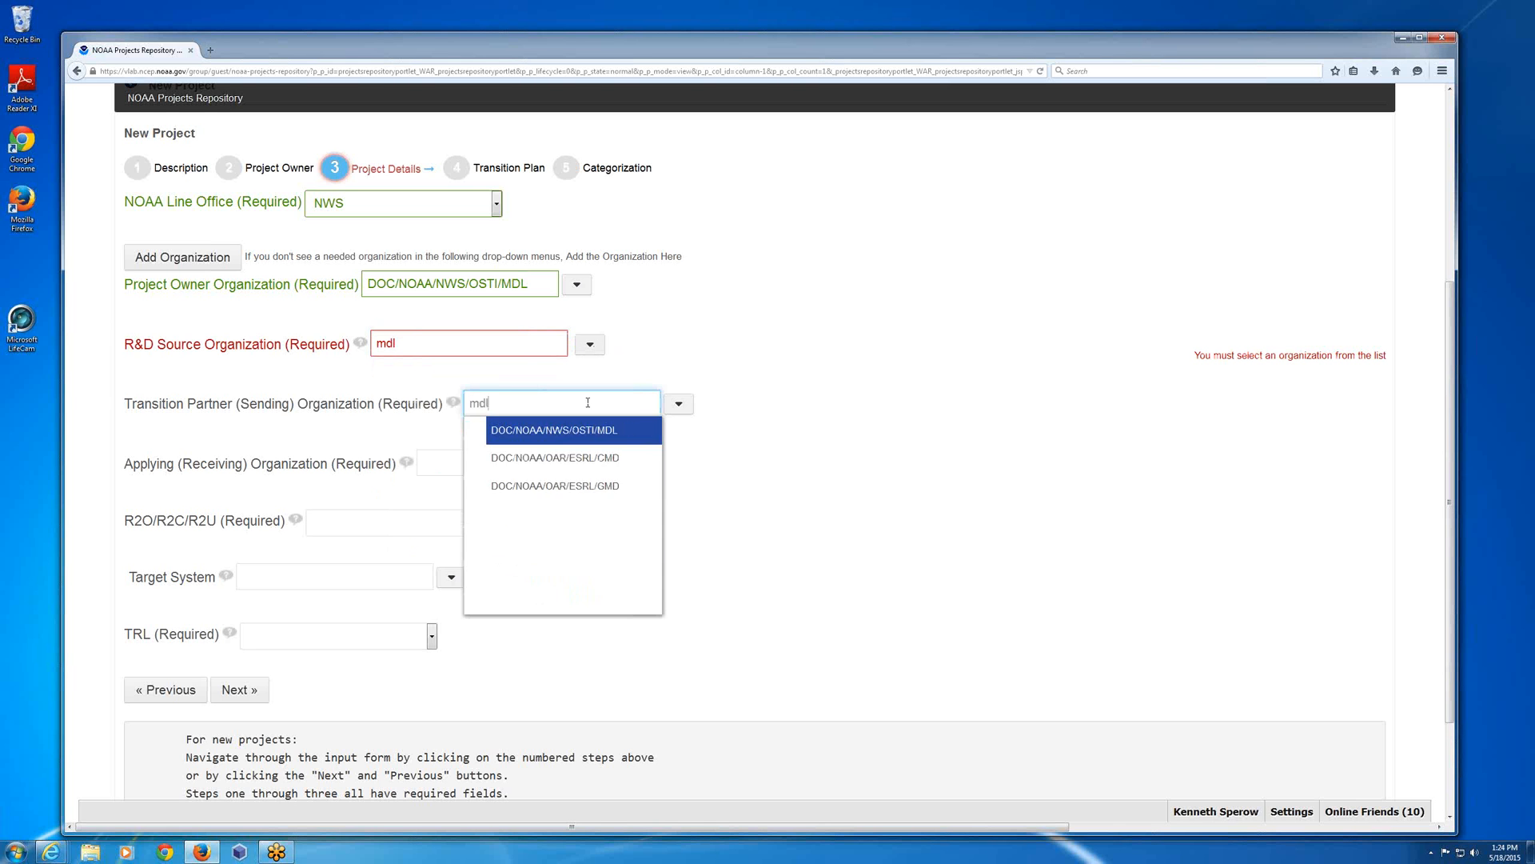
key("Down")
key("Return")
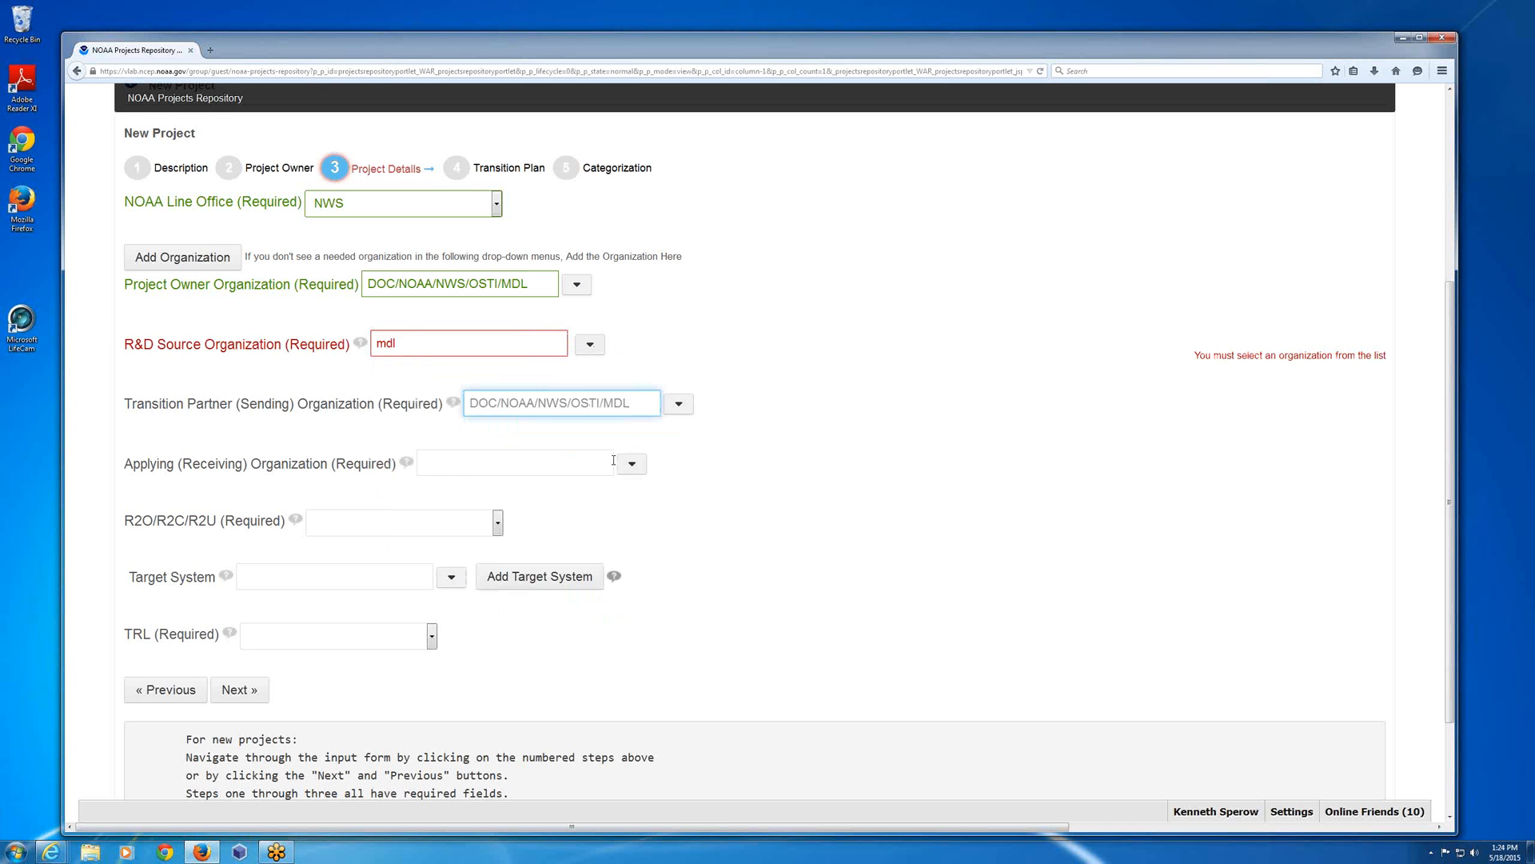
Re-enter "mdl" for the R&D Source Organization and choose the listed organization DOC/NOAA/NWS/OSTI/MDL.
left_click(632, 464)
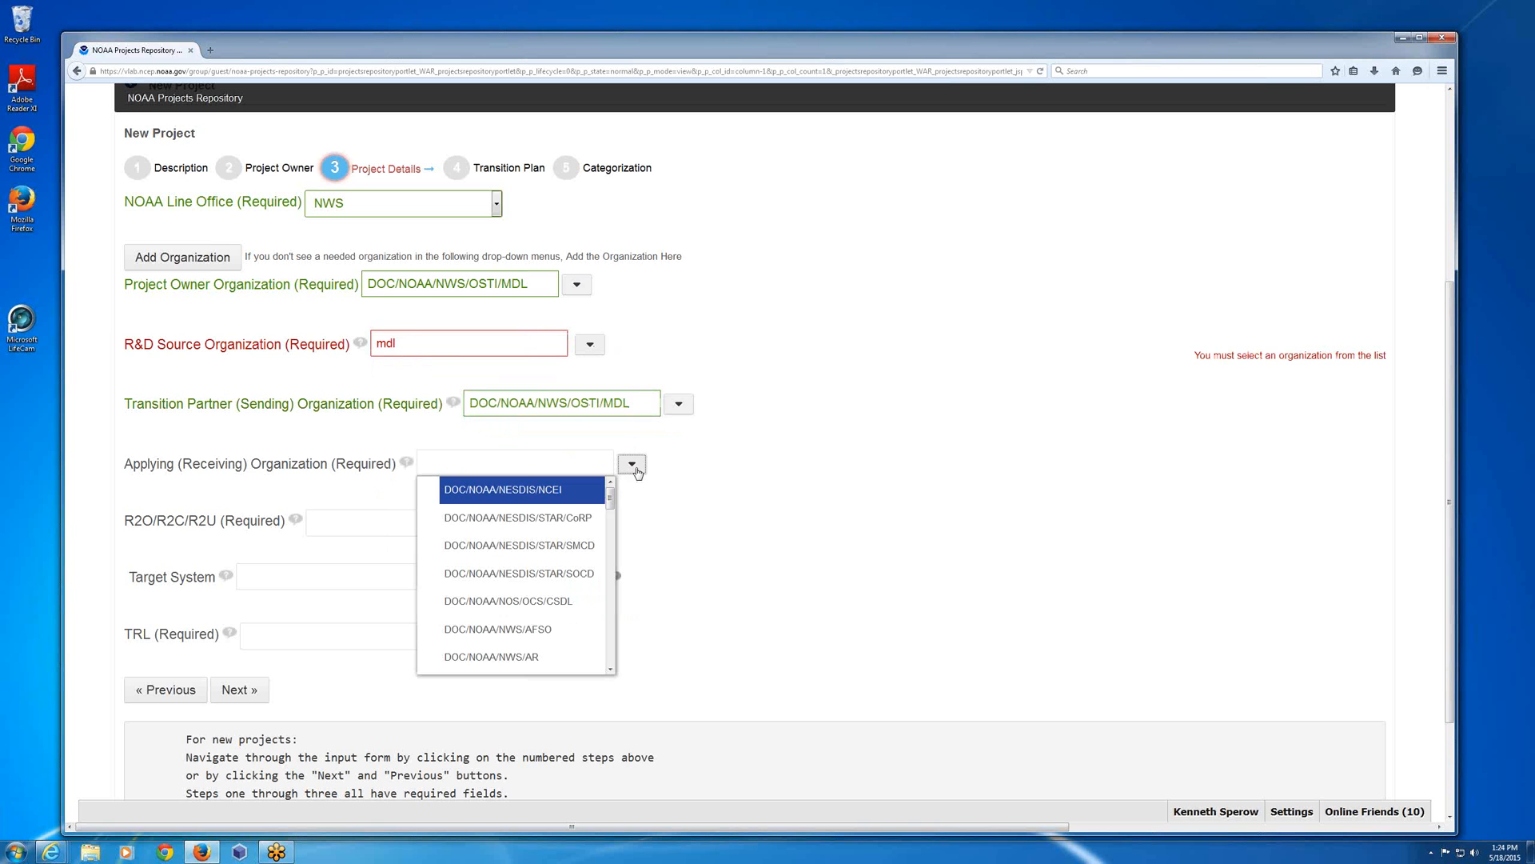
left_click(448, 346)
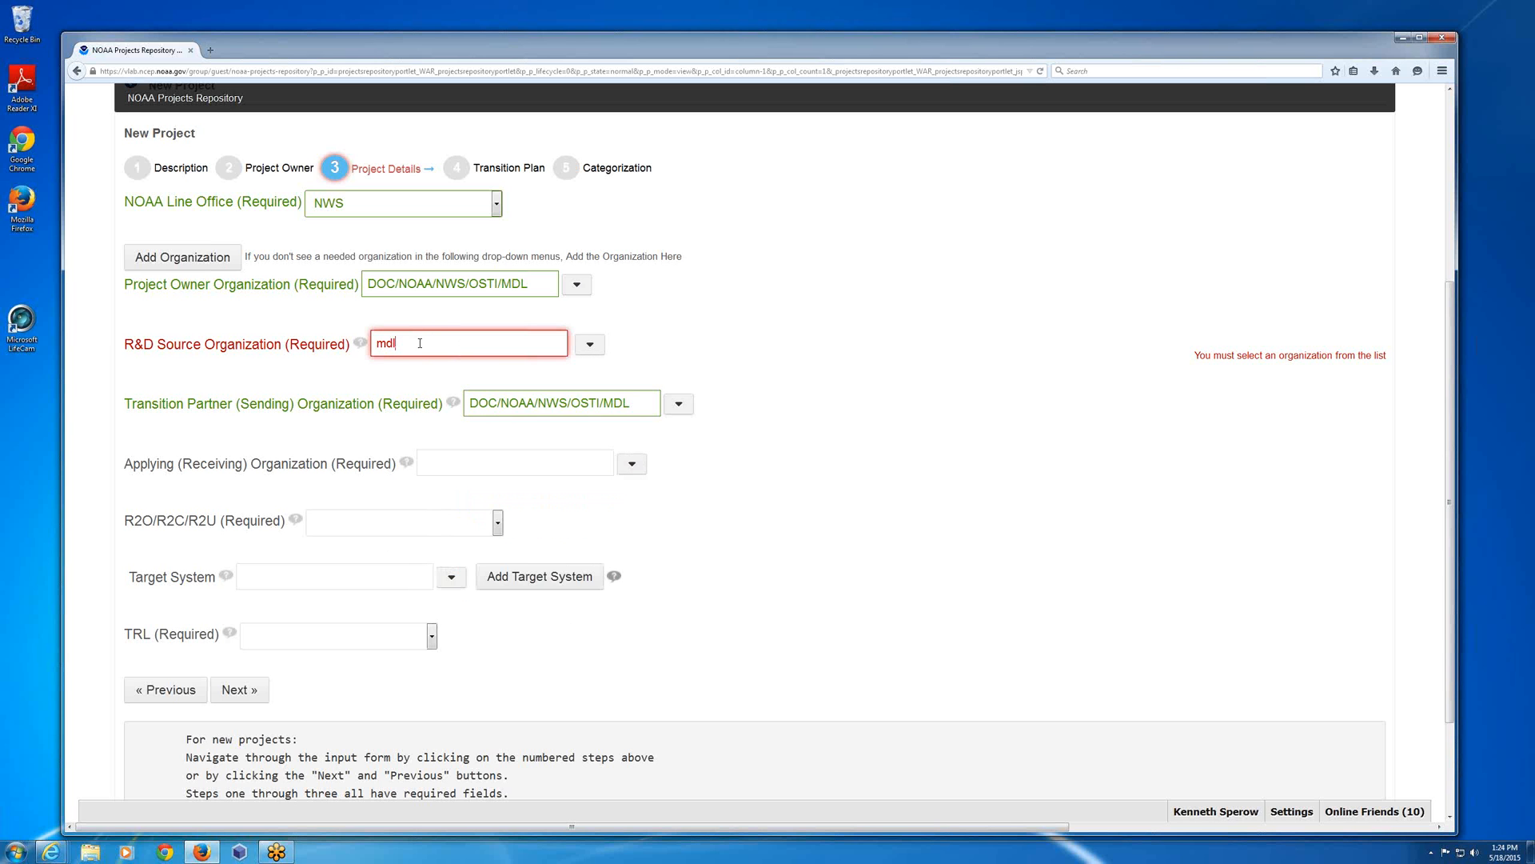
key("ctrl+a")
type("mdl")
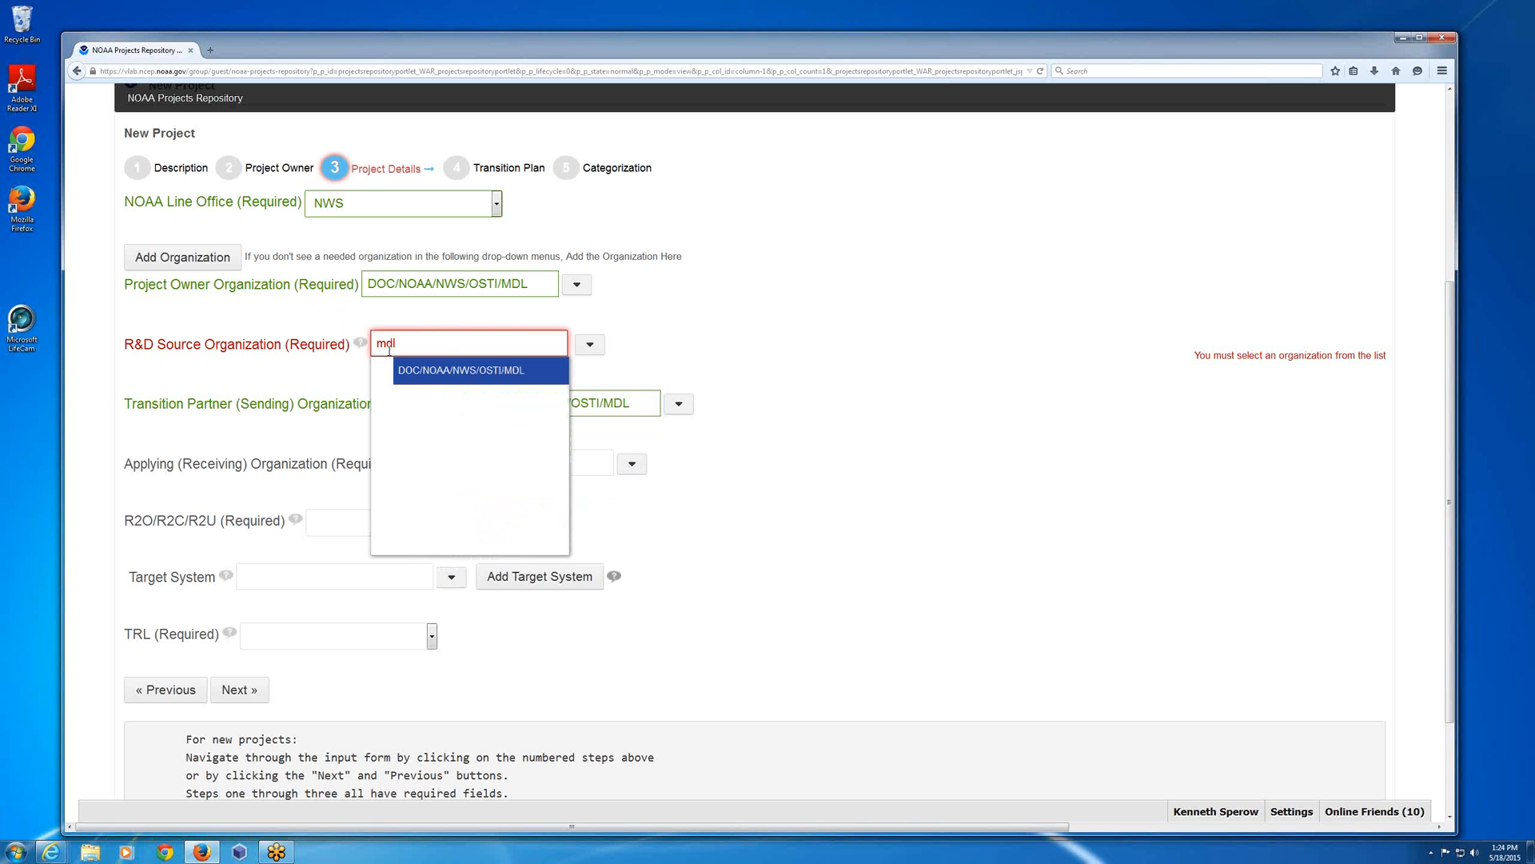
left_click(414, 373)
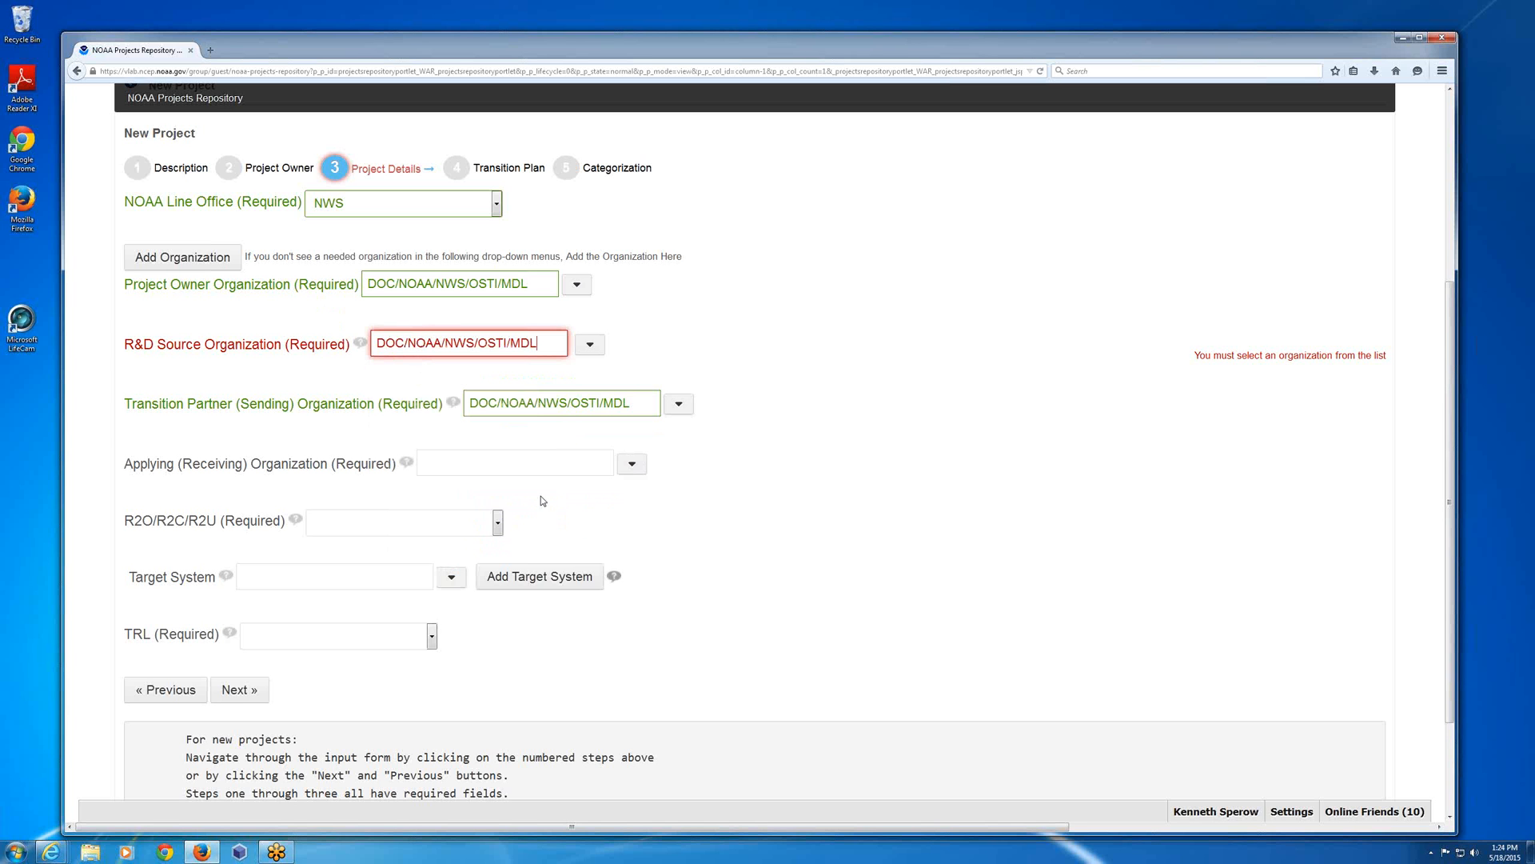
Set the Applying (Receiving) Organization to DOC/NOAA/NWS/OSTI/MDL and the R2O/R2C/R2U transition type to R2O.
left_click(601, 471)
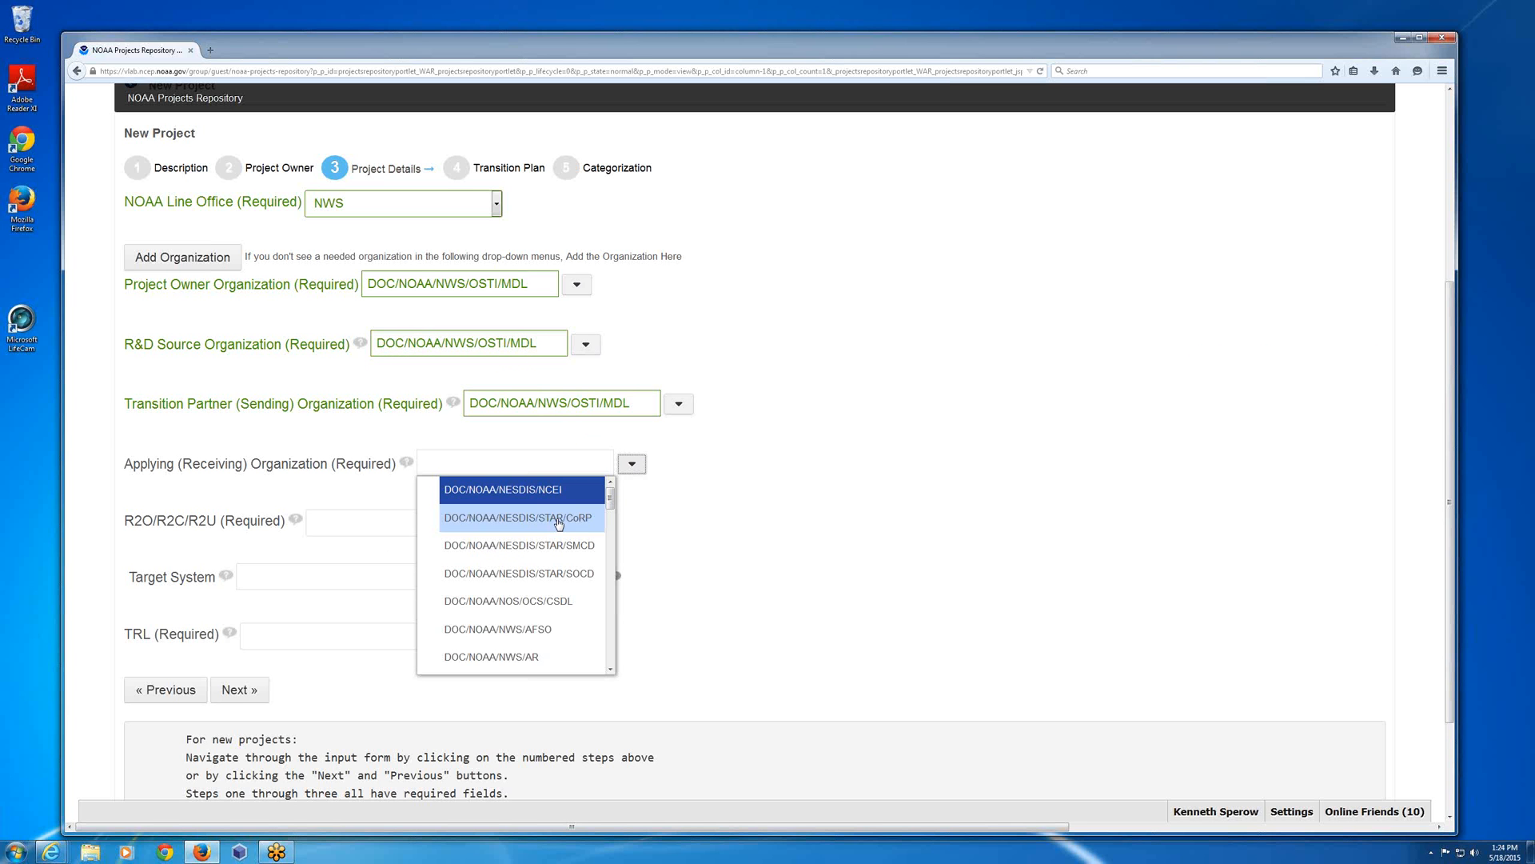
left_click(538, 464)
type("mdl")
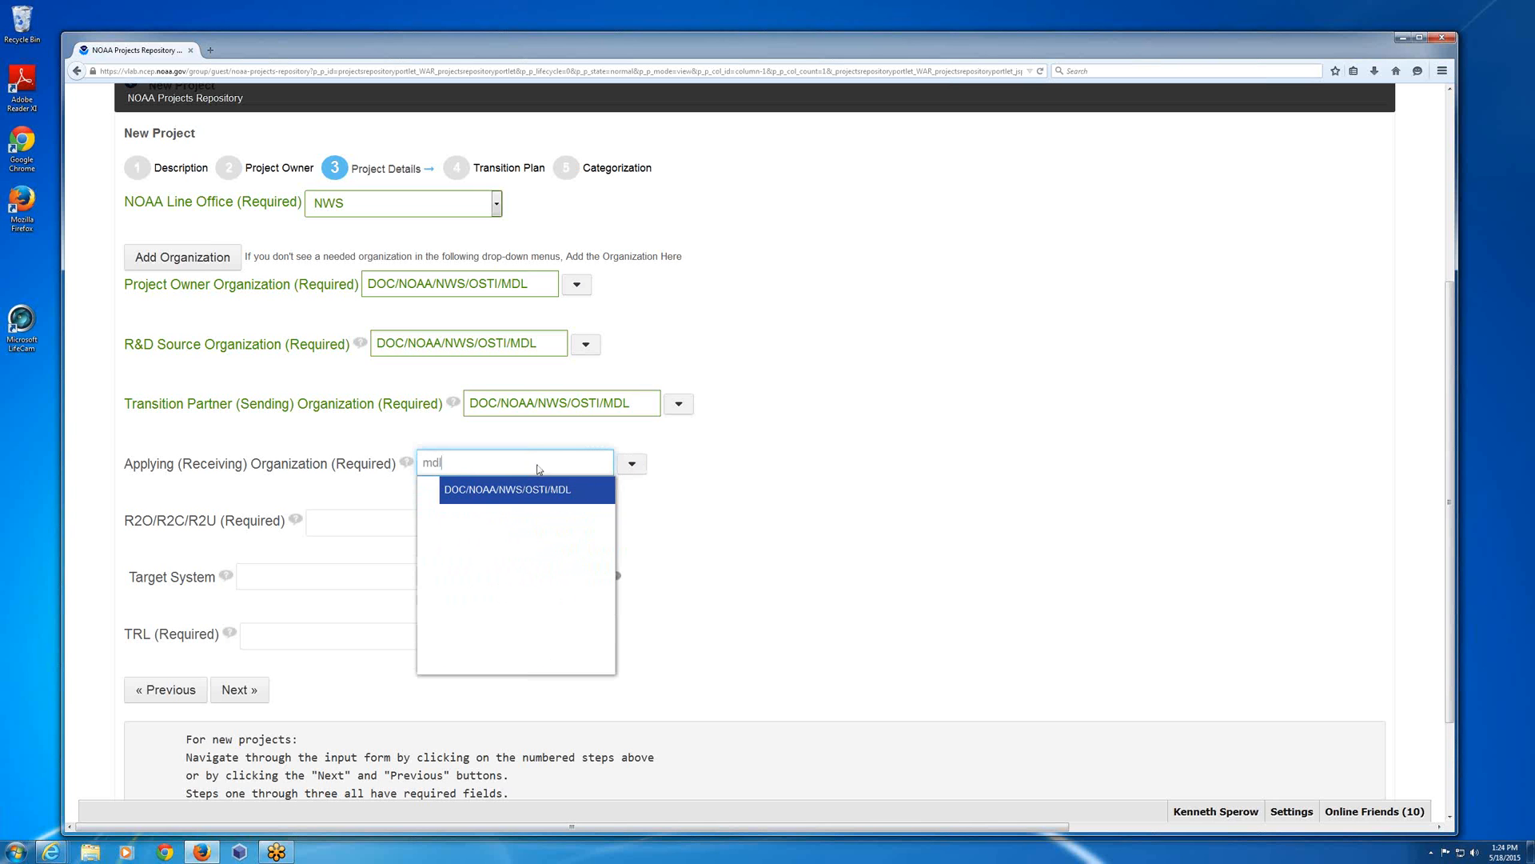
left_click(514, 496)
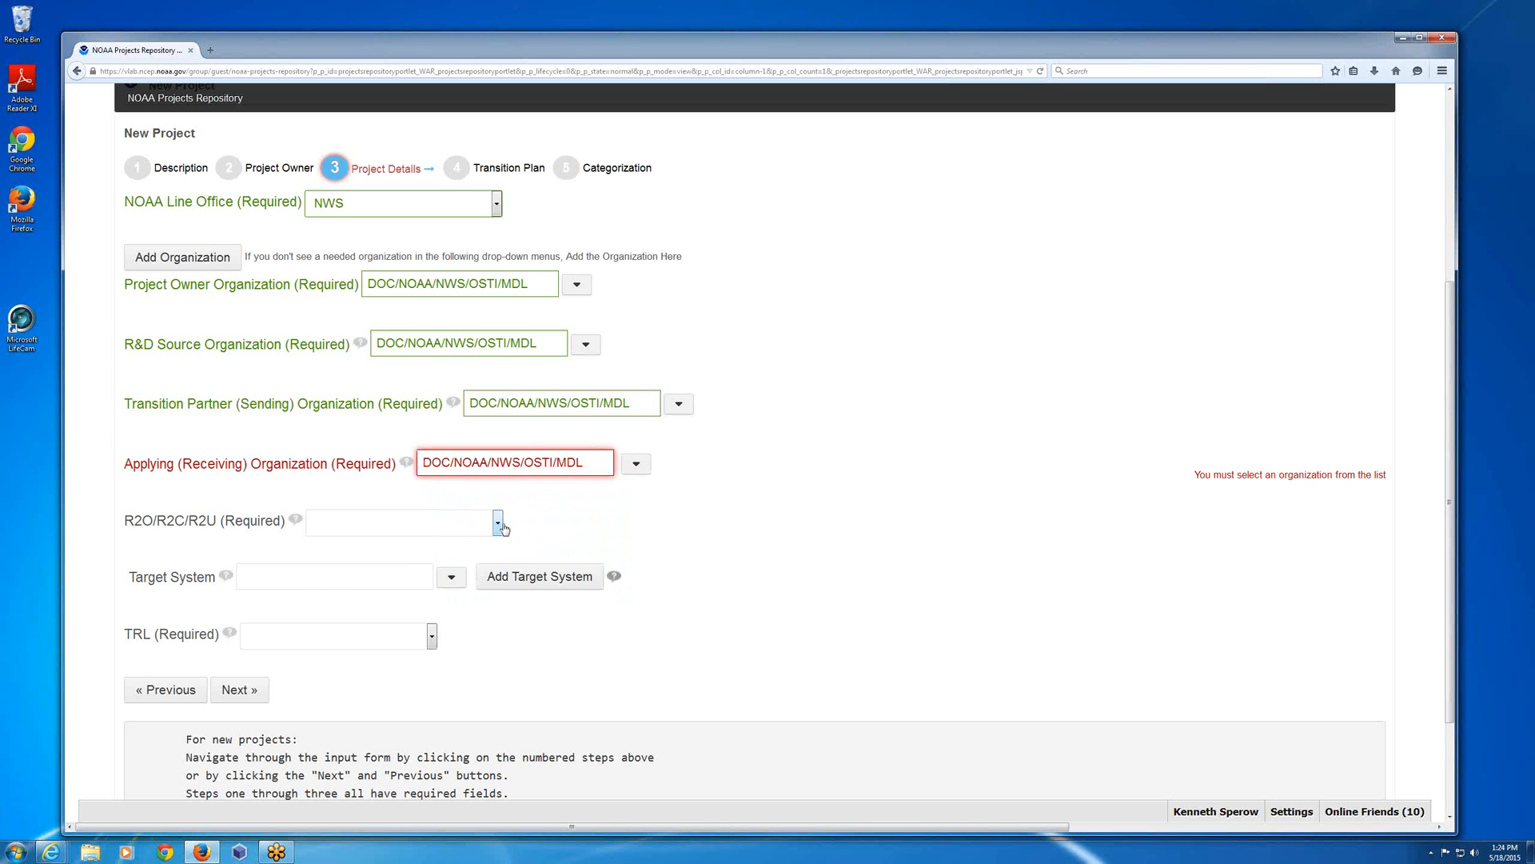
left_click(498, 522)
left_click(423, 558)
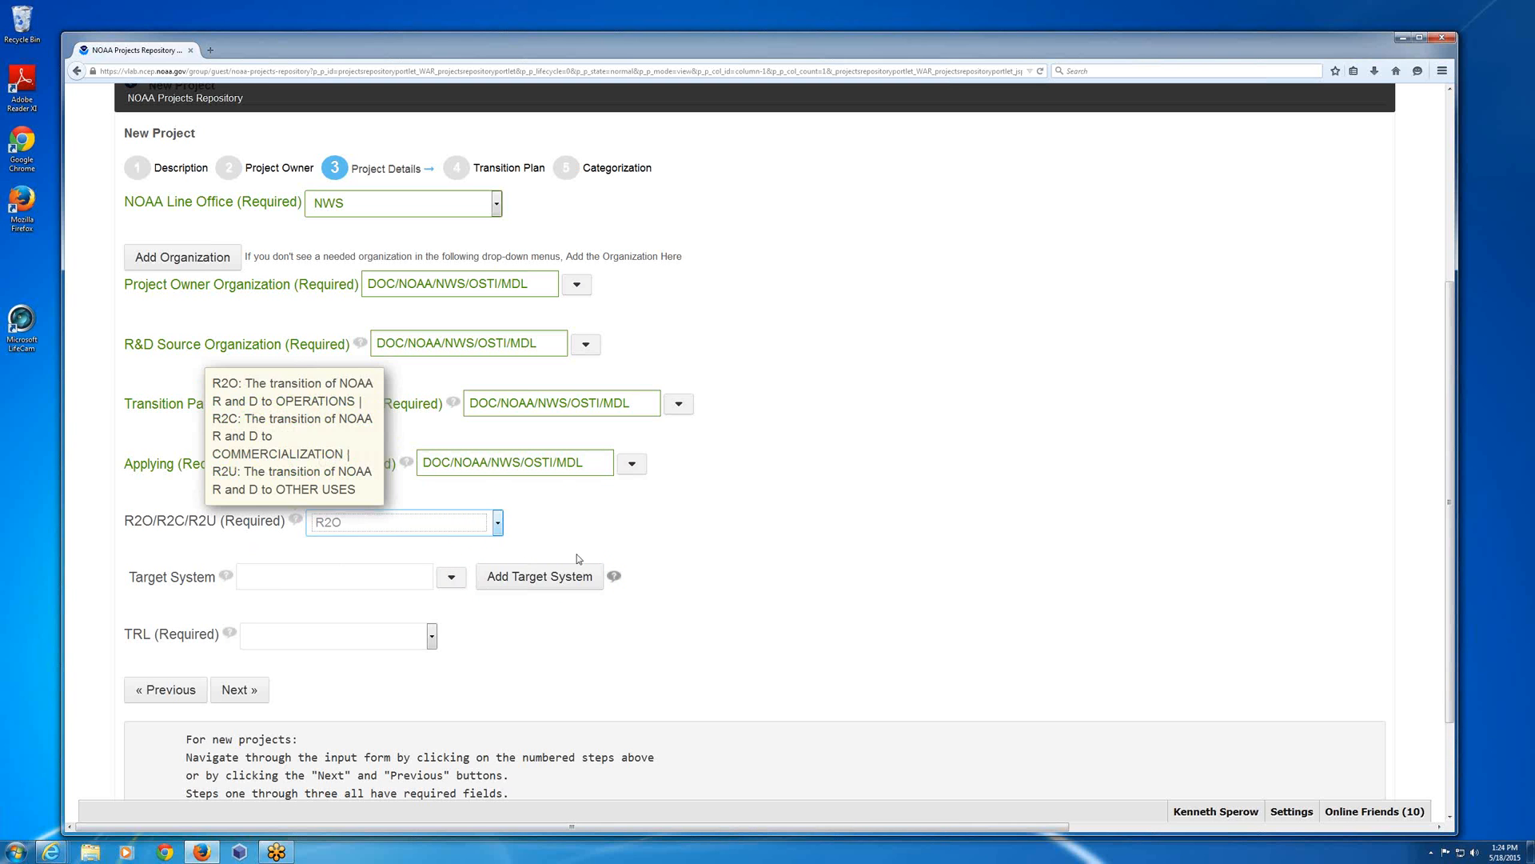
mouse_move(164, 574)
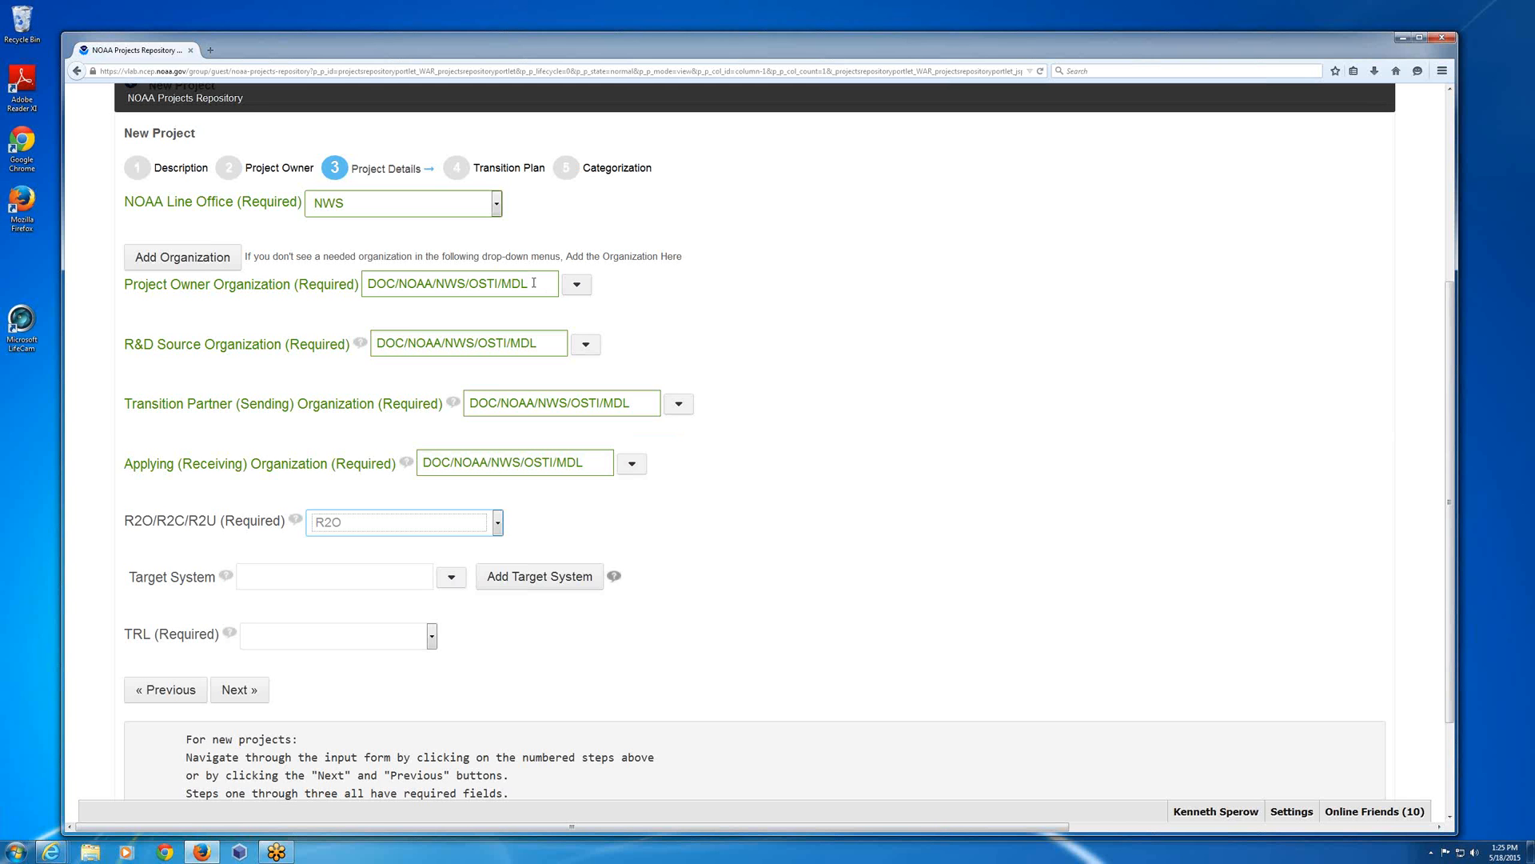
Change both the Project Owner Organization and the R&D Source Organization to DOC/NOAA/NWS/NCEP/EMC.
left_click_drag(529, 285, 297, 291)
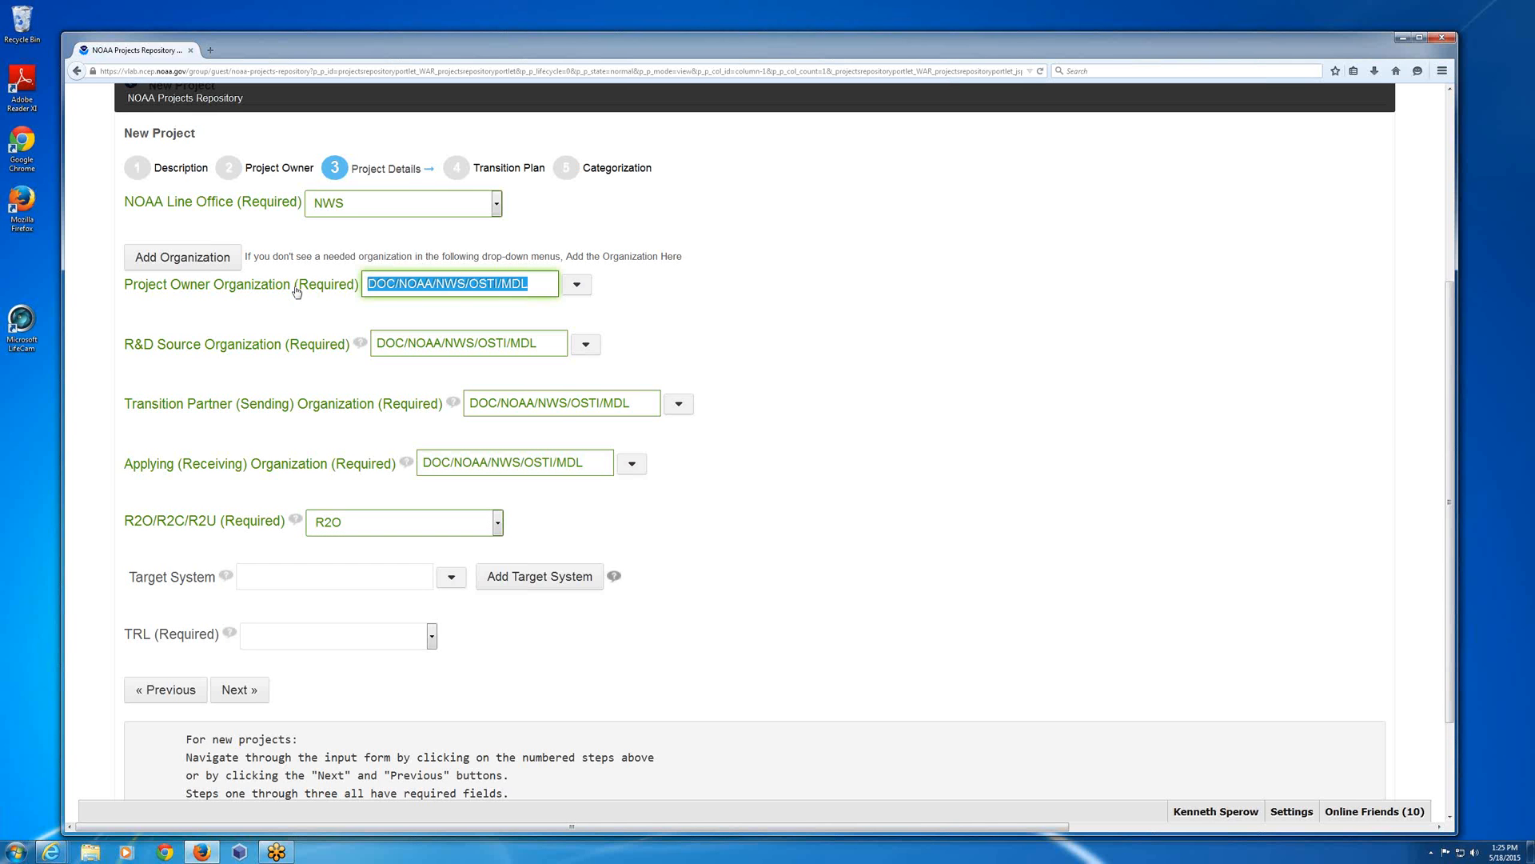
type("emc")
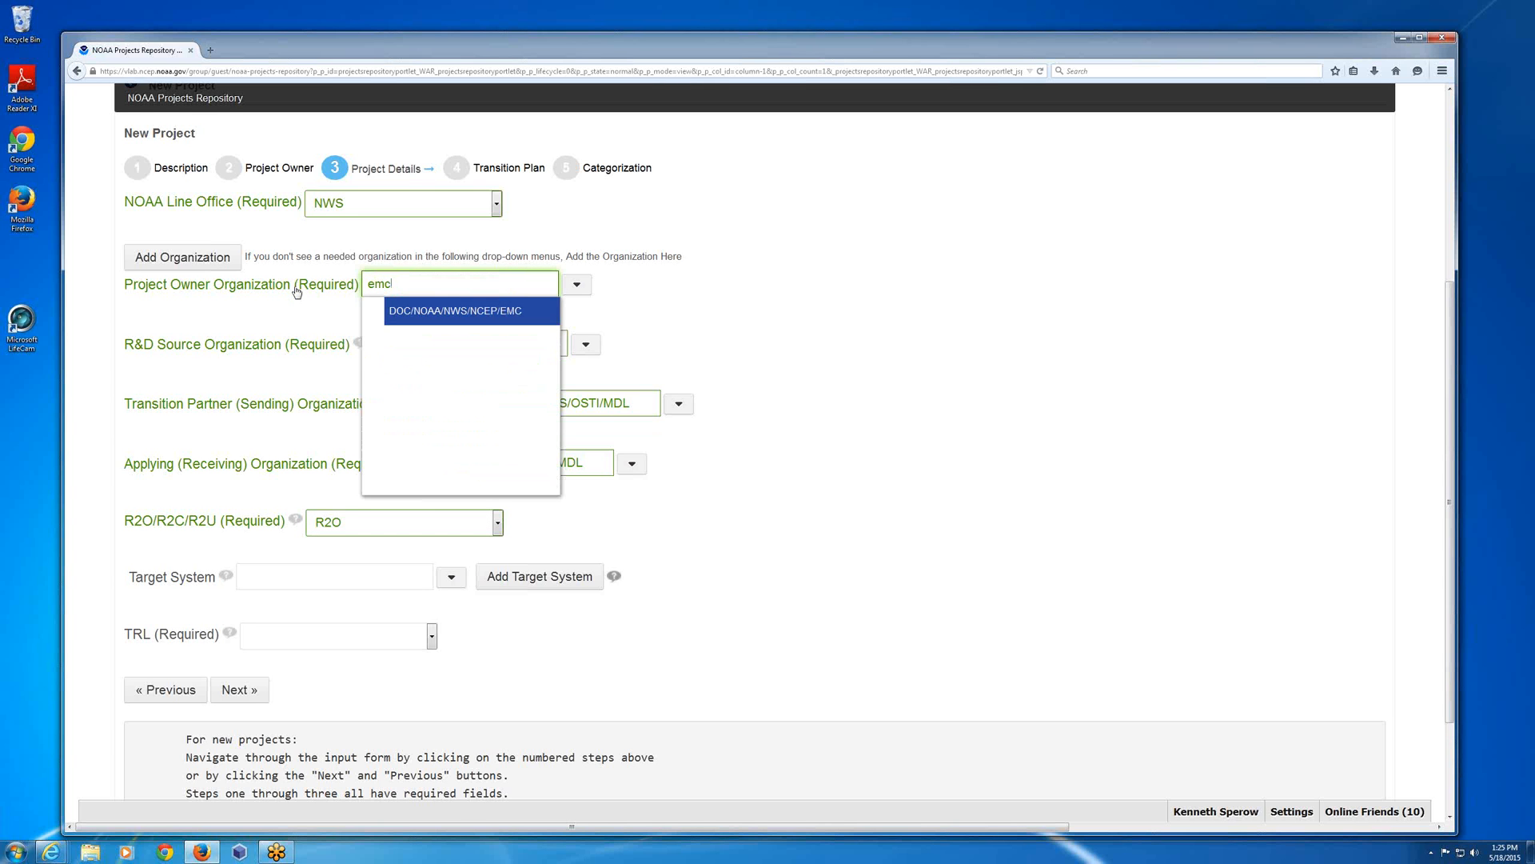
left_click(420, 314)
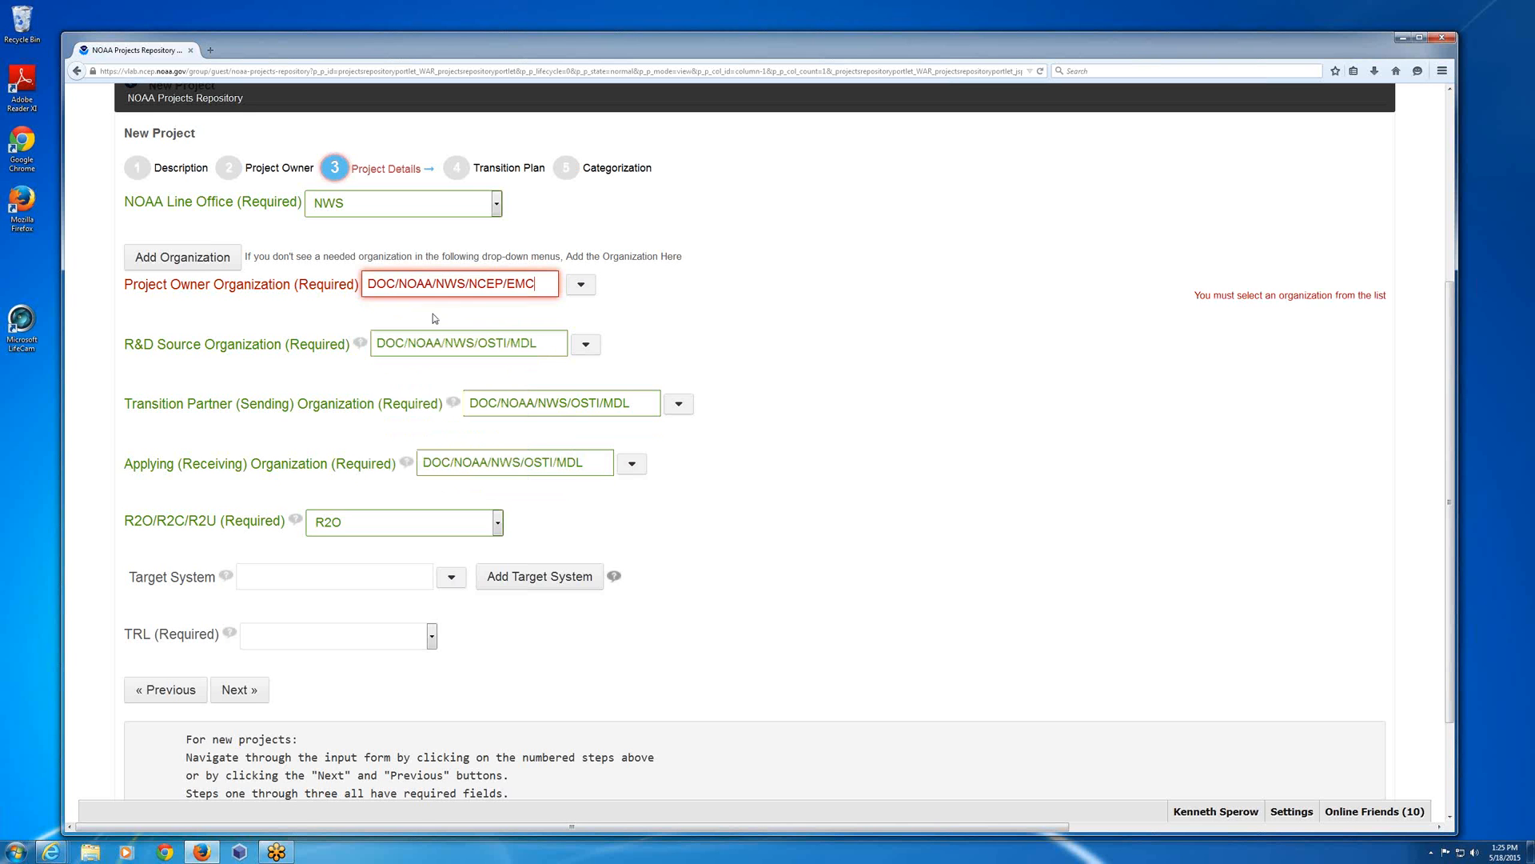
left_click(502, 339)
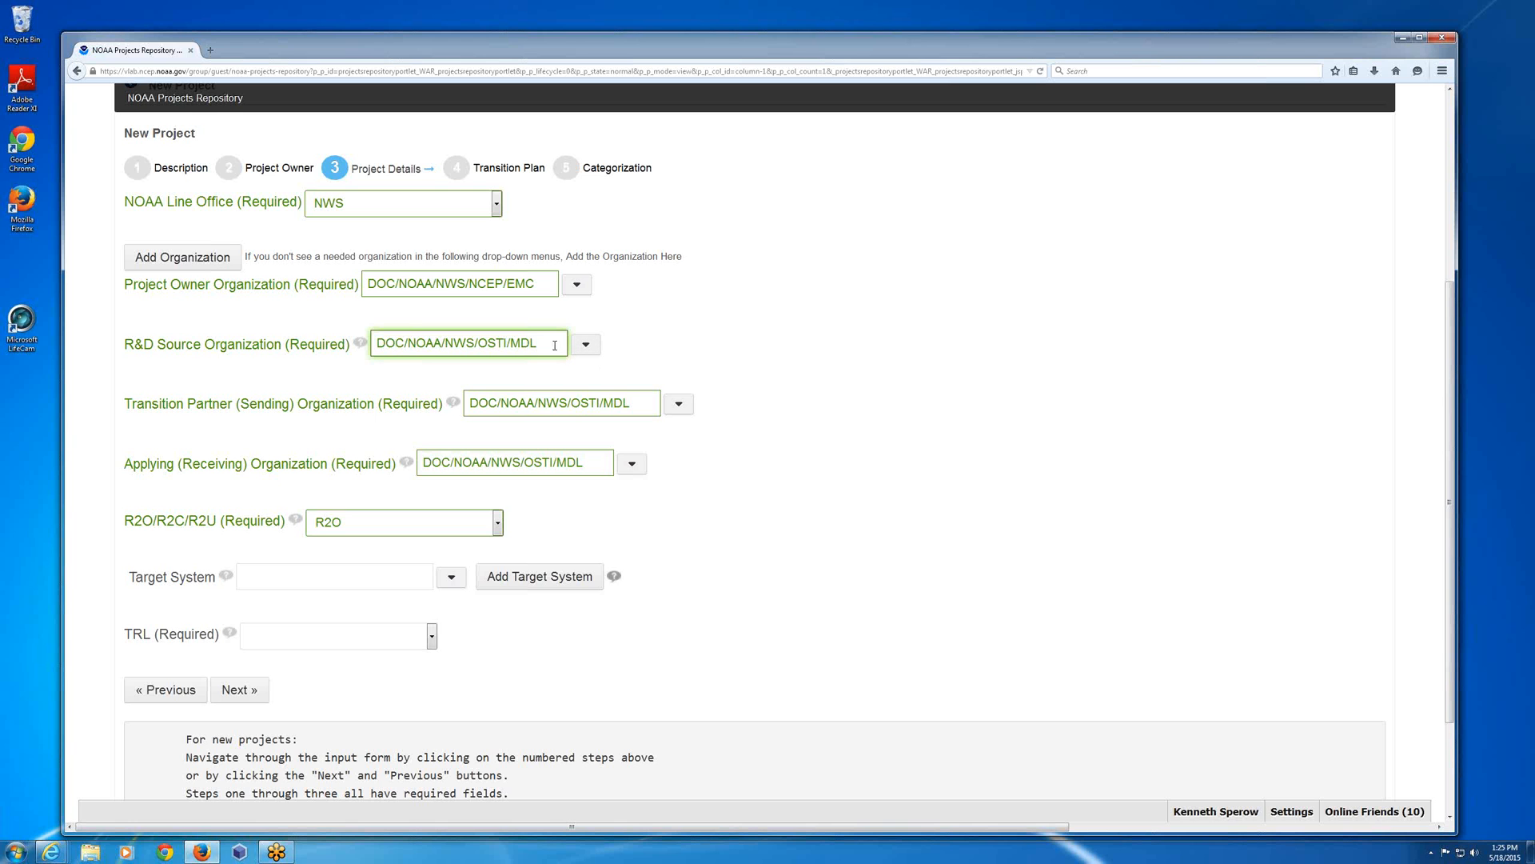
key("ctrl+a")
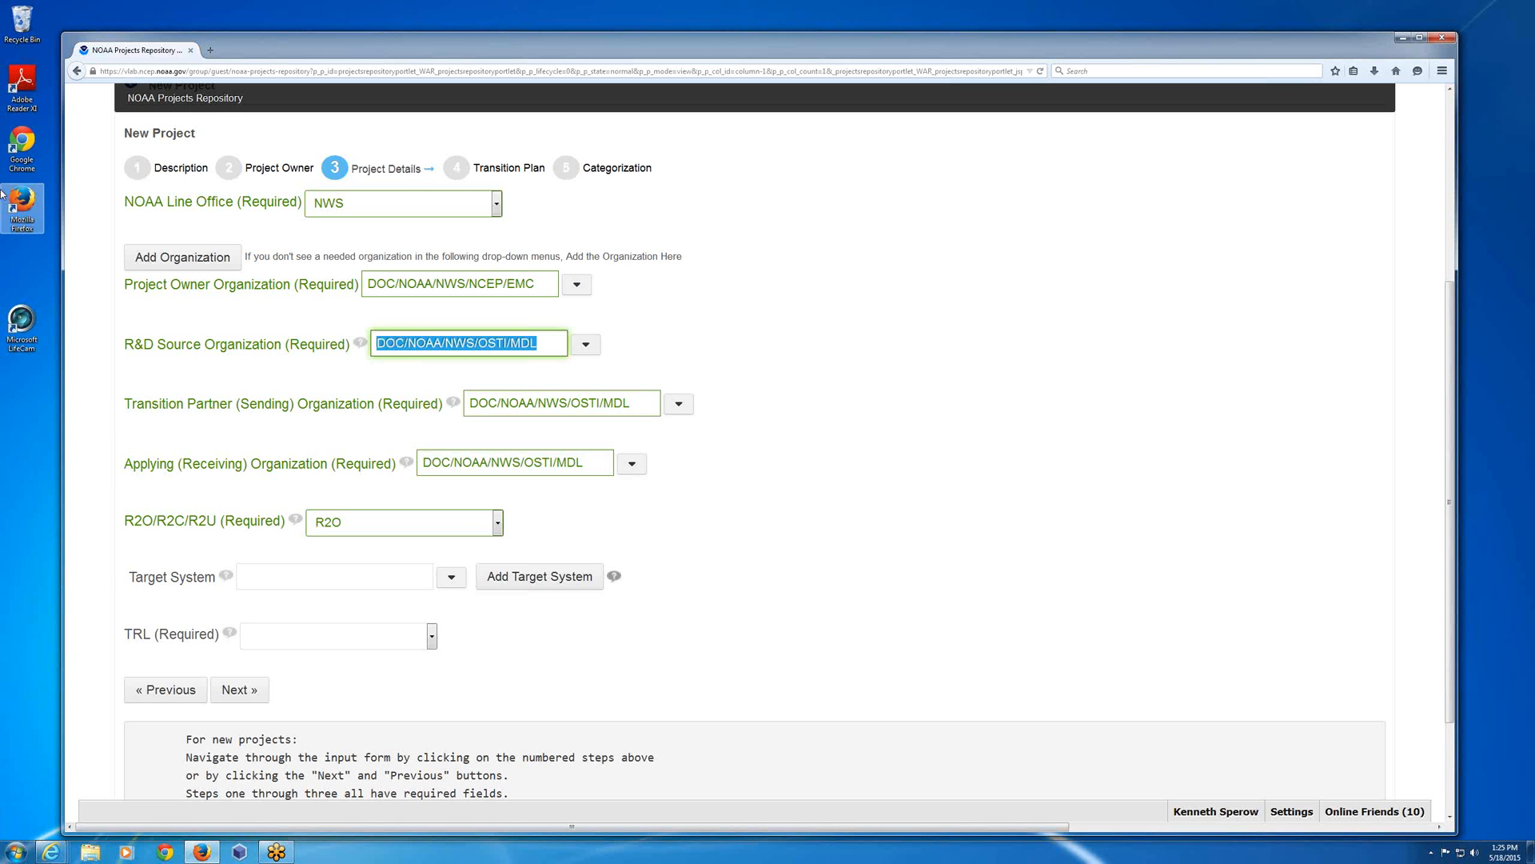
type("emc")
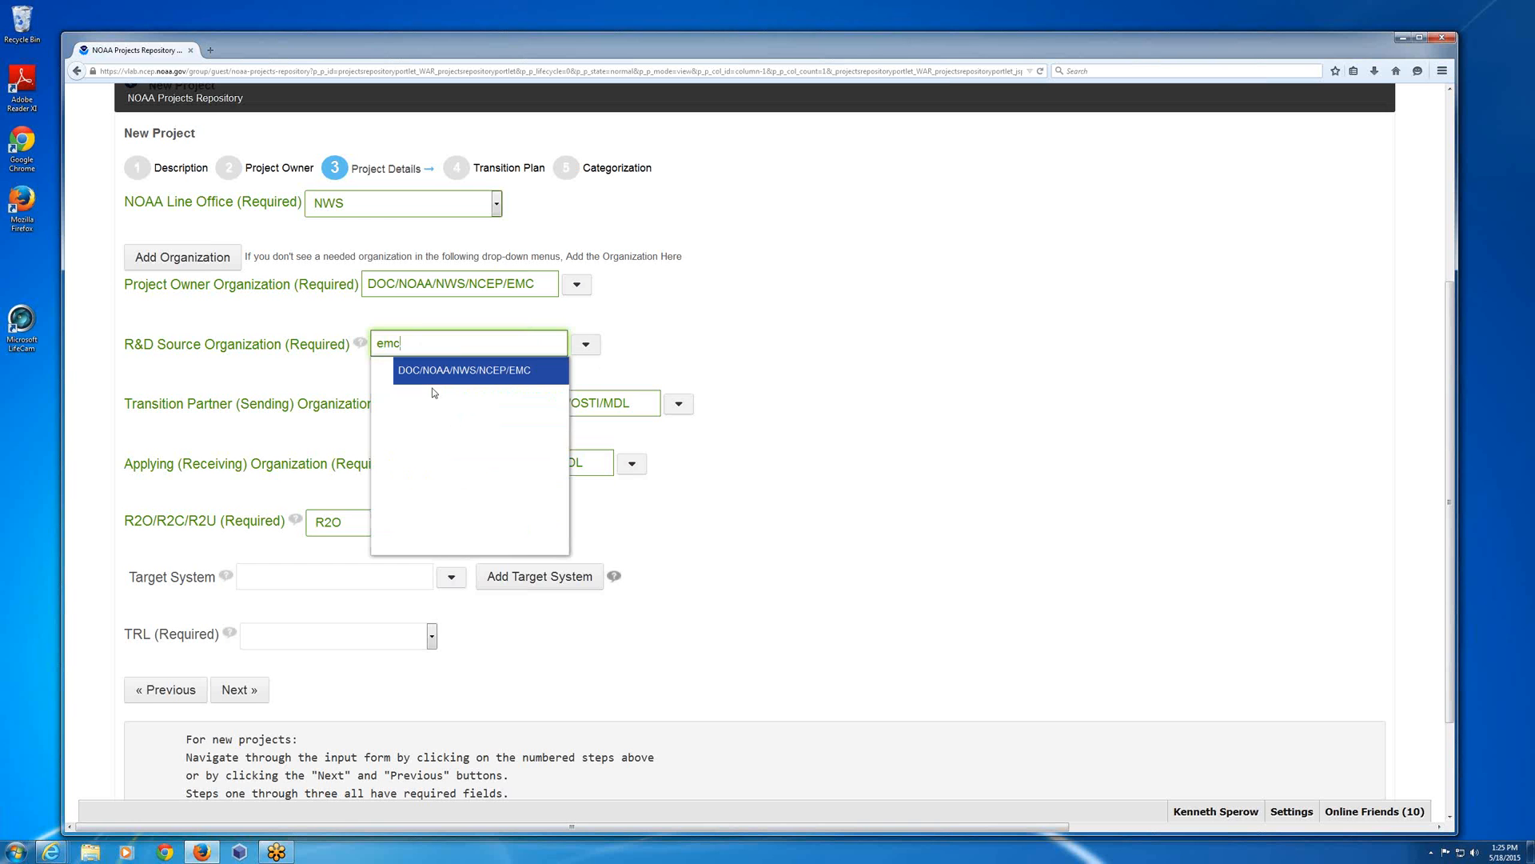
left_click(430, 372)
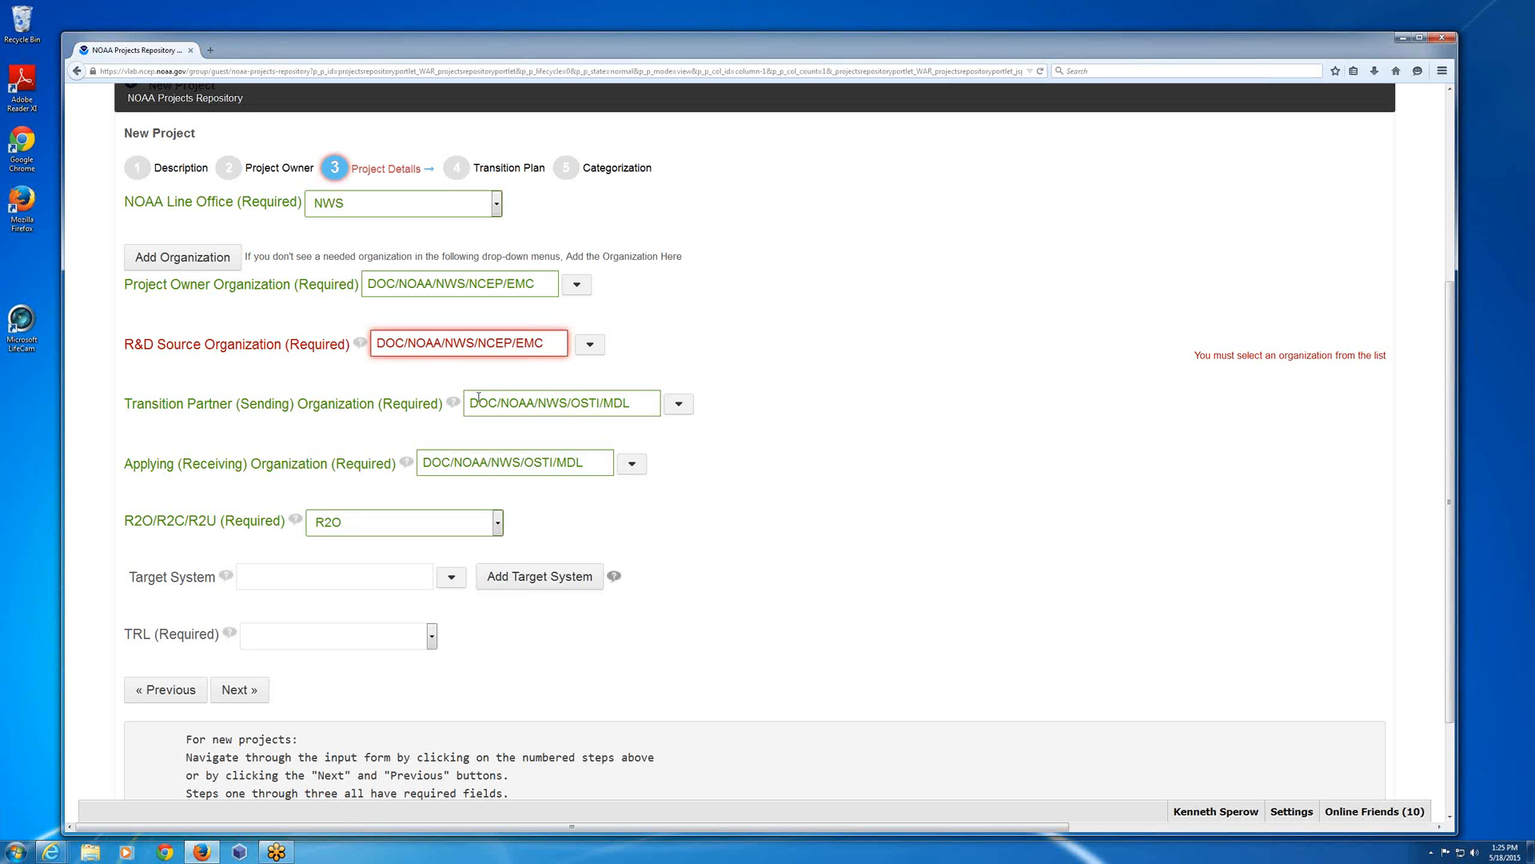
left_click(479, 398)
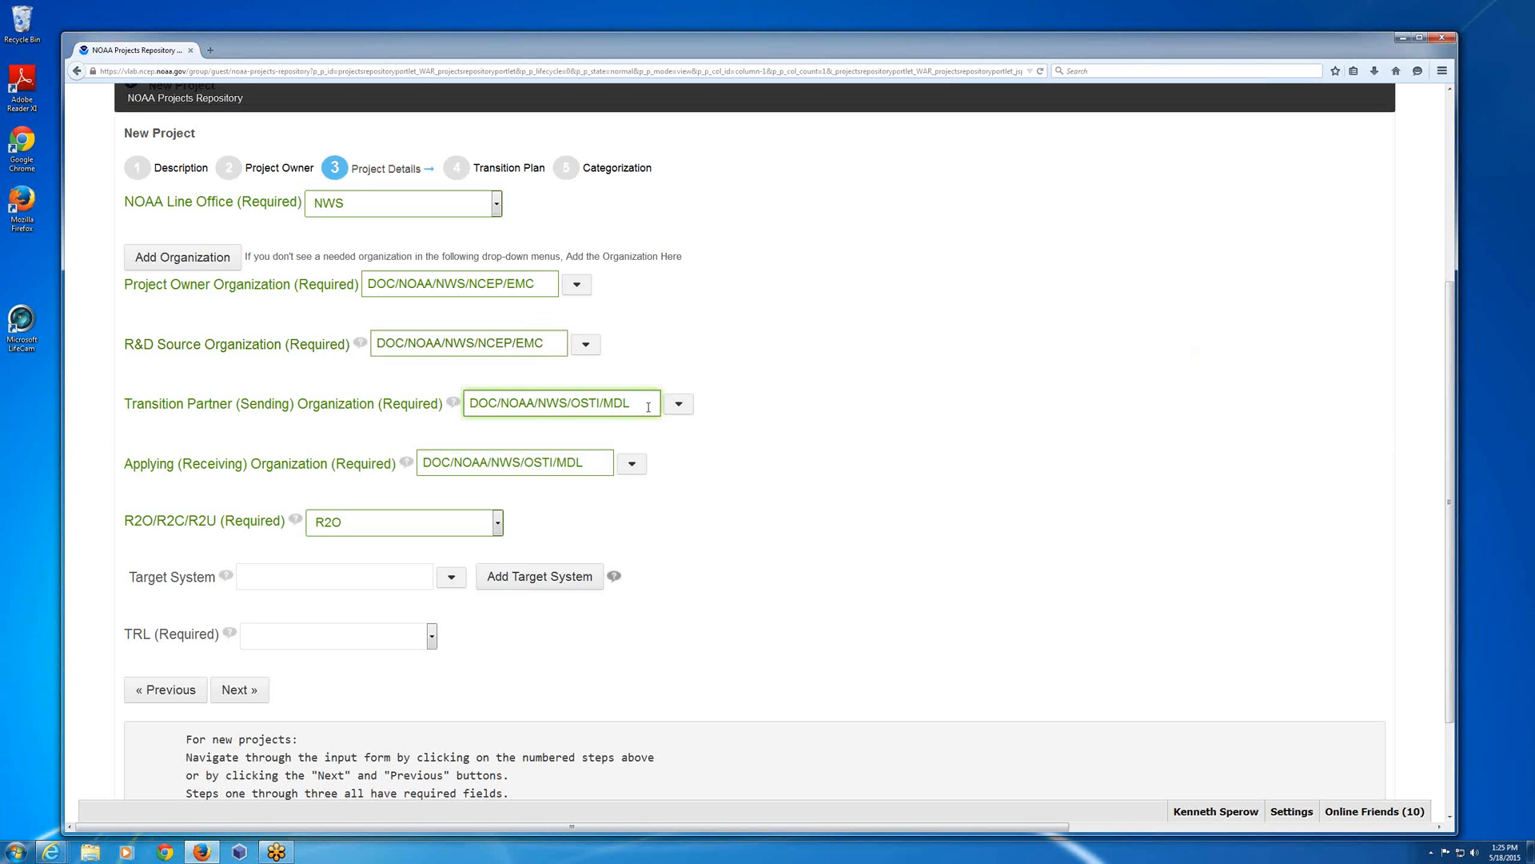
Set the Transition Partner (Sending) Organization to DOC/NOAA/NWS/NCEP/EMC and the Applying (Receiving) Organization to DOC/NOAA/NWS/NCEP/NCO.
left_click_drag(630, 404, 464, 405)
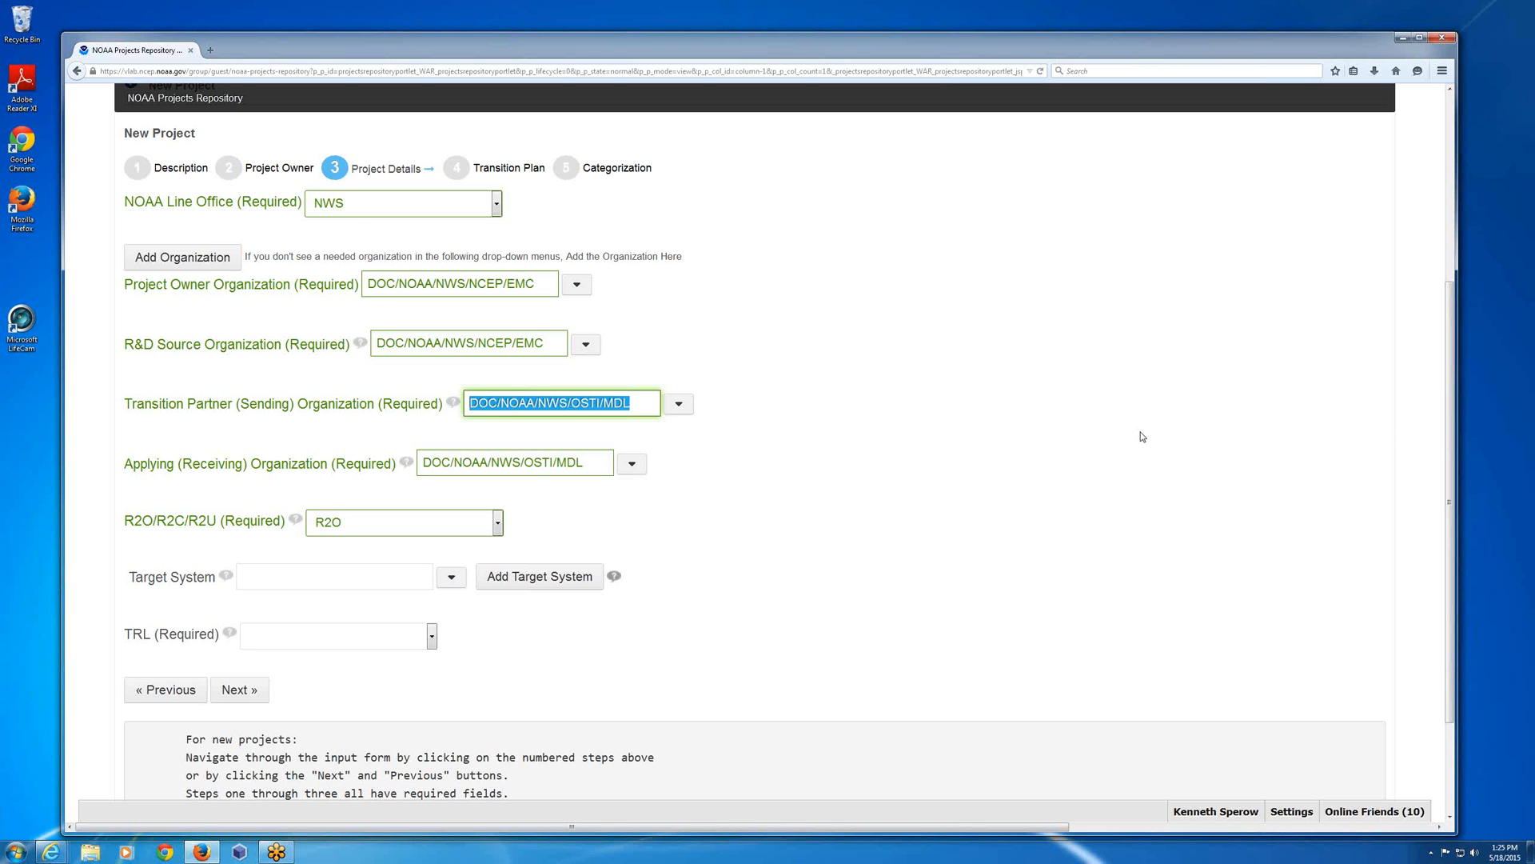
type("em")
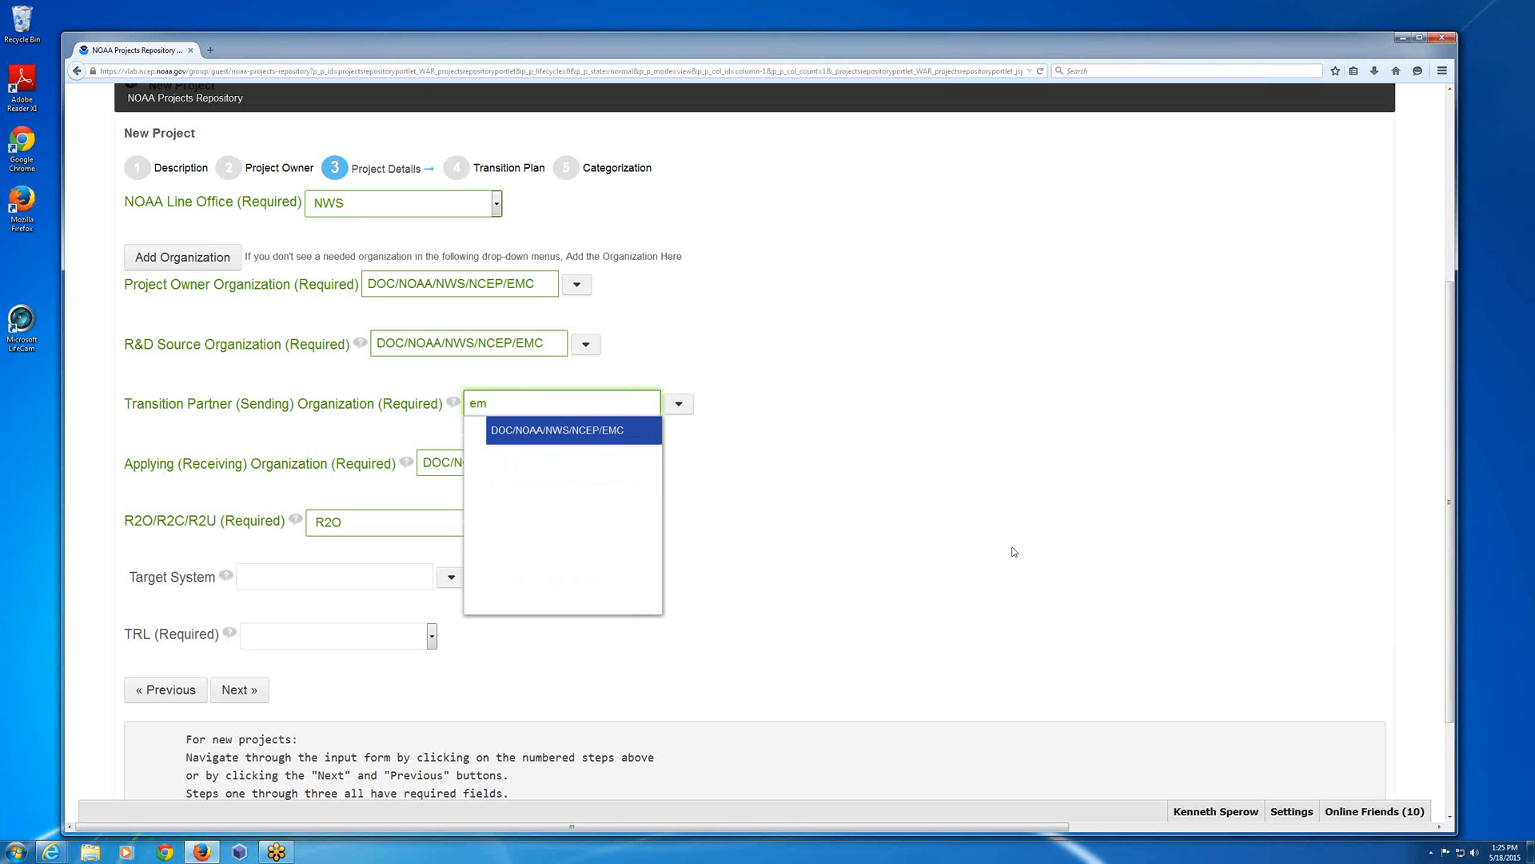
left_click(587, 435)
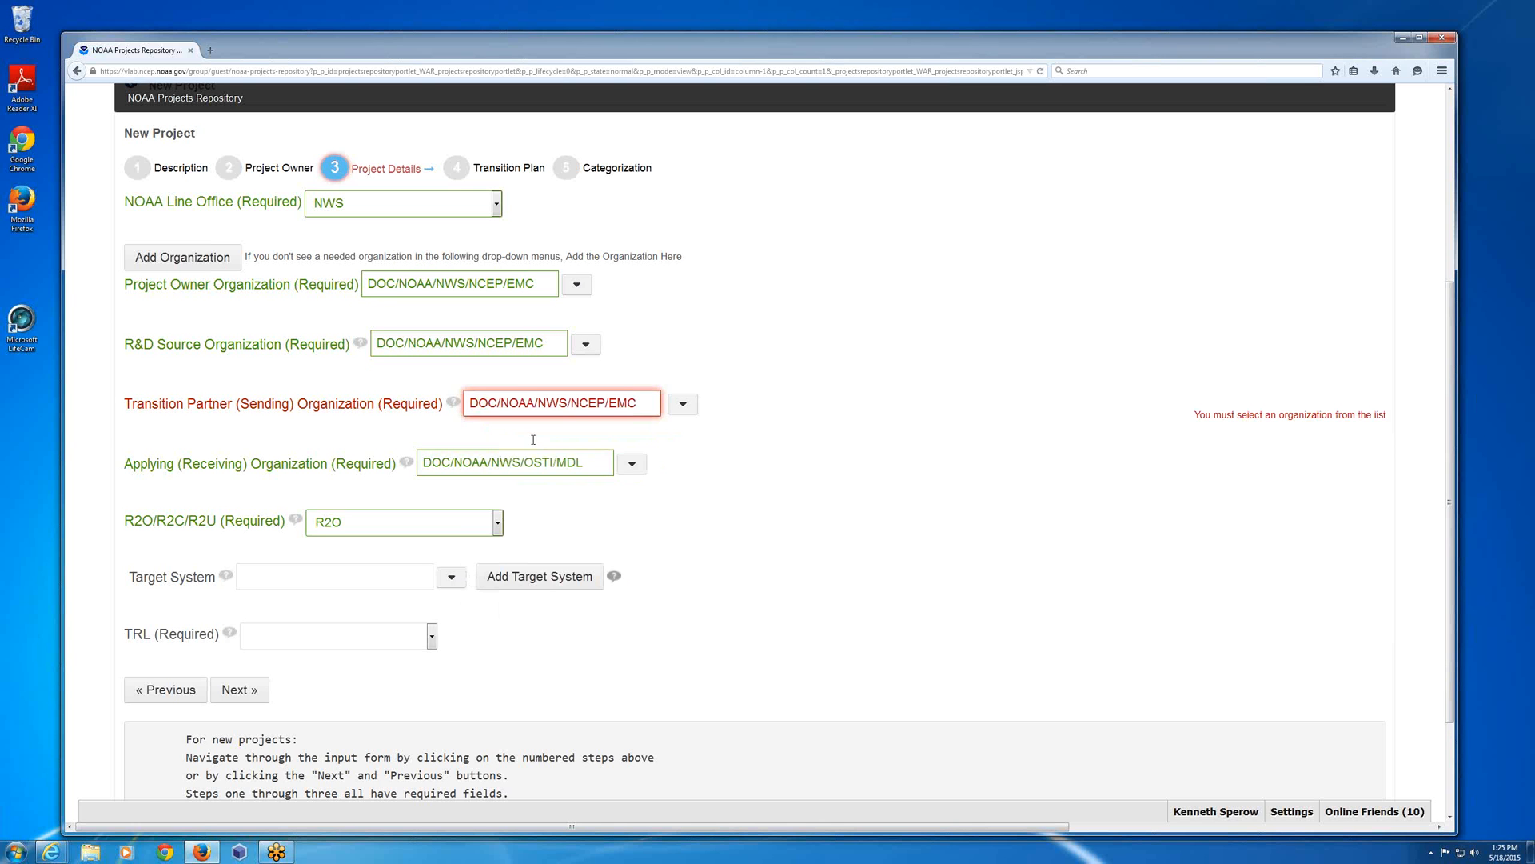
left_click(491, 461)
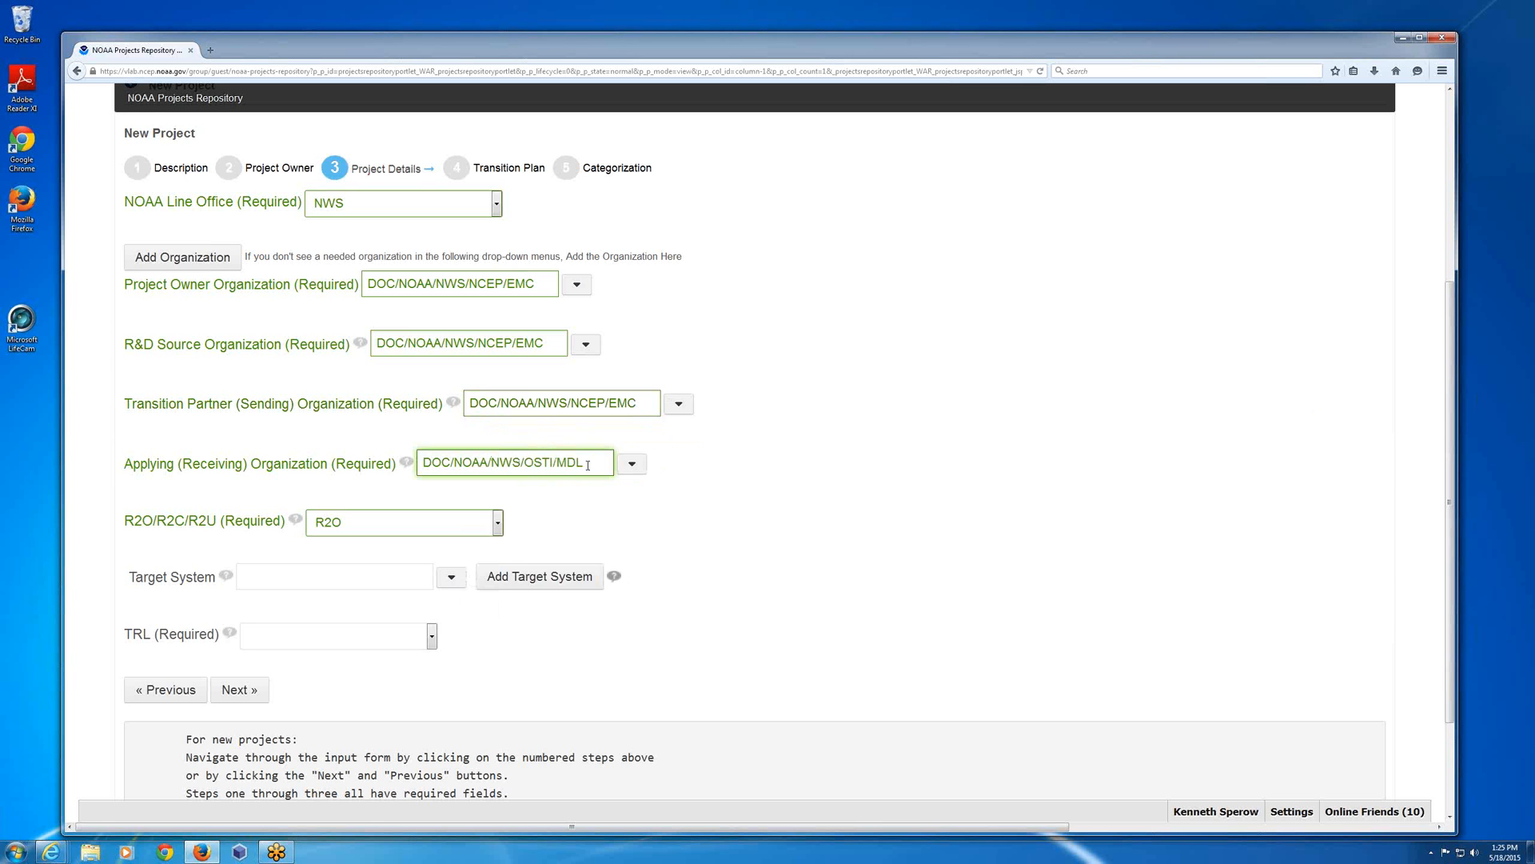
left_click_drag(584, 464, 356, 455)
type("nco")
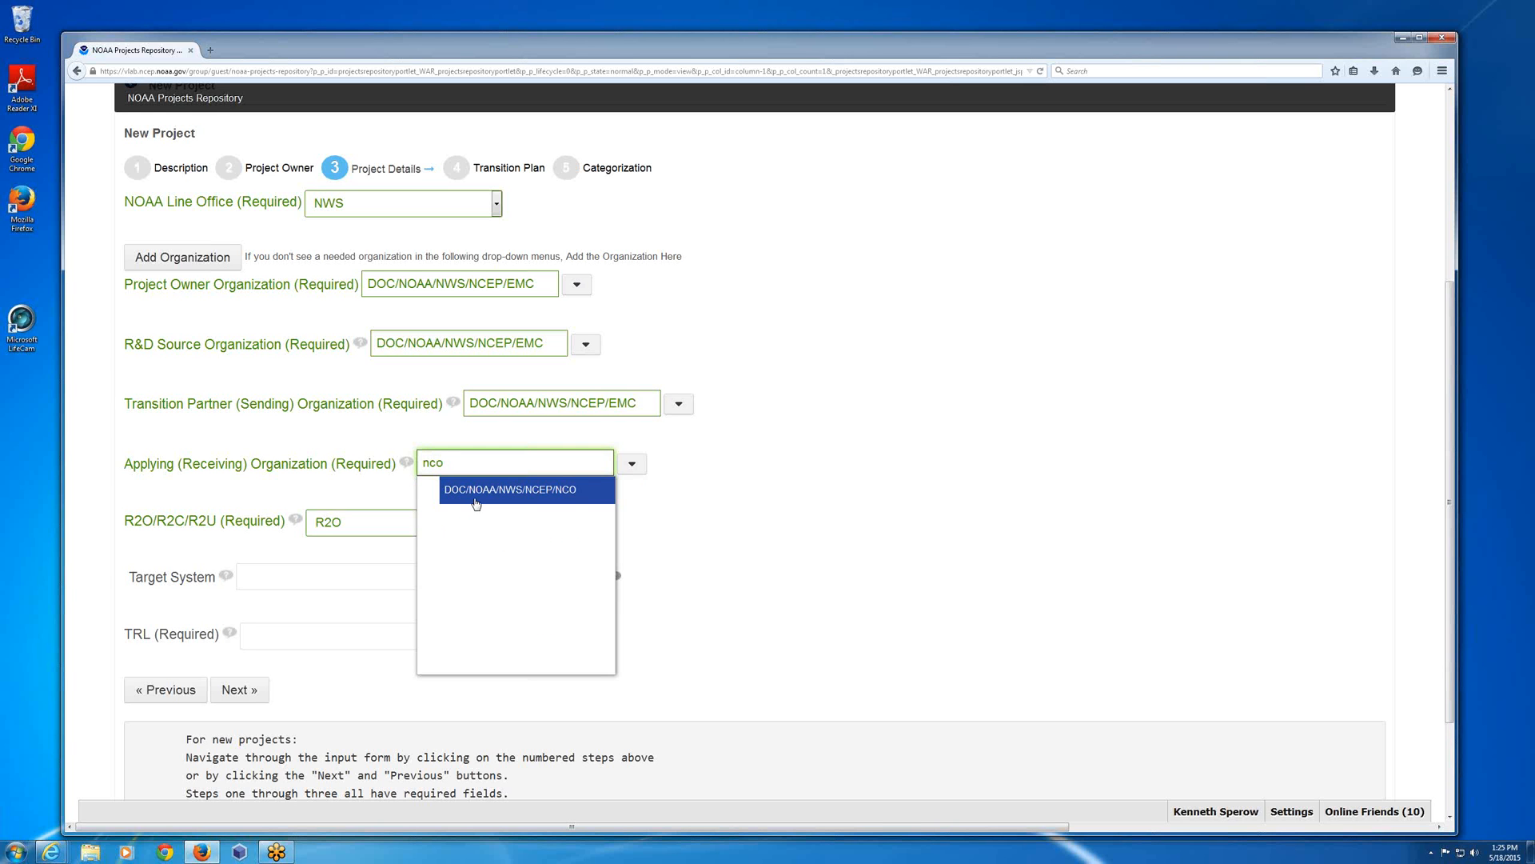
left_click(476, 496)
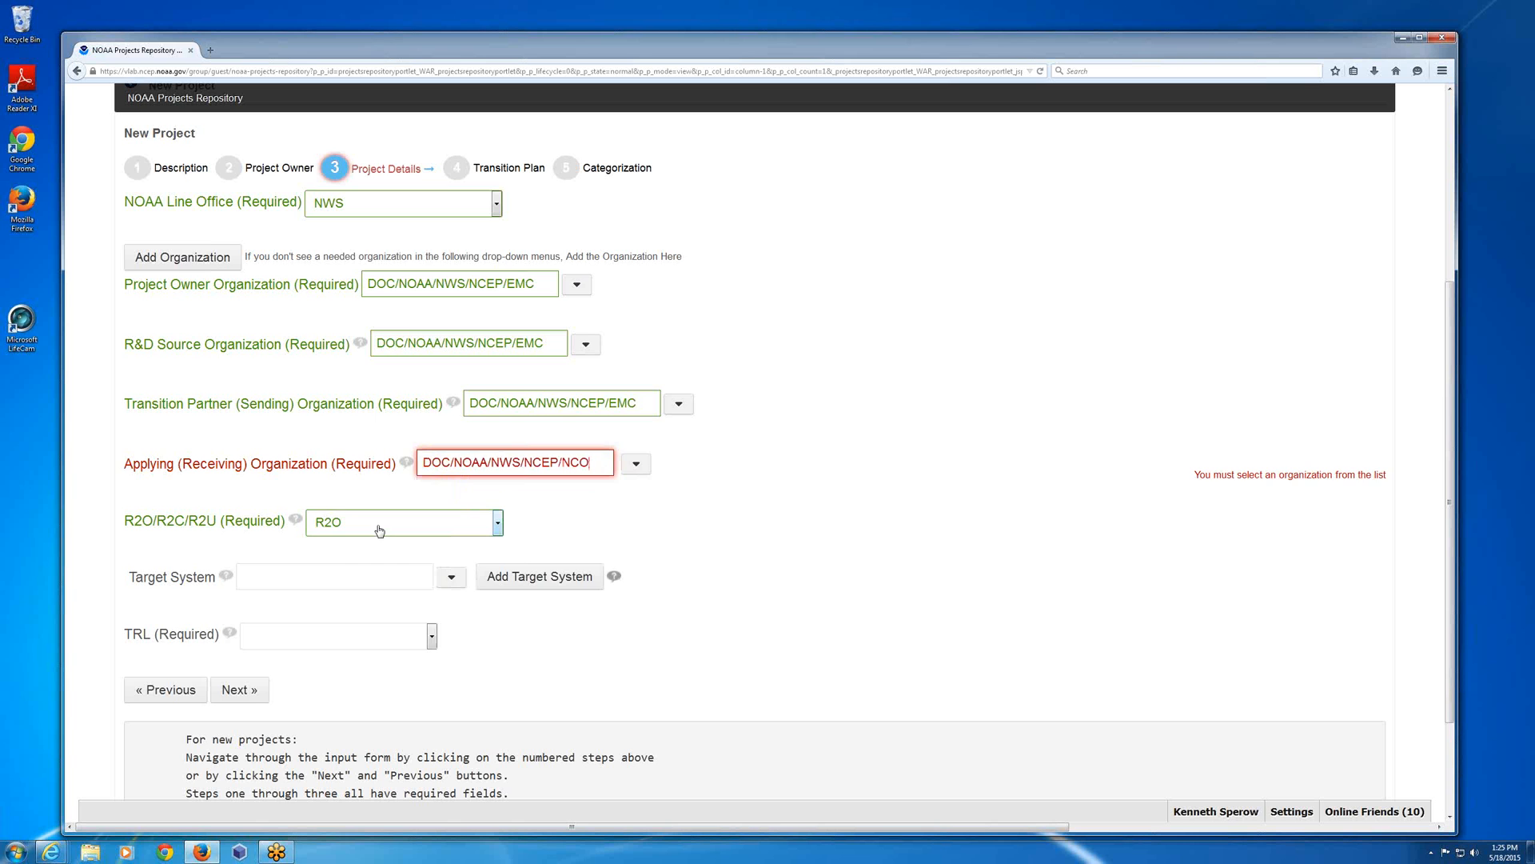
left_click(379, 530)
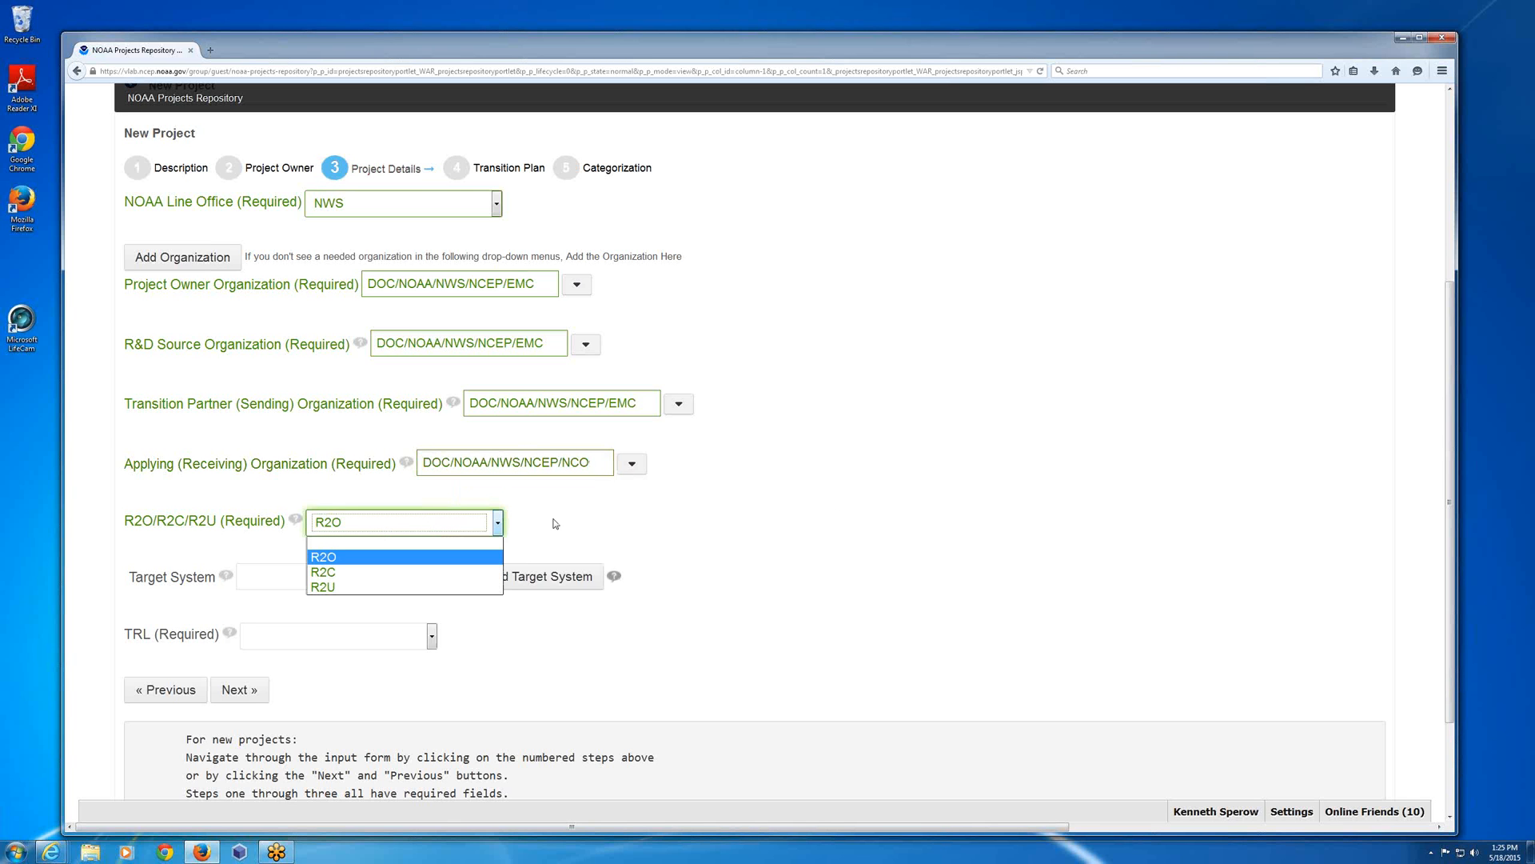
left_click(637, 523)
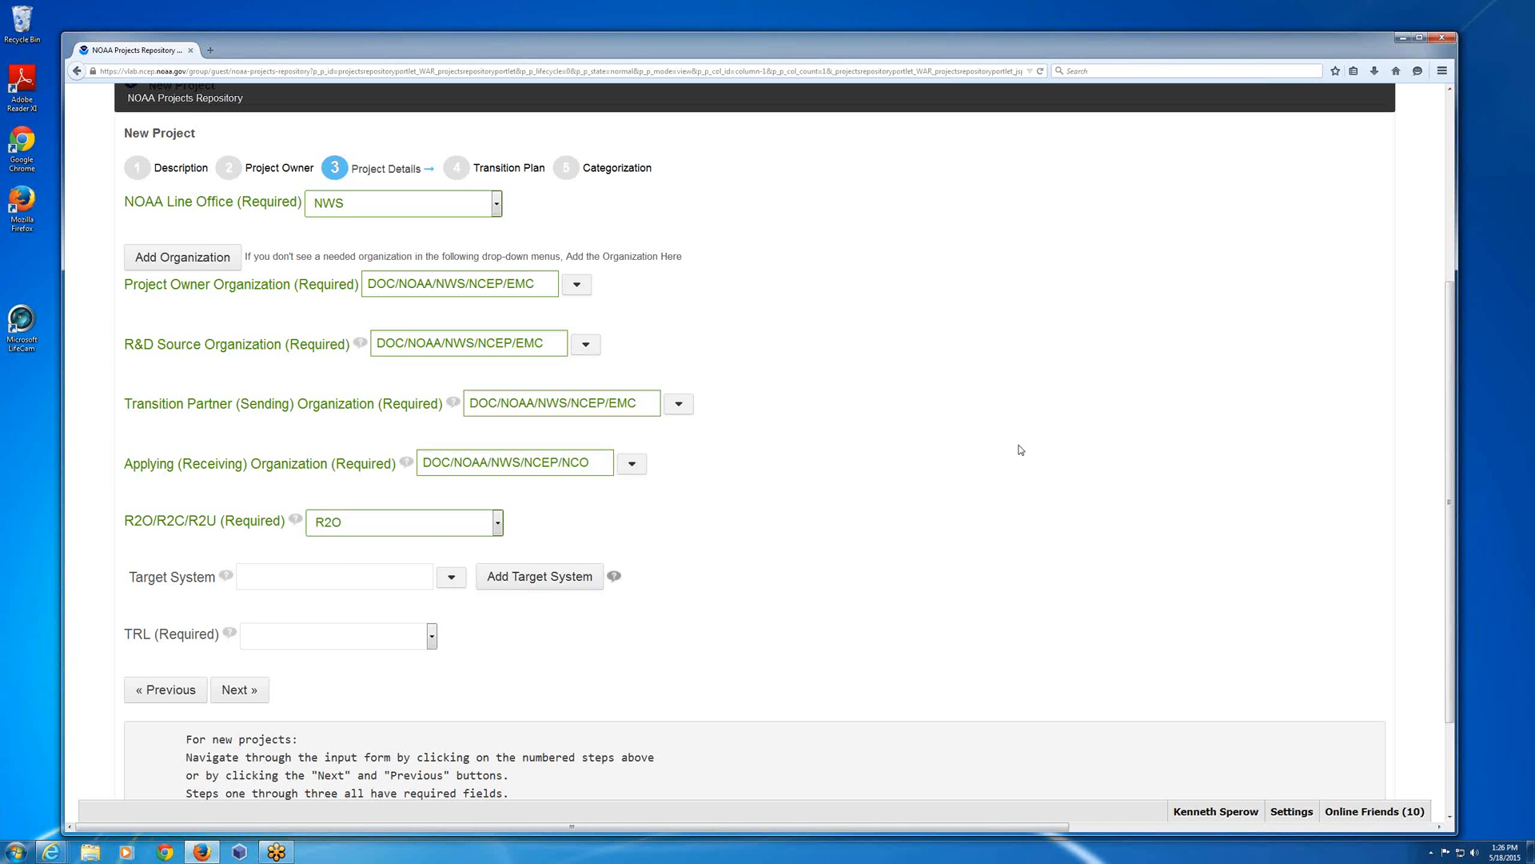
Set the Target System to IDP and the TRL to 7, system prototyping demonstration in an operational environment, and proceed to the Transition Plan step.
left_click(451, 576)
left_click_drag(430, 629, 422, 662)
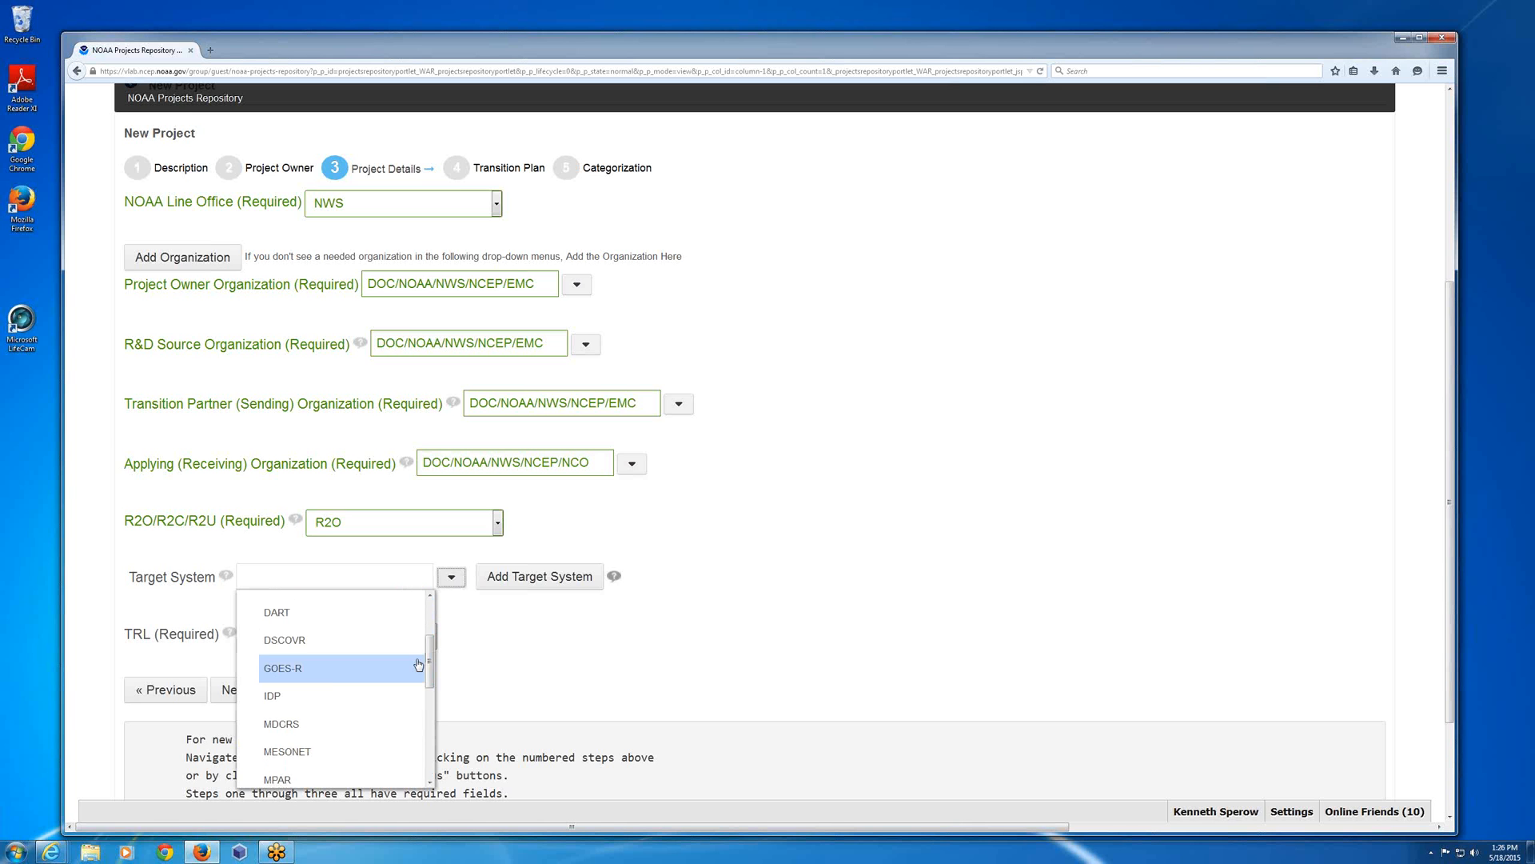
left_click(287, 710)
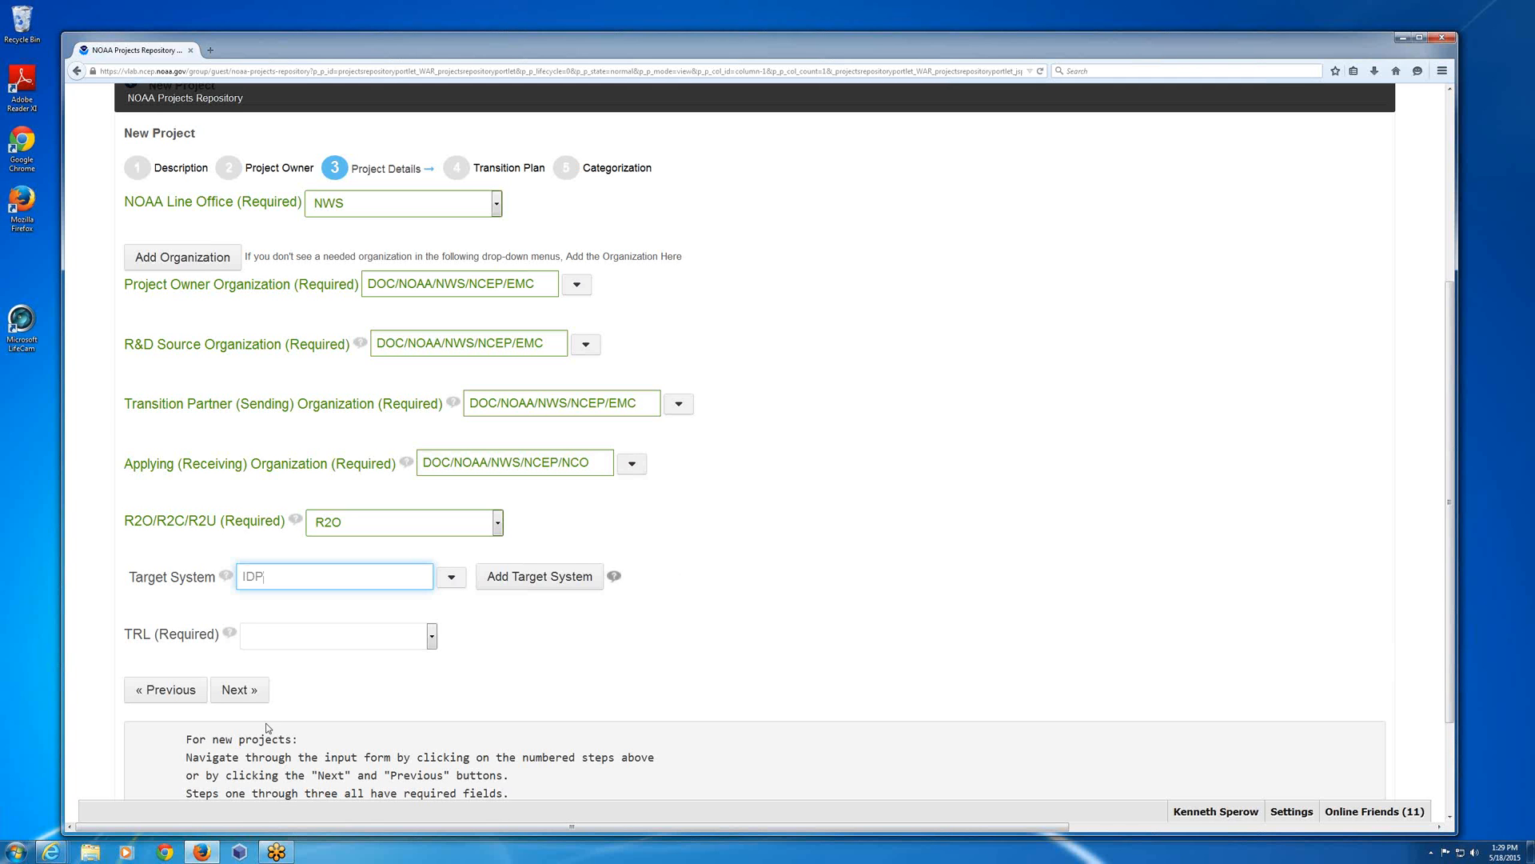
left_click(442, 637)
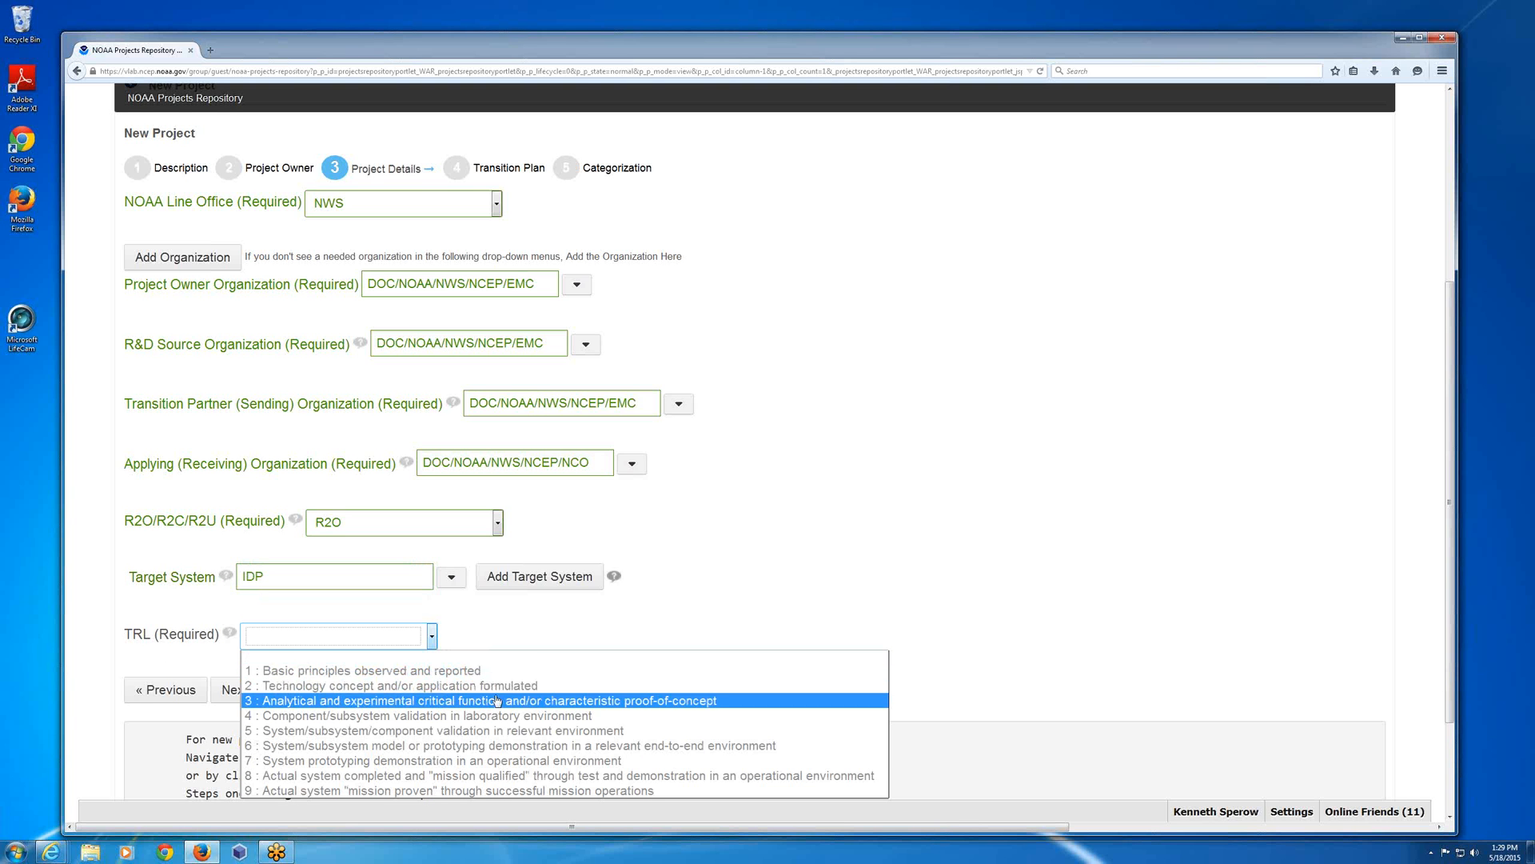
left_click(381, 767)
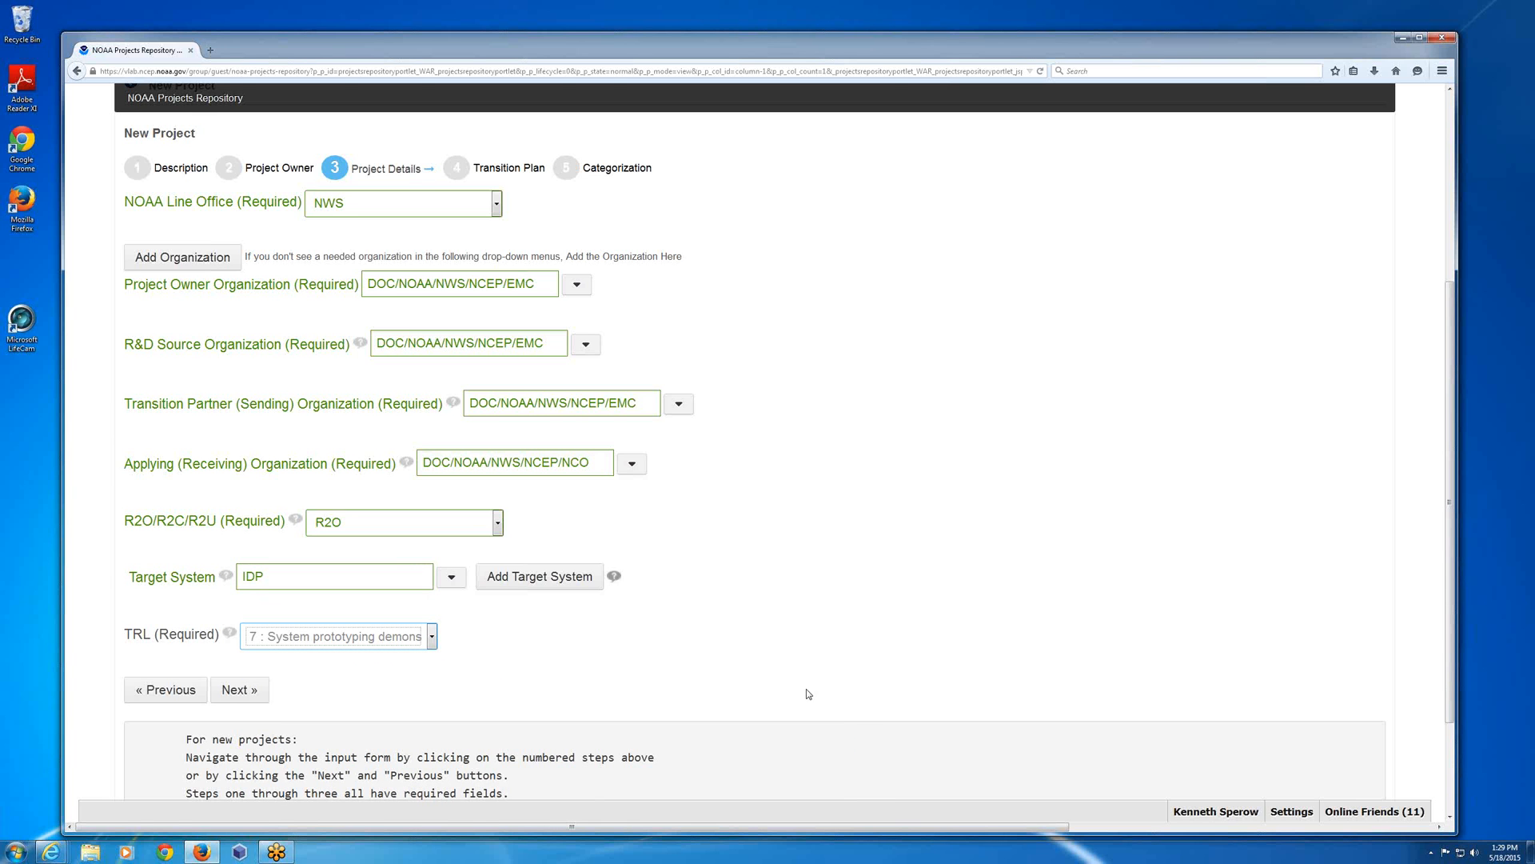
left_click(244, 691)
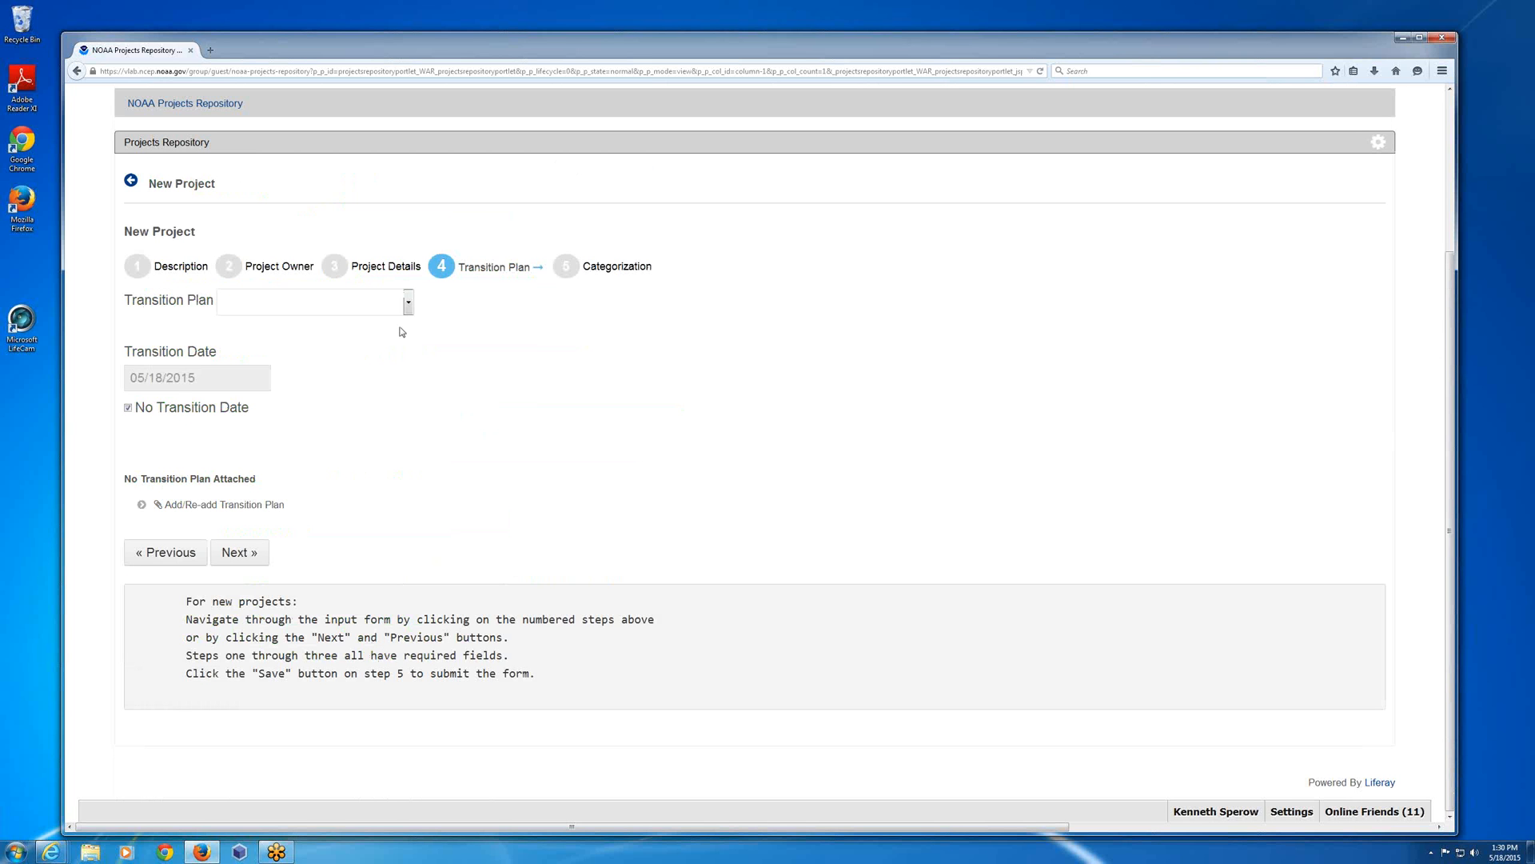
Set Transition Plan to Yes, enable the transition date and set it to 07/24/2015.
left_click(409, 305)
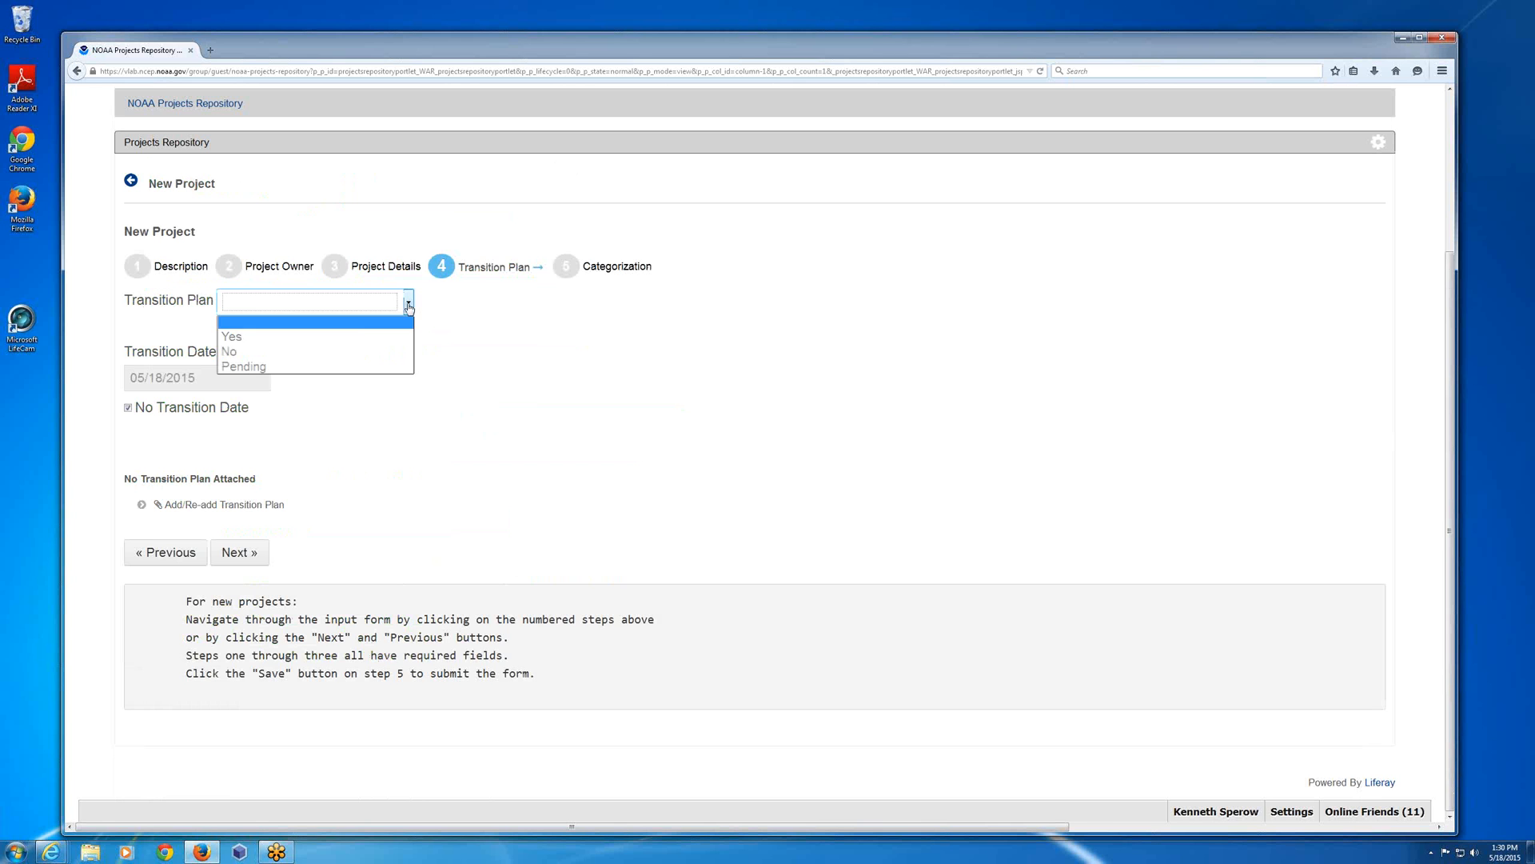
left_click(290, 335)
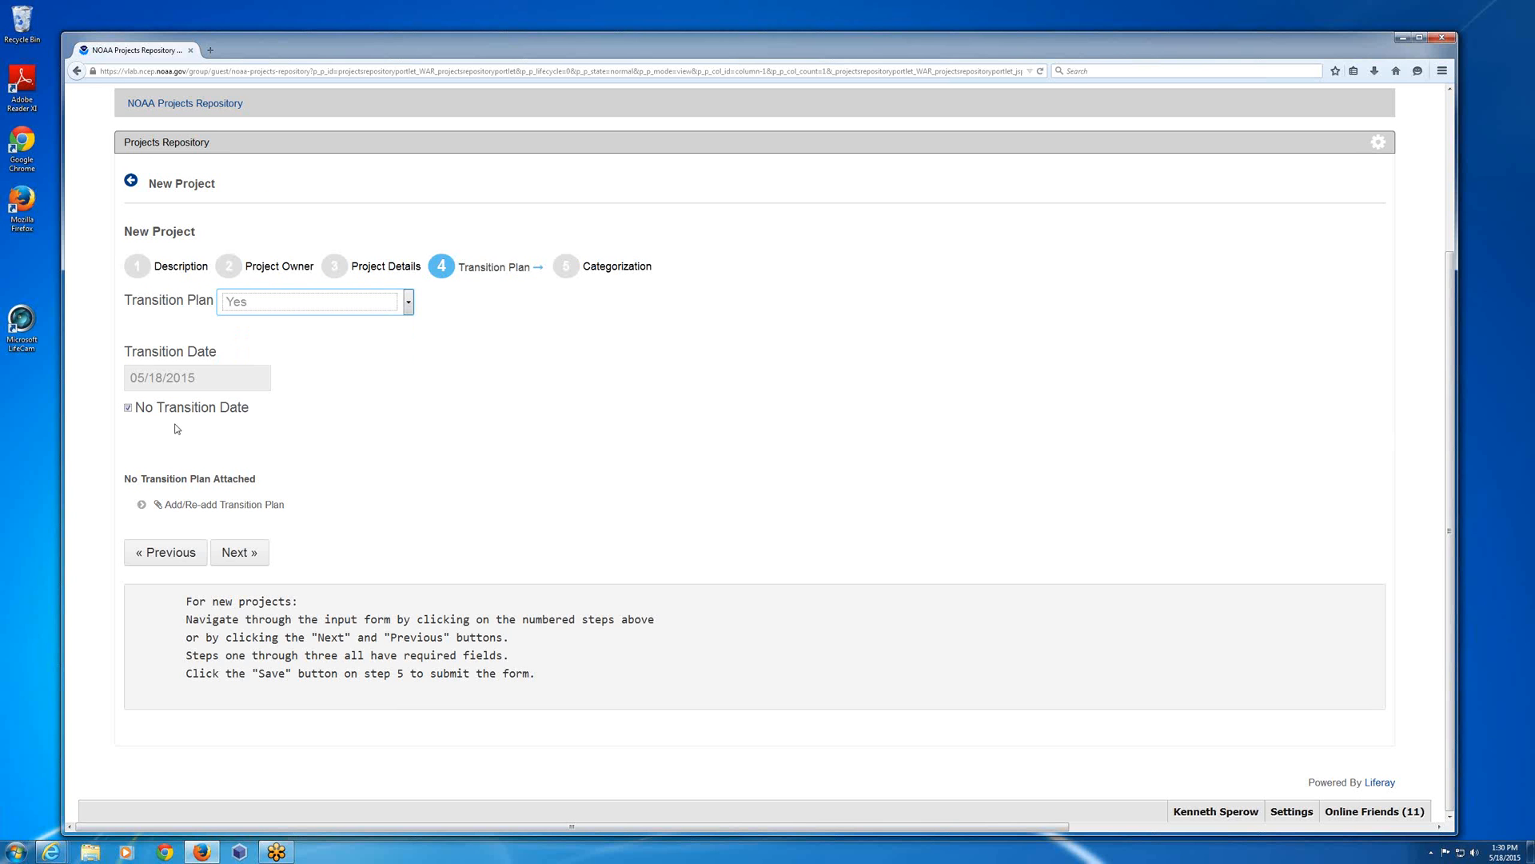
left_click(128, 408)
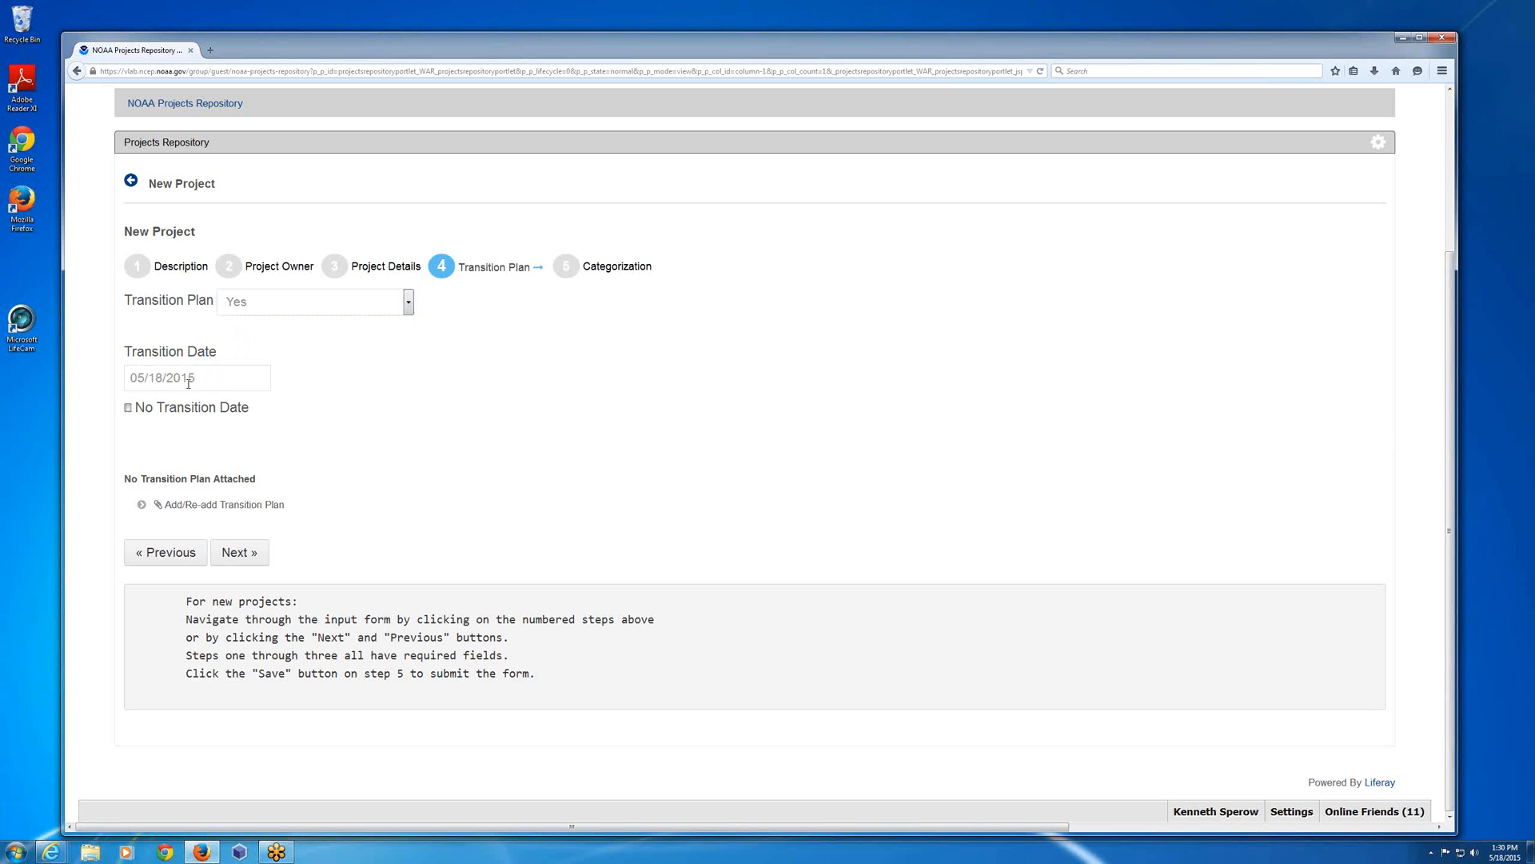
left_click(166, 374)
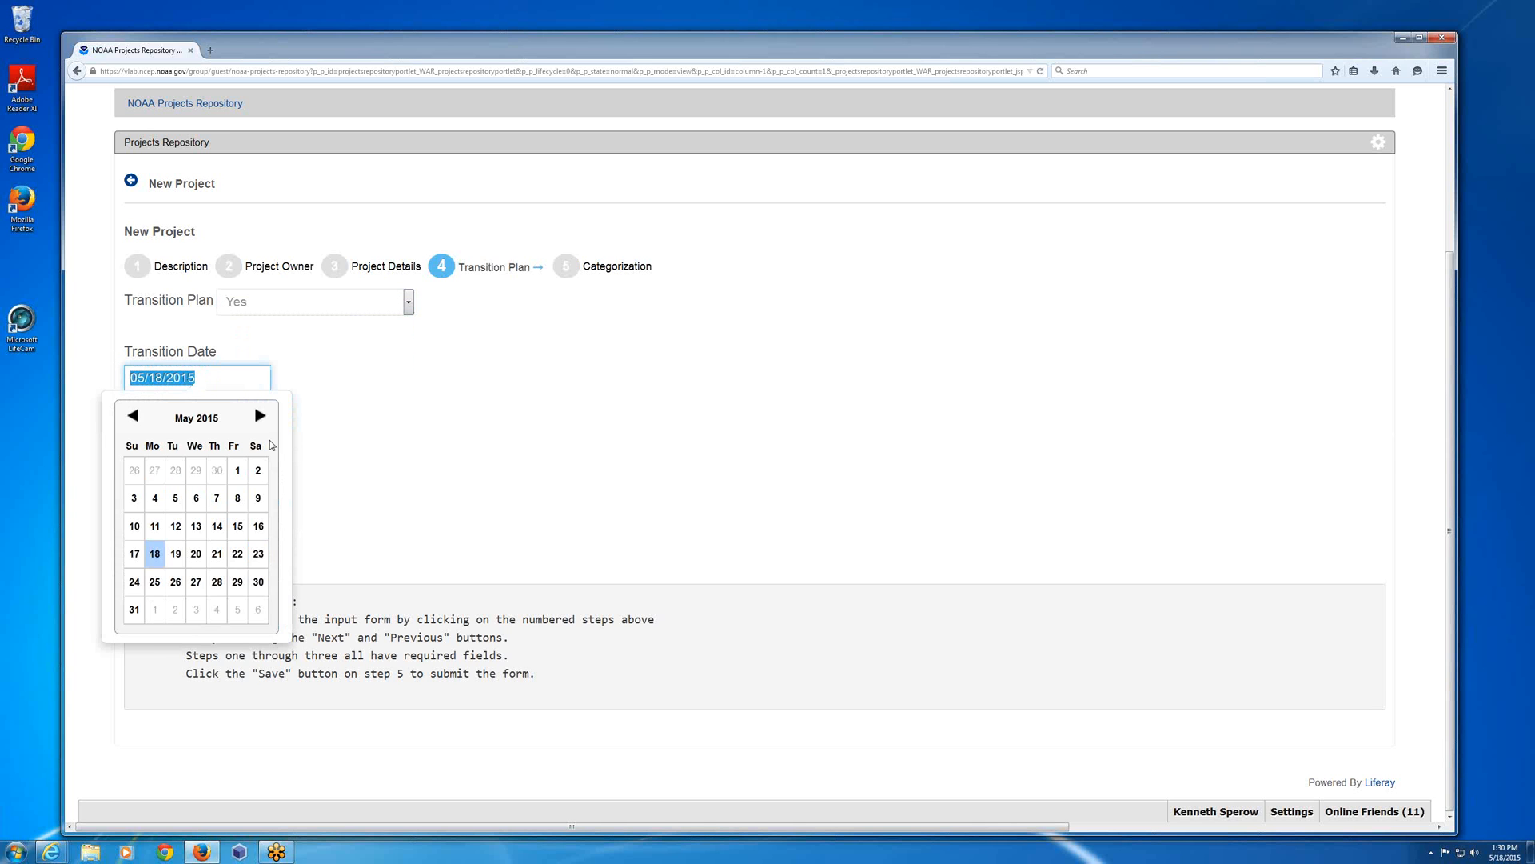
left_click(260, 415)
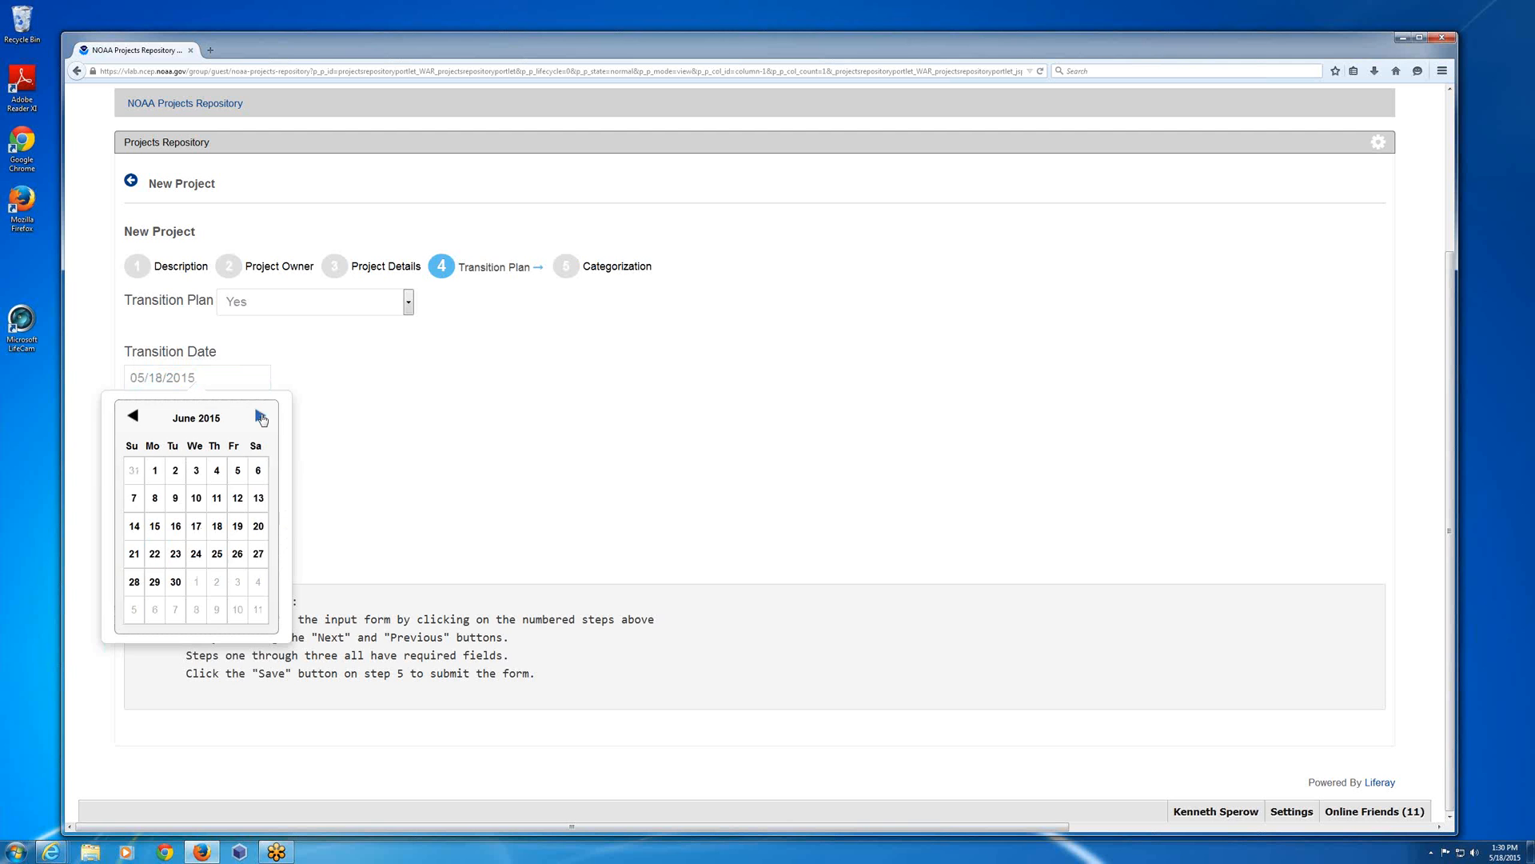
left_click(260, 415)
left_click(239, 555)
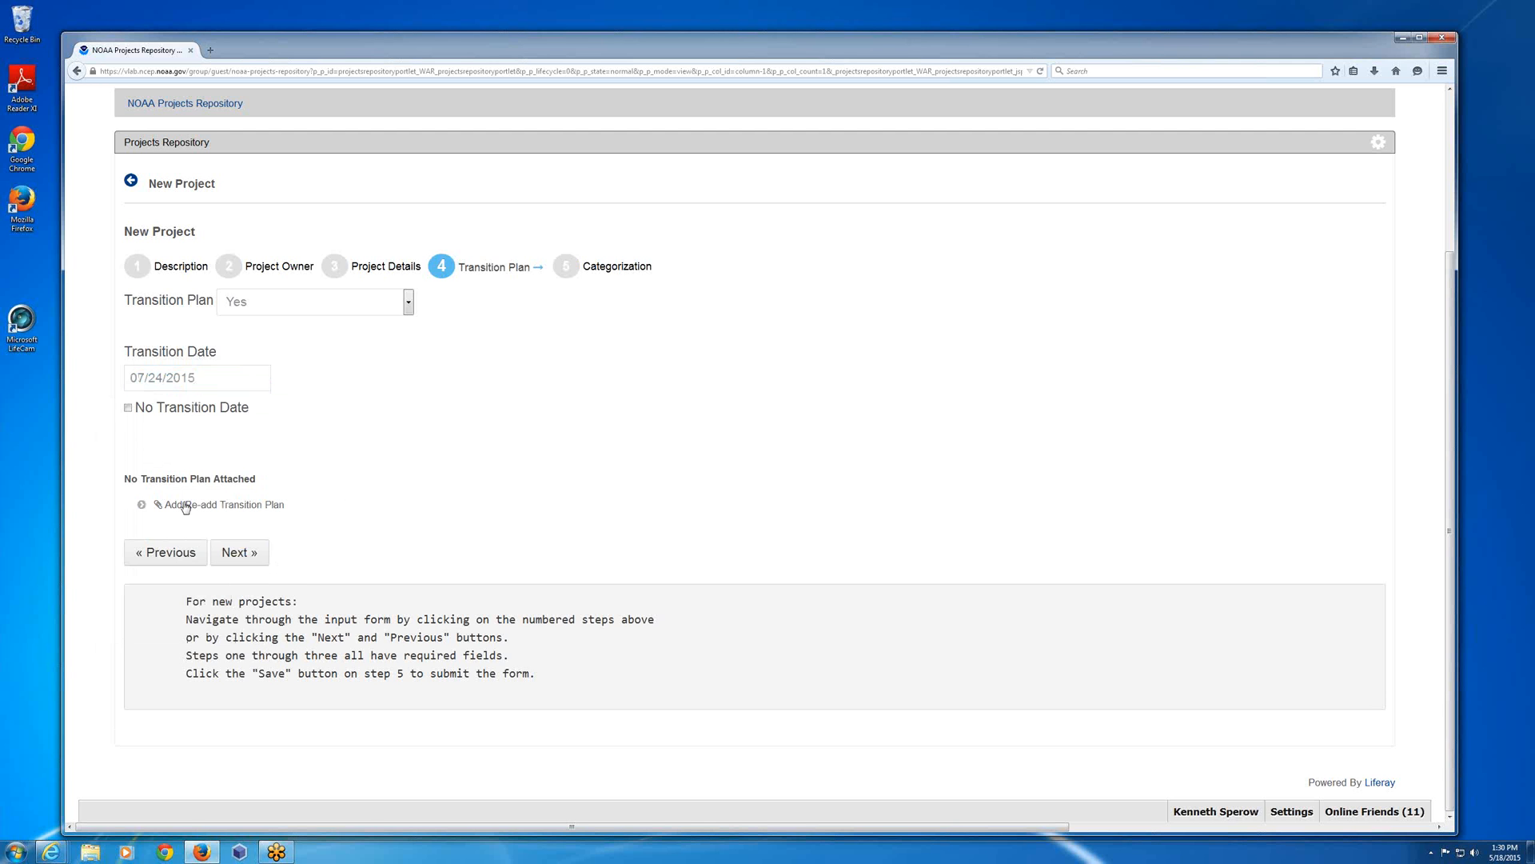
Attach MockTableInterfaces (2).pptx from Downloads as the transition plan and proceed to the Categorization step.
left_click(143, 505)
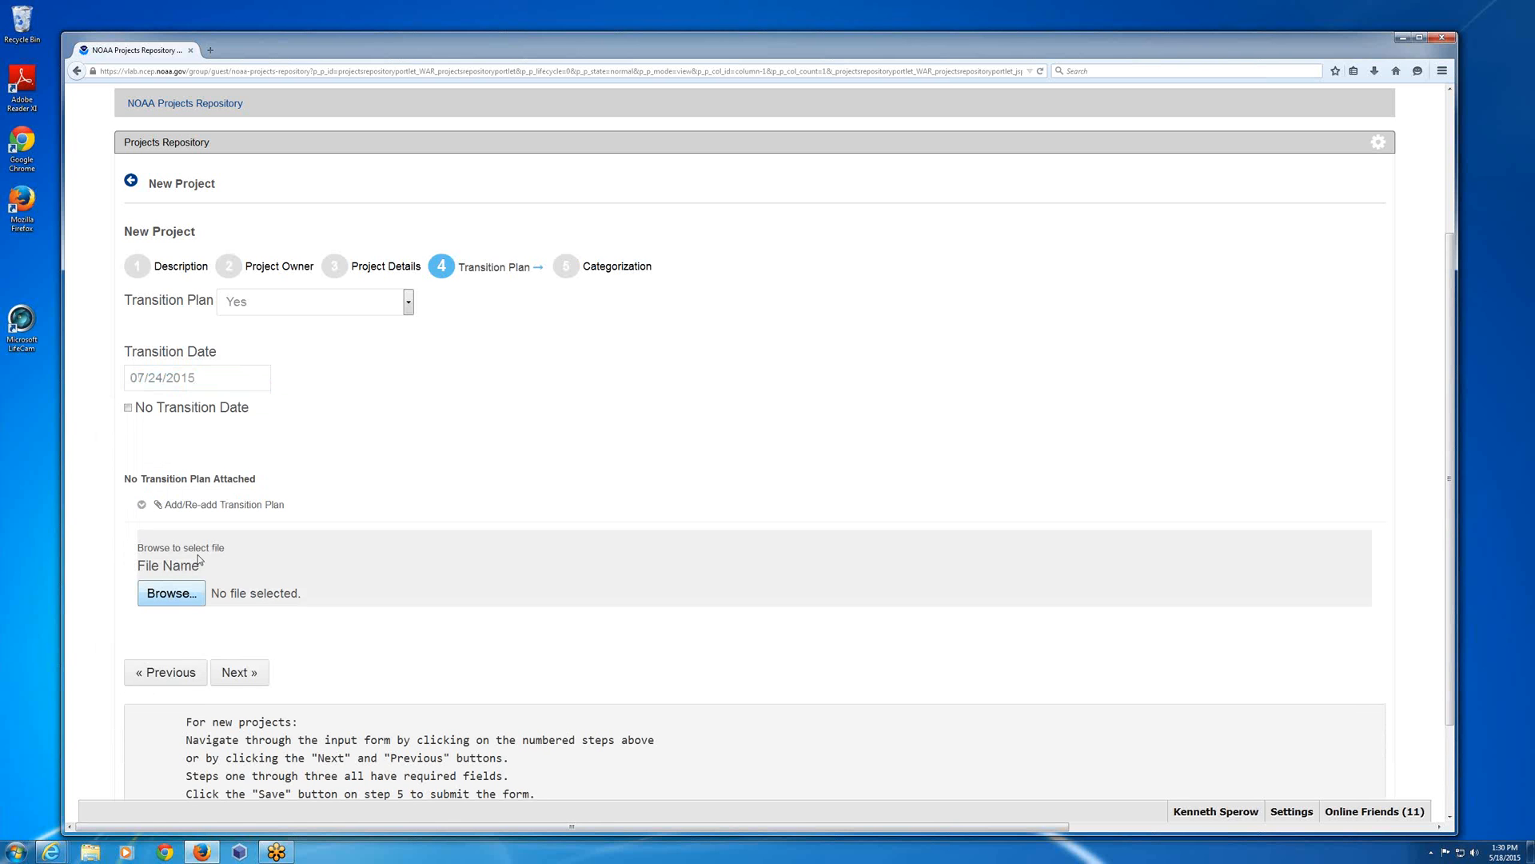
left_click(177, 597)
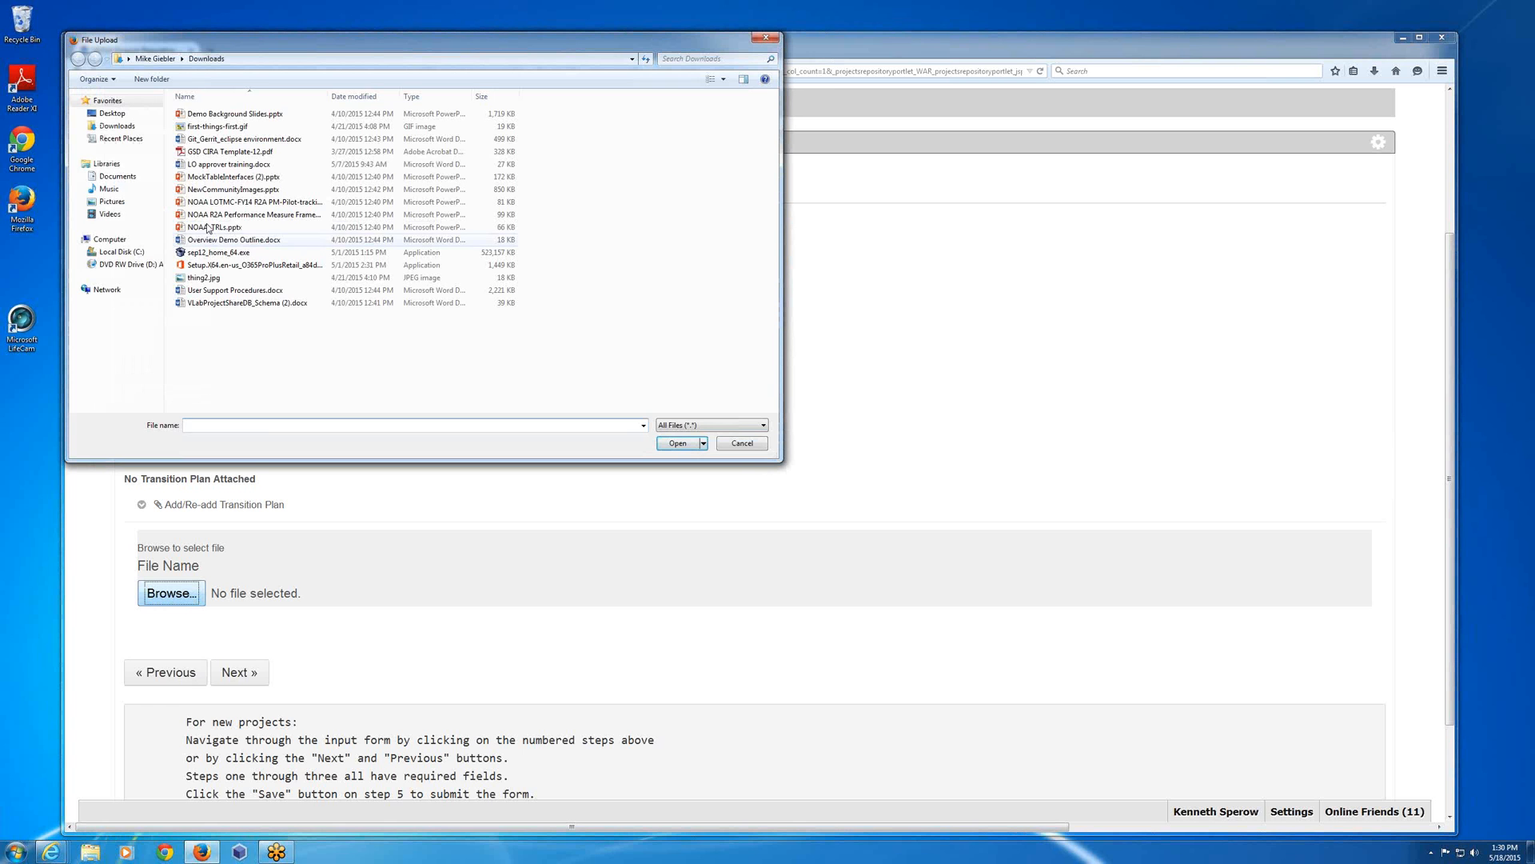
left_click(232, 177)
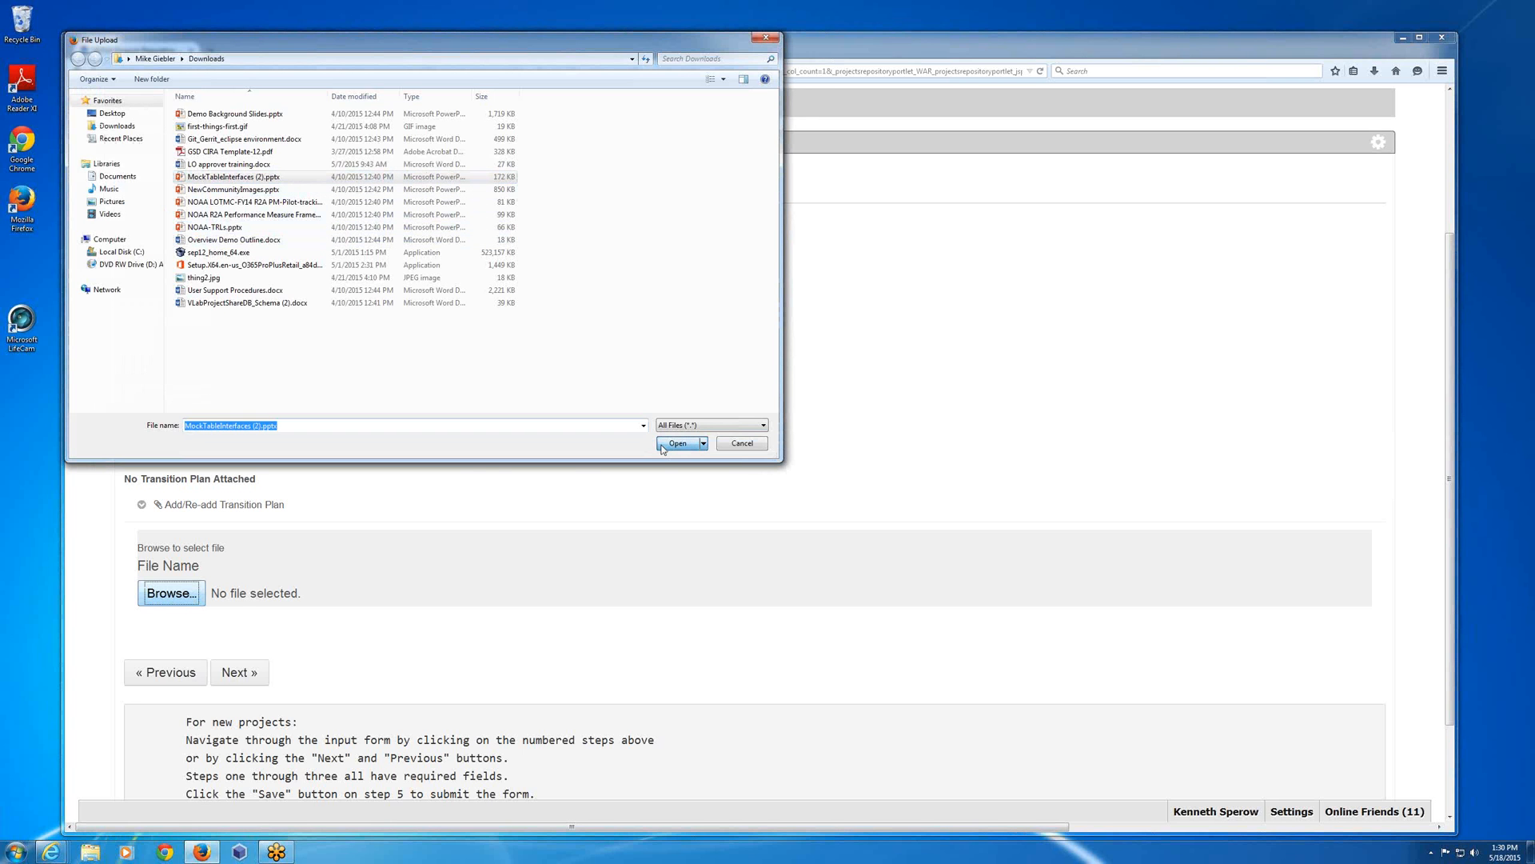
left_click(677, 444)
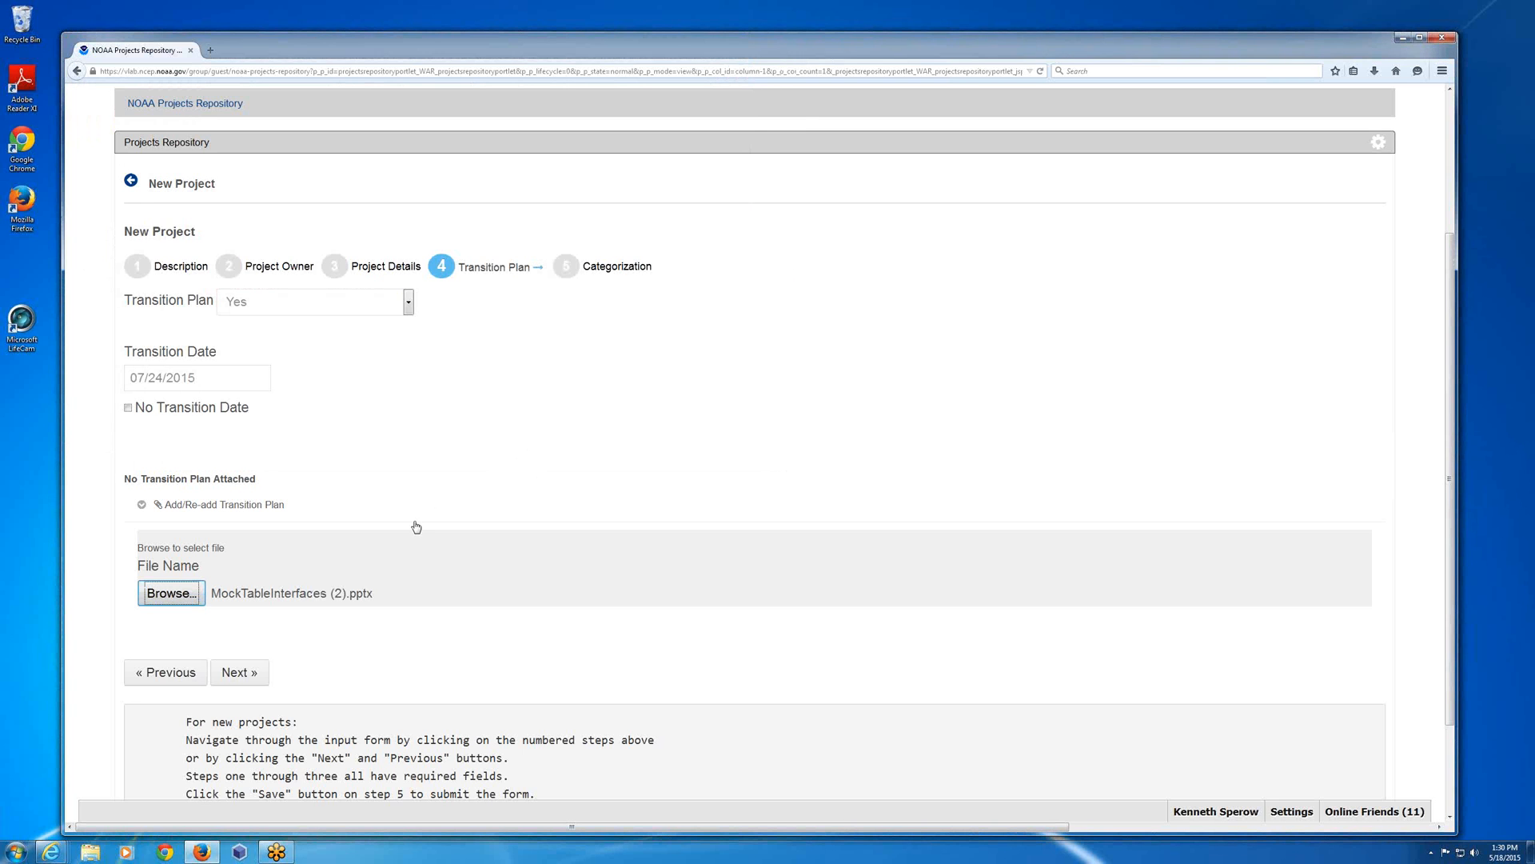
left_click(240, 676)
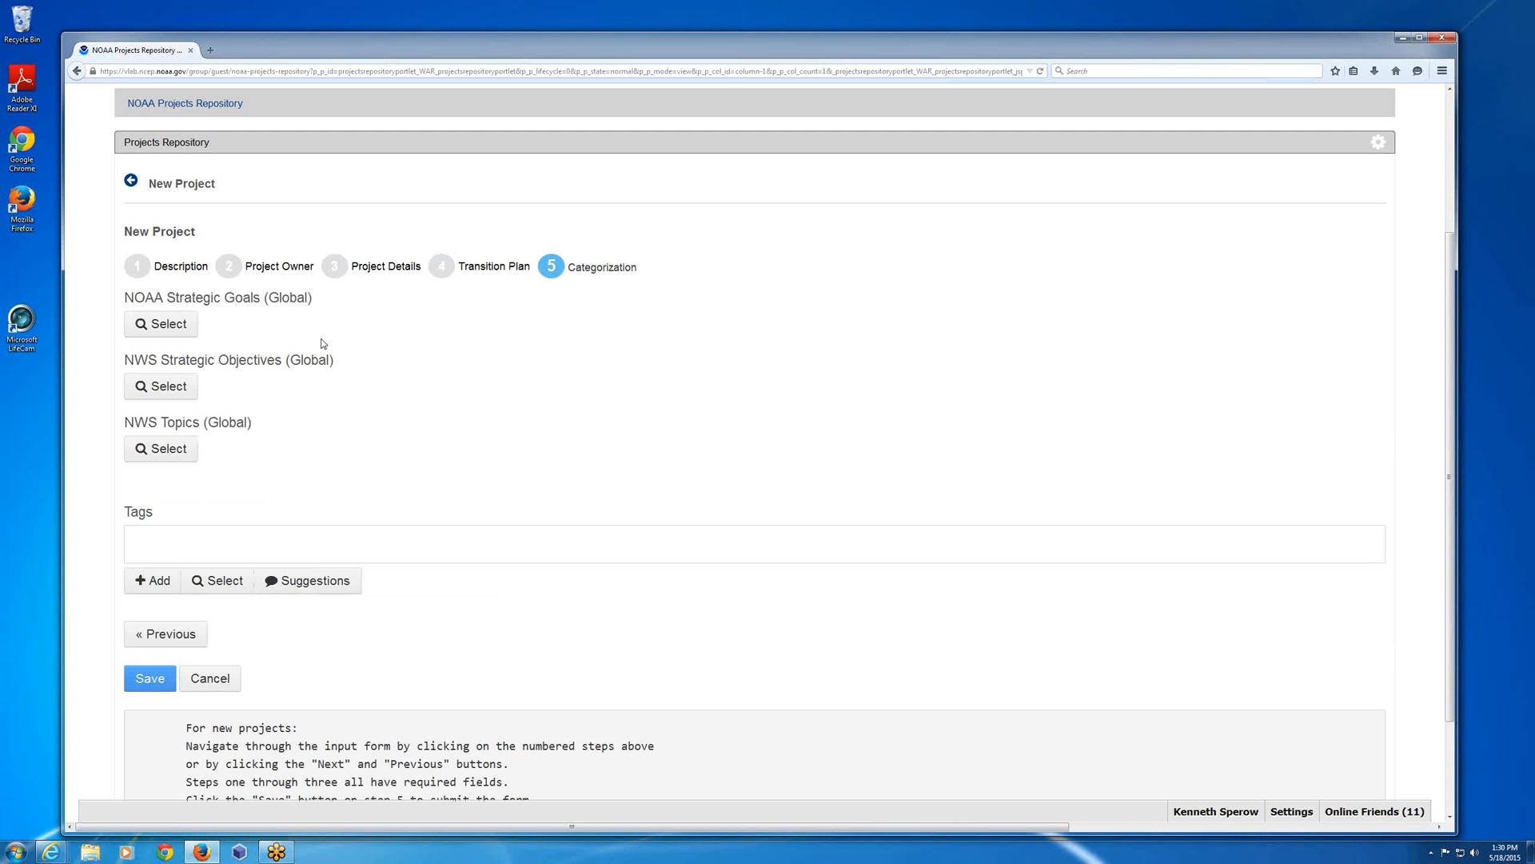
Categorize the project under the NOAA Strategic Goal Weather-Ready Nation and add the existing tag "demo".
left_click(170, 331)
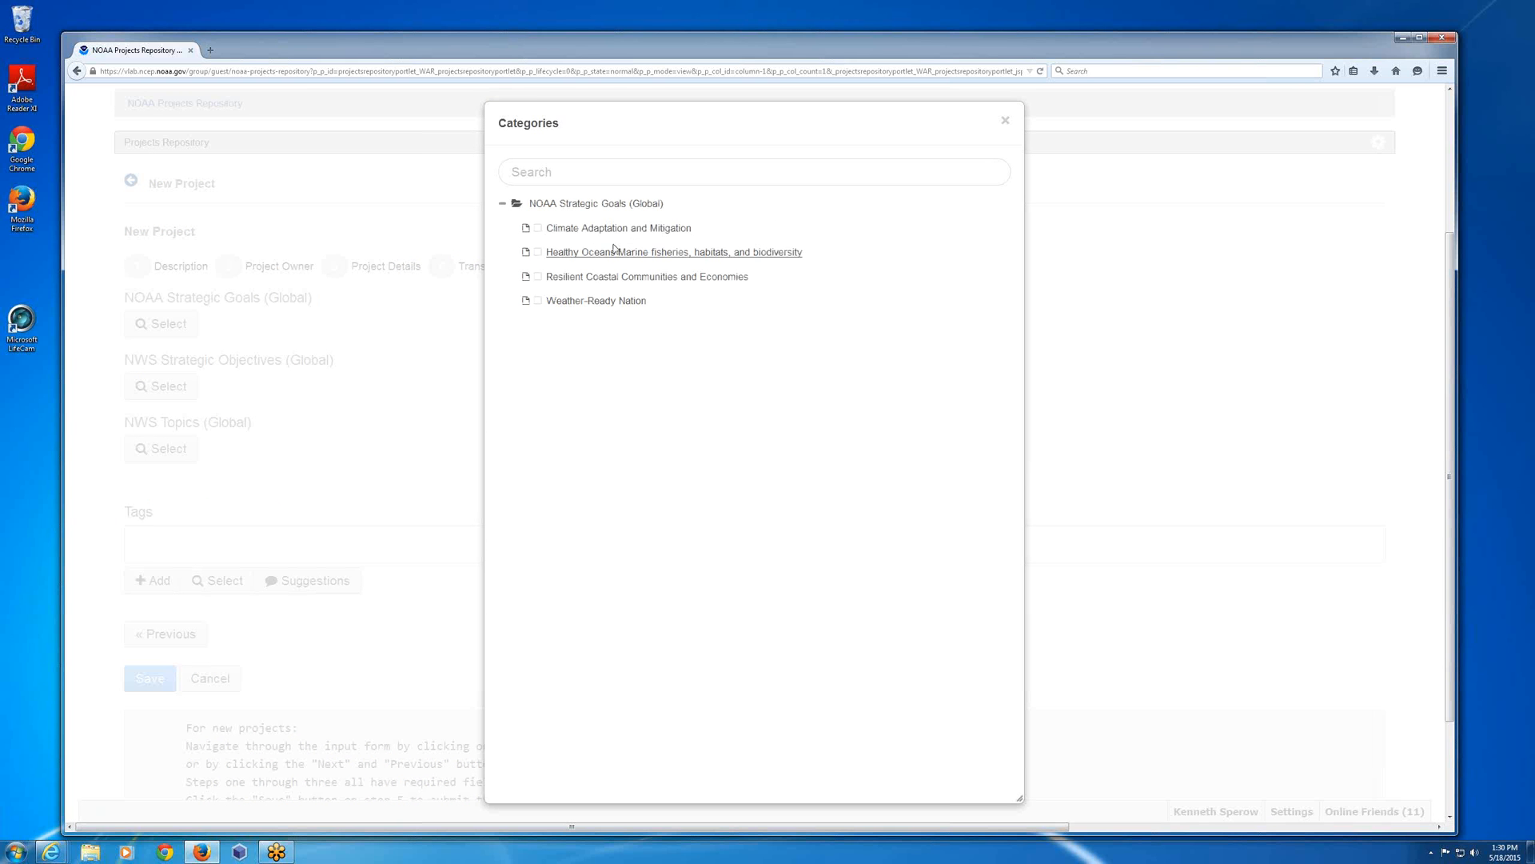
left_click(591, 302)
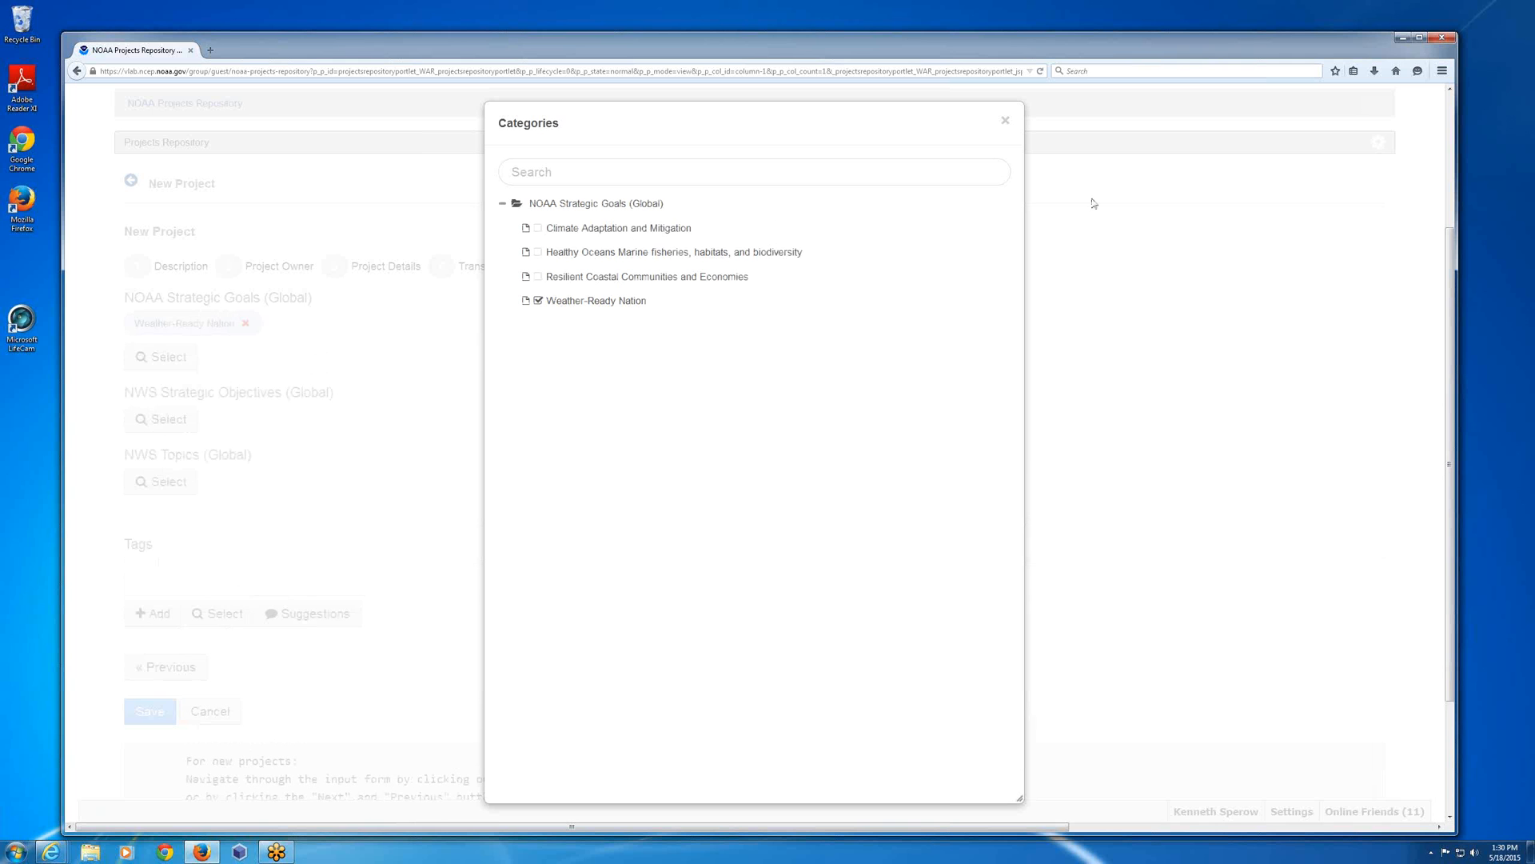
left_click(1005, 121)
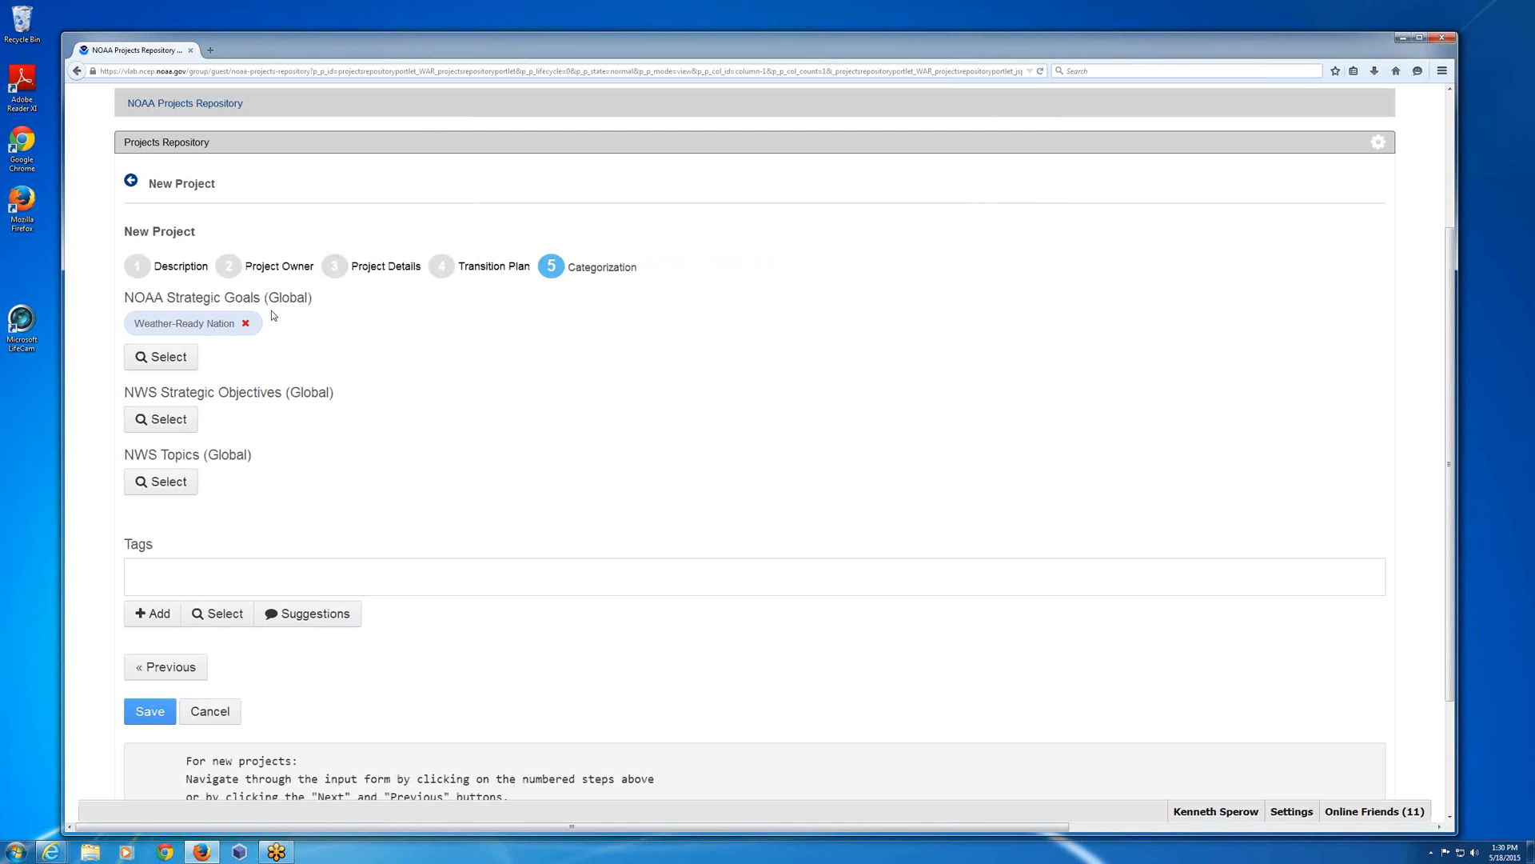
left_click(187, 565)
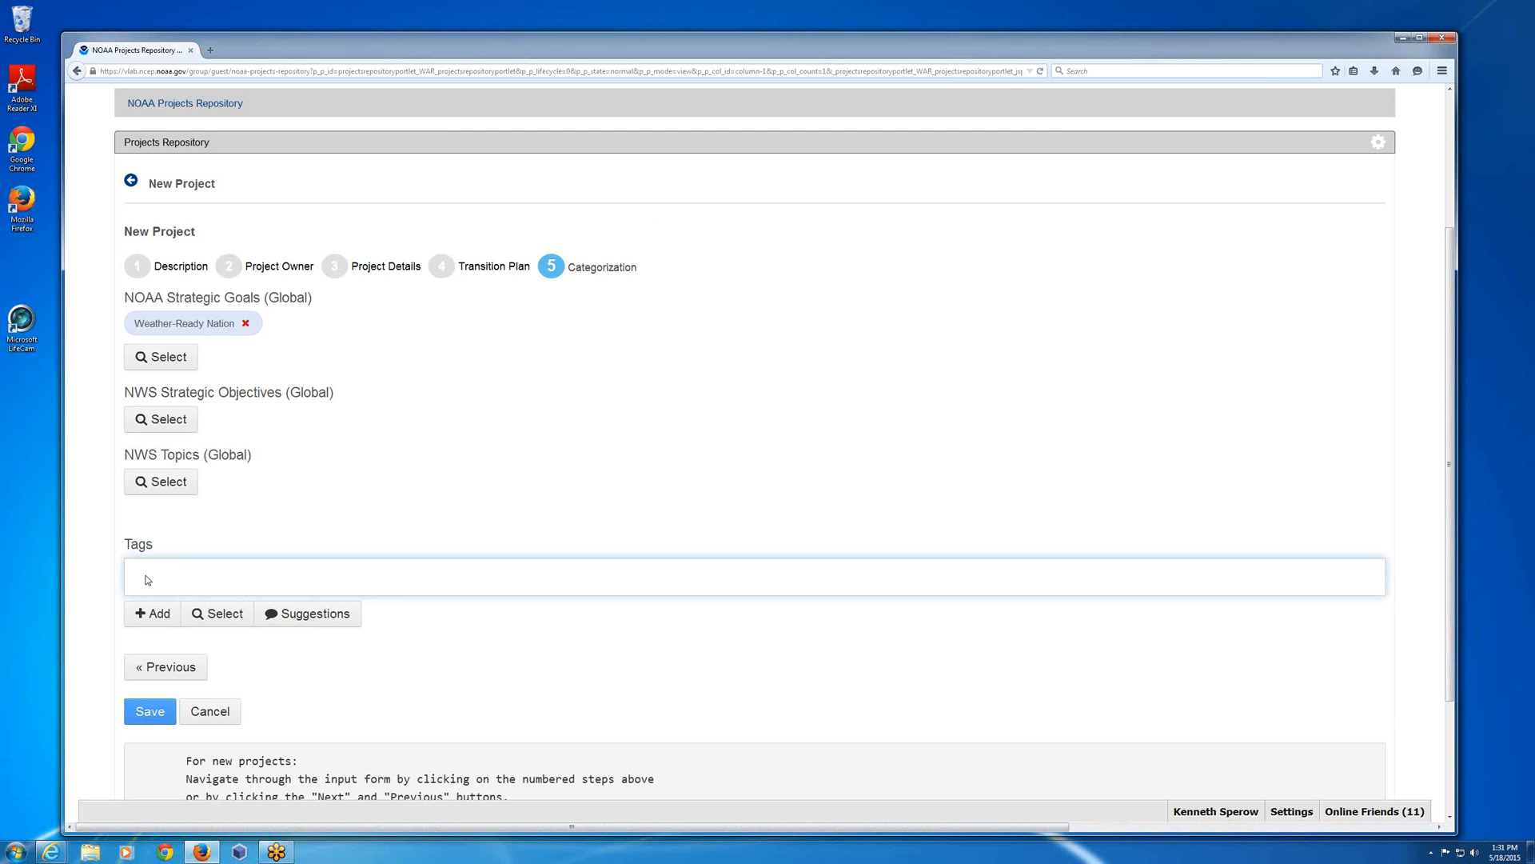
type("demo")
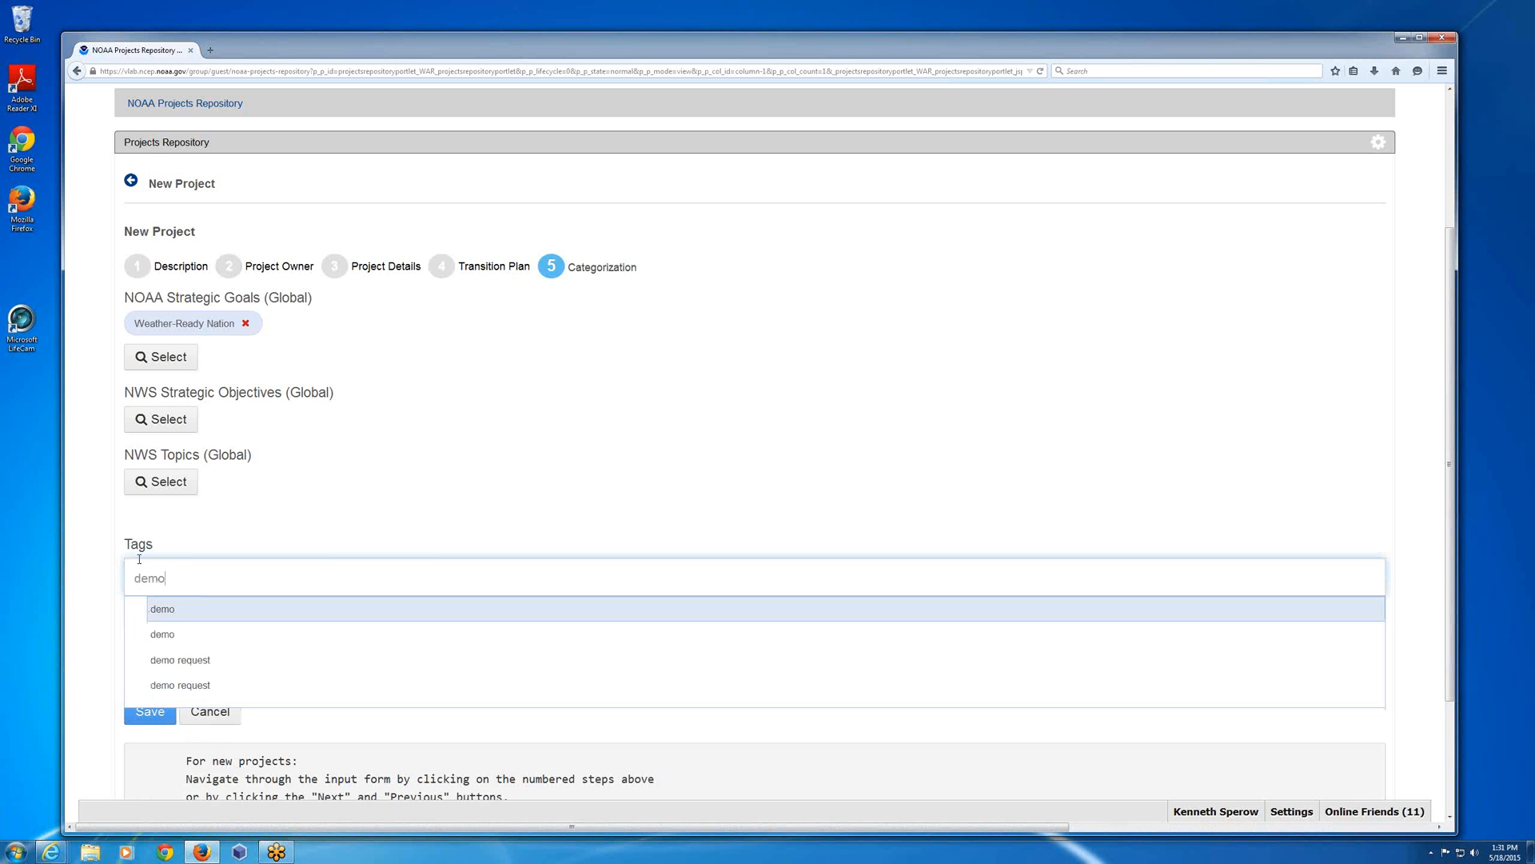
left_click(160, 610)
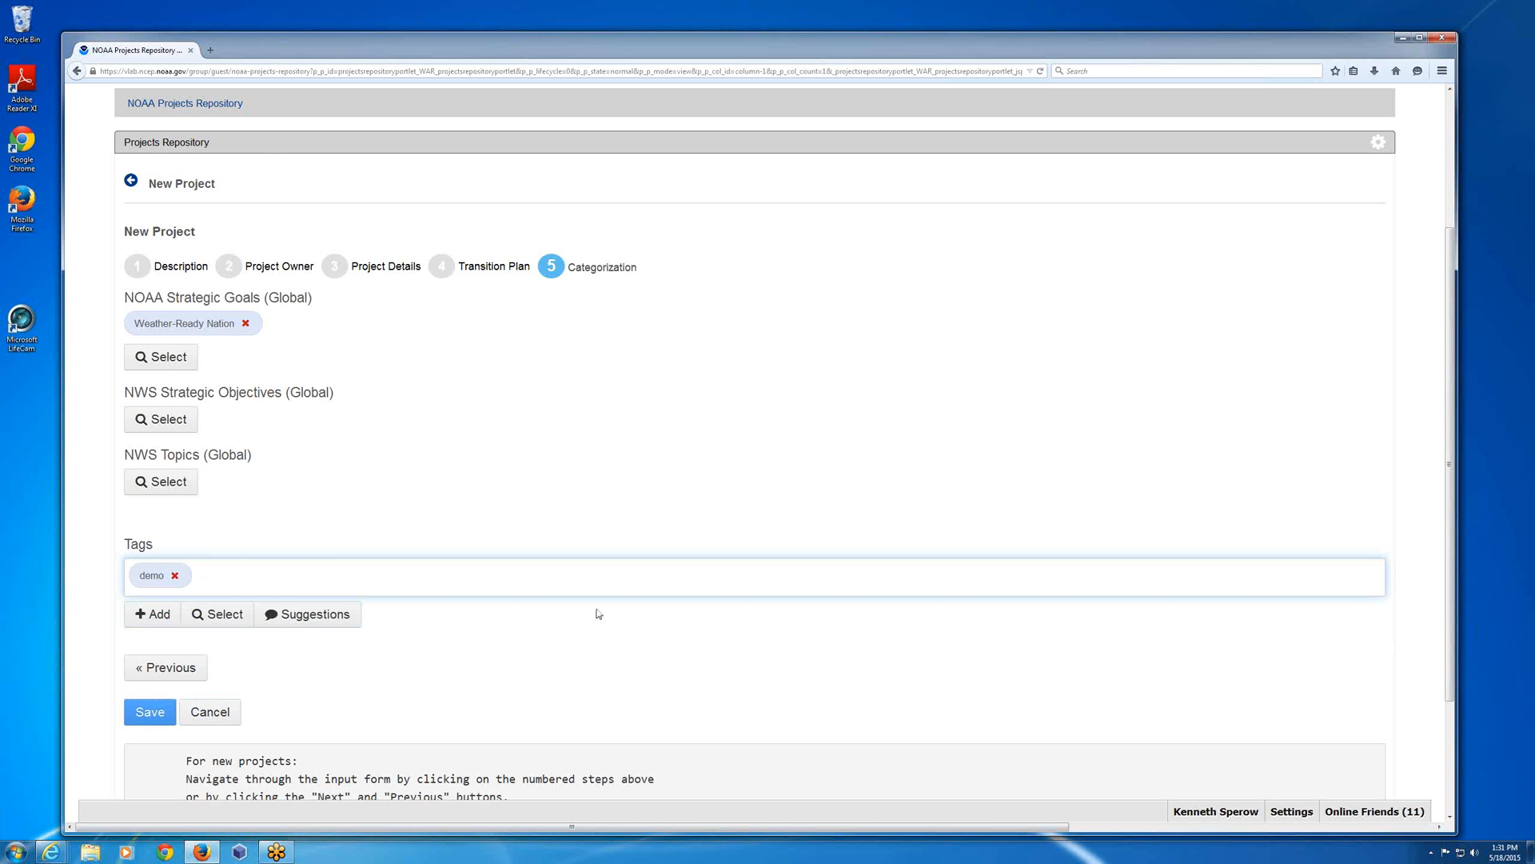
Save the new project and return to the list of repository projects.
scroll(598, 613, "down", 2)
left_click(149, 553)
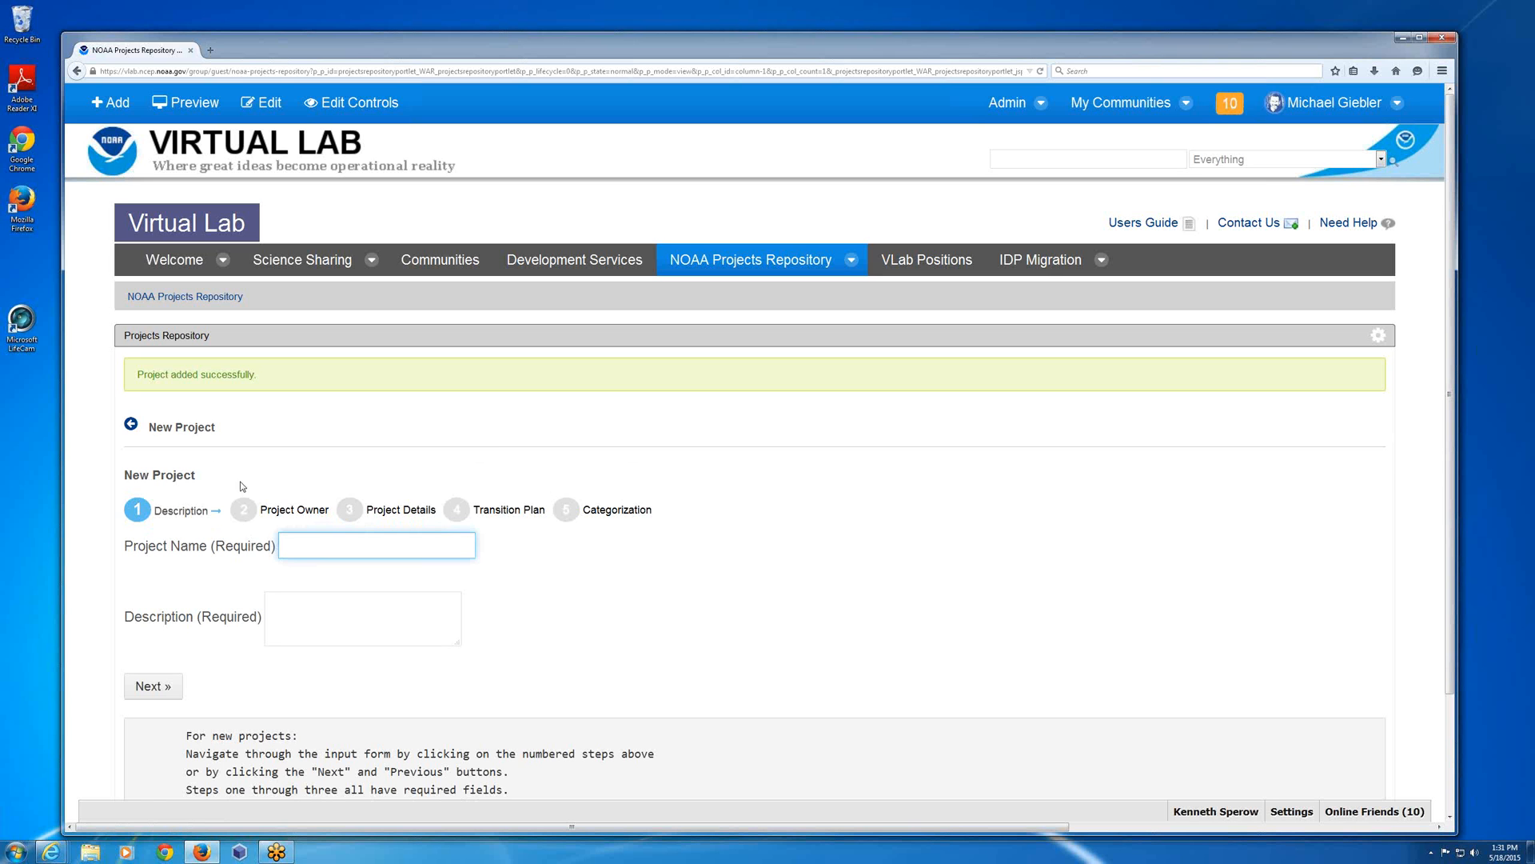
left_click(159, 435)
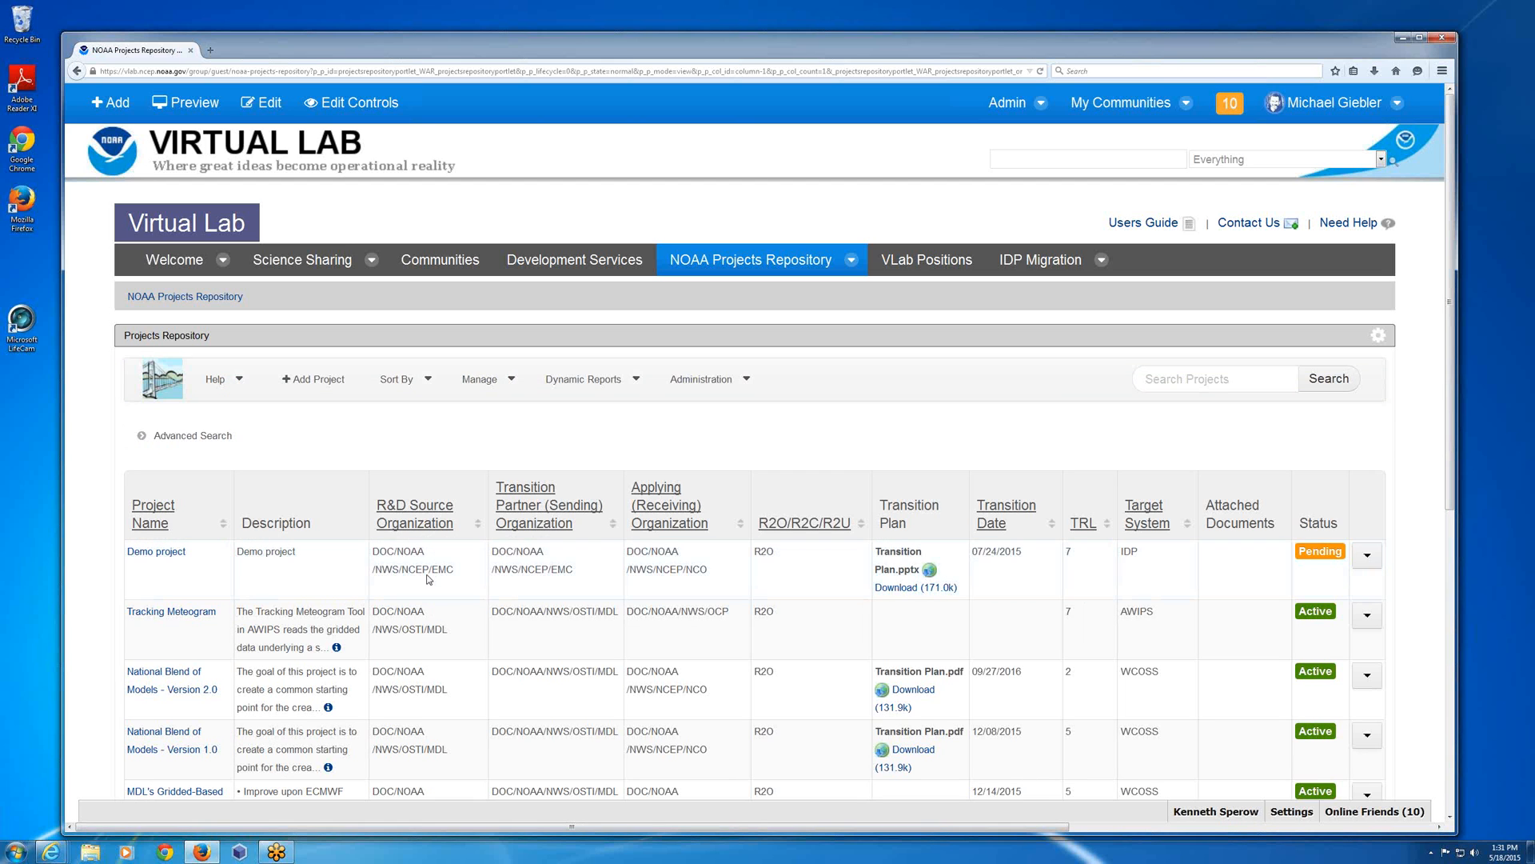
View the TRL history of the Tracking Meteogram project and return to the project list.
mouse_move(389, 505)
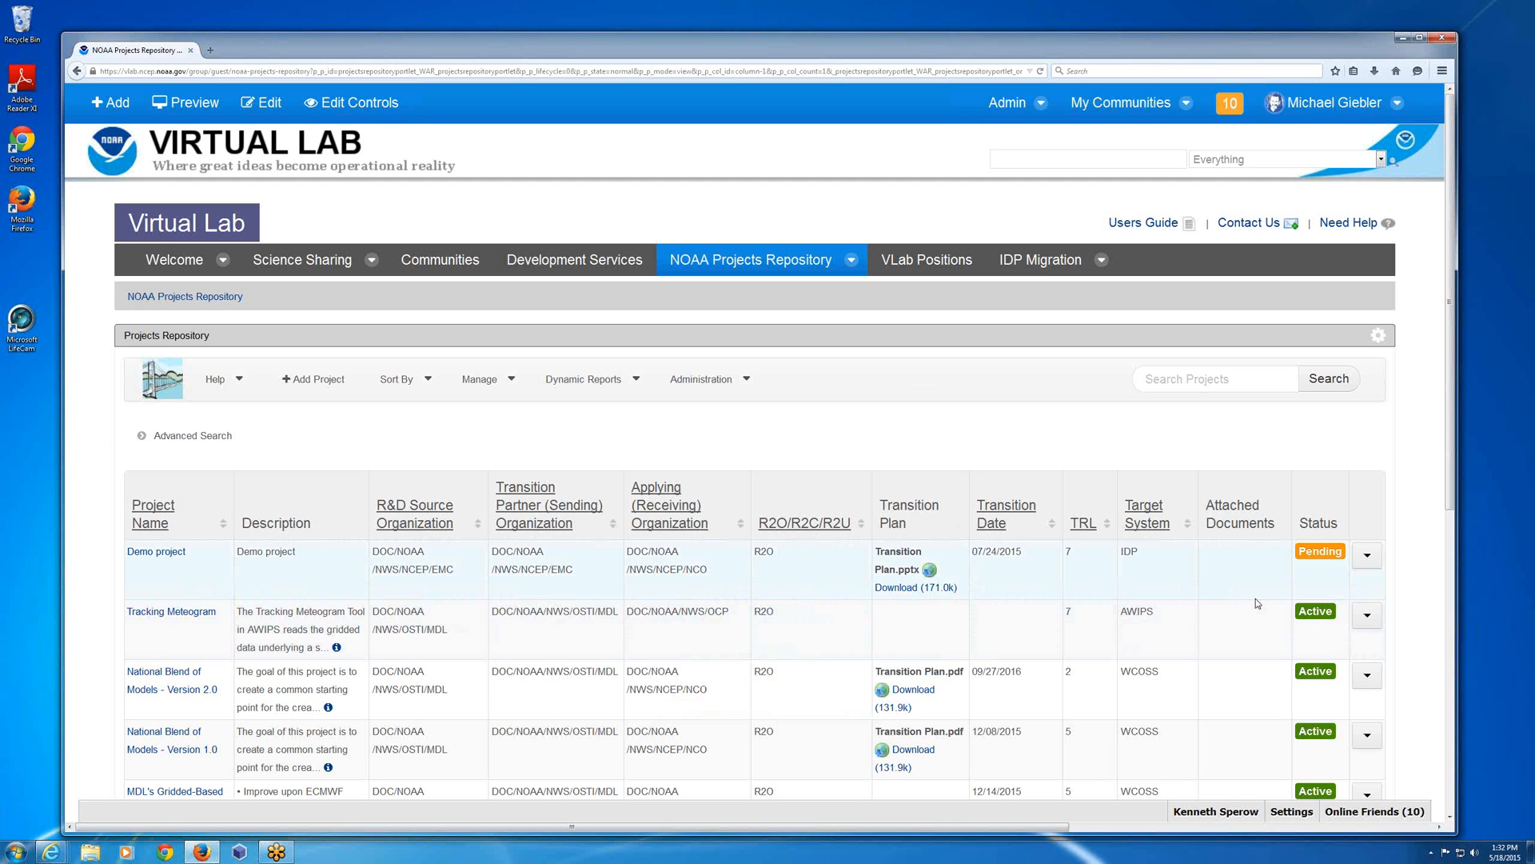
scroll(1255, 598, "down", 2)
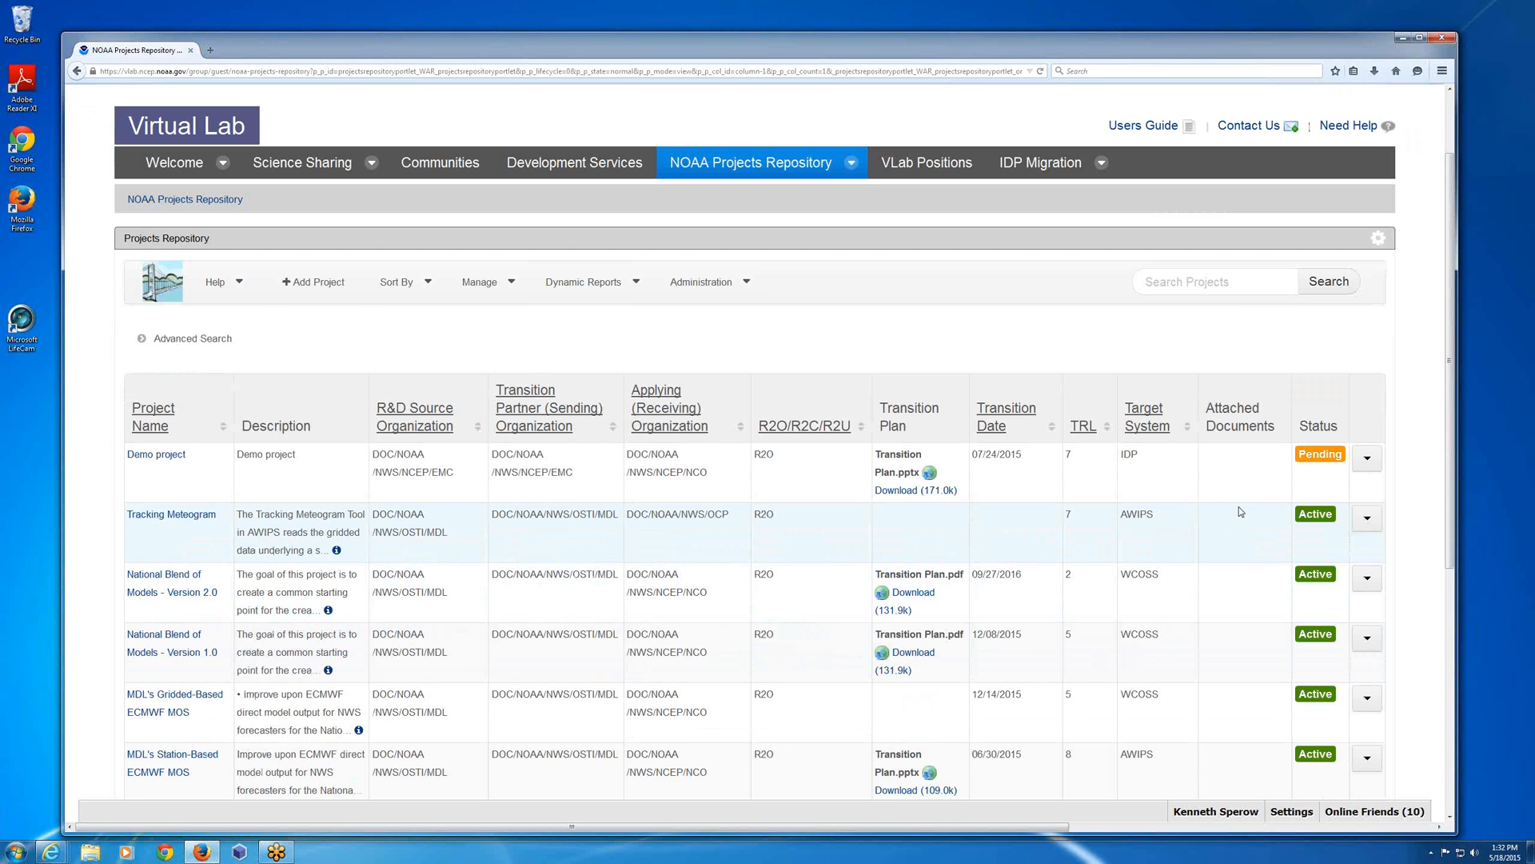
left_click(1375, 523)
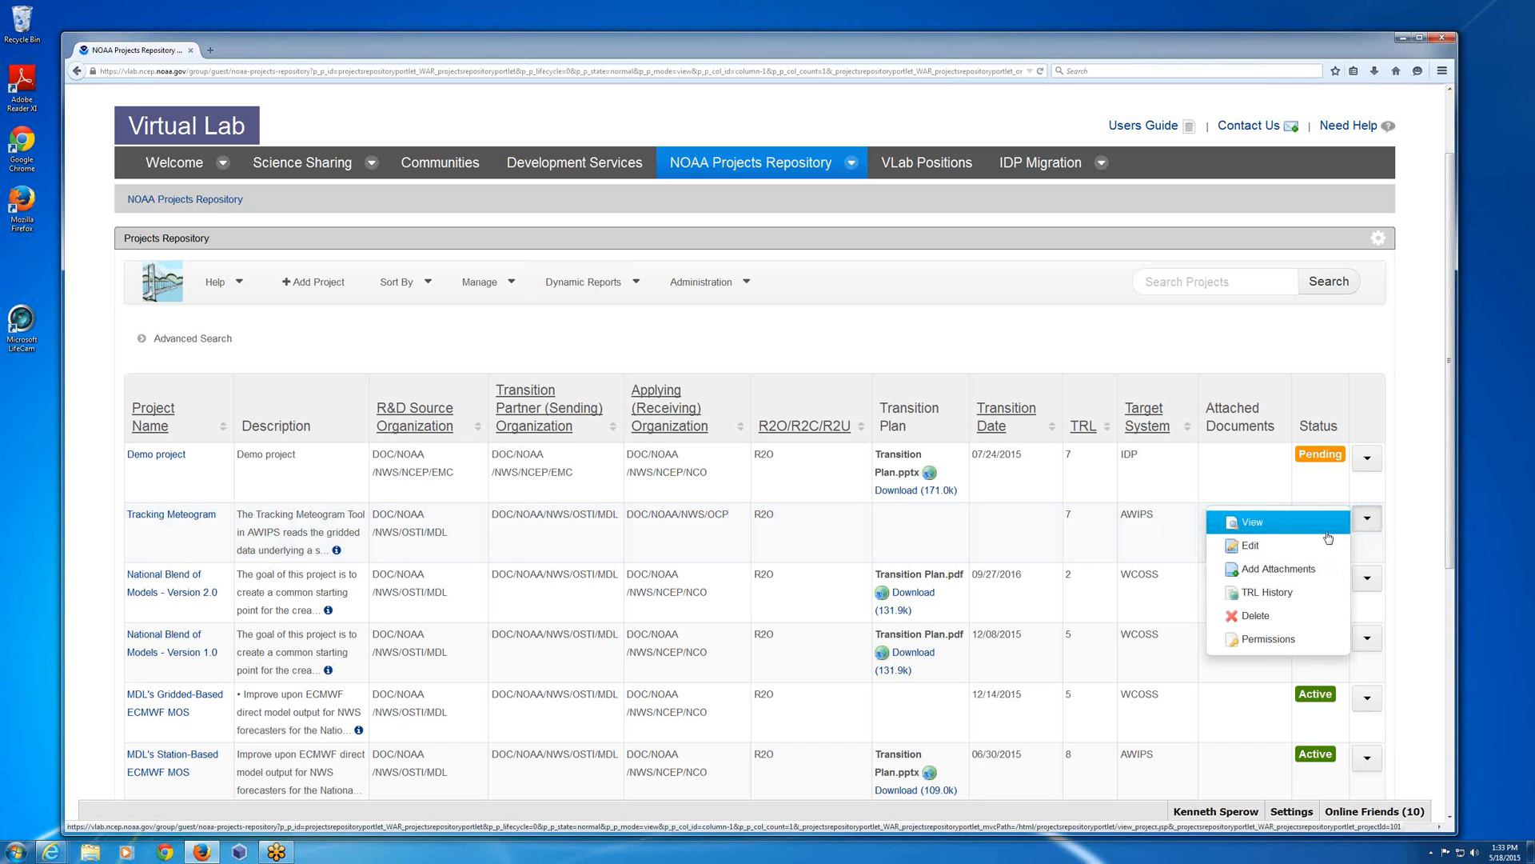
left_click(1259, 594)
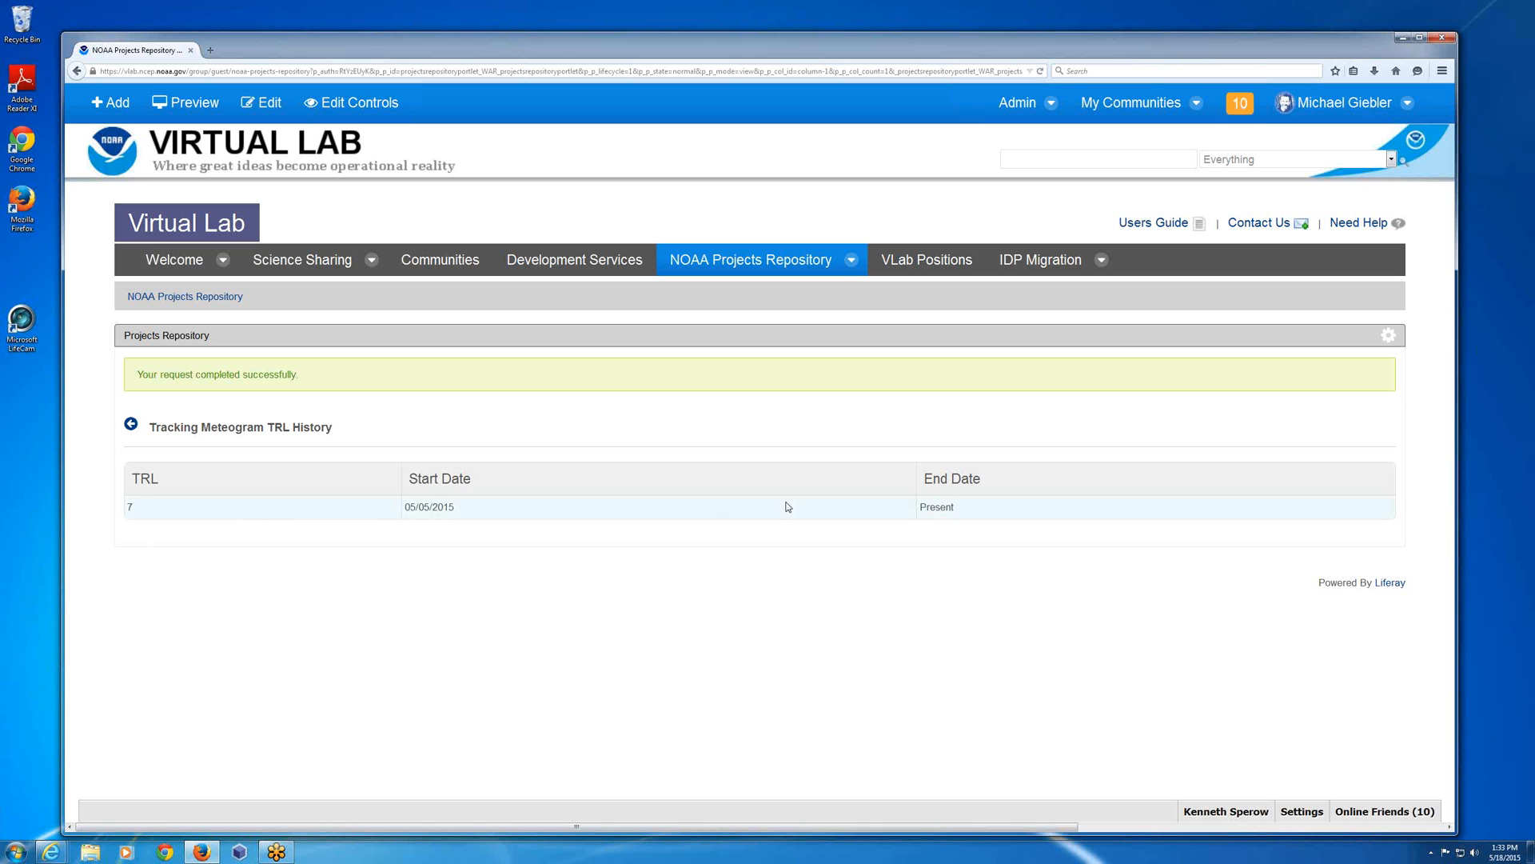
left_click(132, 424)
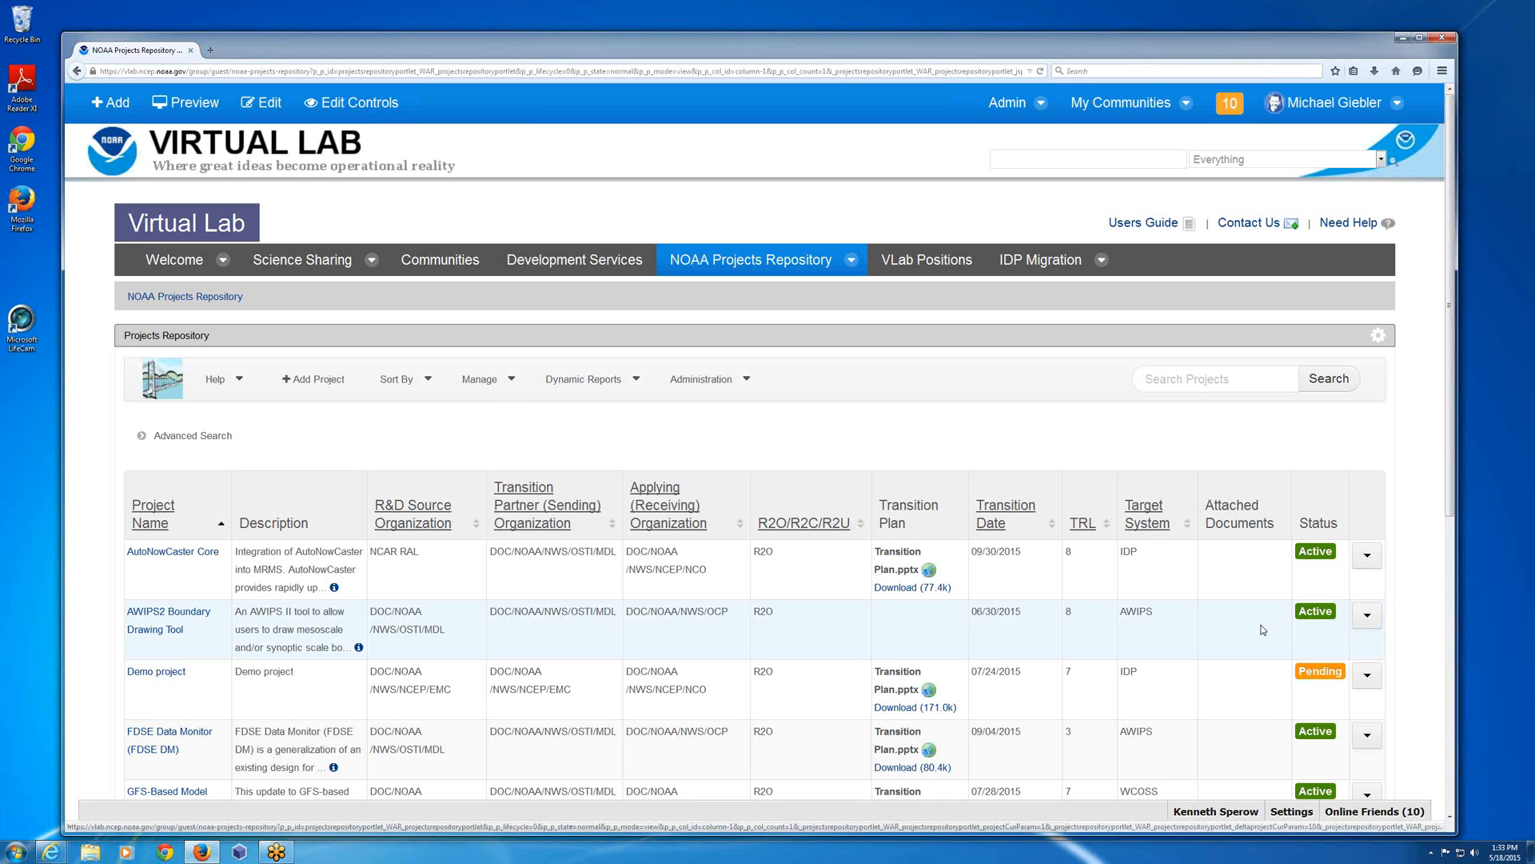
Open the Demo project for editing, review its Transition Plan step, and cancel back to the project list.
left_click(1370, 677)
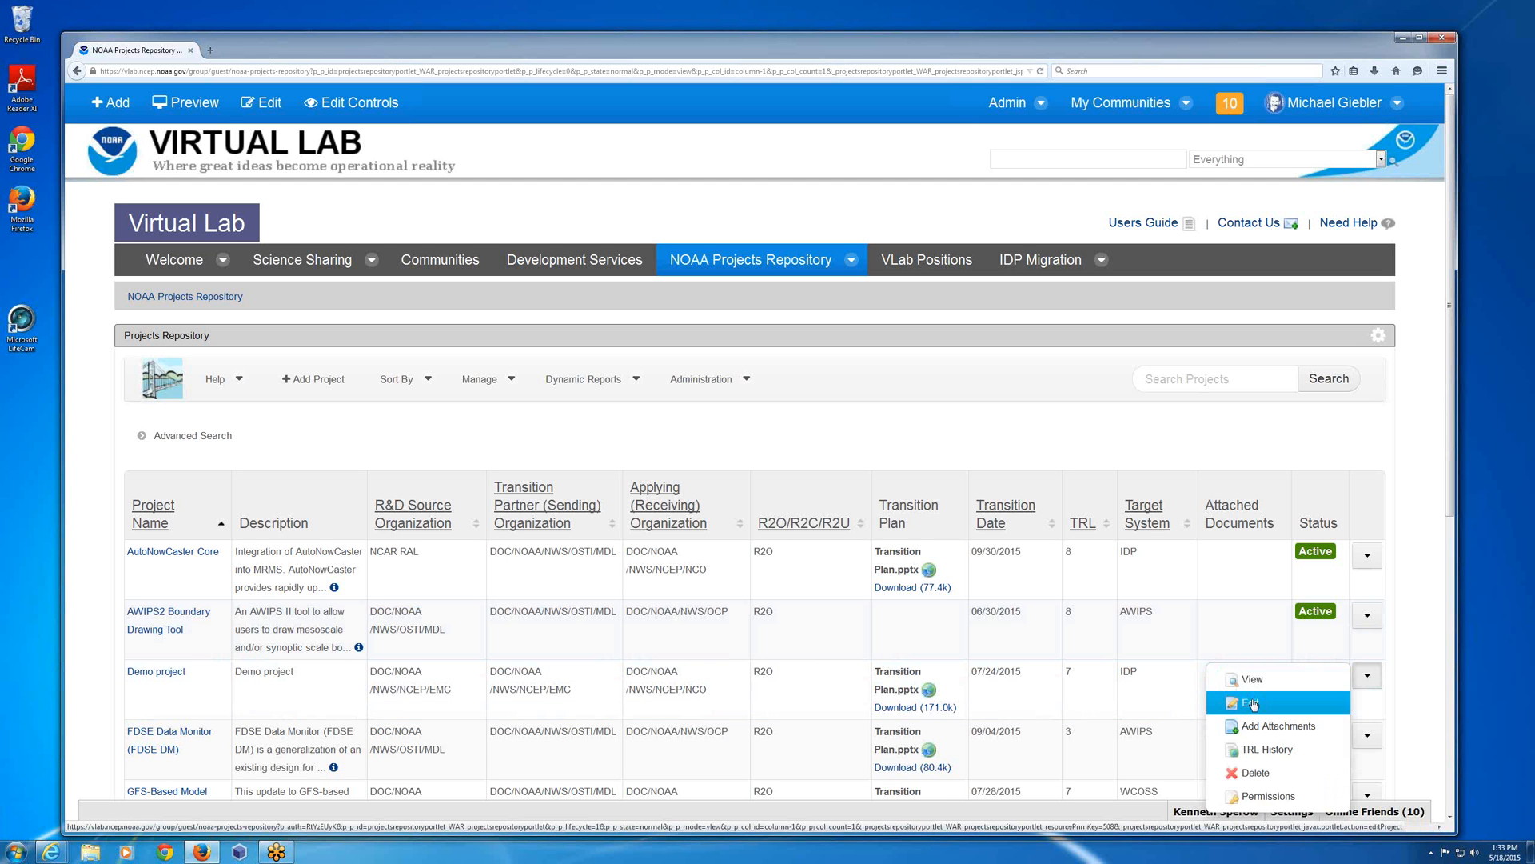
left_click(1266, 702)
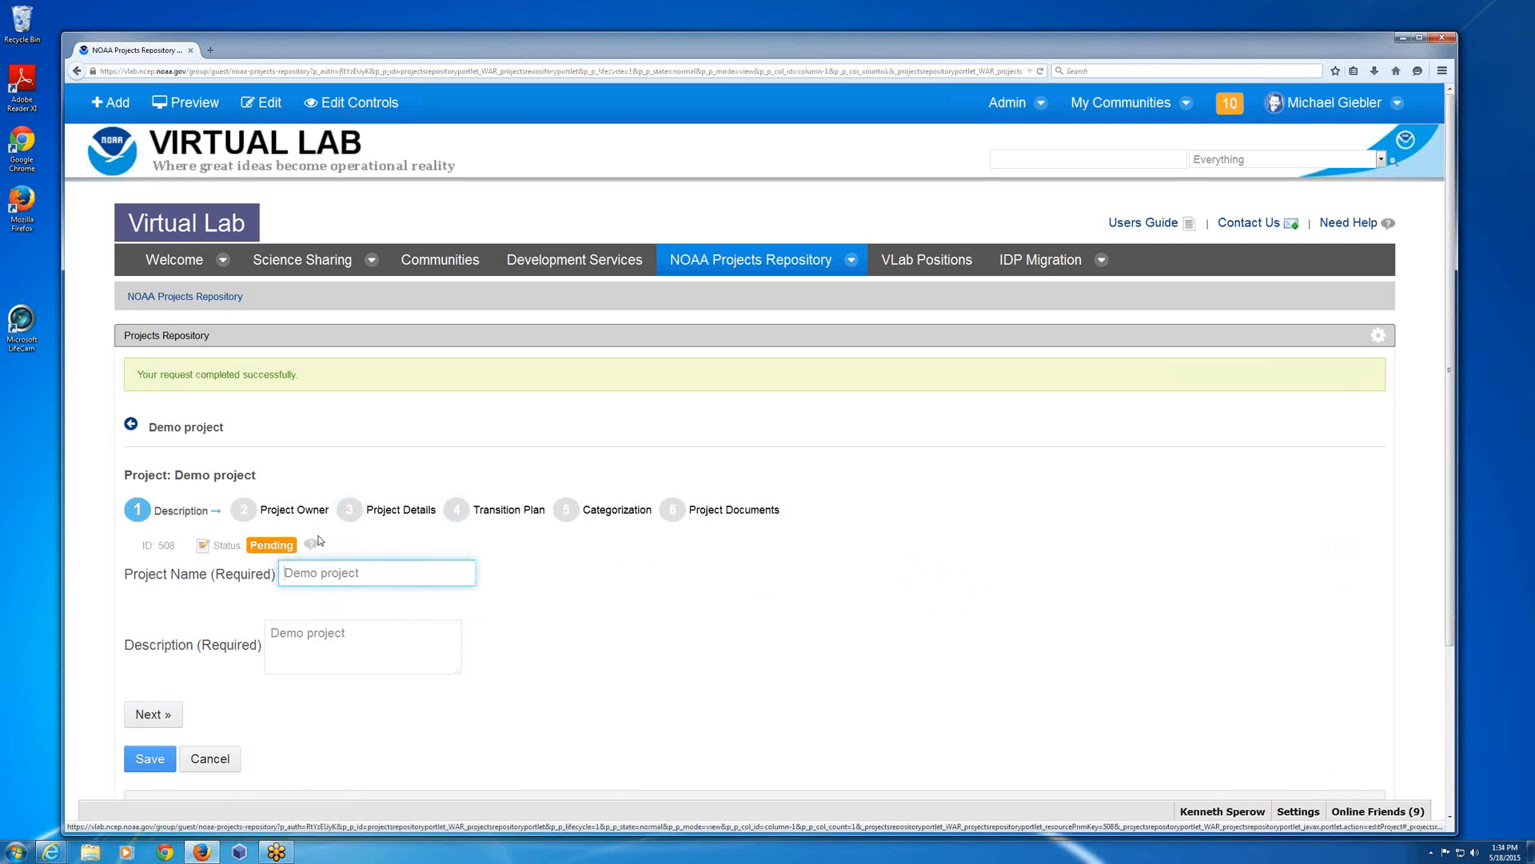
left_click(500, 522)
scroll(336, 710, "down", 2)
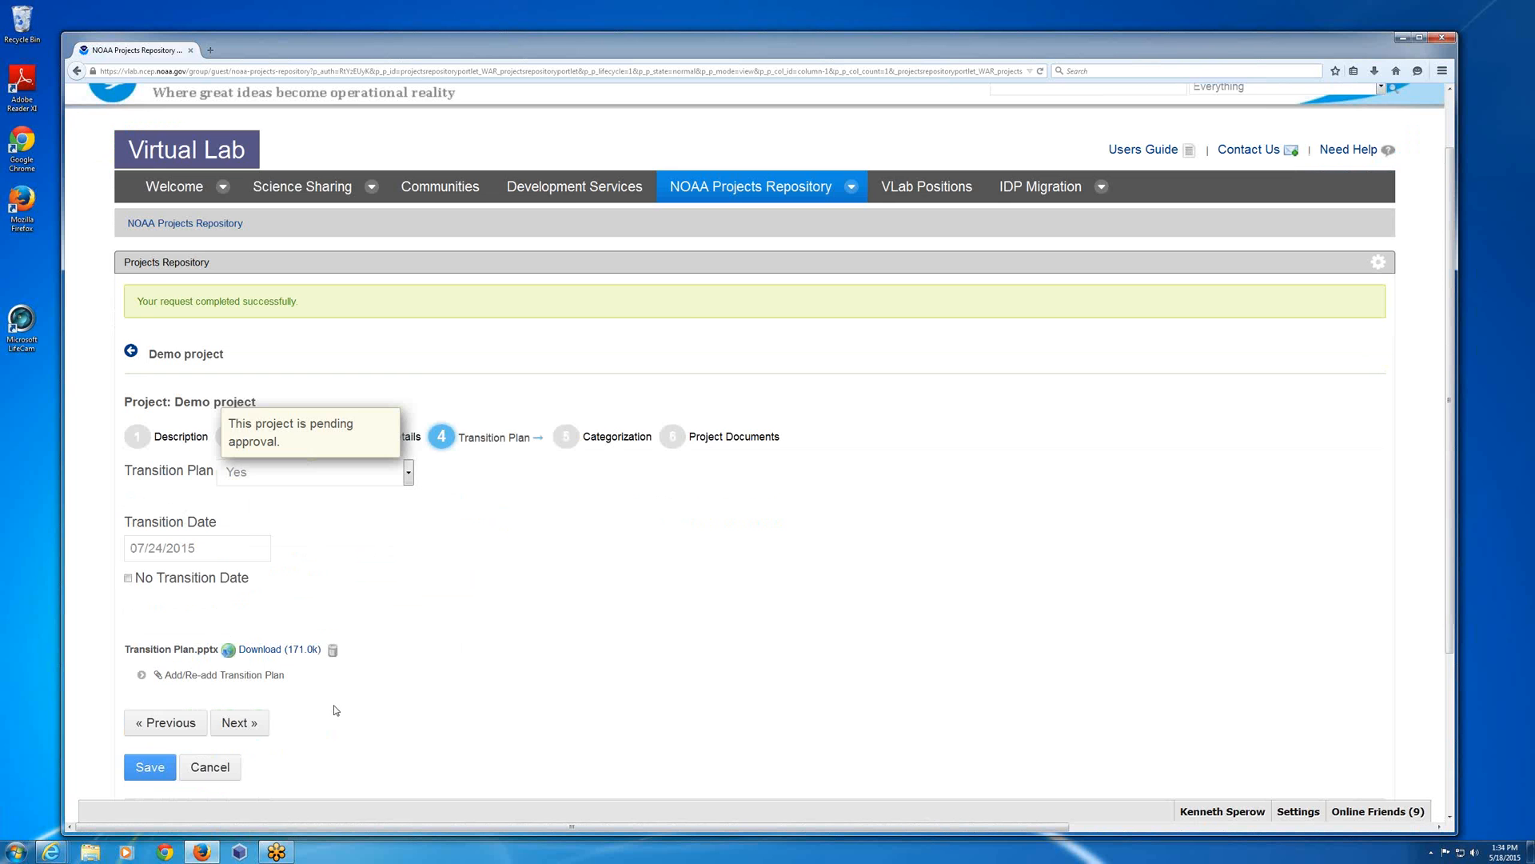
scroll(335, 710, "down", 3)
left_click(228, 646)
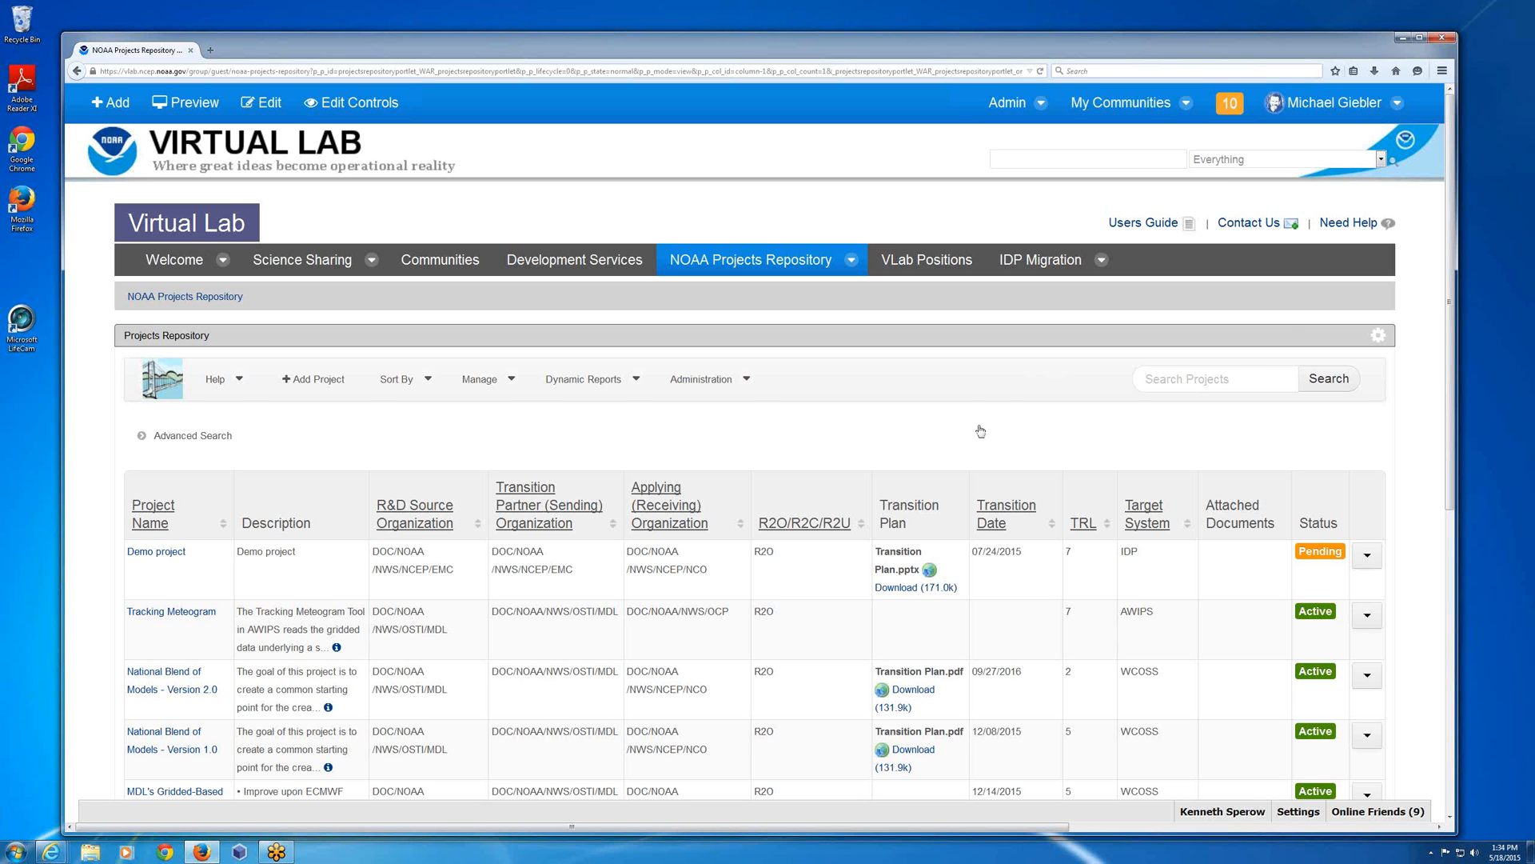
Open the dynamic reports and examine the number and percent of projects at each Technical Readiness Level.
scroll(980, 431, "down", 5)
scroll(943, 410, "up", 5)
left_click(591, 387)
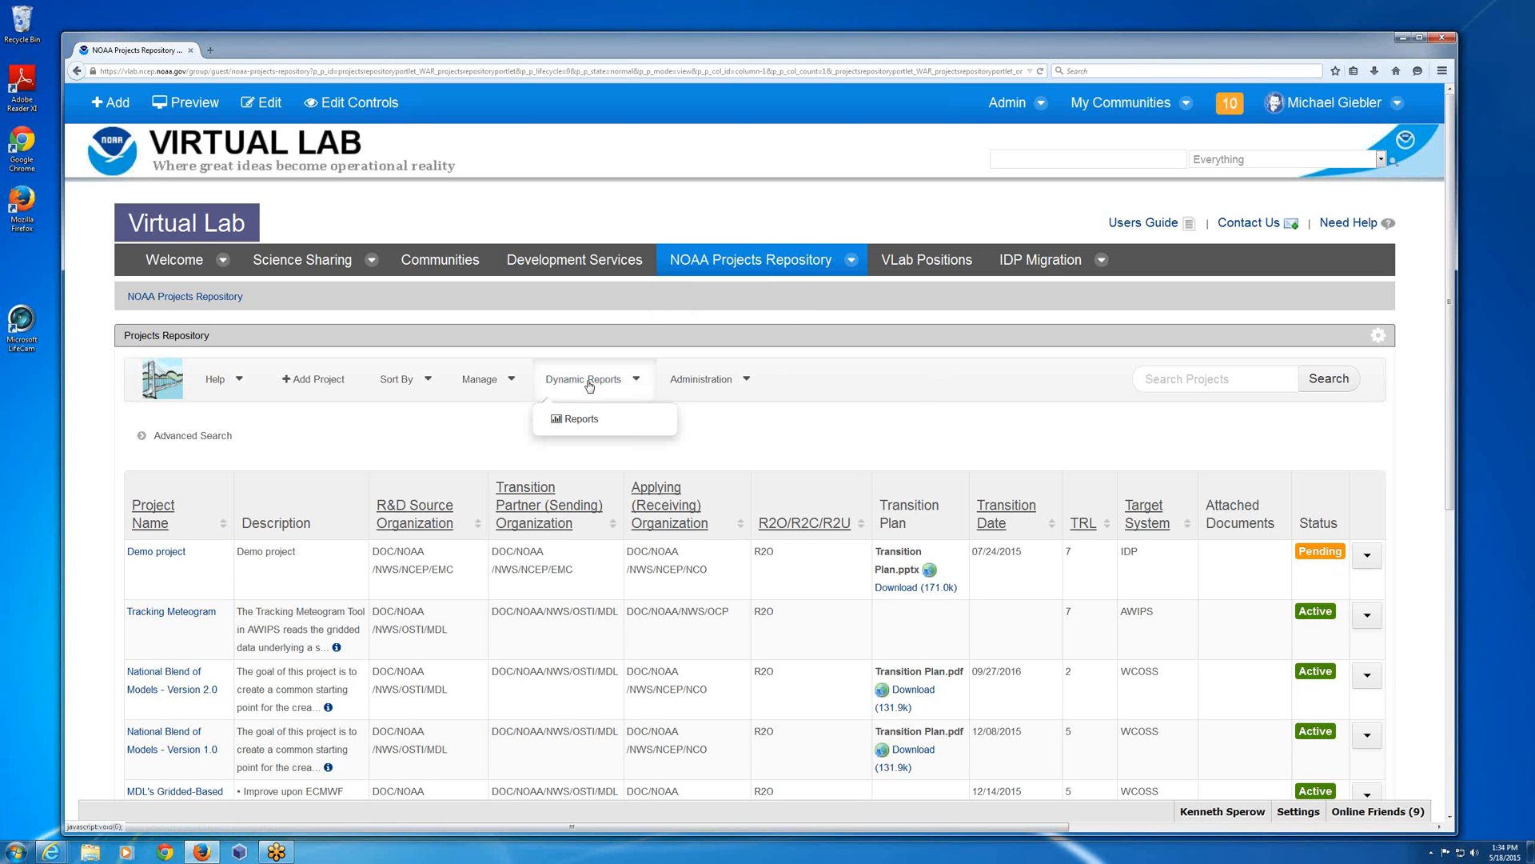
left_click(575, 428)
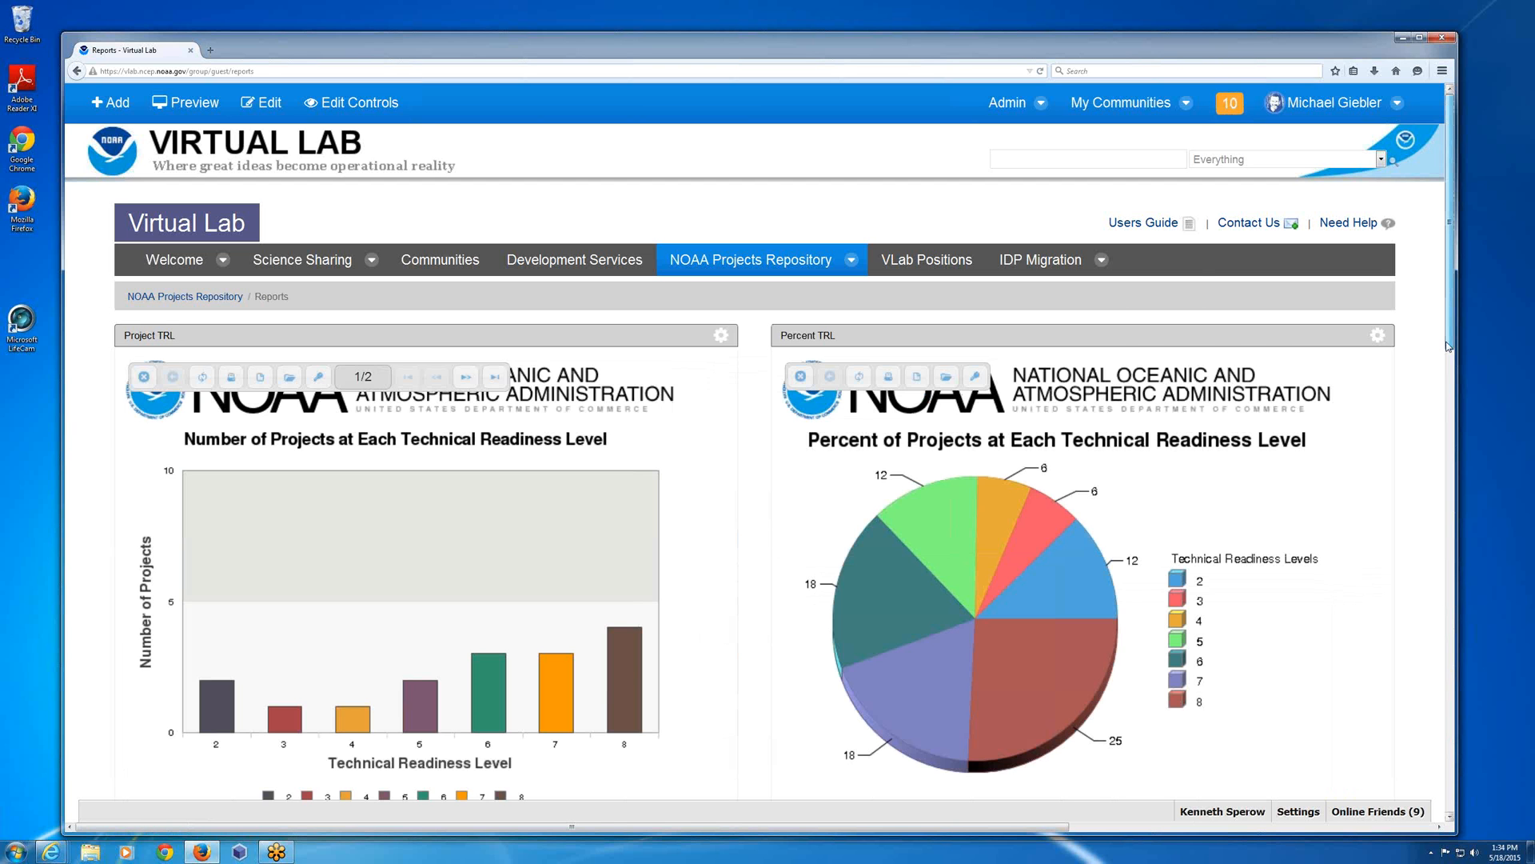
left_click_drag(1448, 346, 1442, 375)
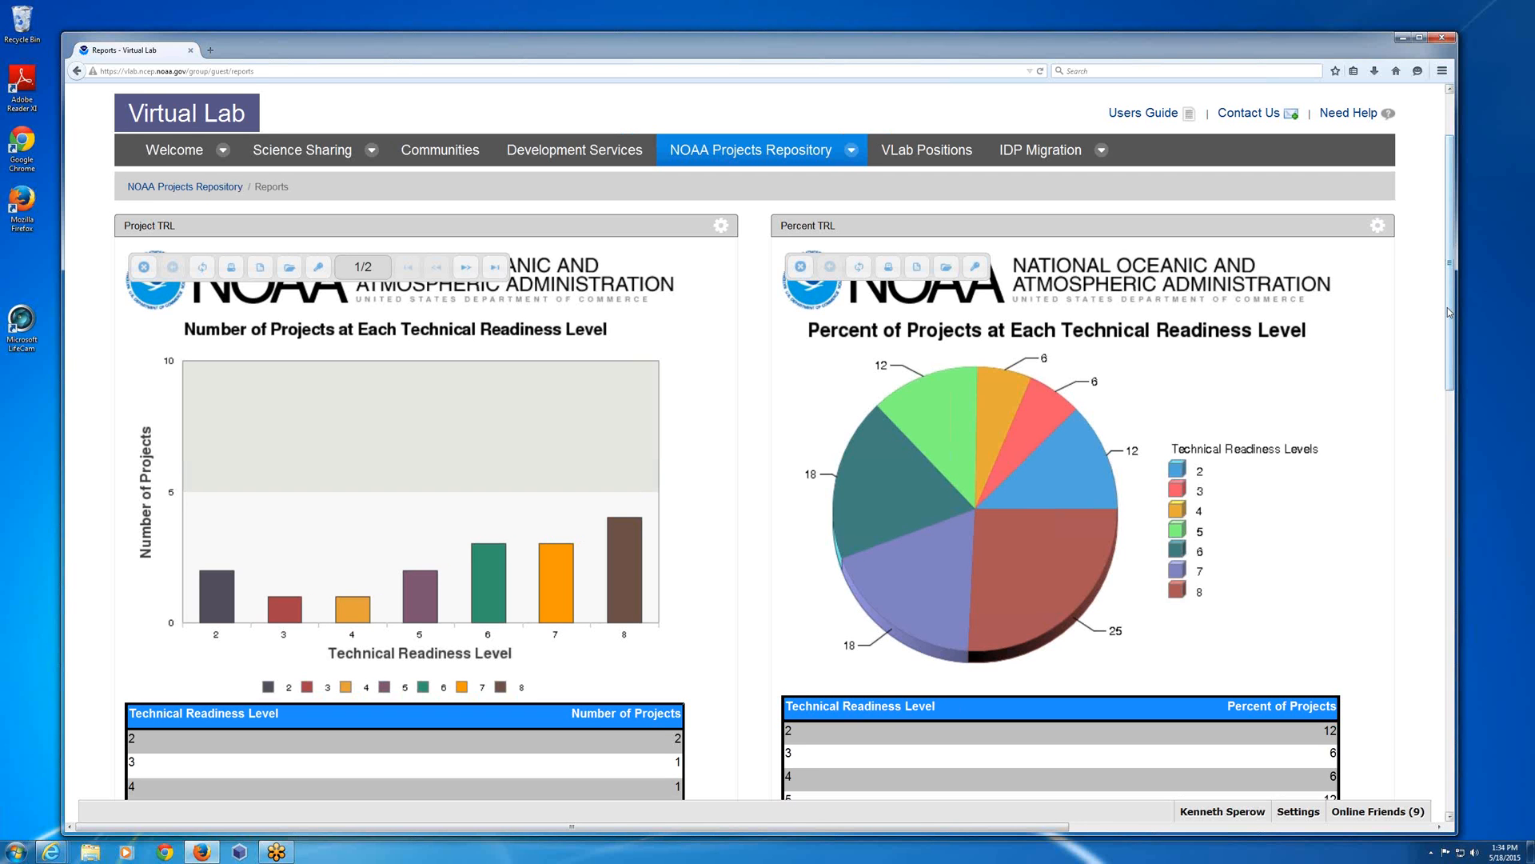
left_click_drag(1447, 307, 1448, 309)
scroll(1436, 347, "down", 3)
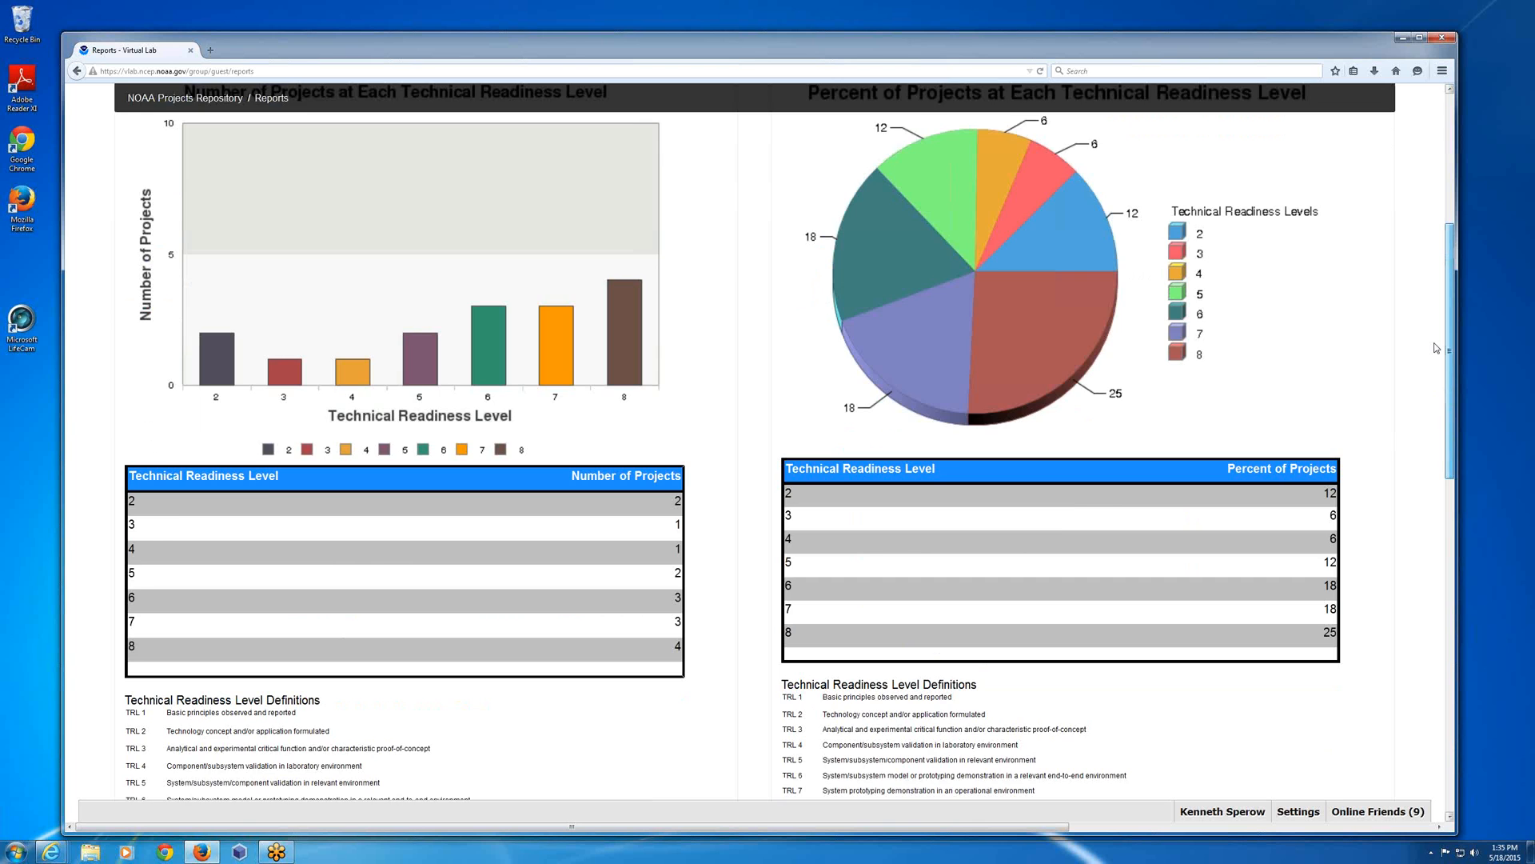
scroll(1437, 347, "up", 2)
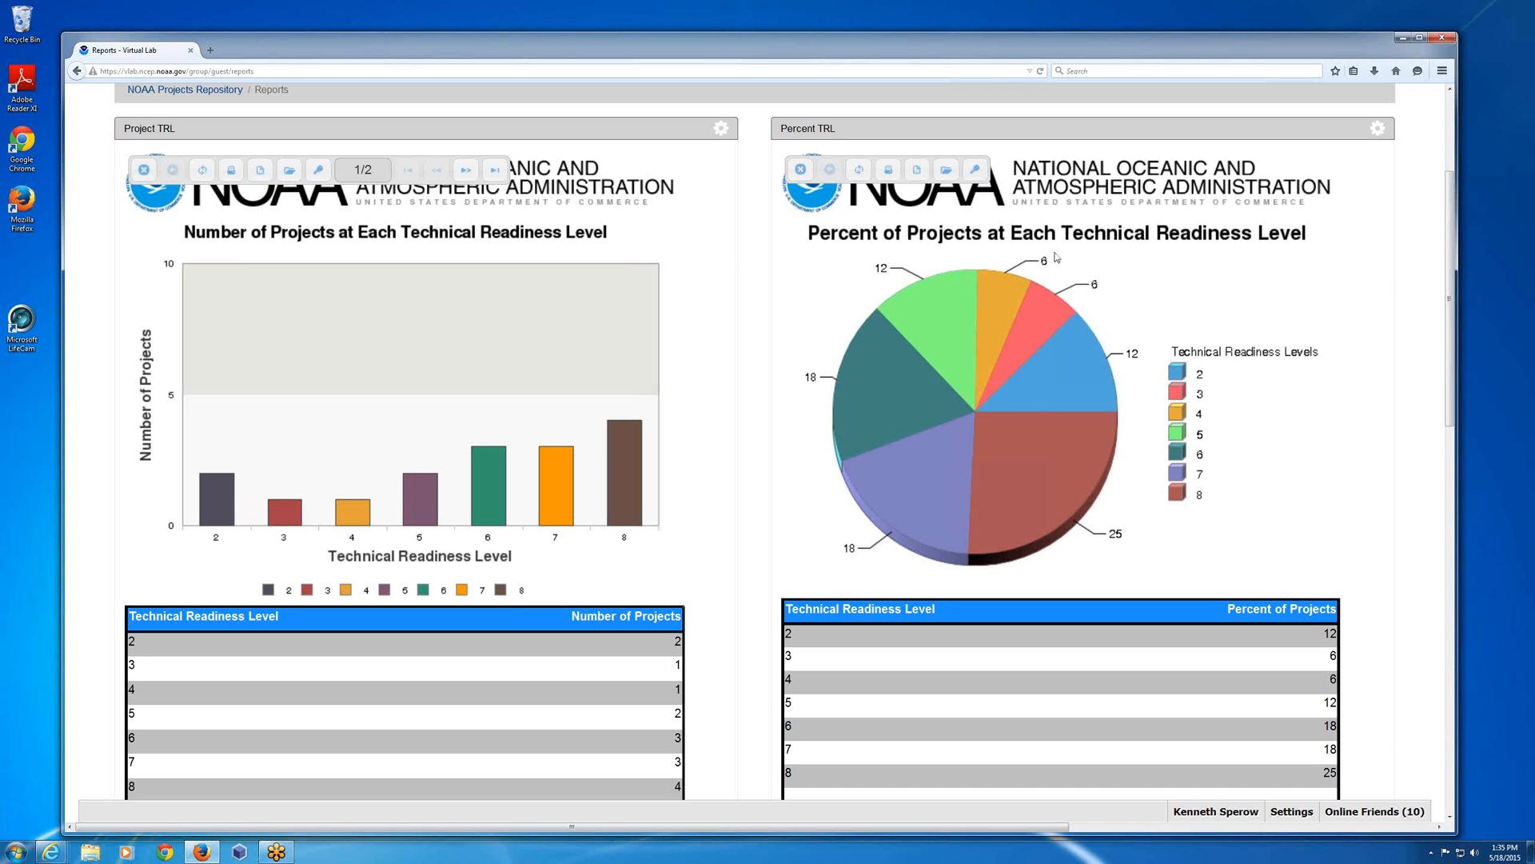
mouse_move(1066, 400)
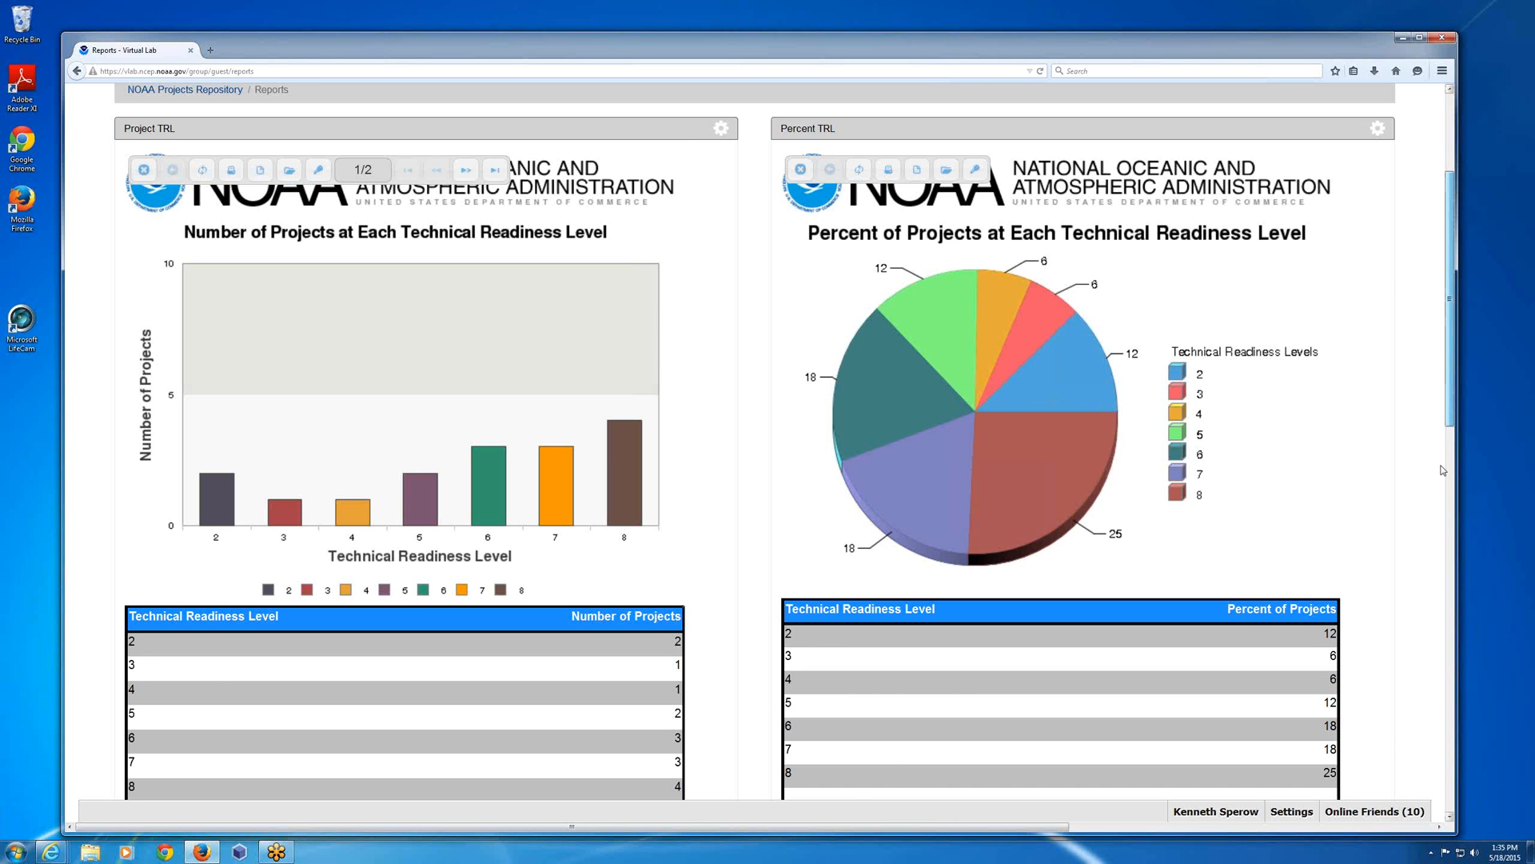
Examine the Project Phase and Percent Phase reports, including their tables and Technical Readiness Level phase definitions.
scroll(1444, 471, "down", 10)
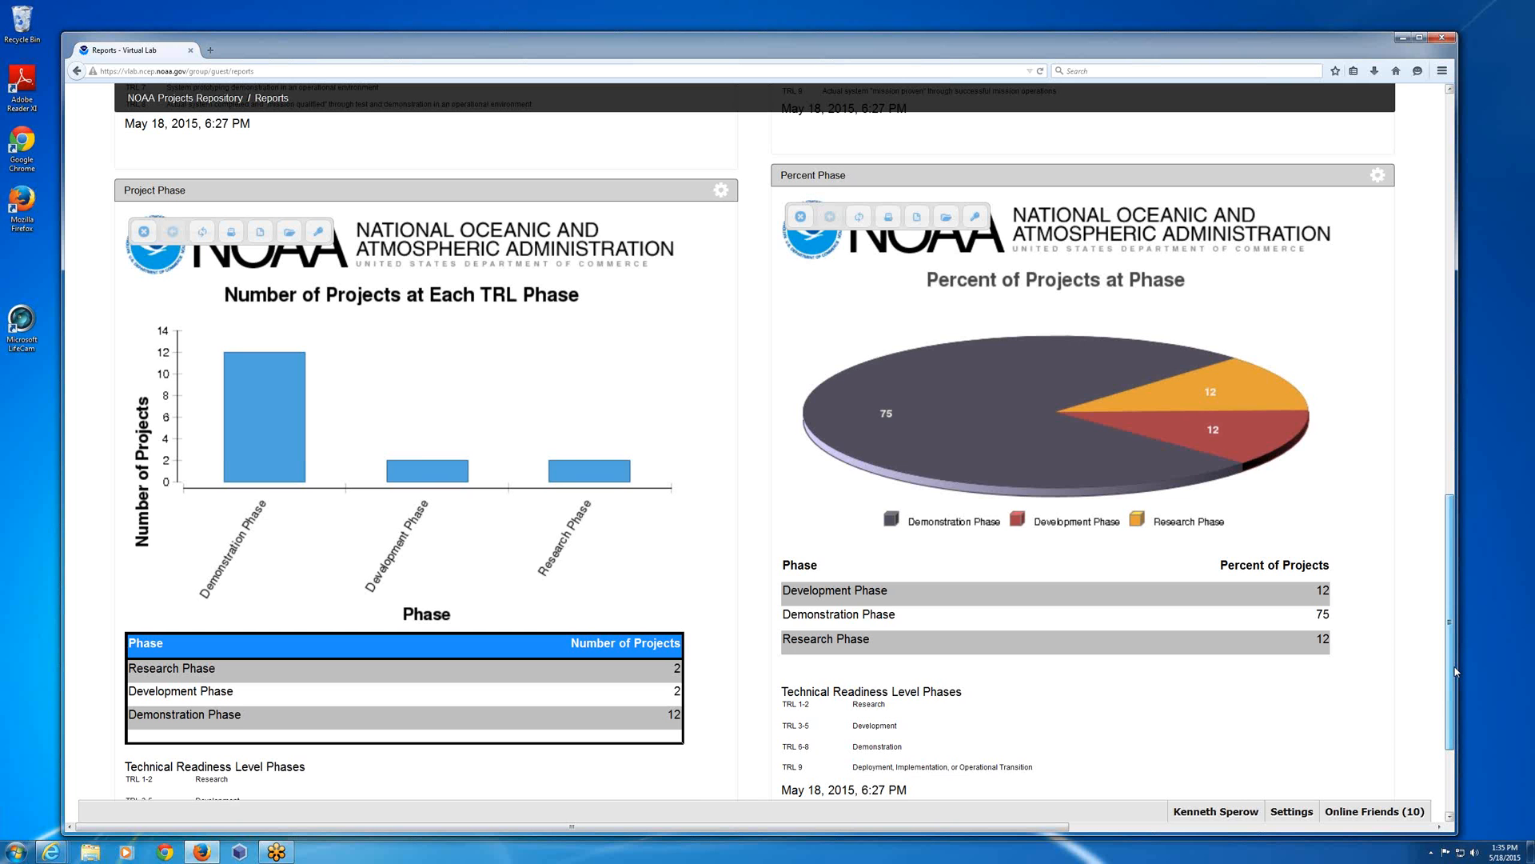
scroll(1456, 672, "down", 1)
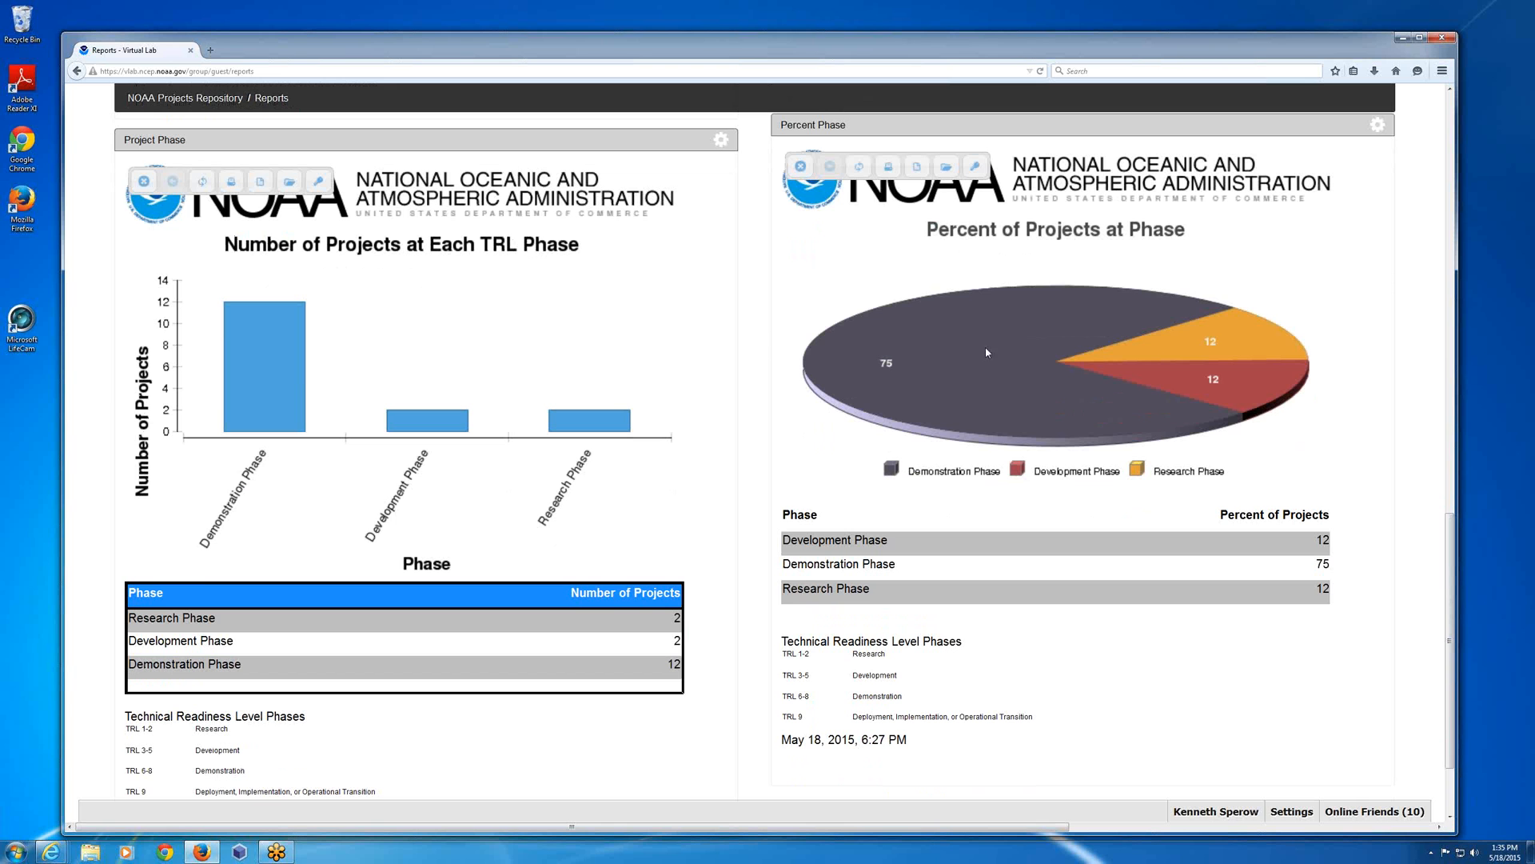
mouse_move(930, 375)
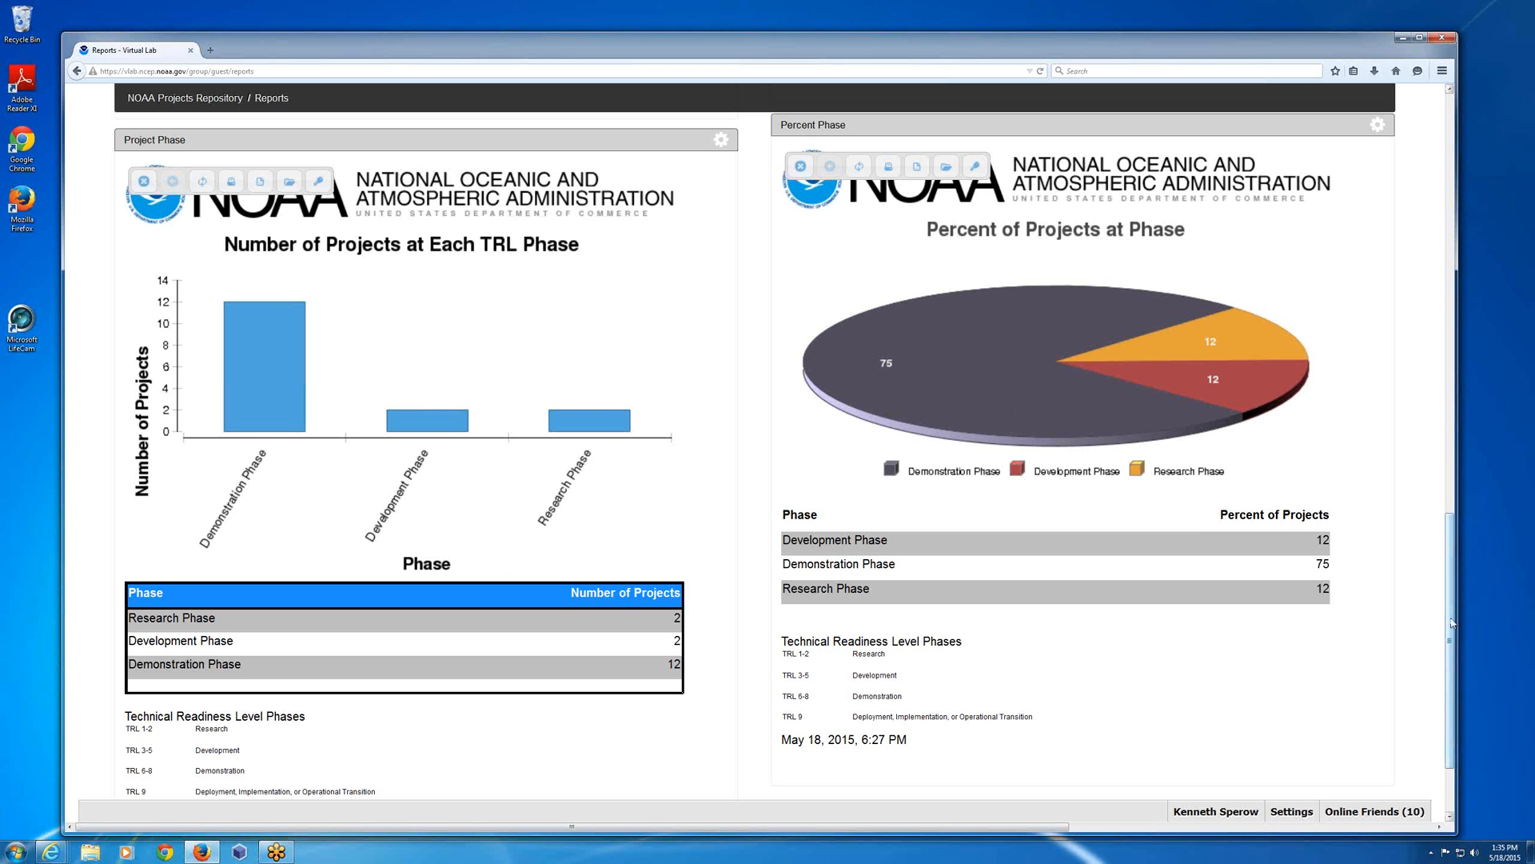
left_click_drag(1452, 624, 1451, 646)
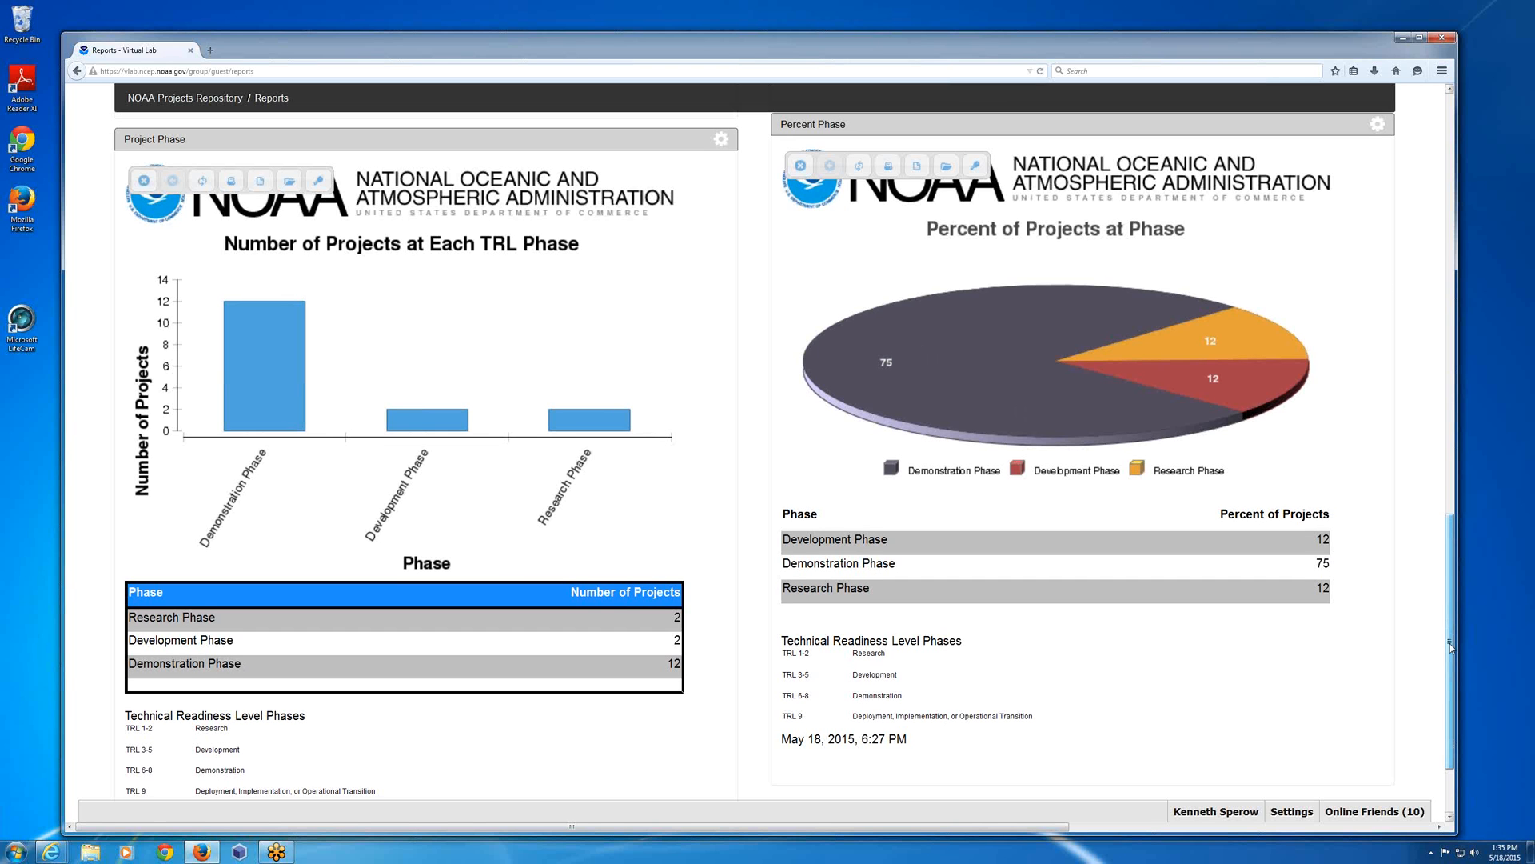
scroll(1451, 647, "down", 2)
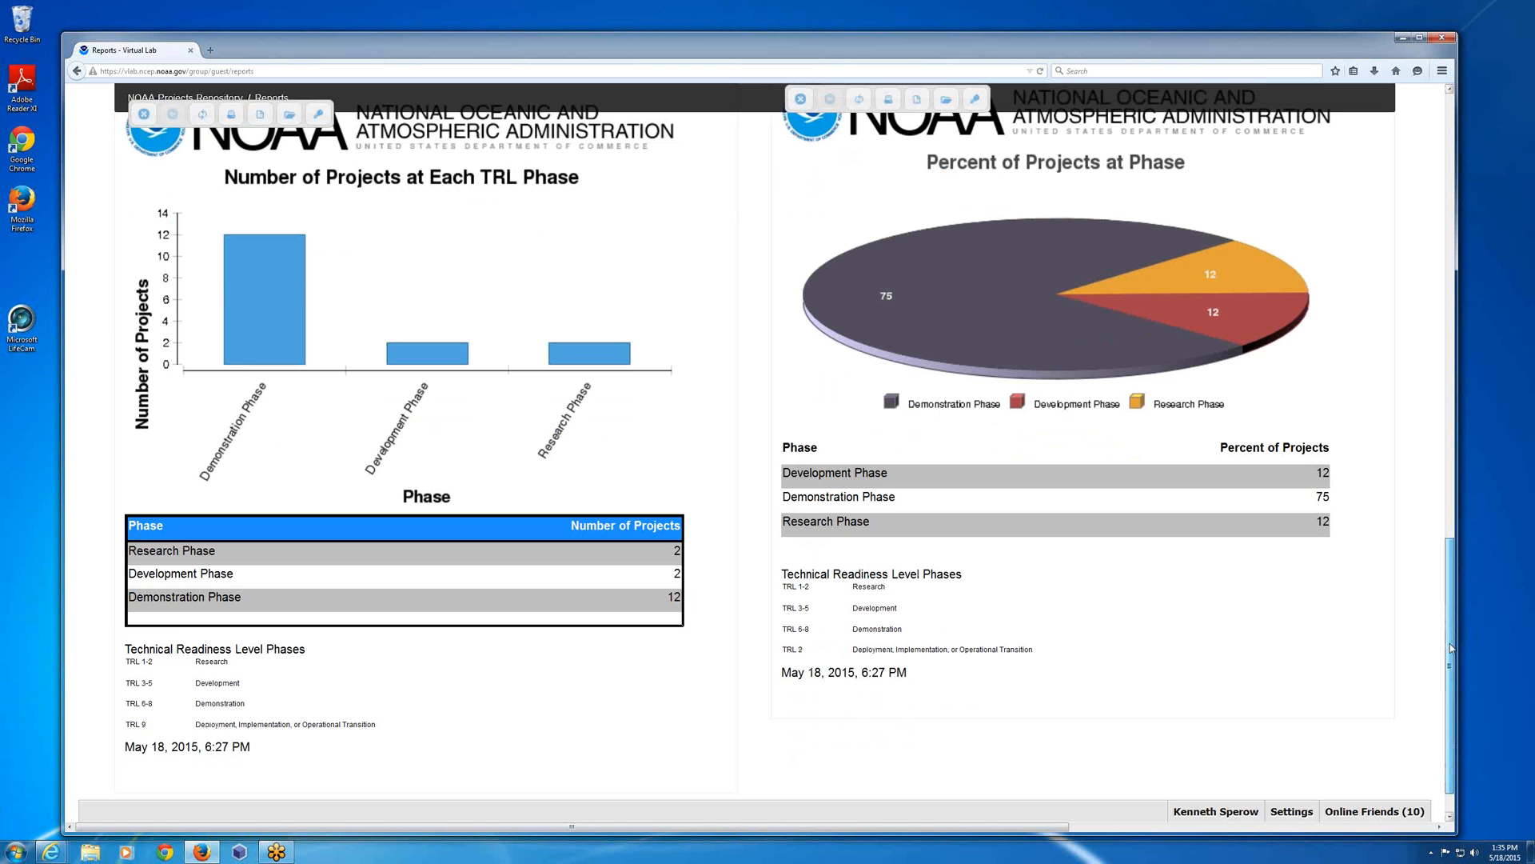
left_click_drag(1451, 646, 1422, 526)
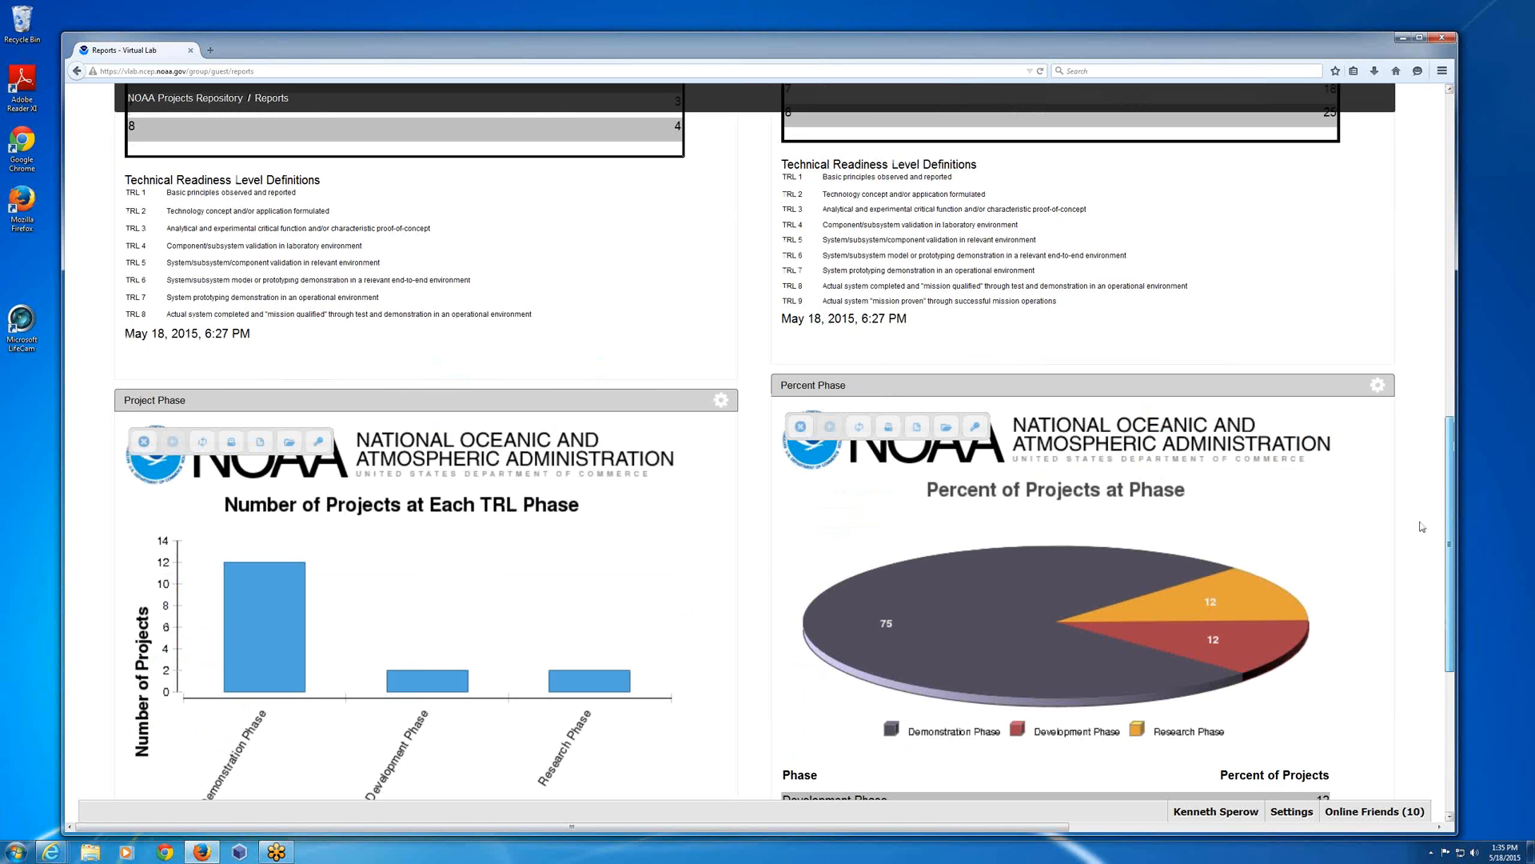
scroll(1422, 526, "down", 3)
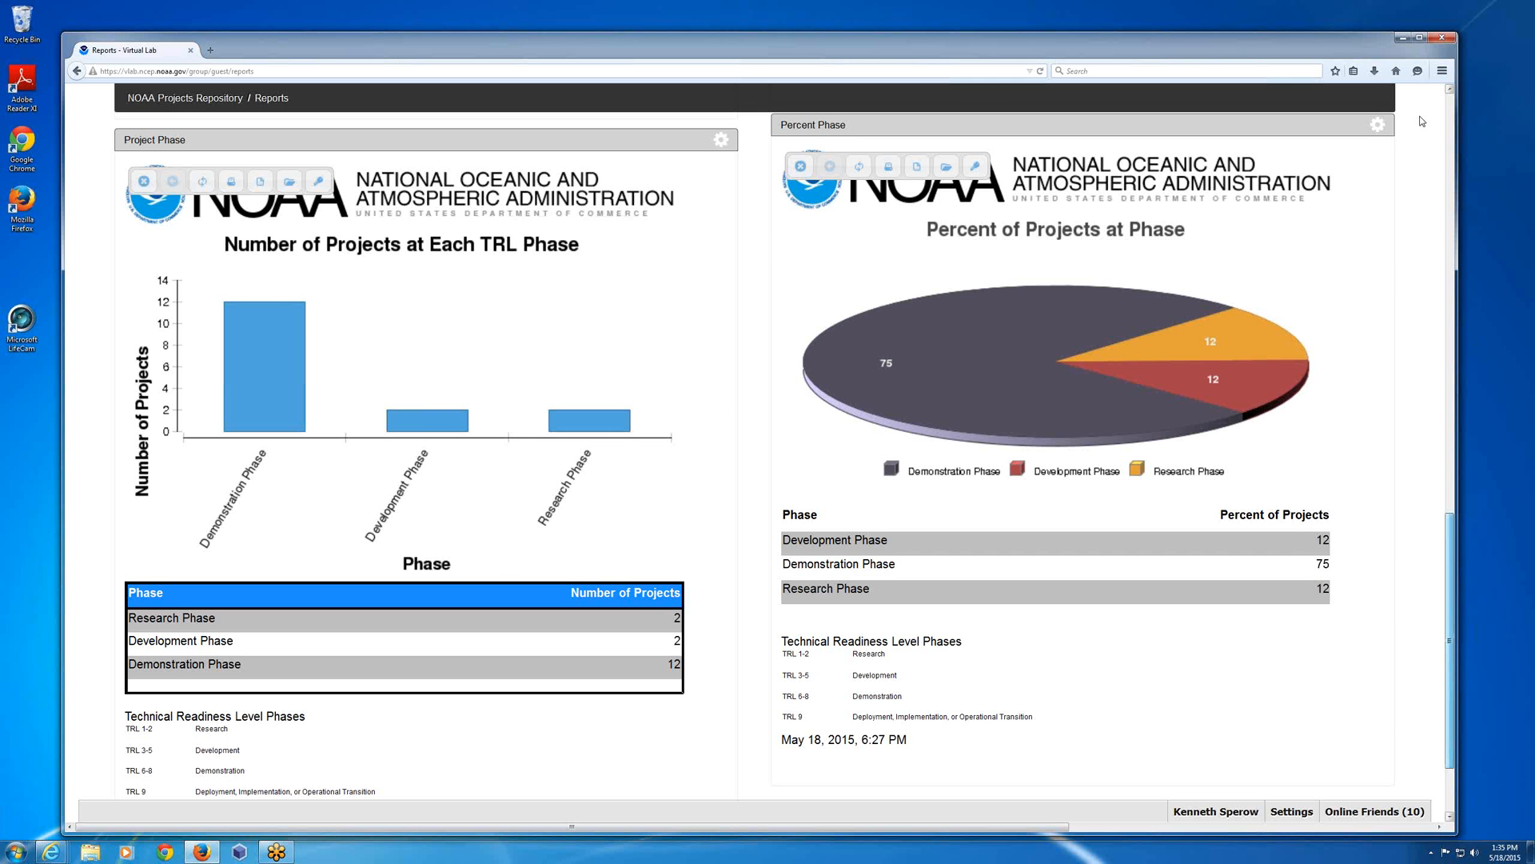
scroll(1423, 121, "up", 15)
Return to the NOAA Projects Repository and start a new project at its Project Details step.
mouse_move(711, 261)
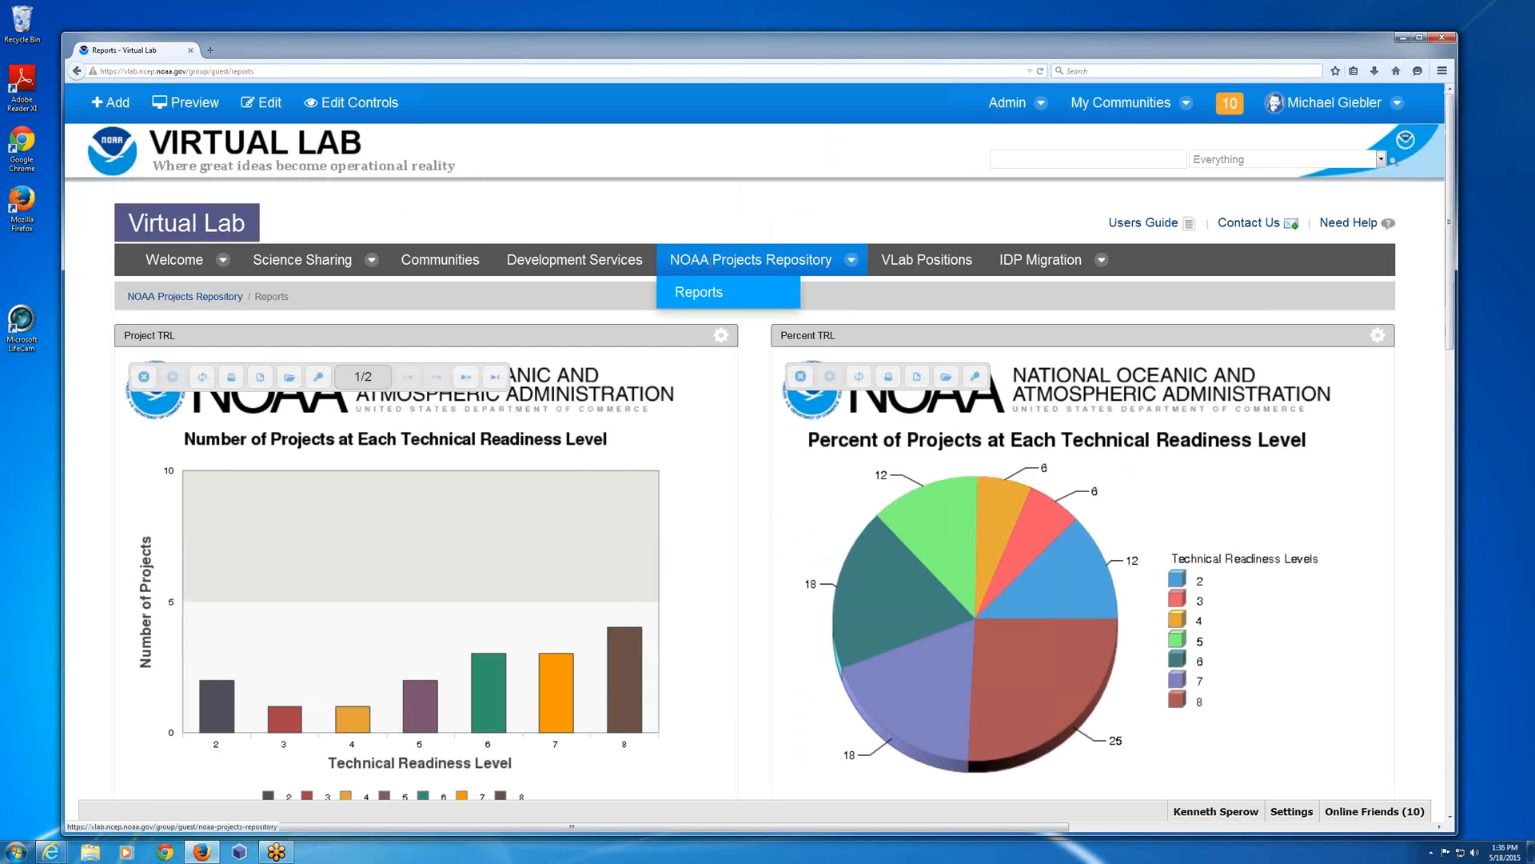
left_click(770, 272)
left_click(558, 261)
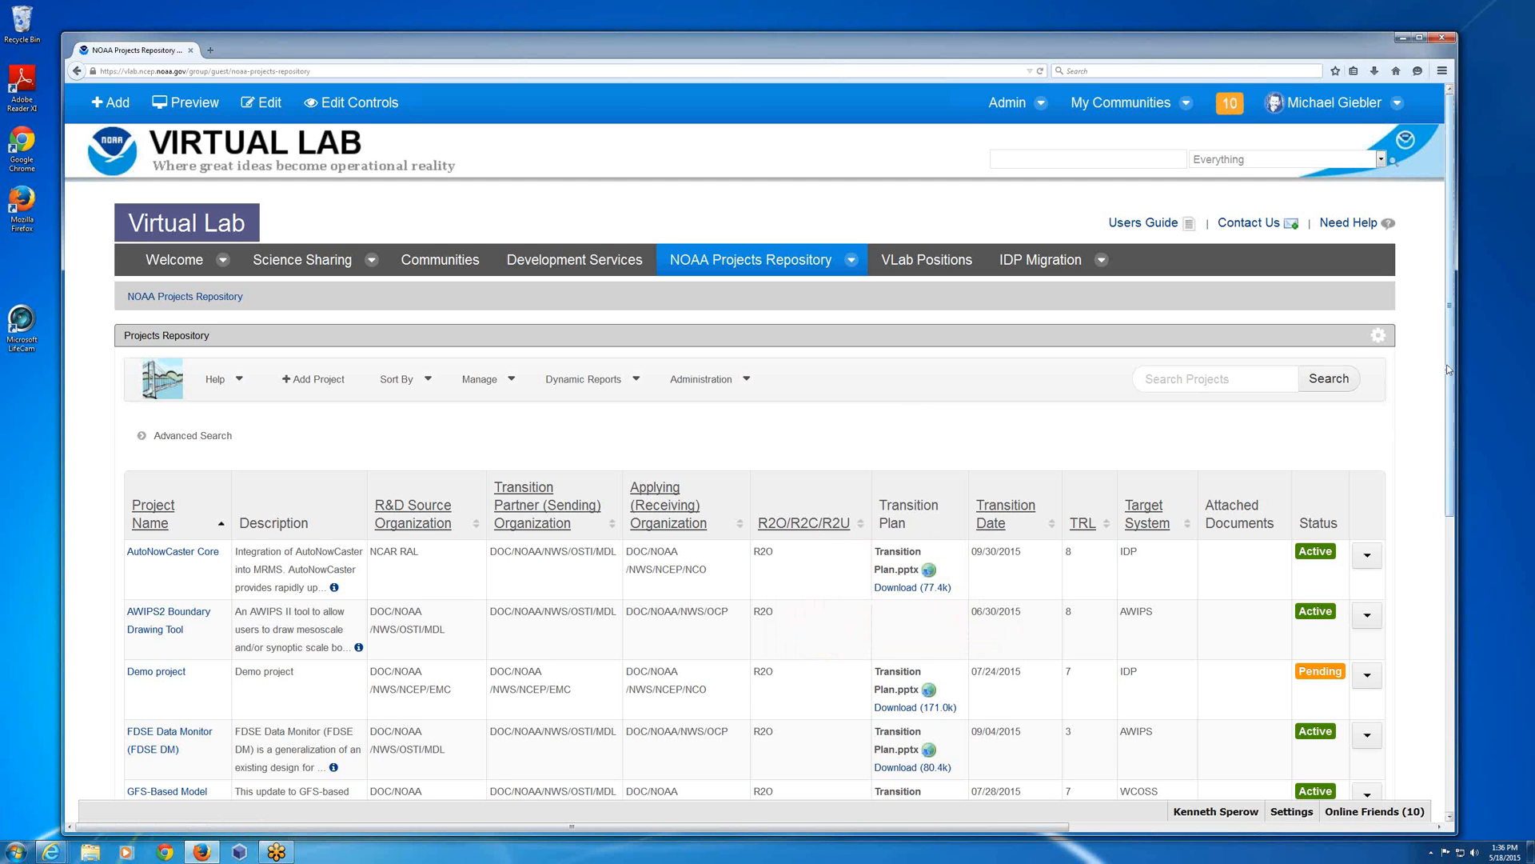
scroll(1447, 370, "down", 1)
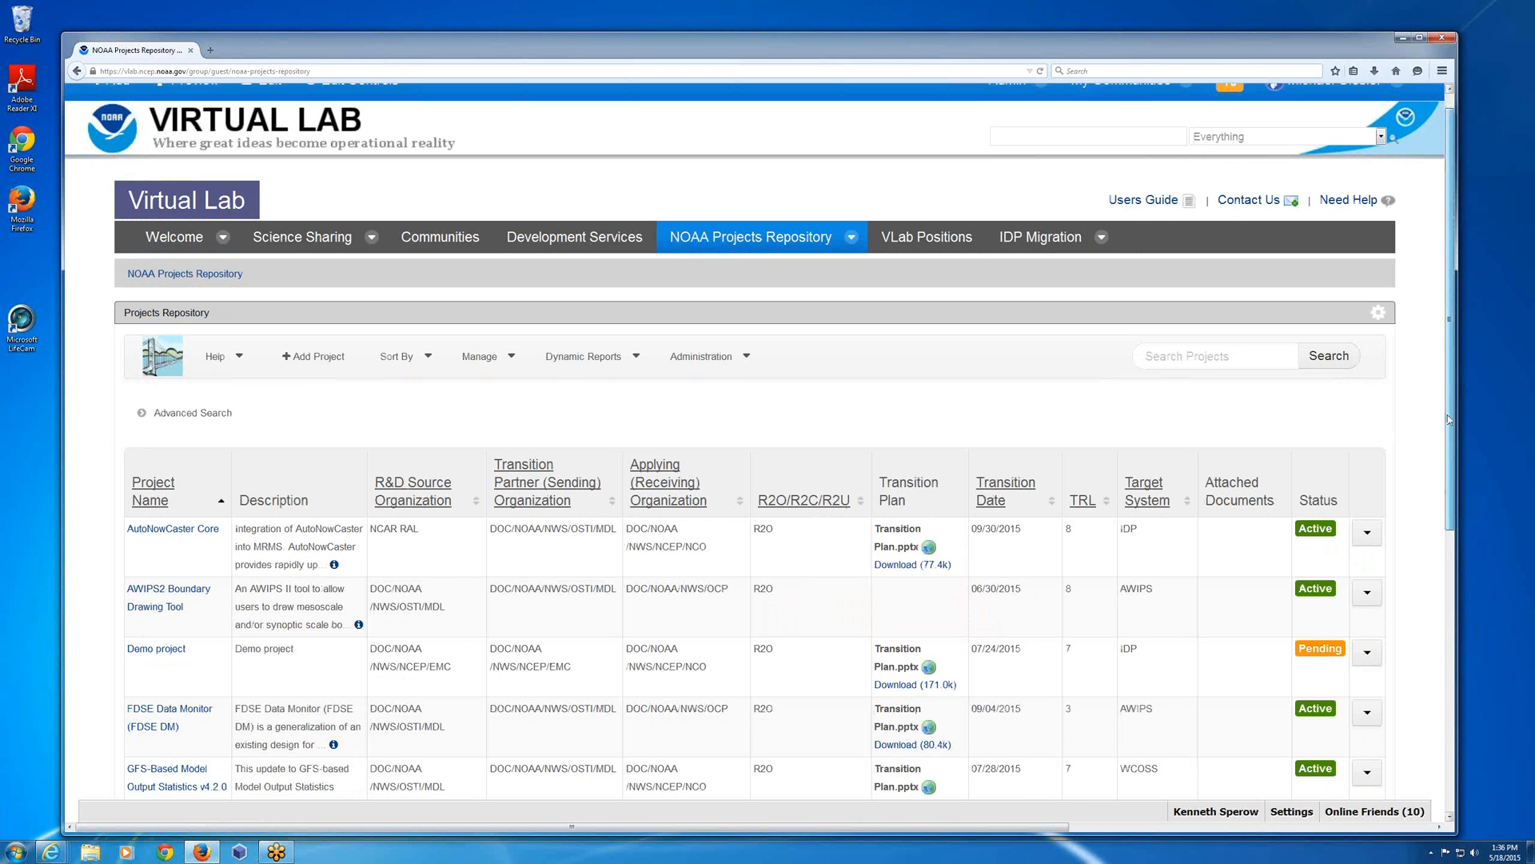
scroll(1449, 419, "down", 2)
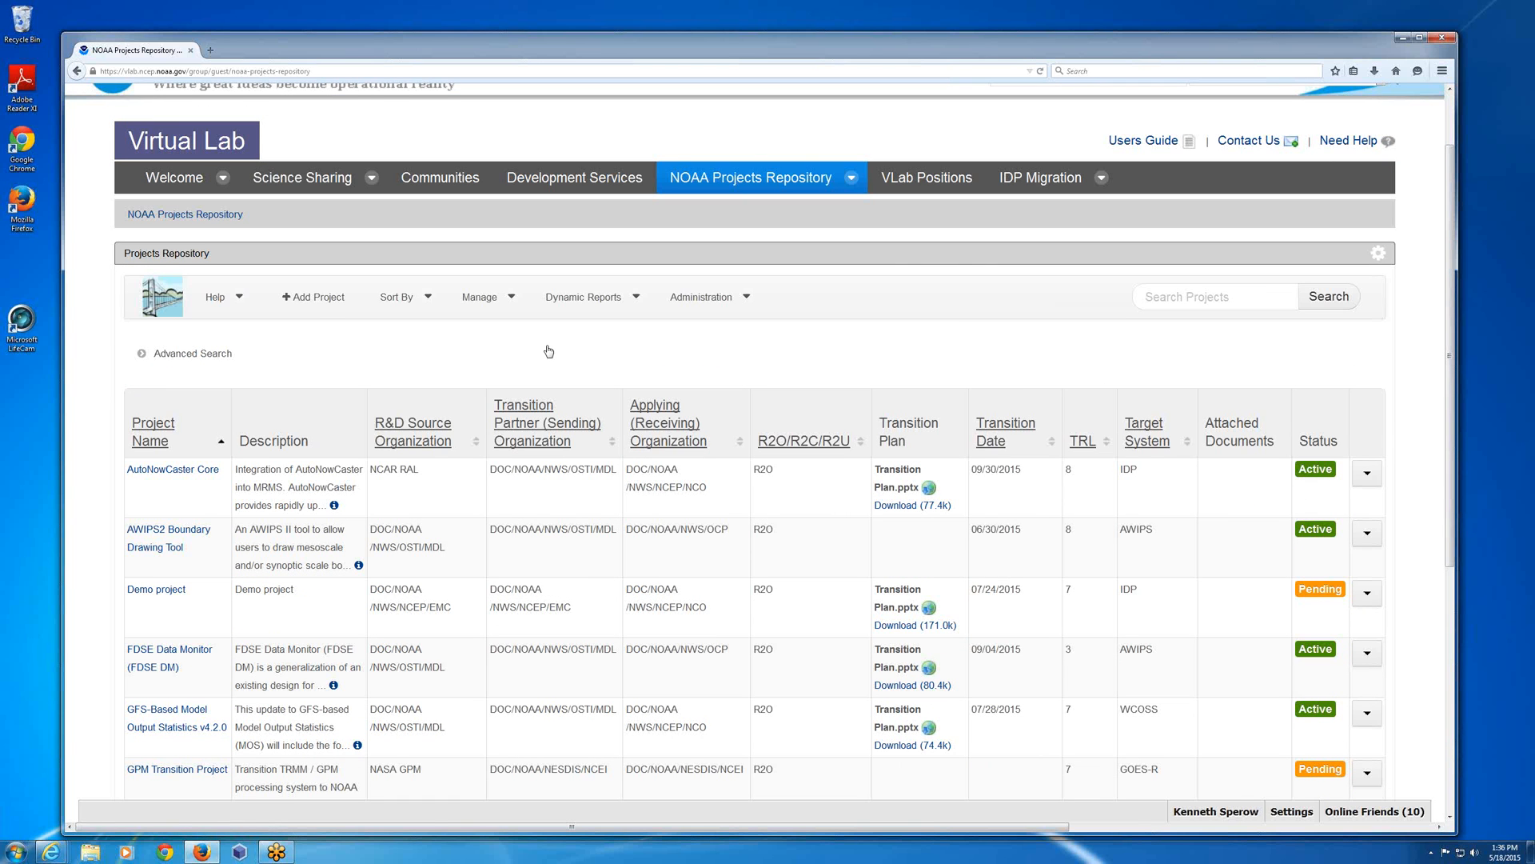
left_click(324, 303)
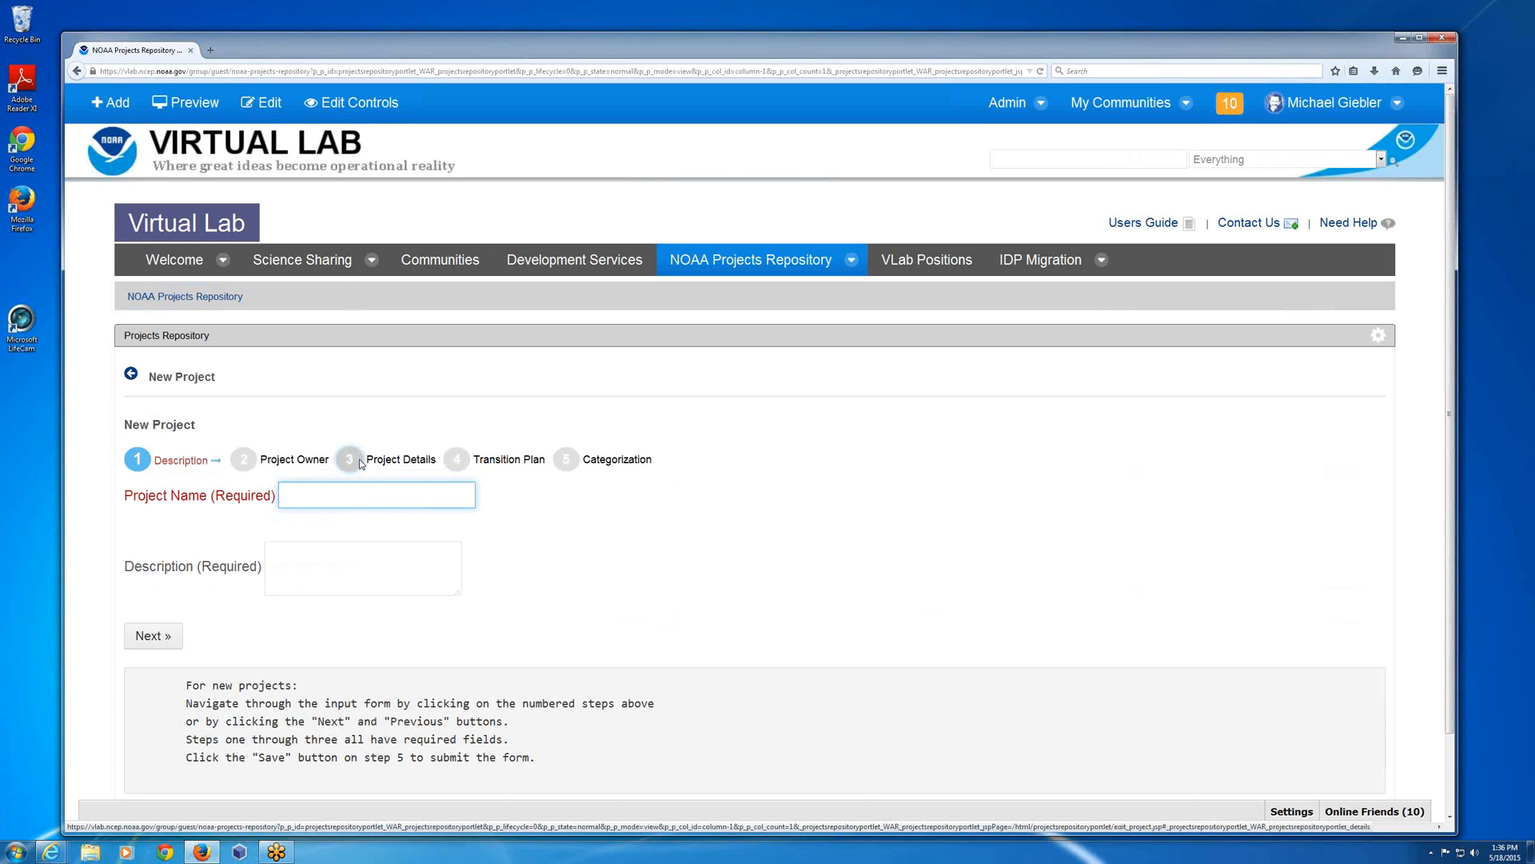
left_click(360, 462)
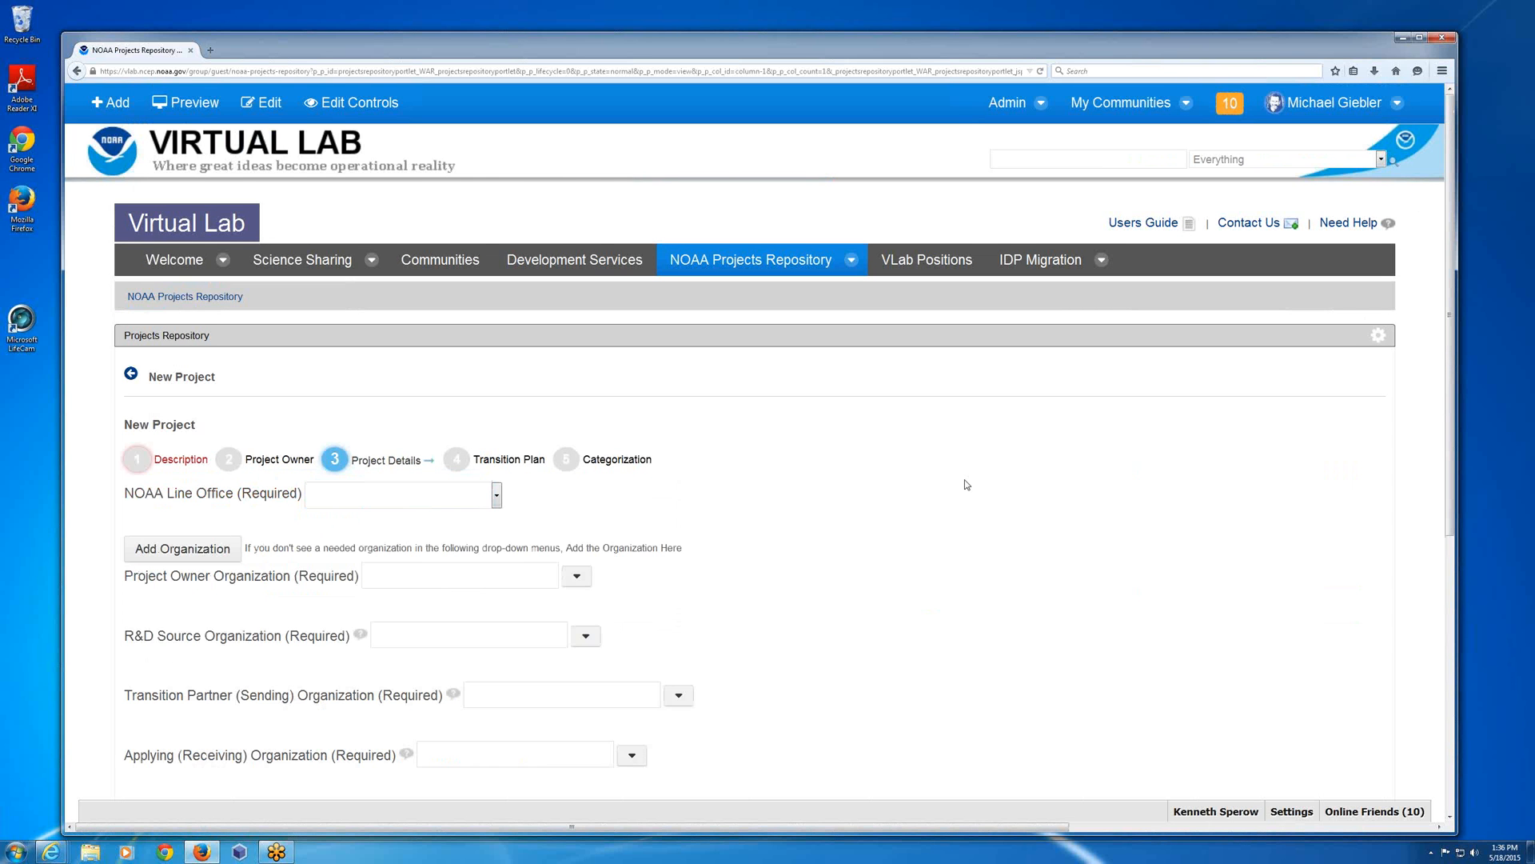
Open the entry form for adding a new target system from the Project Details fields.
scroll(831, 382, "down", 5)
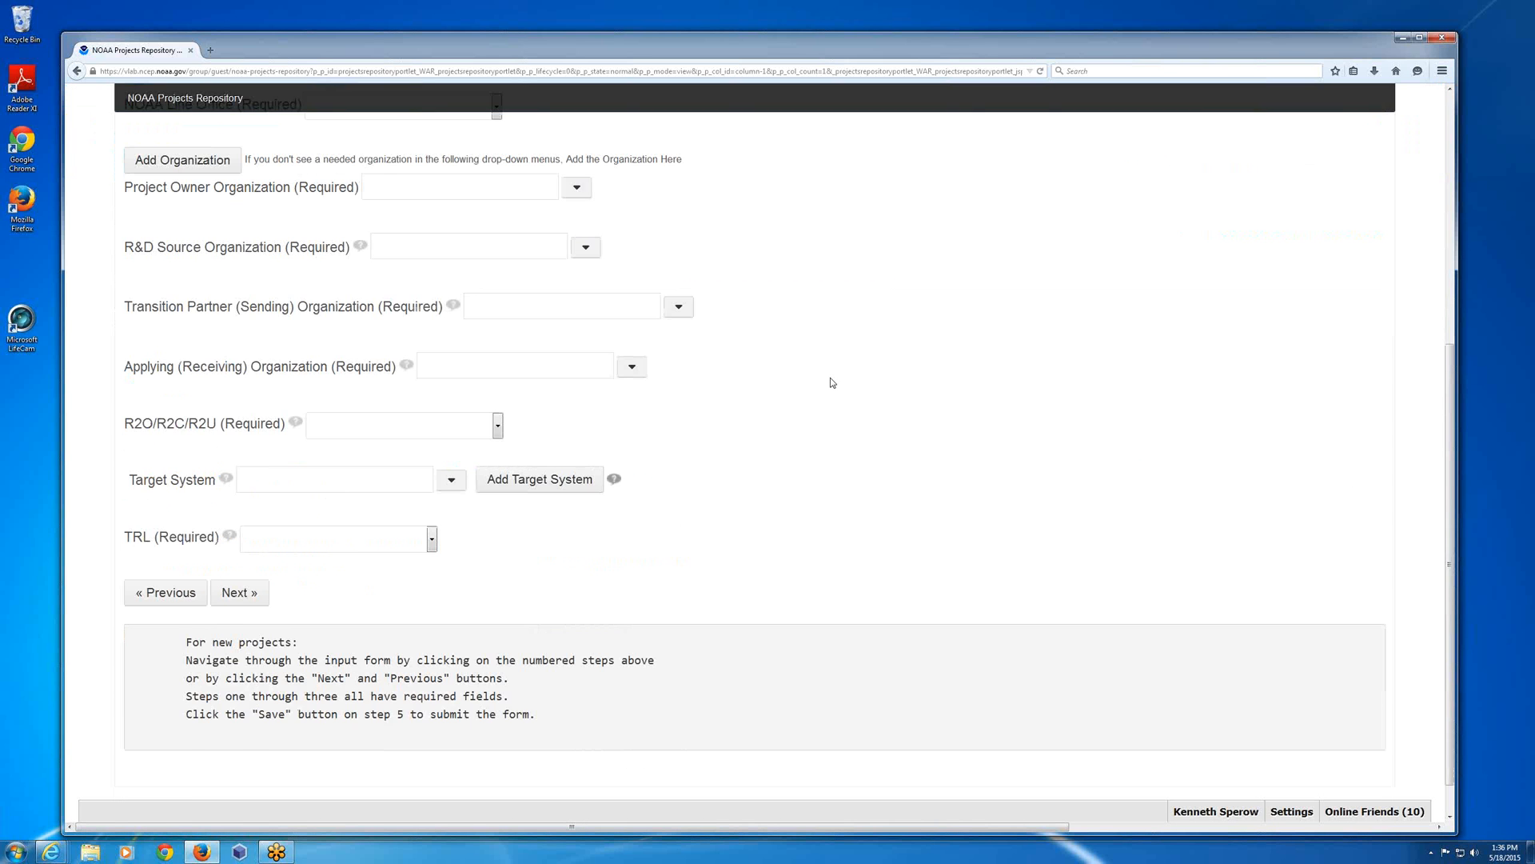
scroll(830, 378, "up", 1)
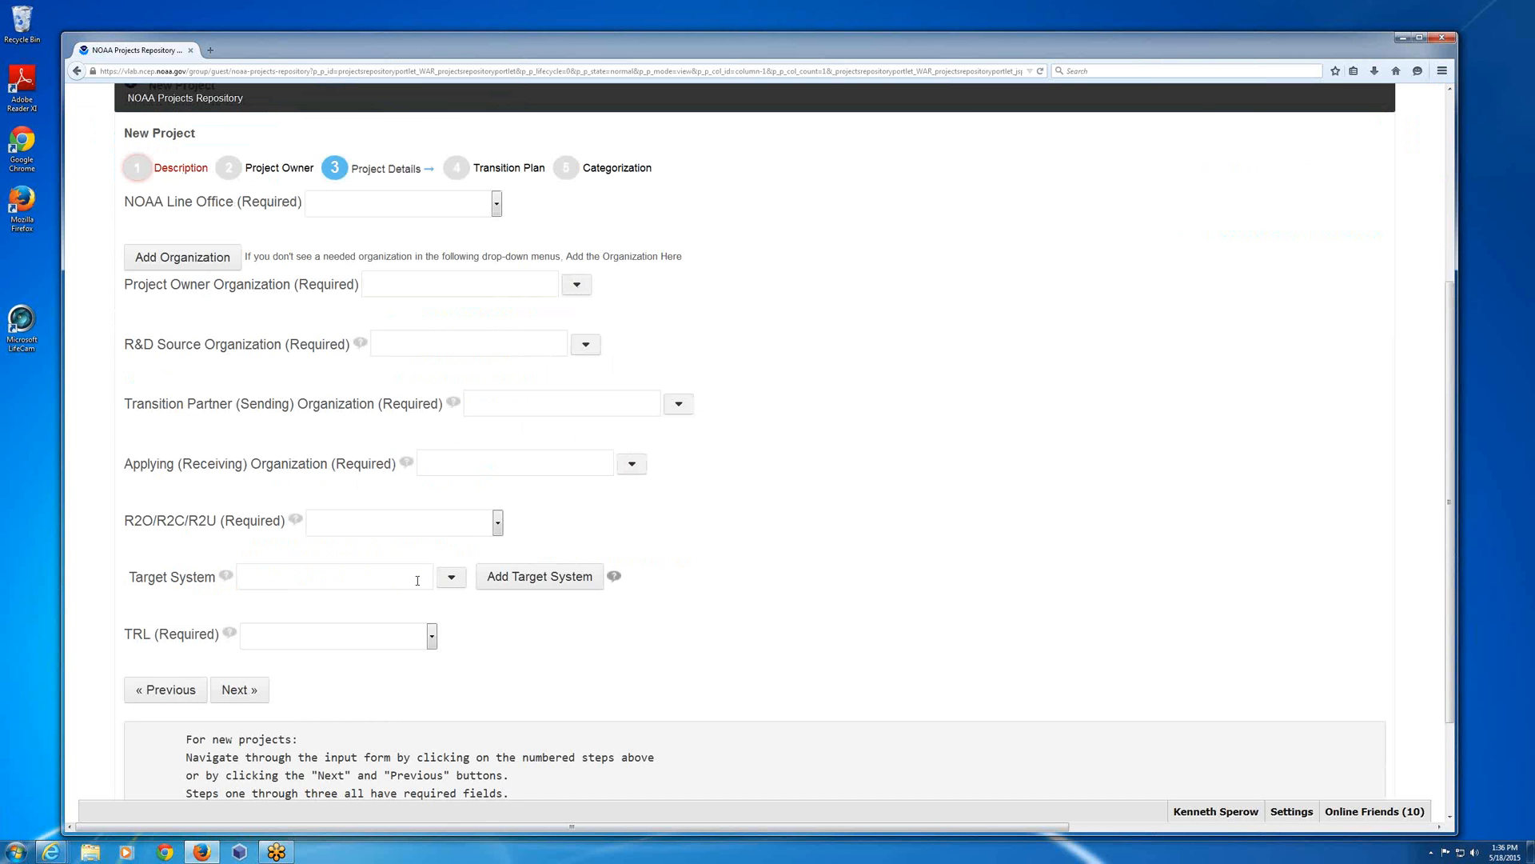
left_click(368, 584)
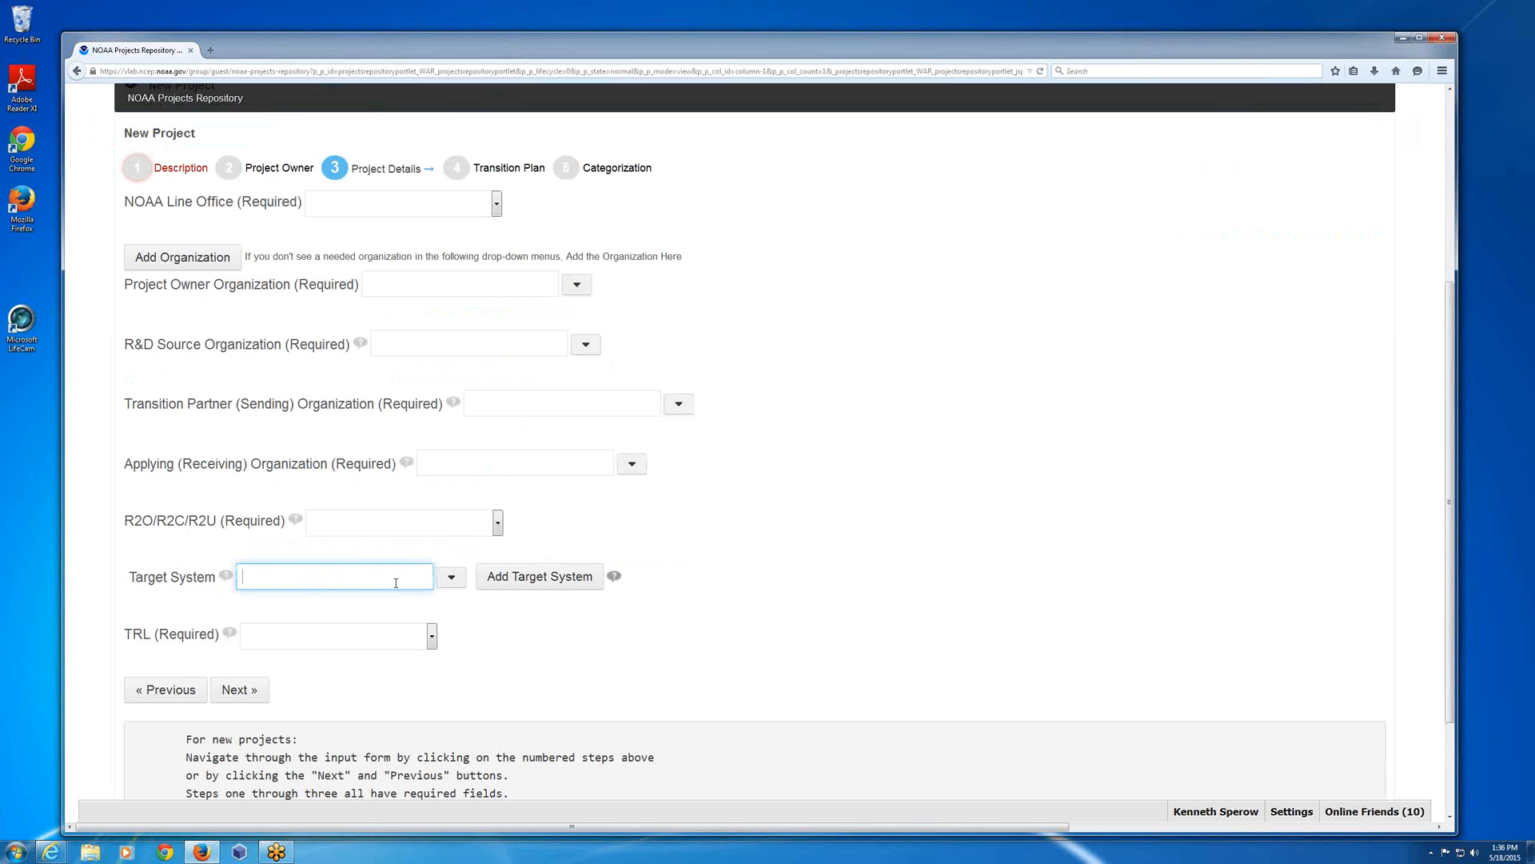
left_click(546, 583)
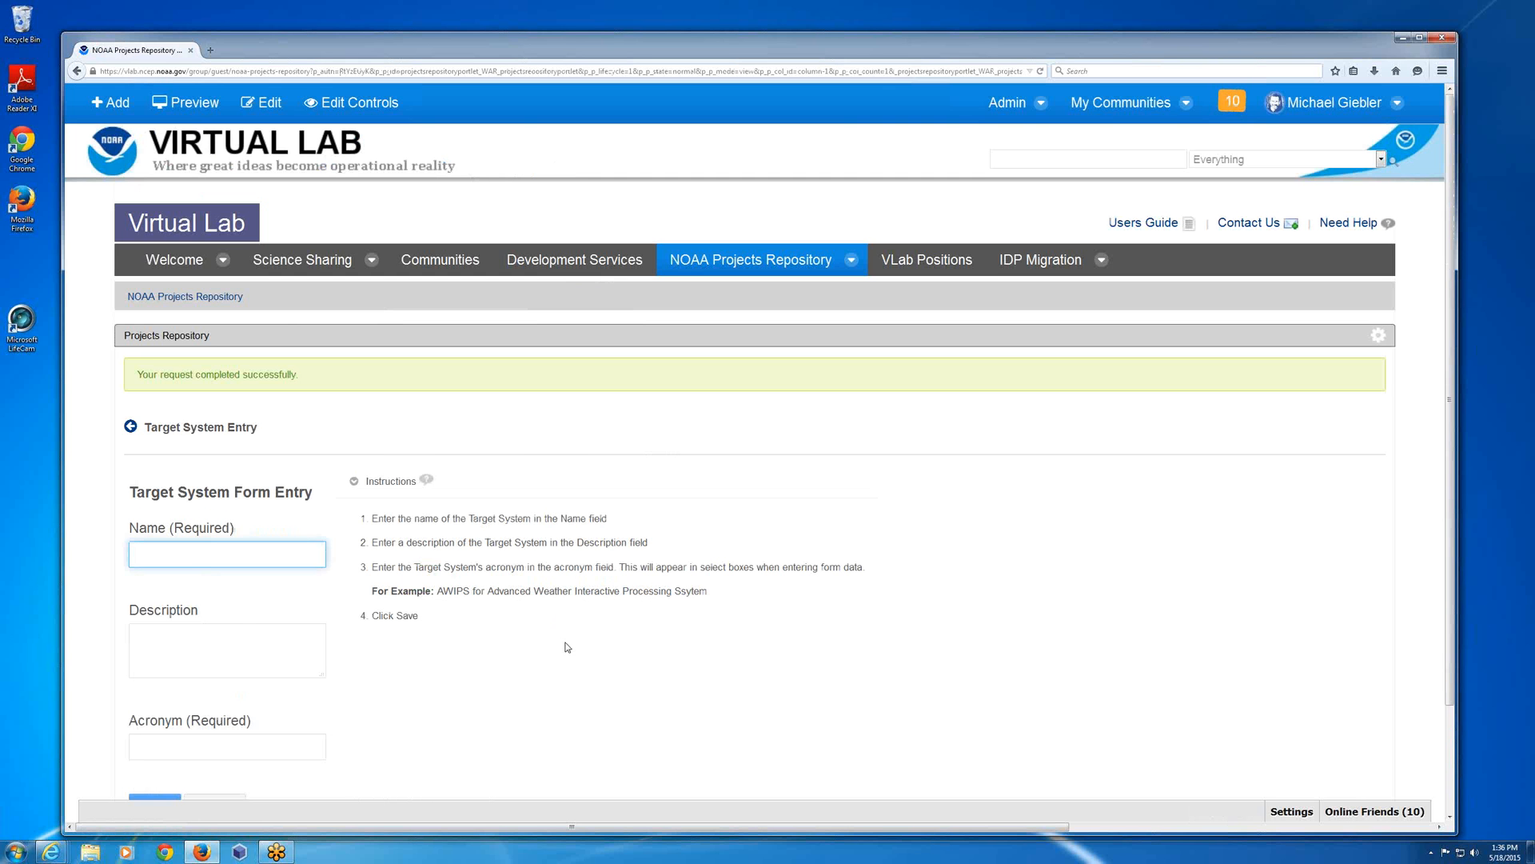
Fill in the target system form with name Demo FAA System, description "demo description" and acronym FAAS, and cancel the entry.
scroll(567, 646, "down", 2)
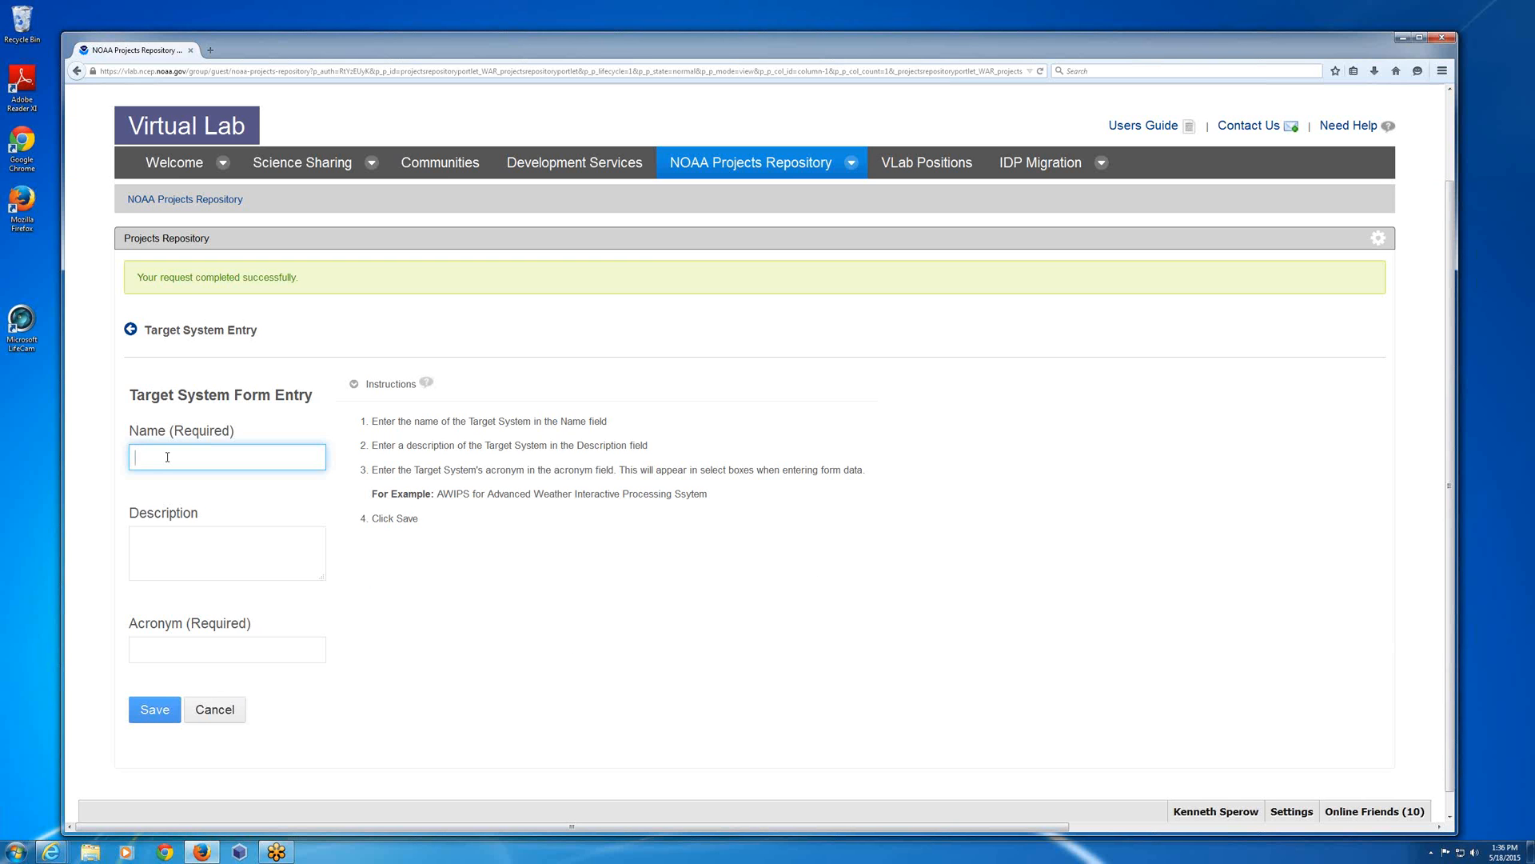
left_click(180, 456)
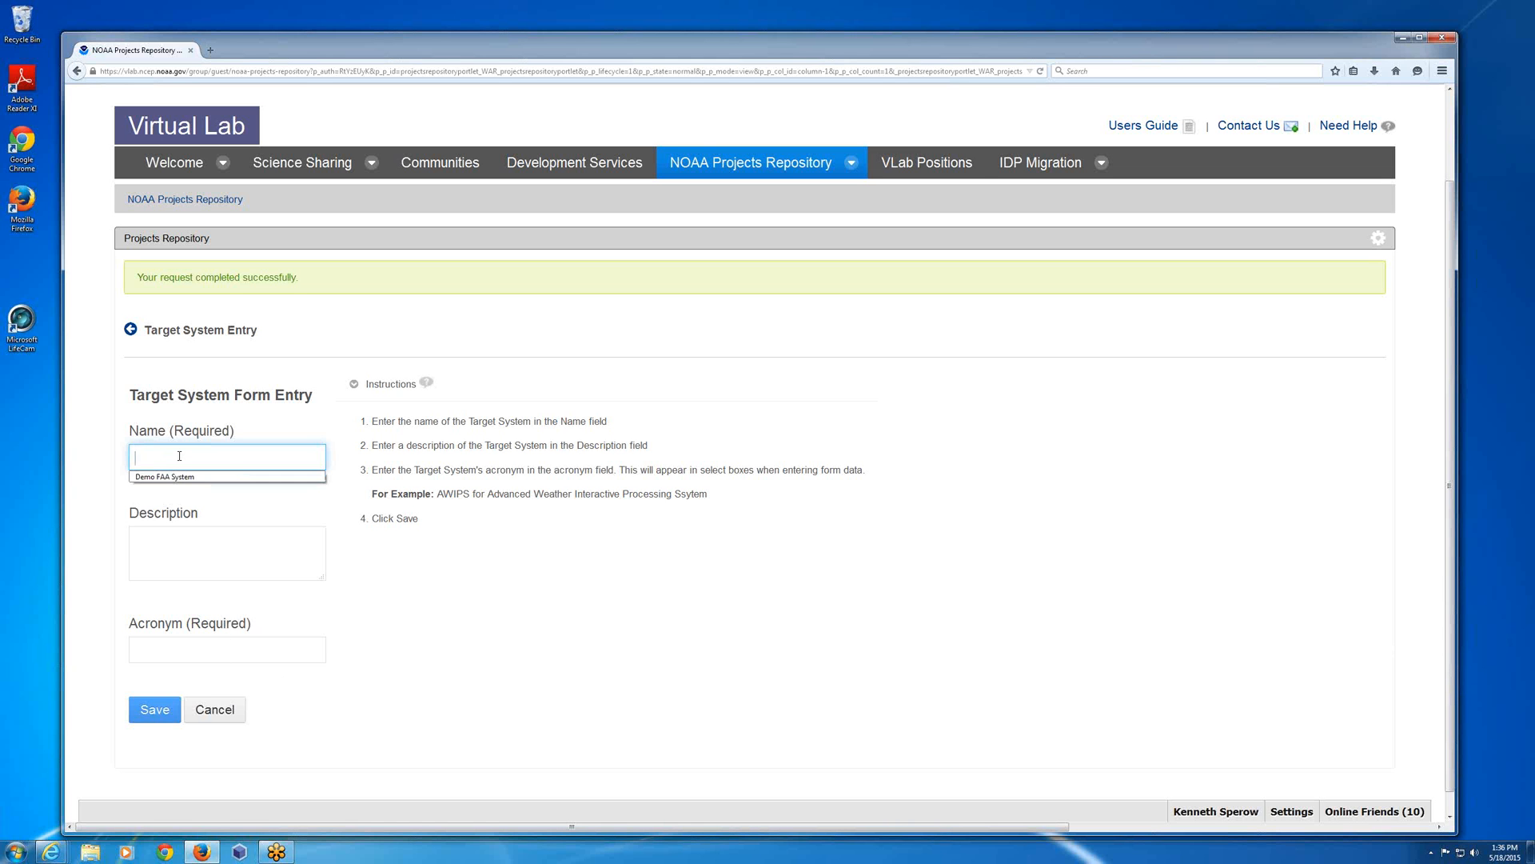
left_click(168, 477)
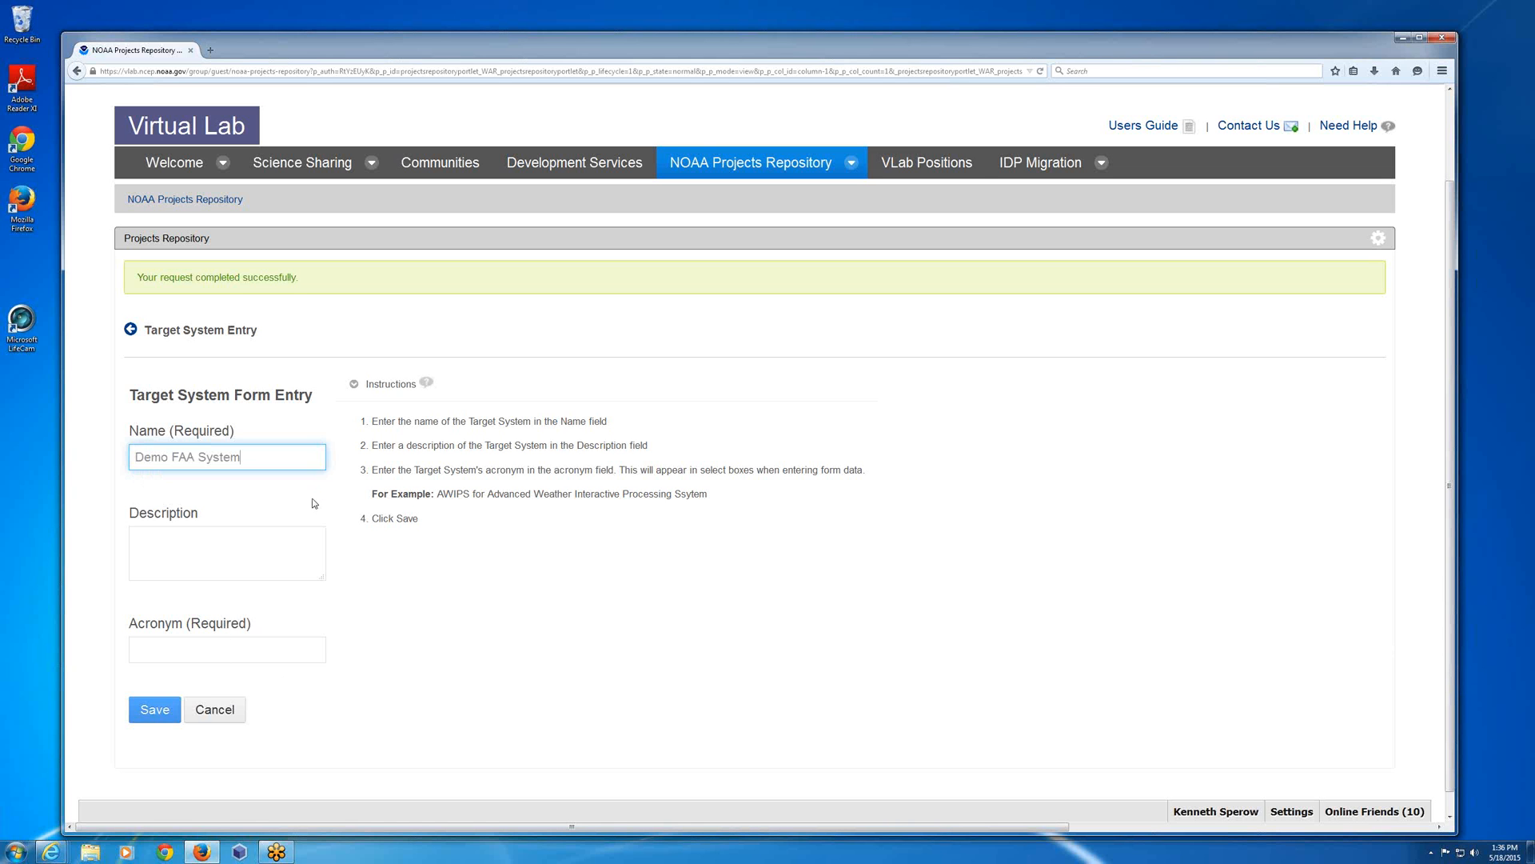
left_click(200, 545)
type("demo d")
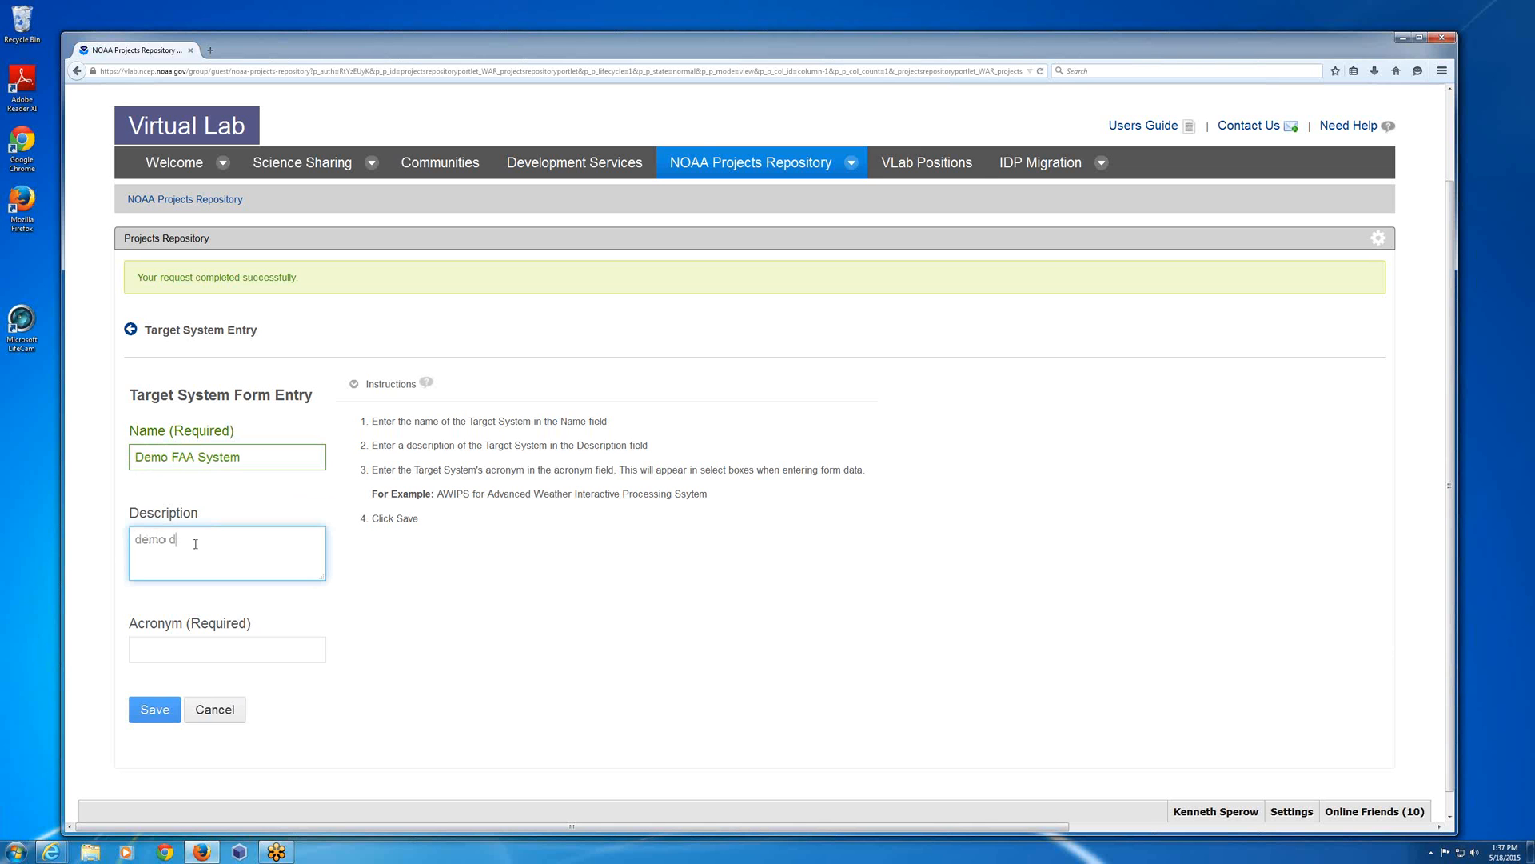
type("escription")
left_click(190, 647)
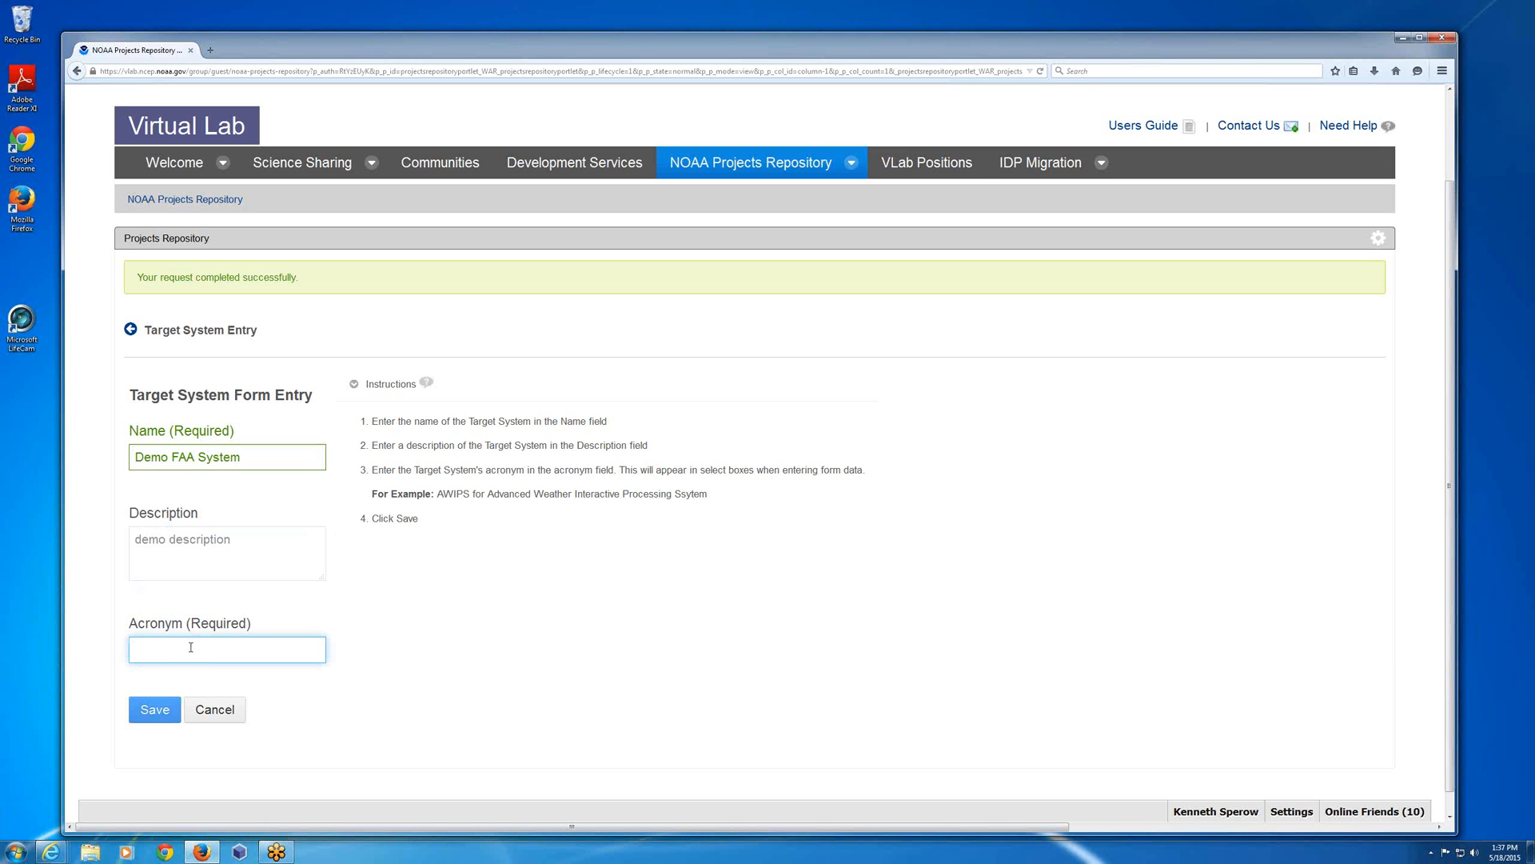
type("D")
key("BackSpace")
type("FAAS")
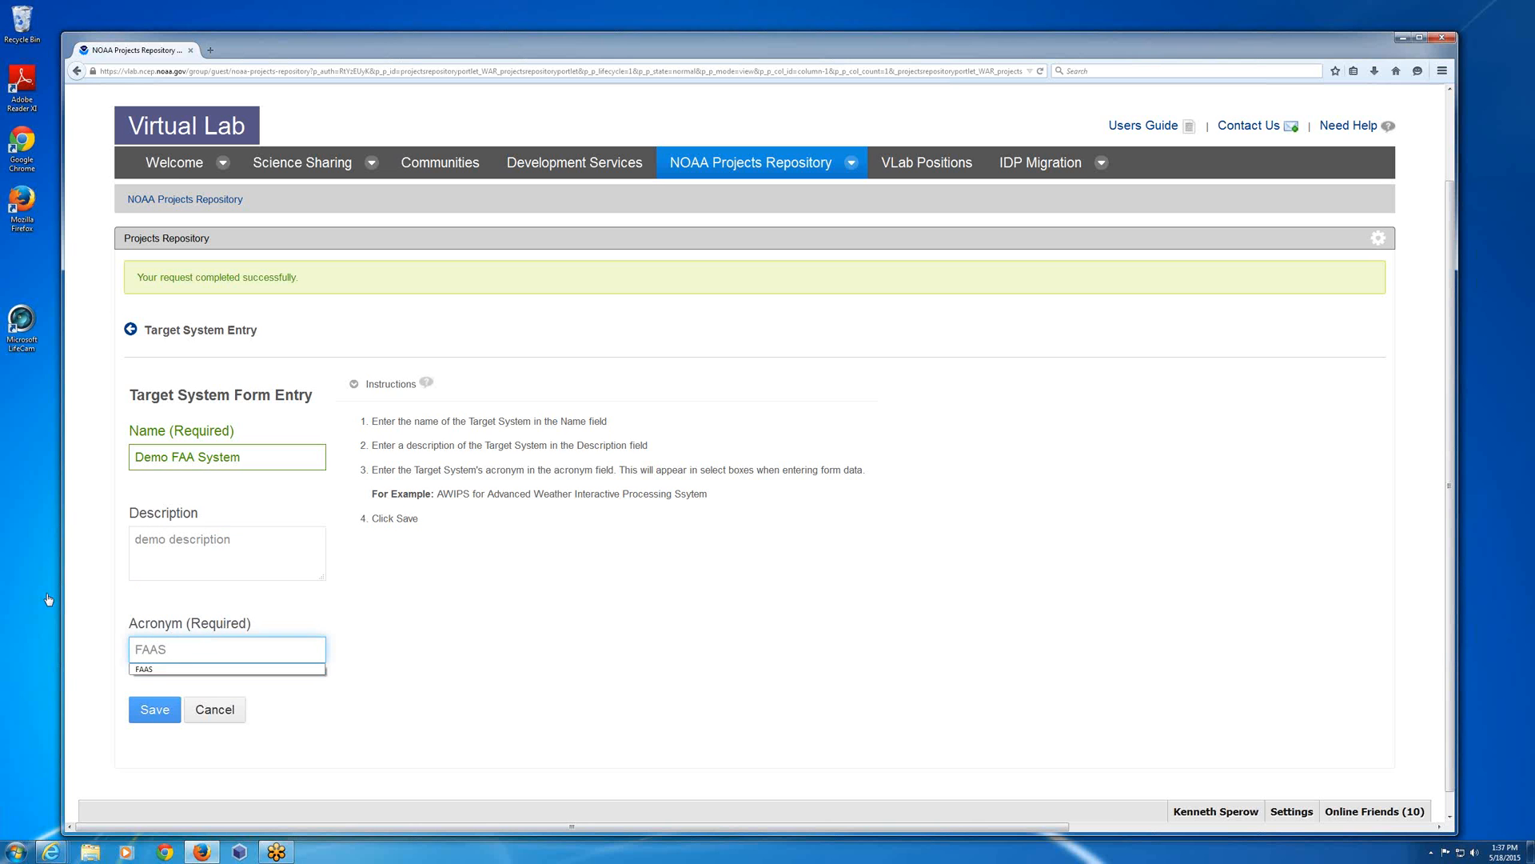
left_click(222, 716)
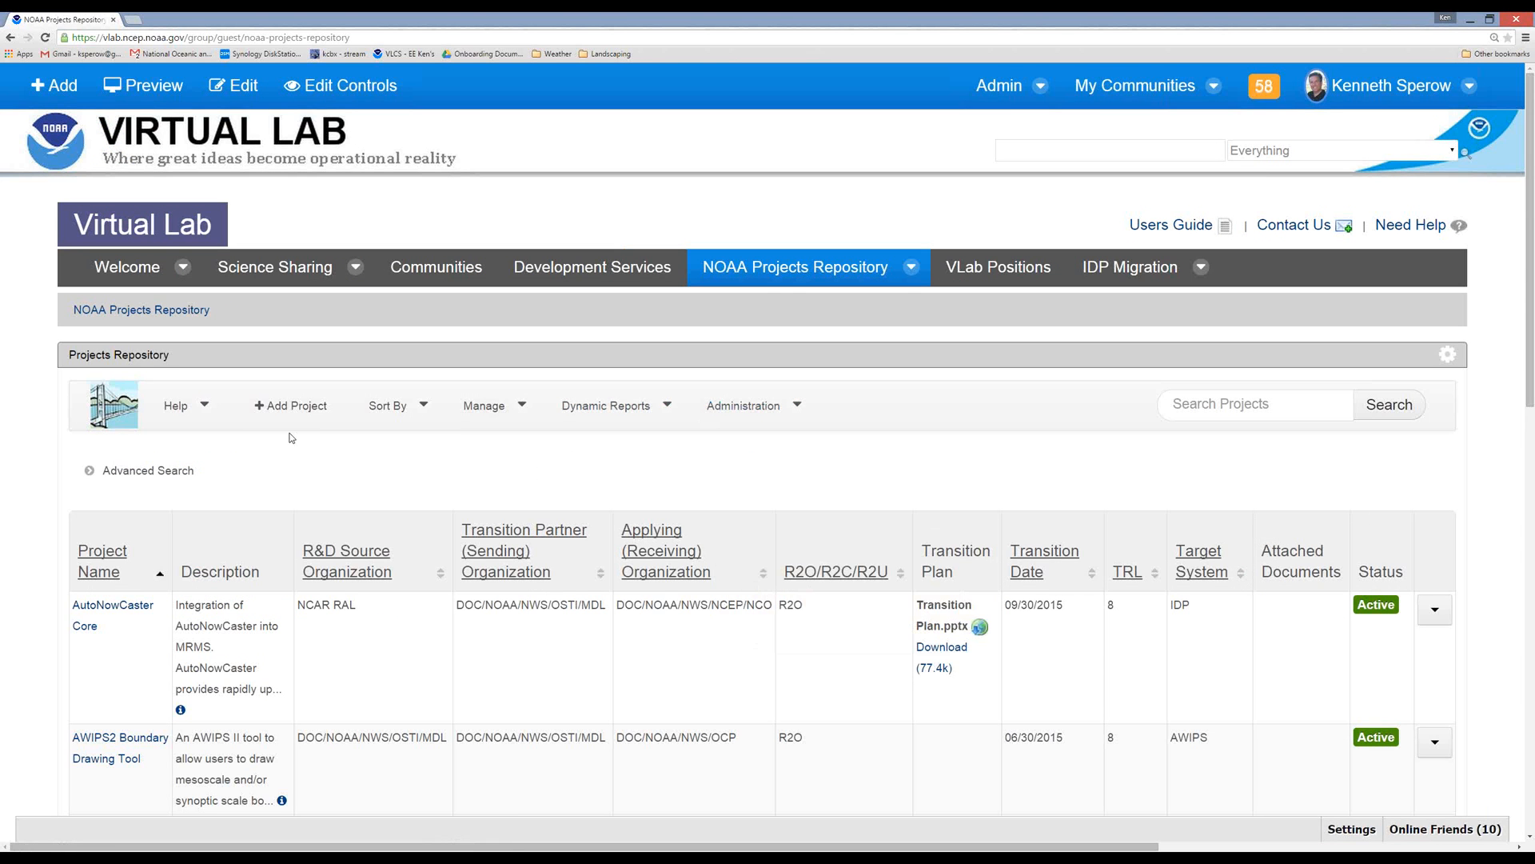
Open the organization management list, browse it at 20 items per page, and return to the project list.
left_click(513, 408)
left_click(519, 456)
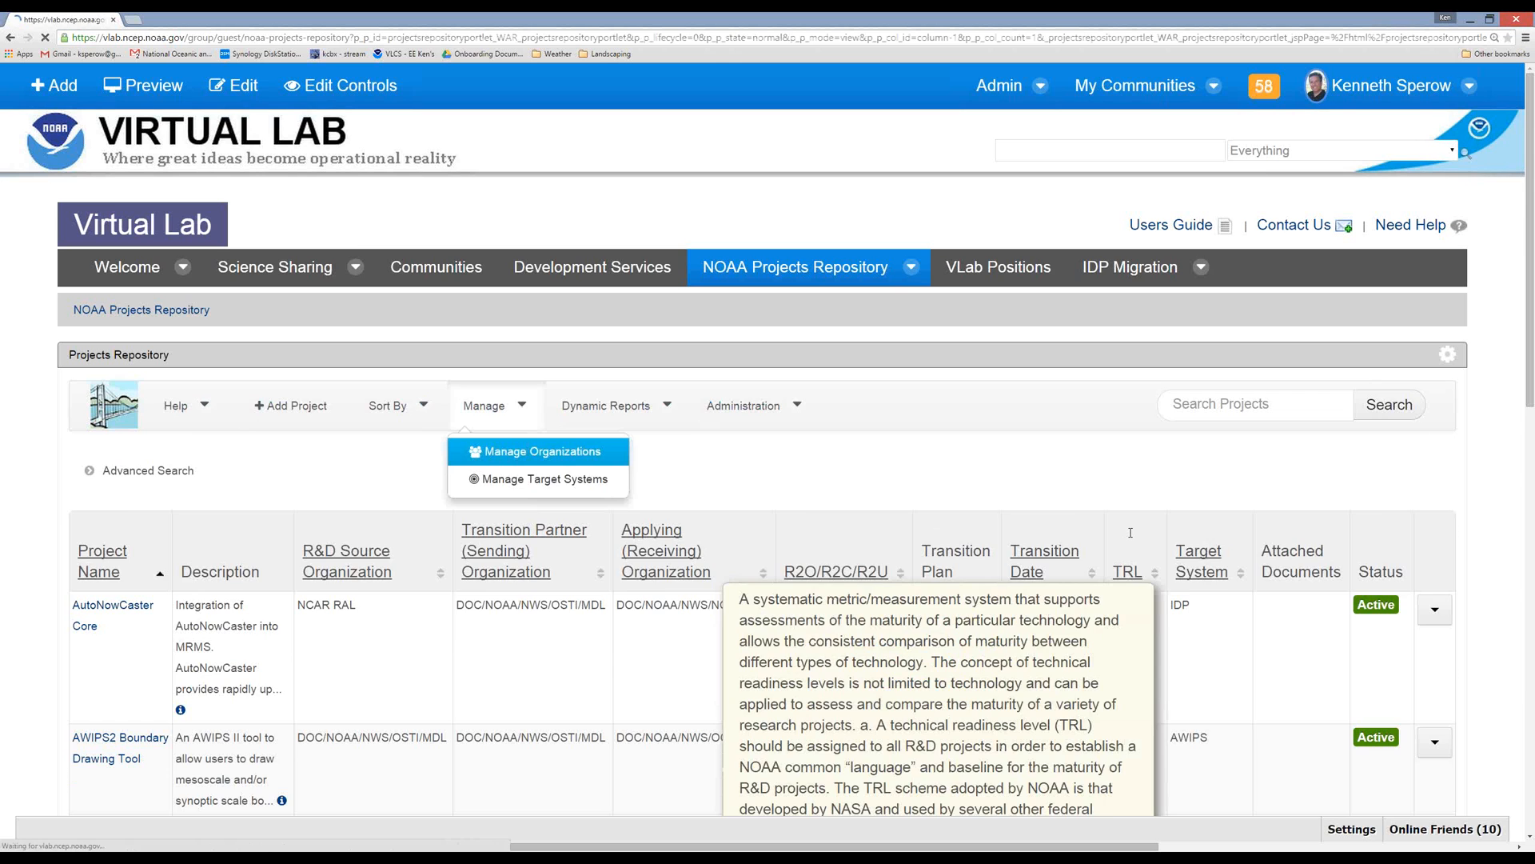
scroll(991, 520, "down", 3)
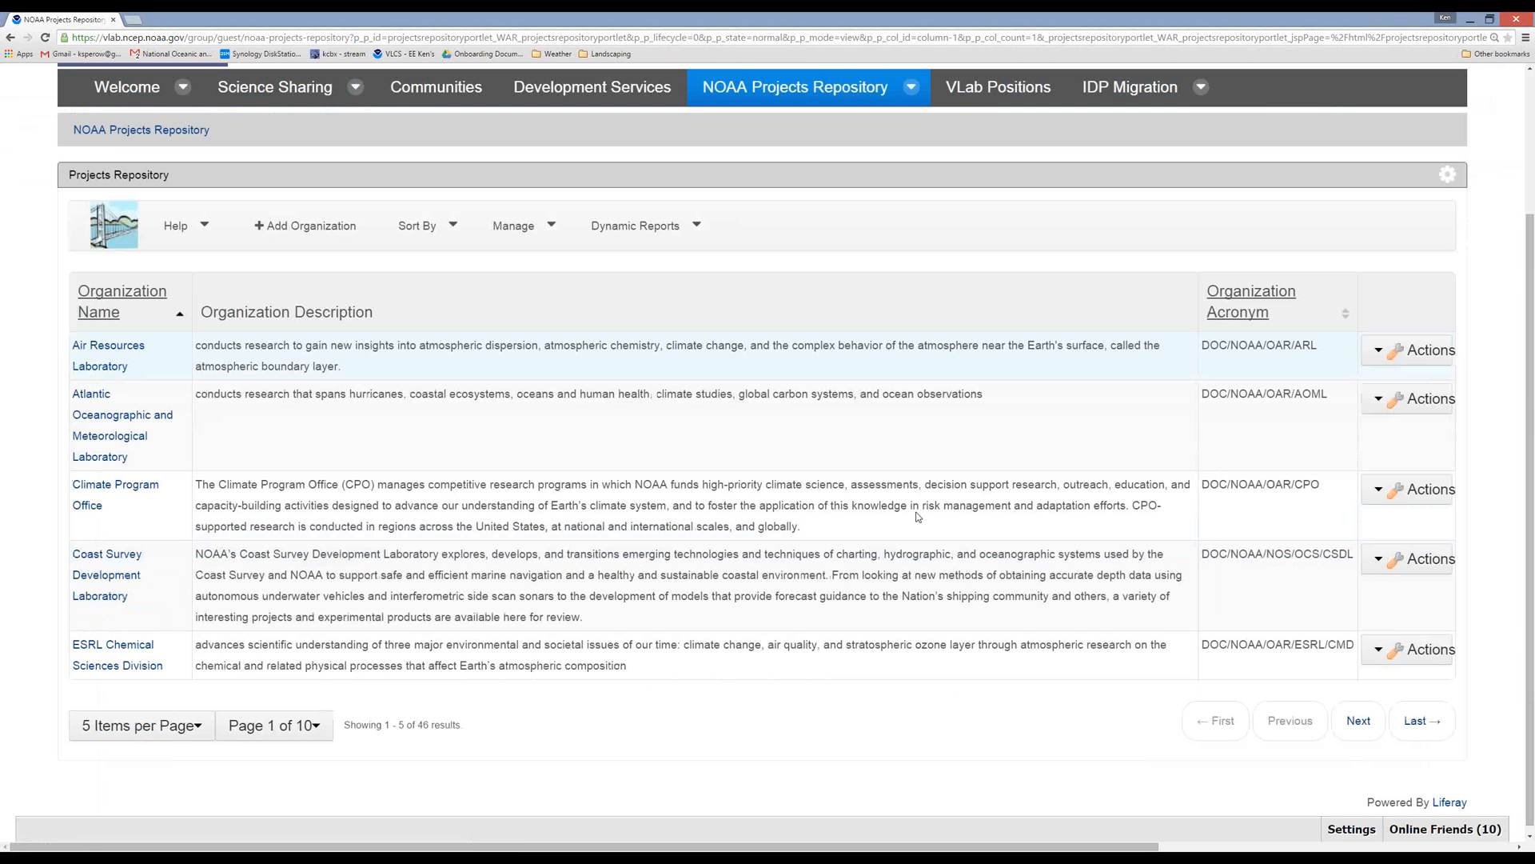
left_click(141, 726)
left_click(126, 606)
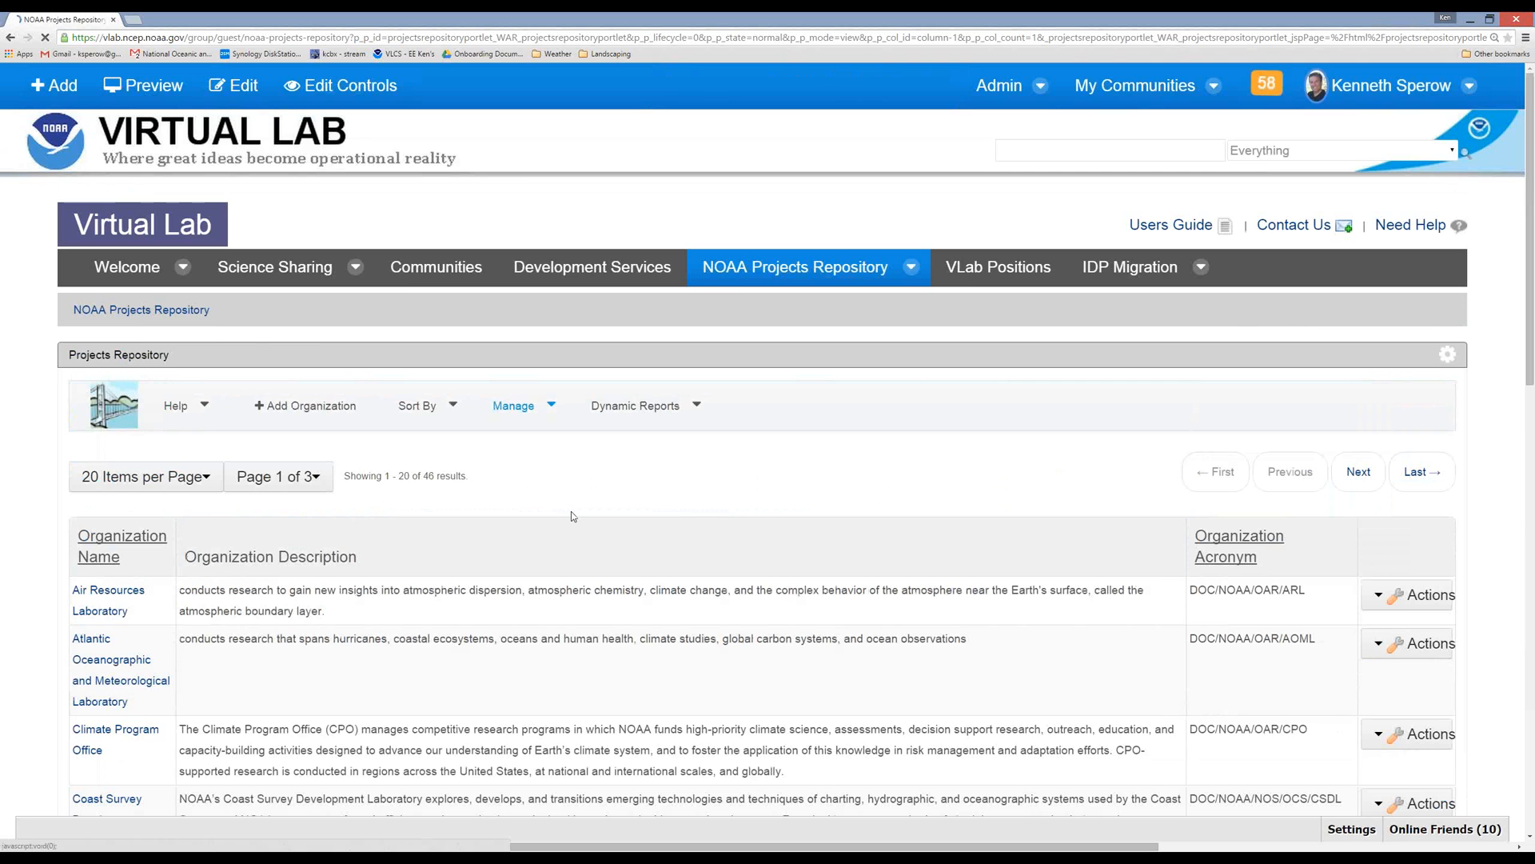
scroll(571, 511, "down", 4)
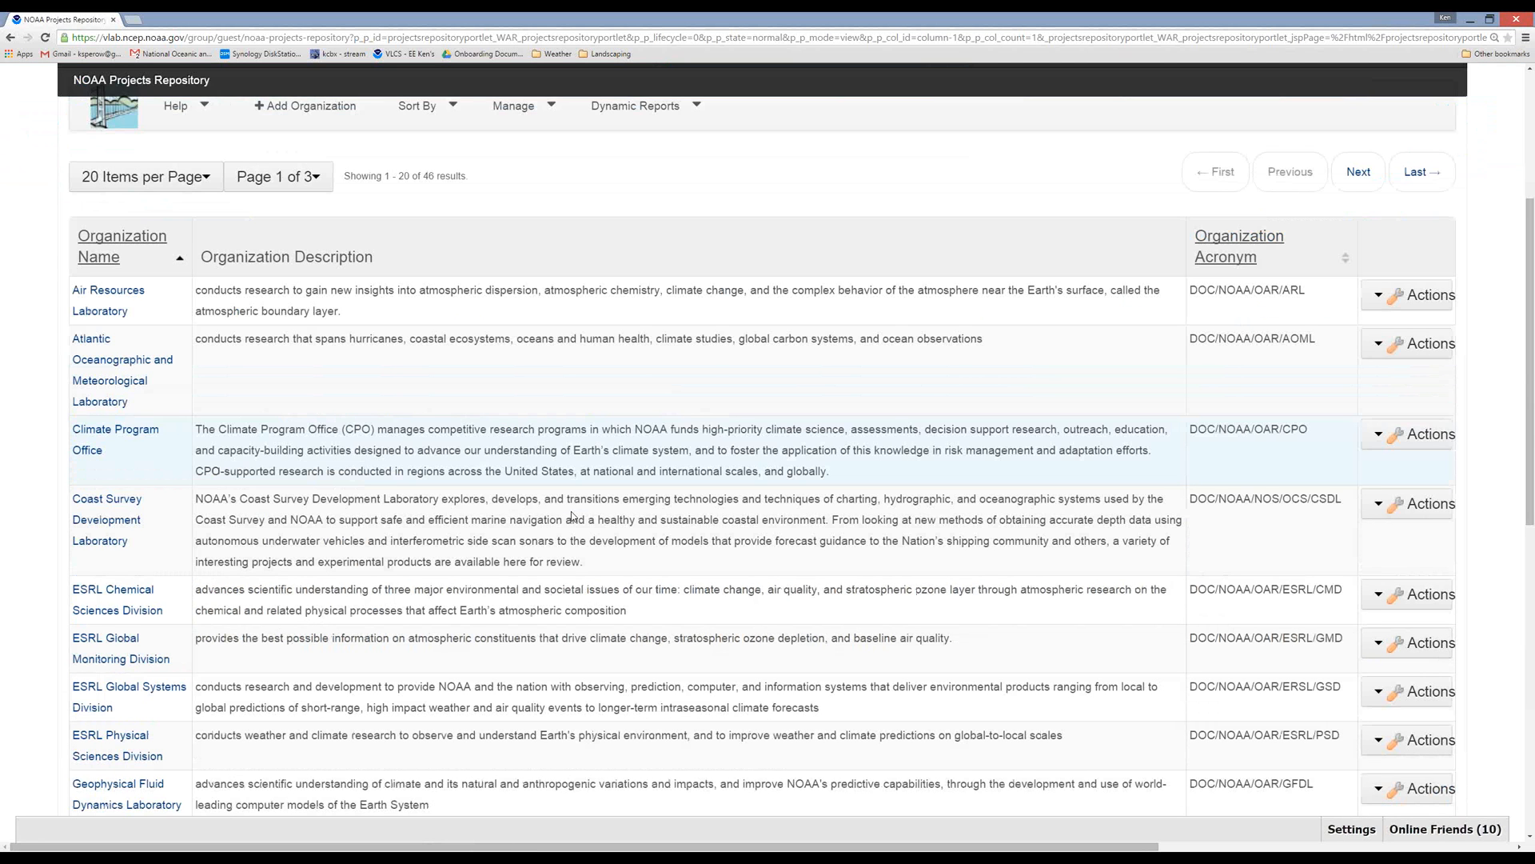
scroll(571, 516, "up", 2)
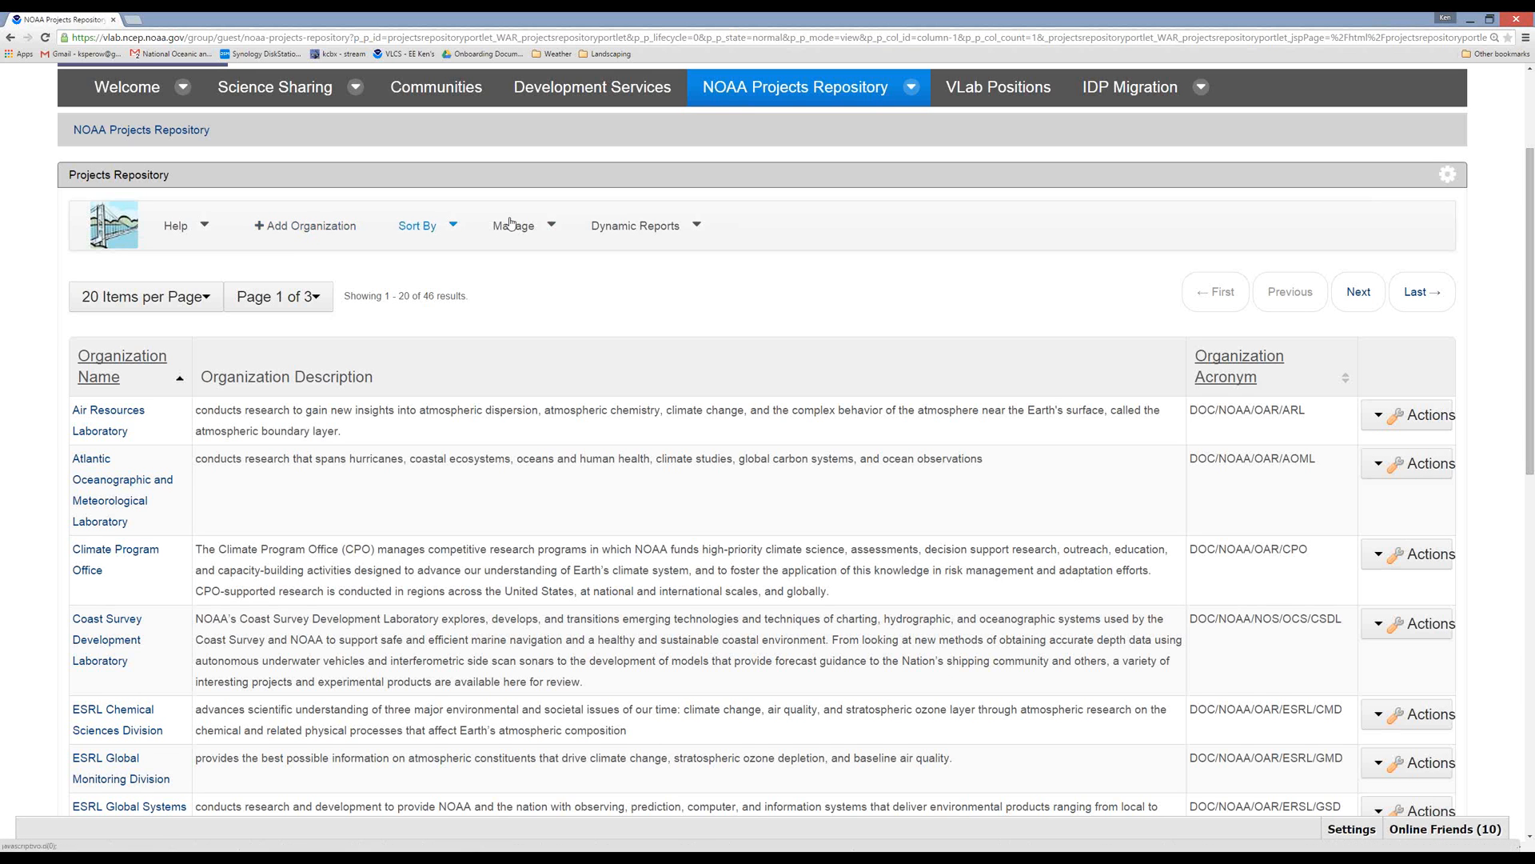
left_click(126, 230)
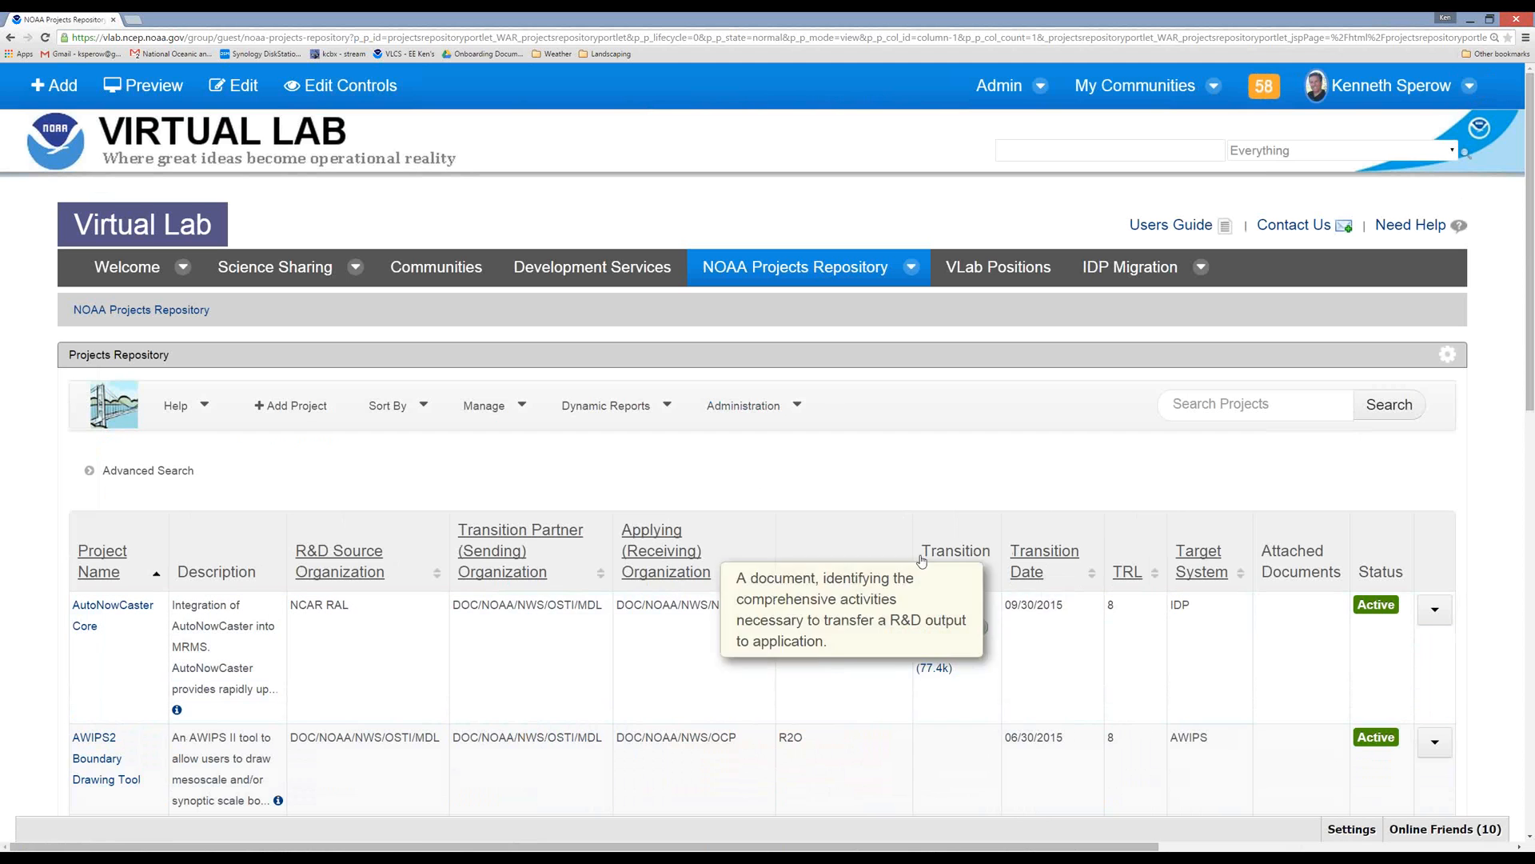
Reopen the organization management list and show 50 items per page.
mouse_move(831, 524)
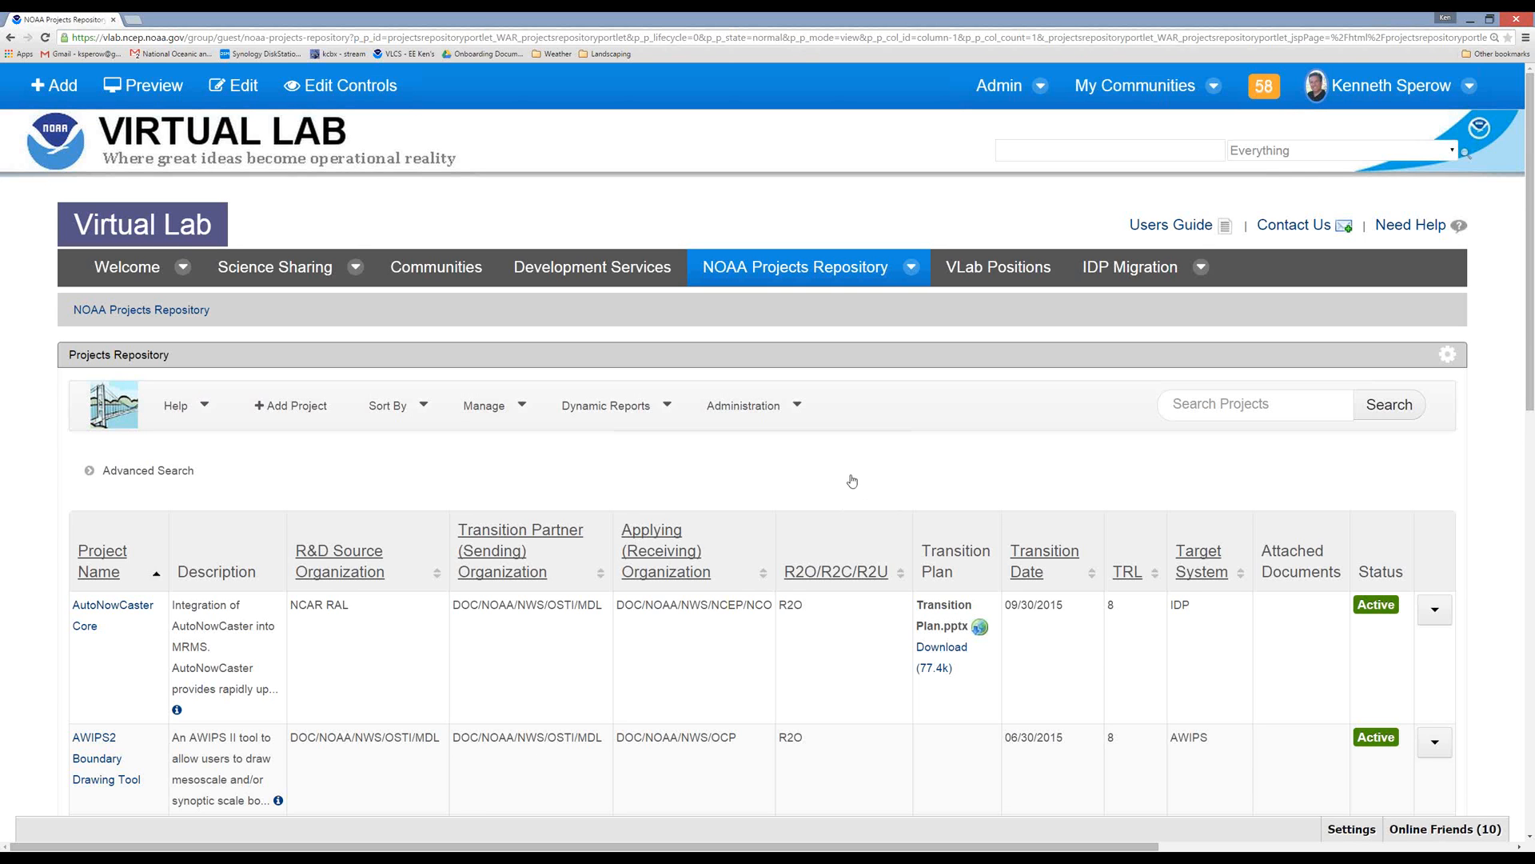
left_click(513, 408)
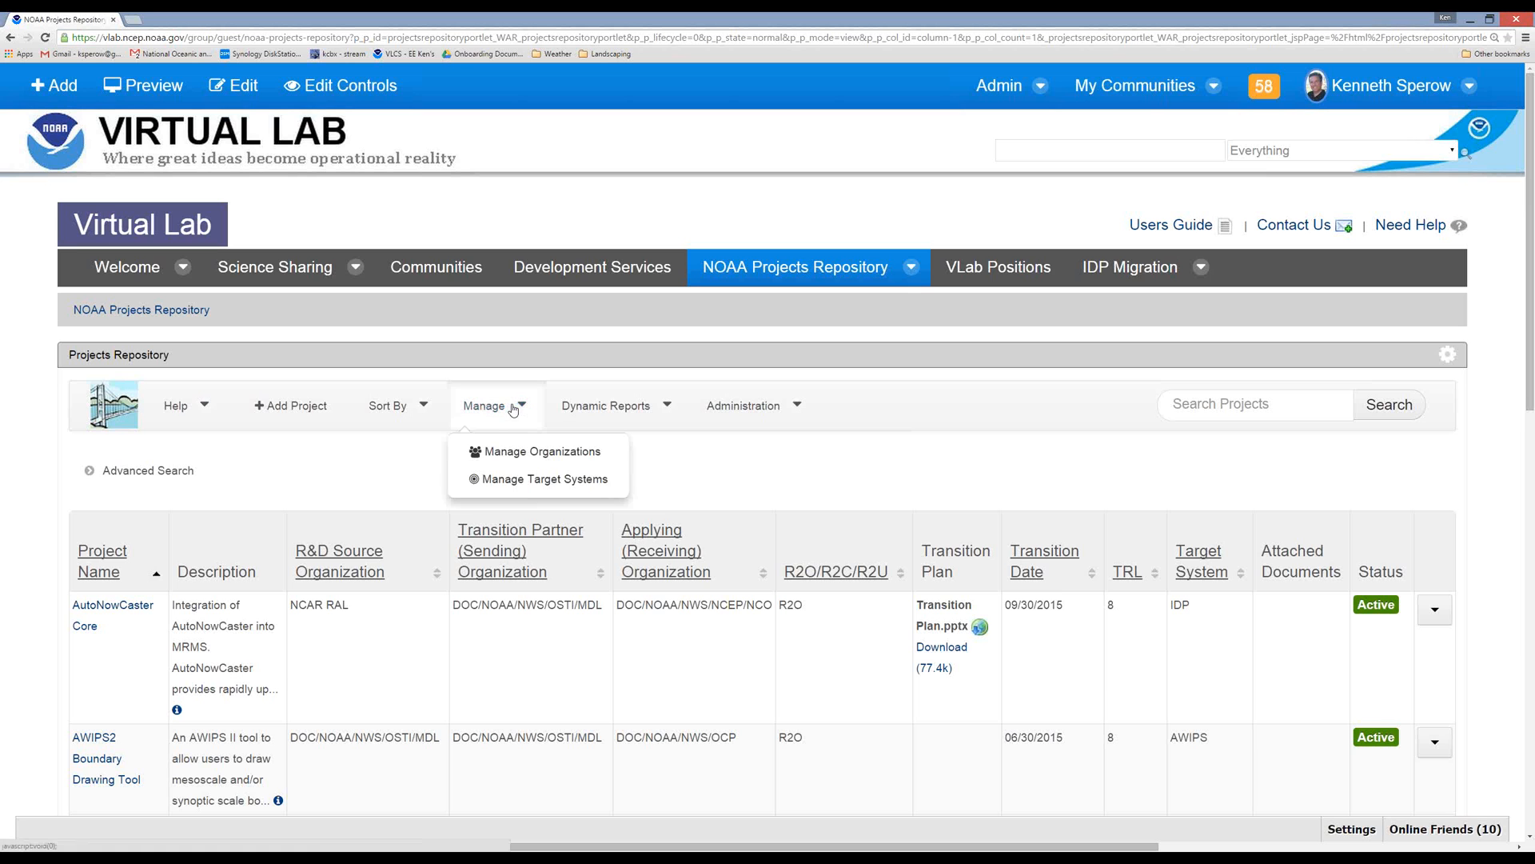
left_click(530, 452)
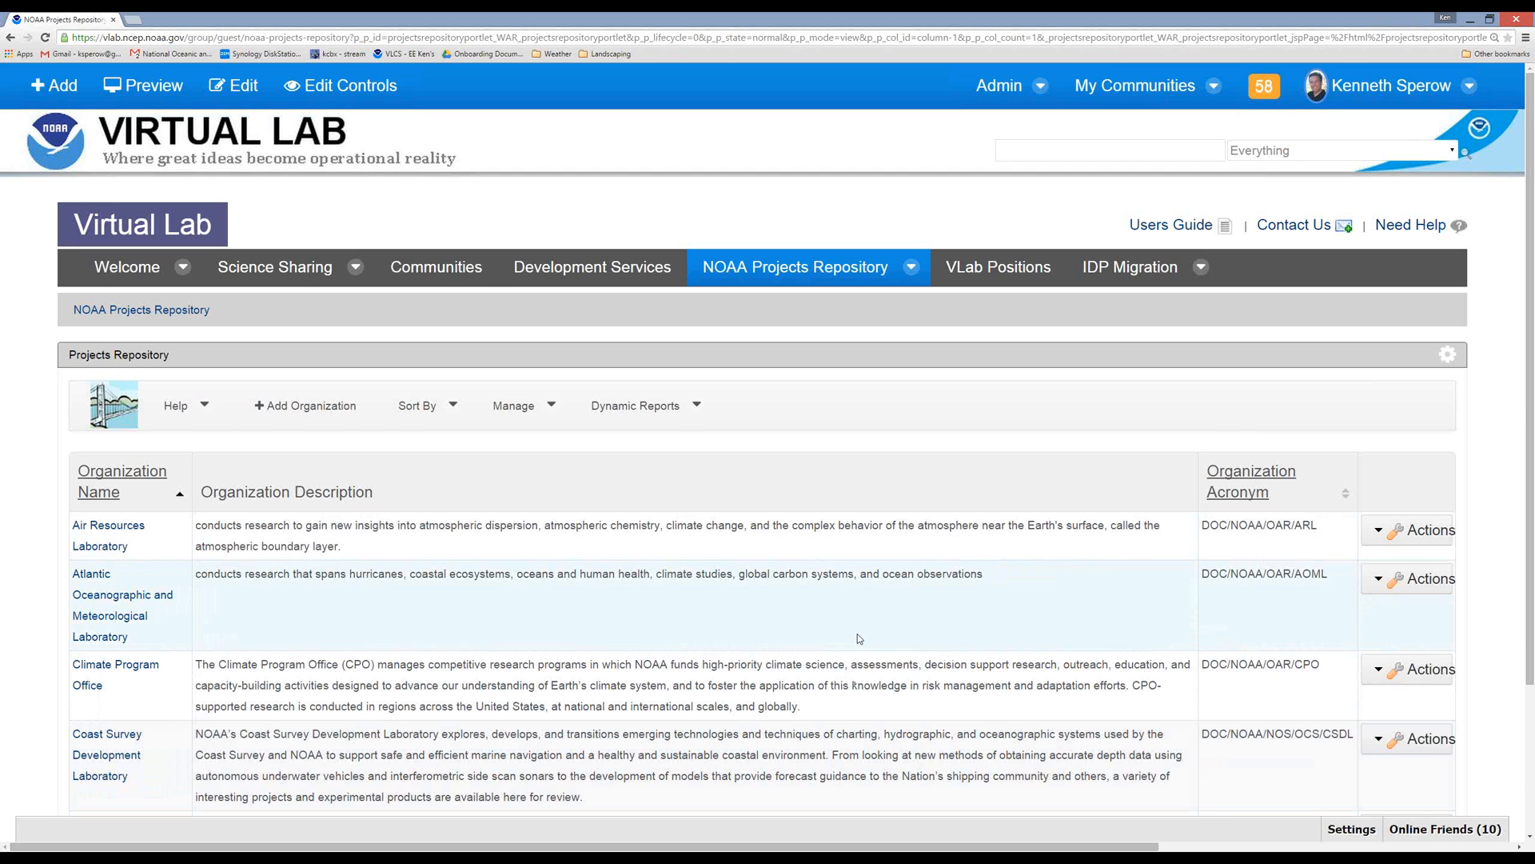
scroll(858, 637, "down", 3)
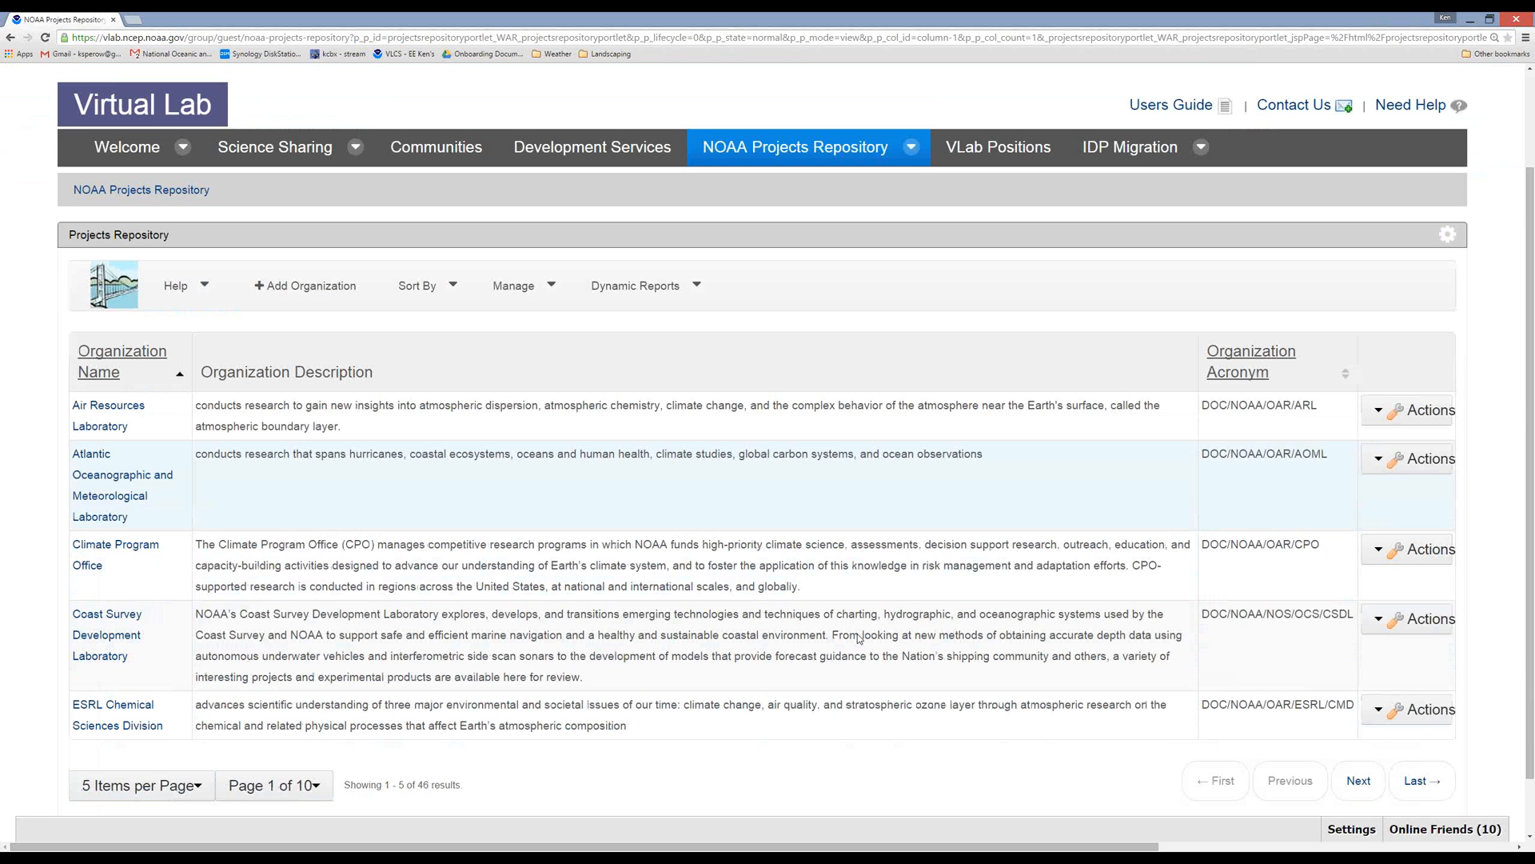
scroll(164, 675, "down", 2)
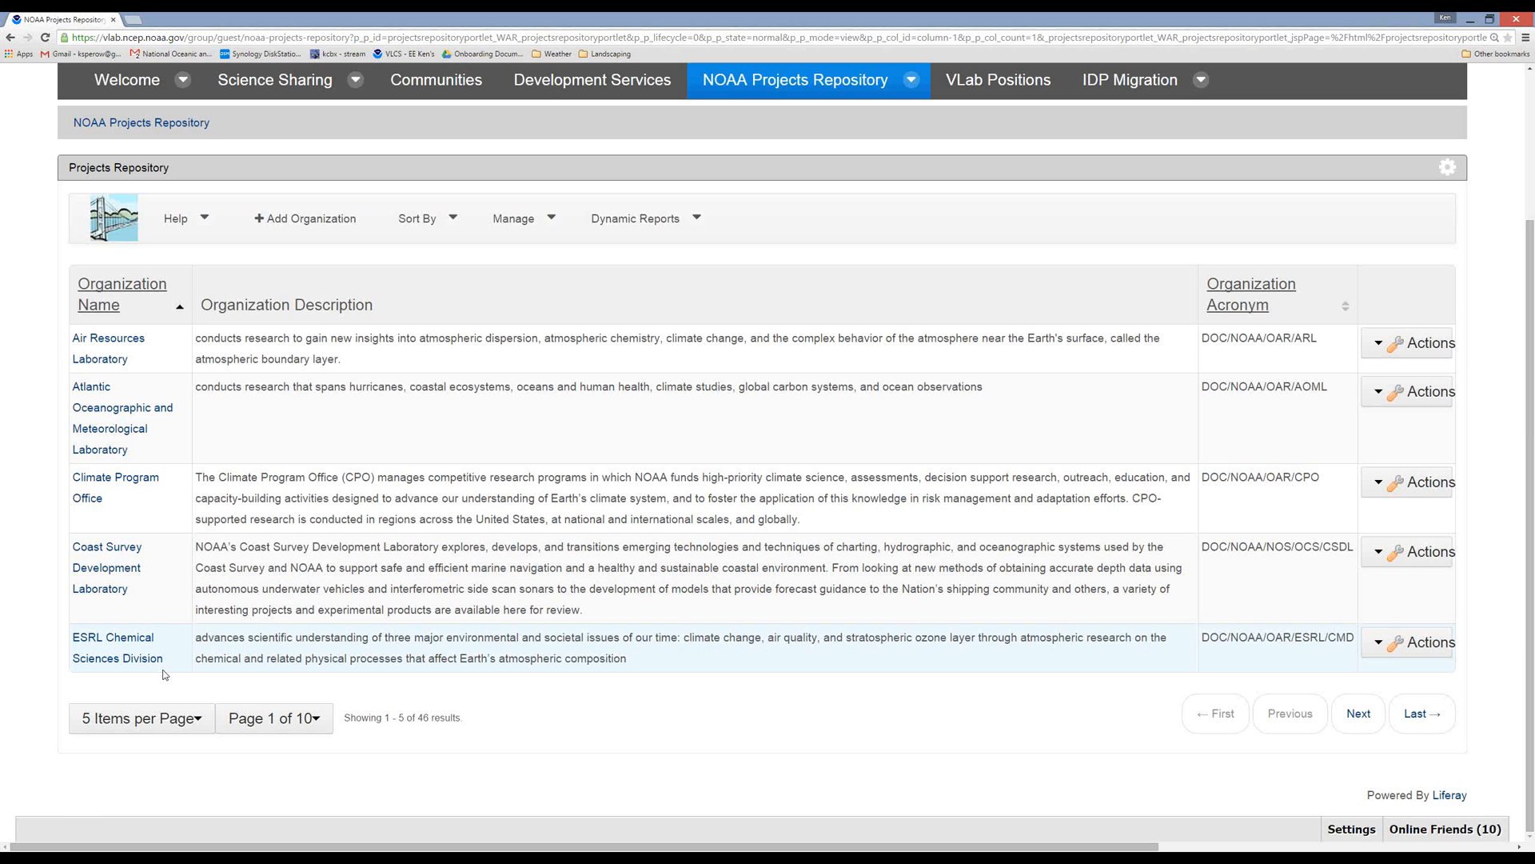
left_click(148, 717)
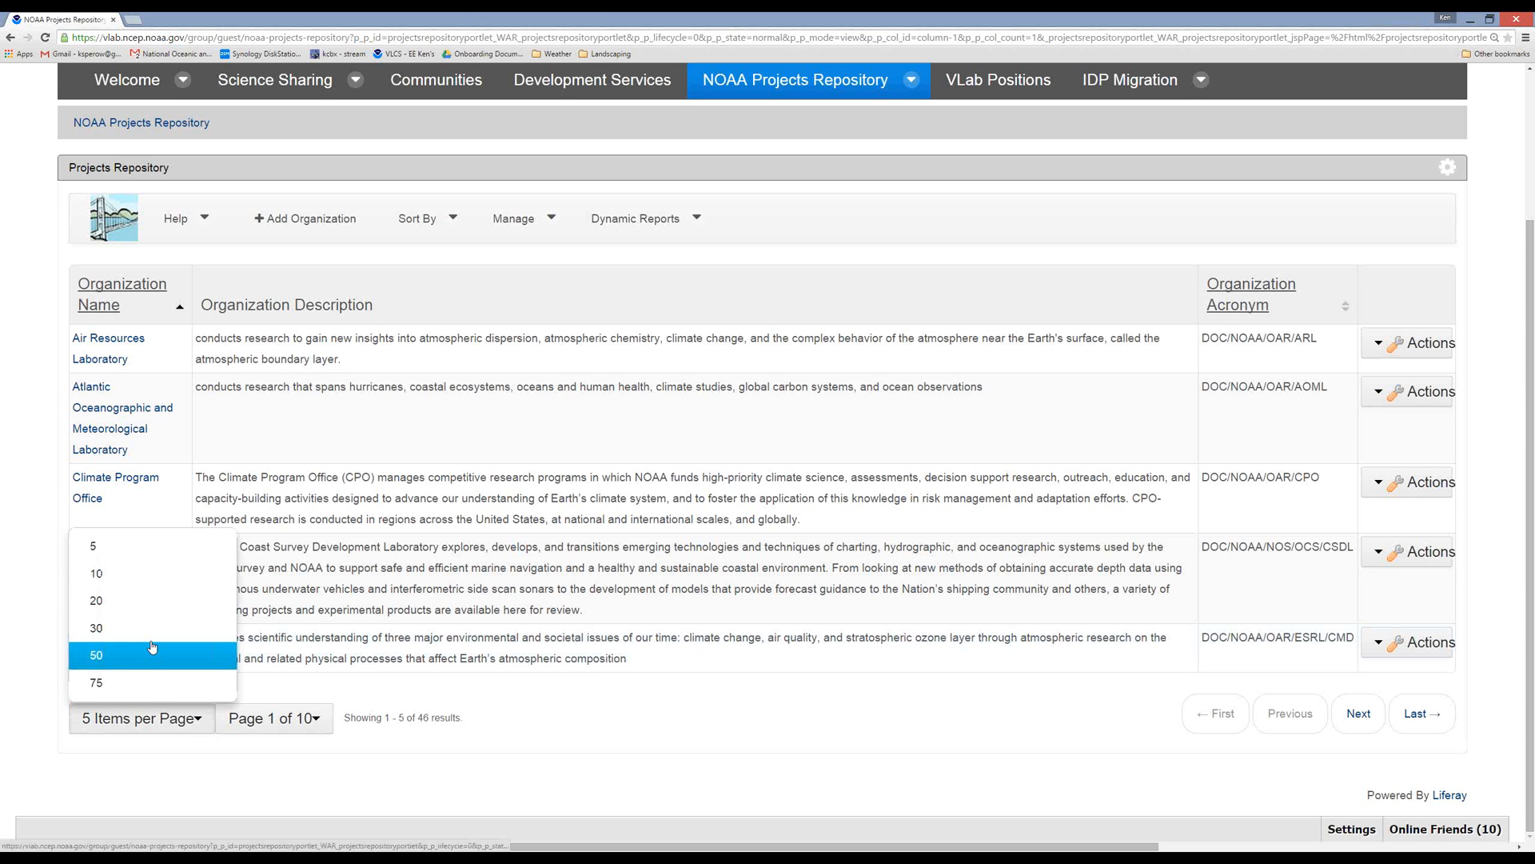
left_click(152, 647)
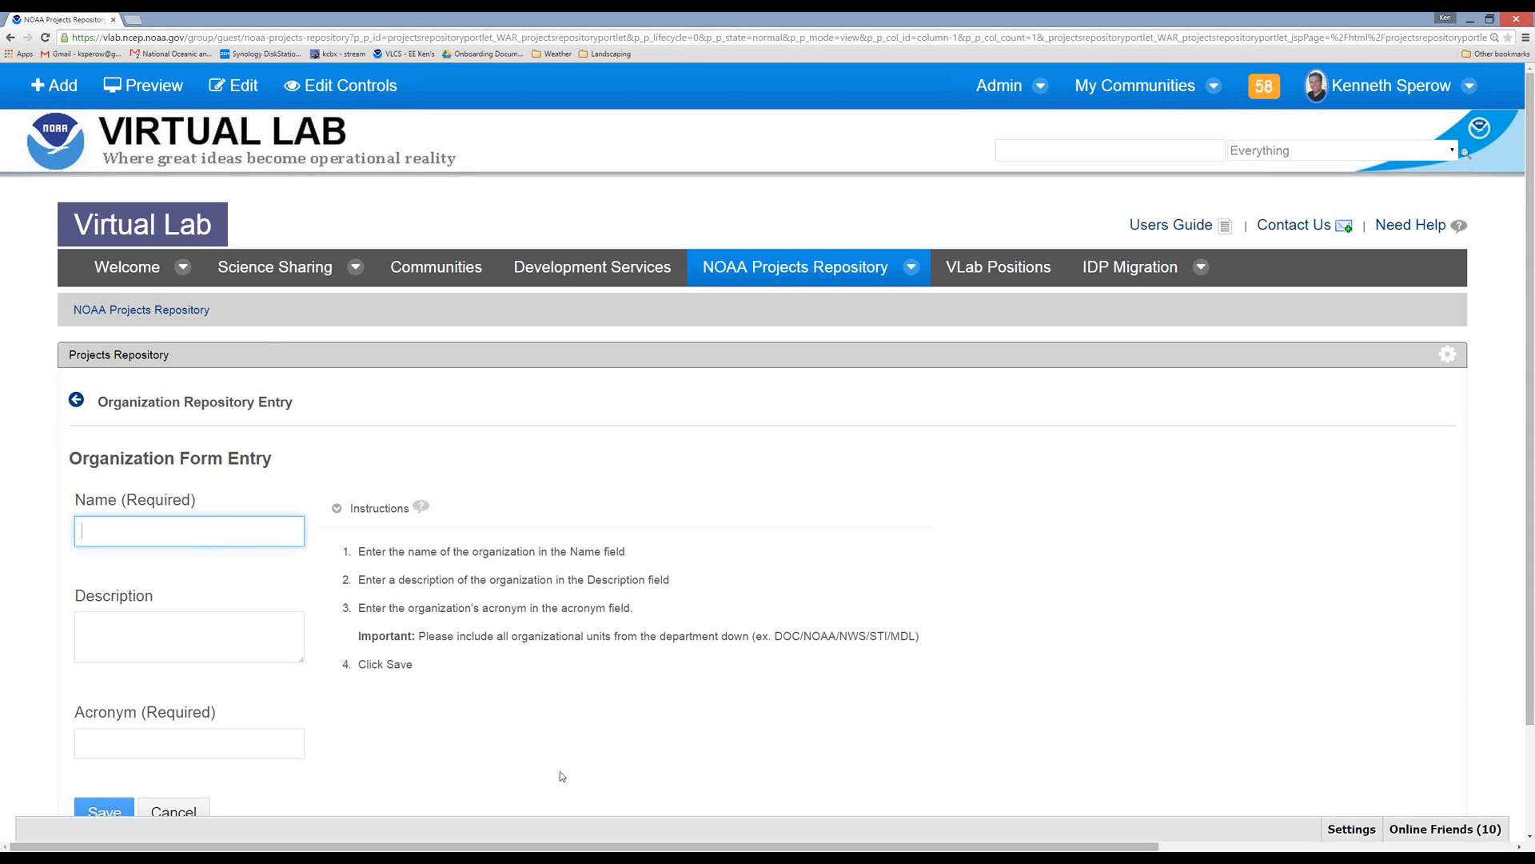
Review the organization entry form and cancel it, and open the target system management list.
scroll(560, 771, "down", 2)
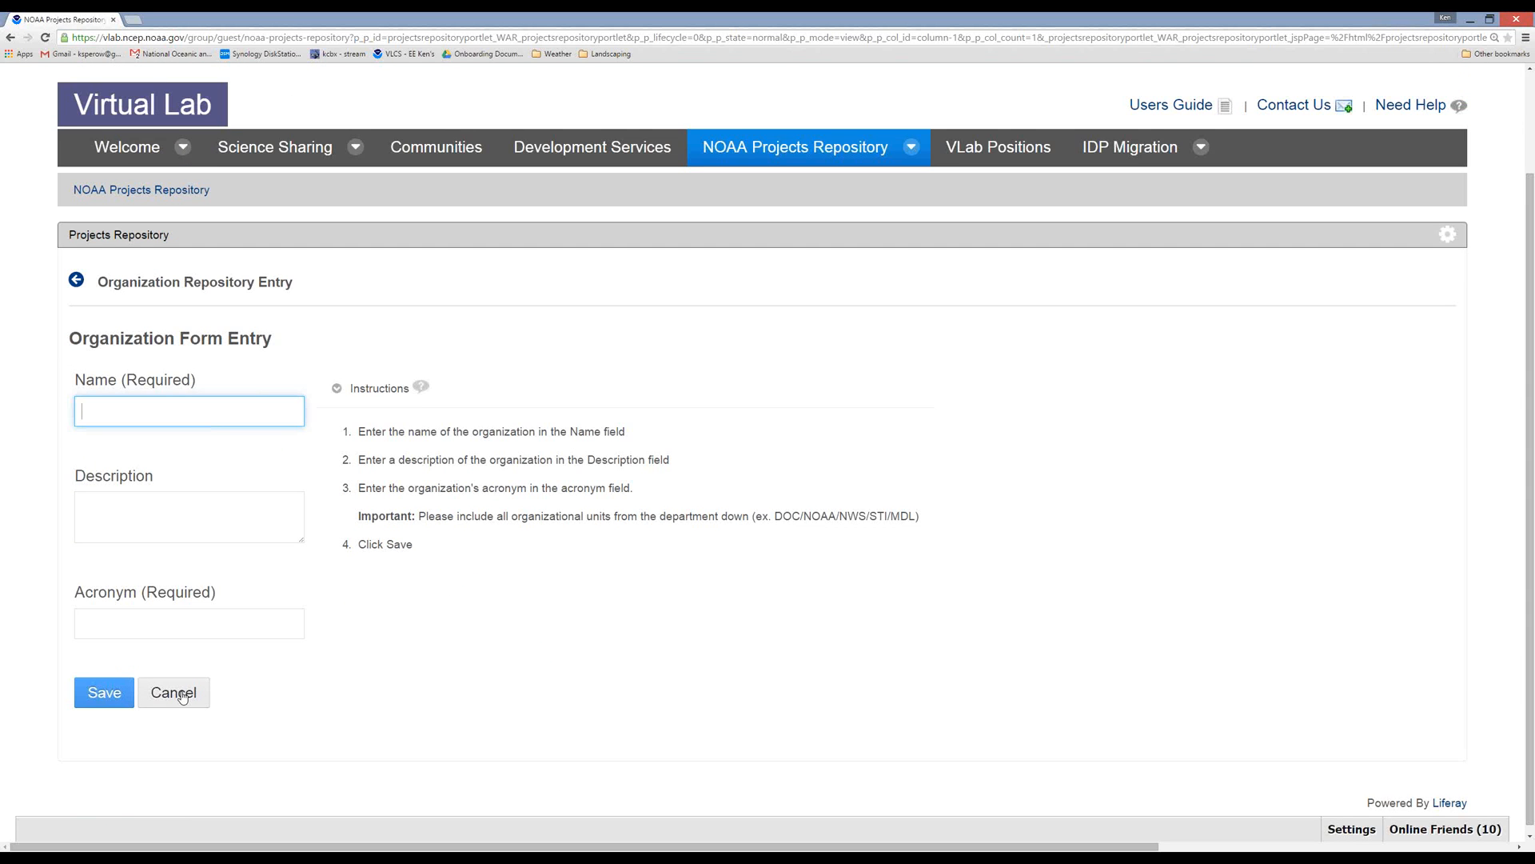
left_click(183, 692)
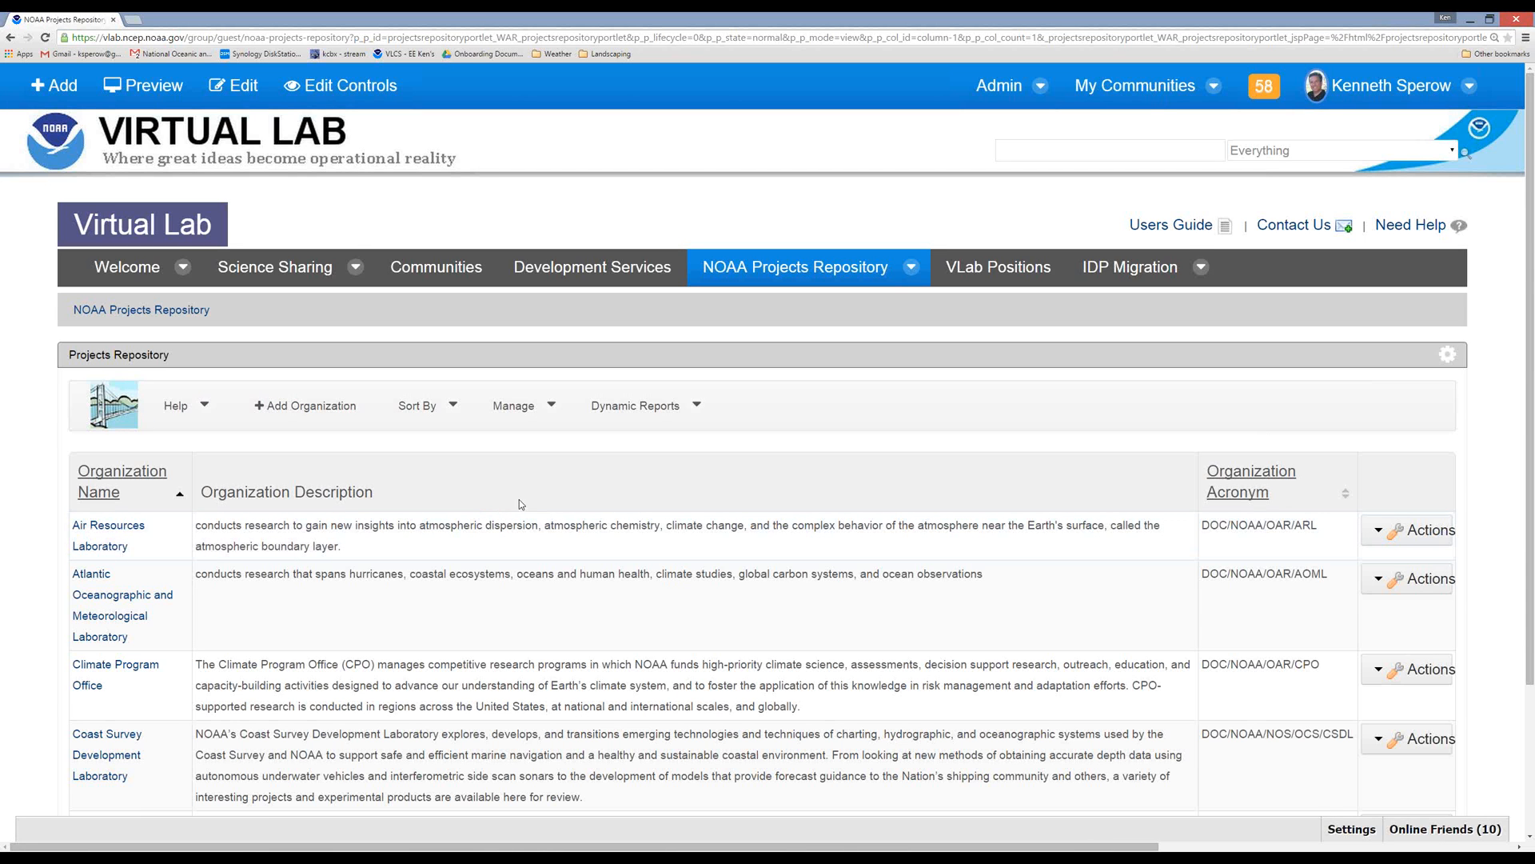
left_click(537, 409)
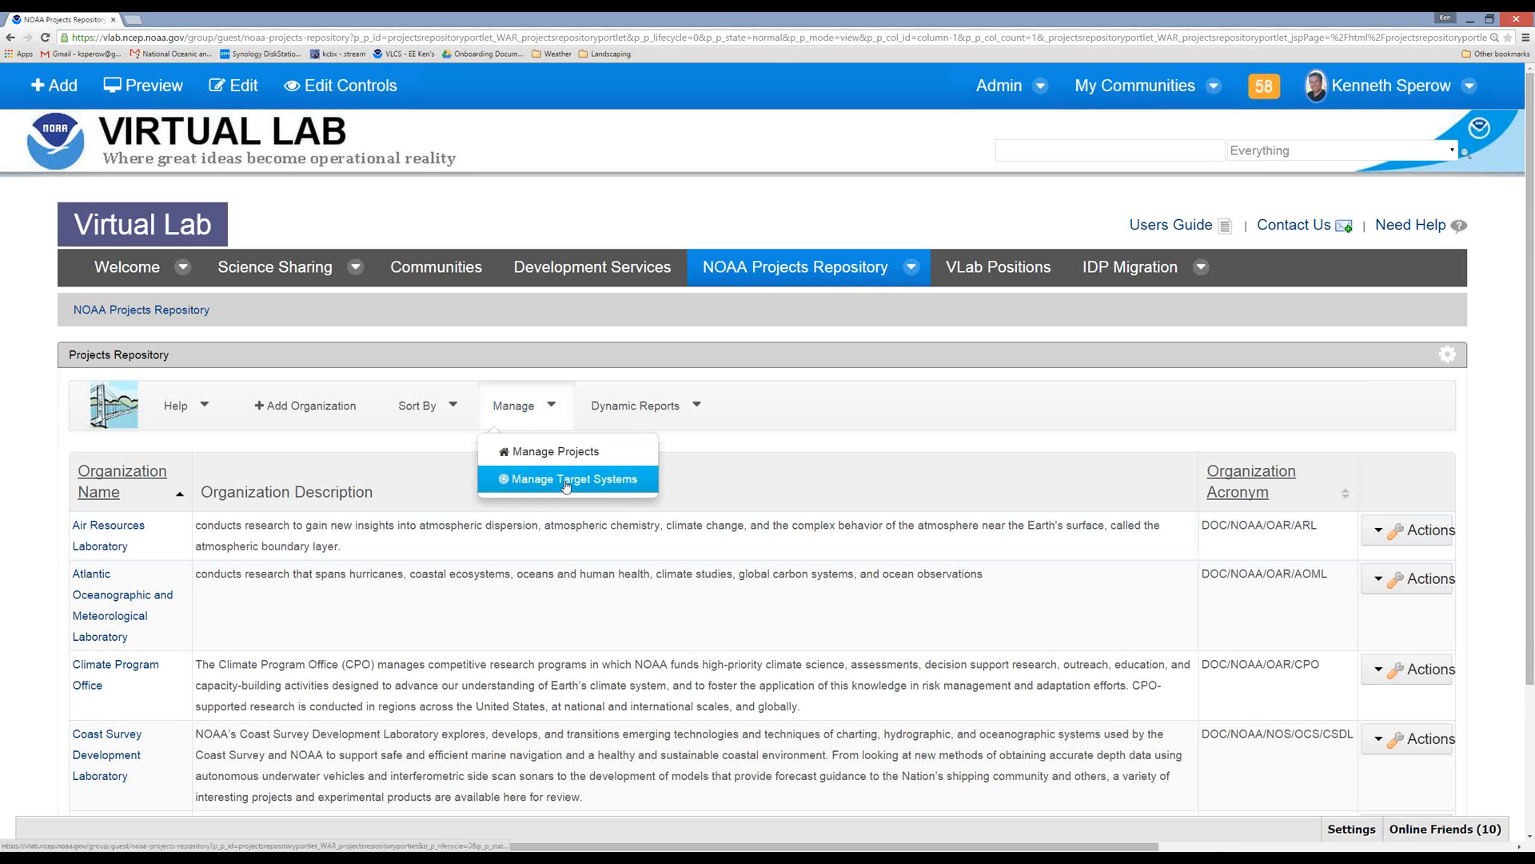
left_click(566, 480)
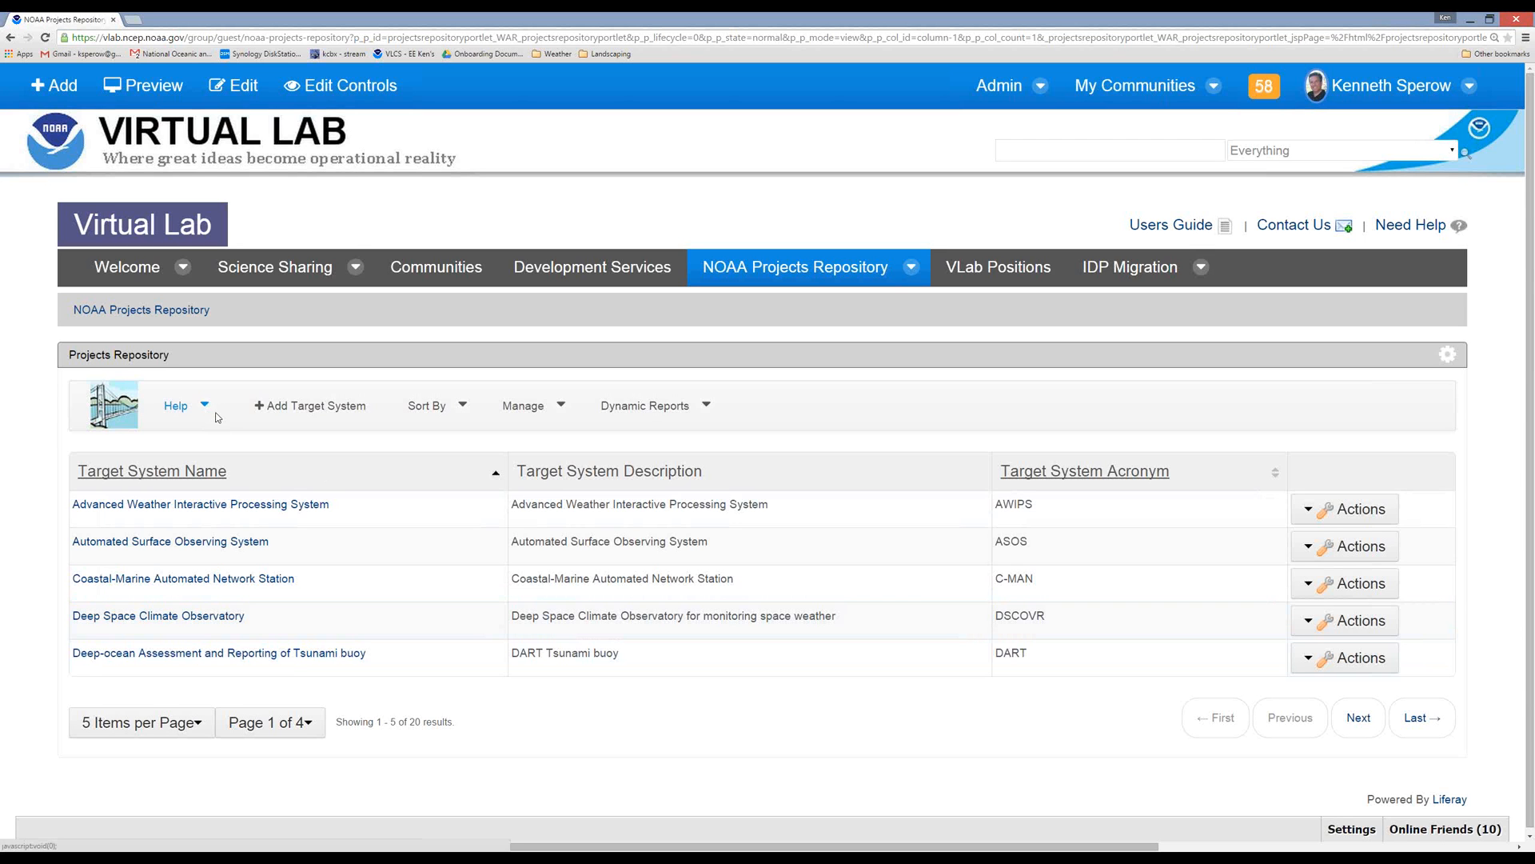
Return to the project list, start a new project named "test", and go to its Project Details step.
left_click(121, 408)
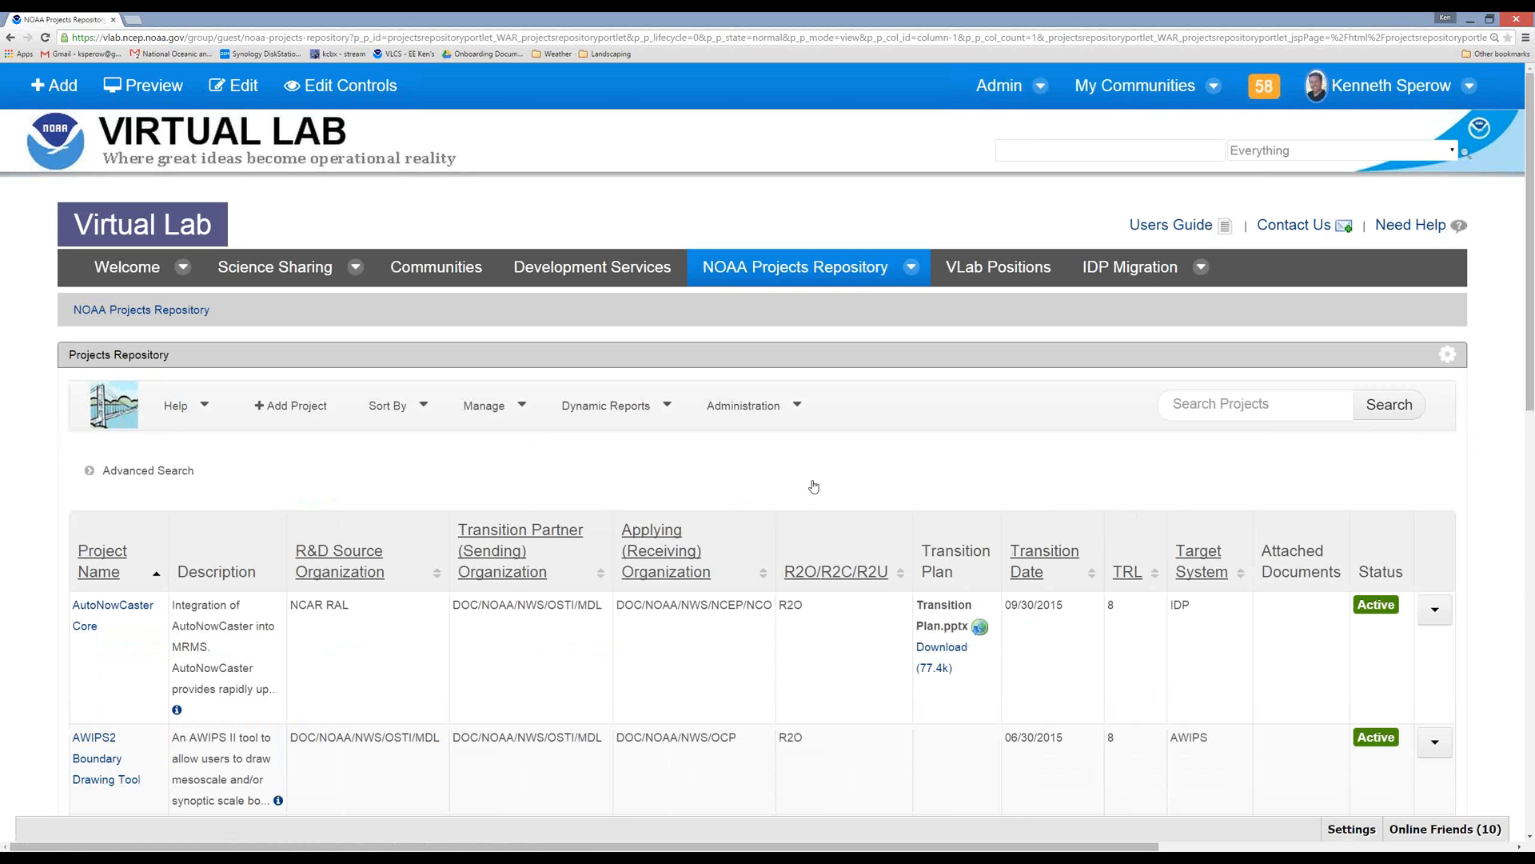
left_click(279, 408)
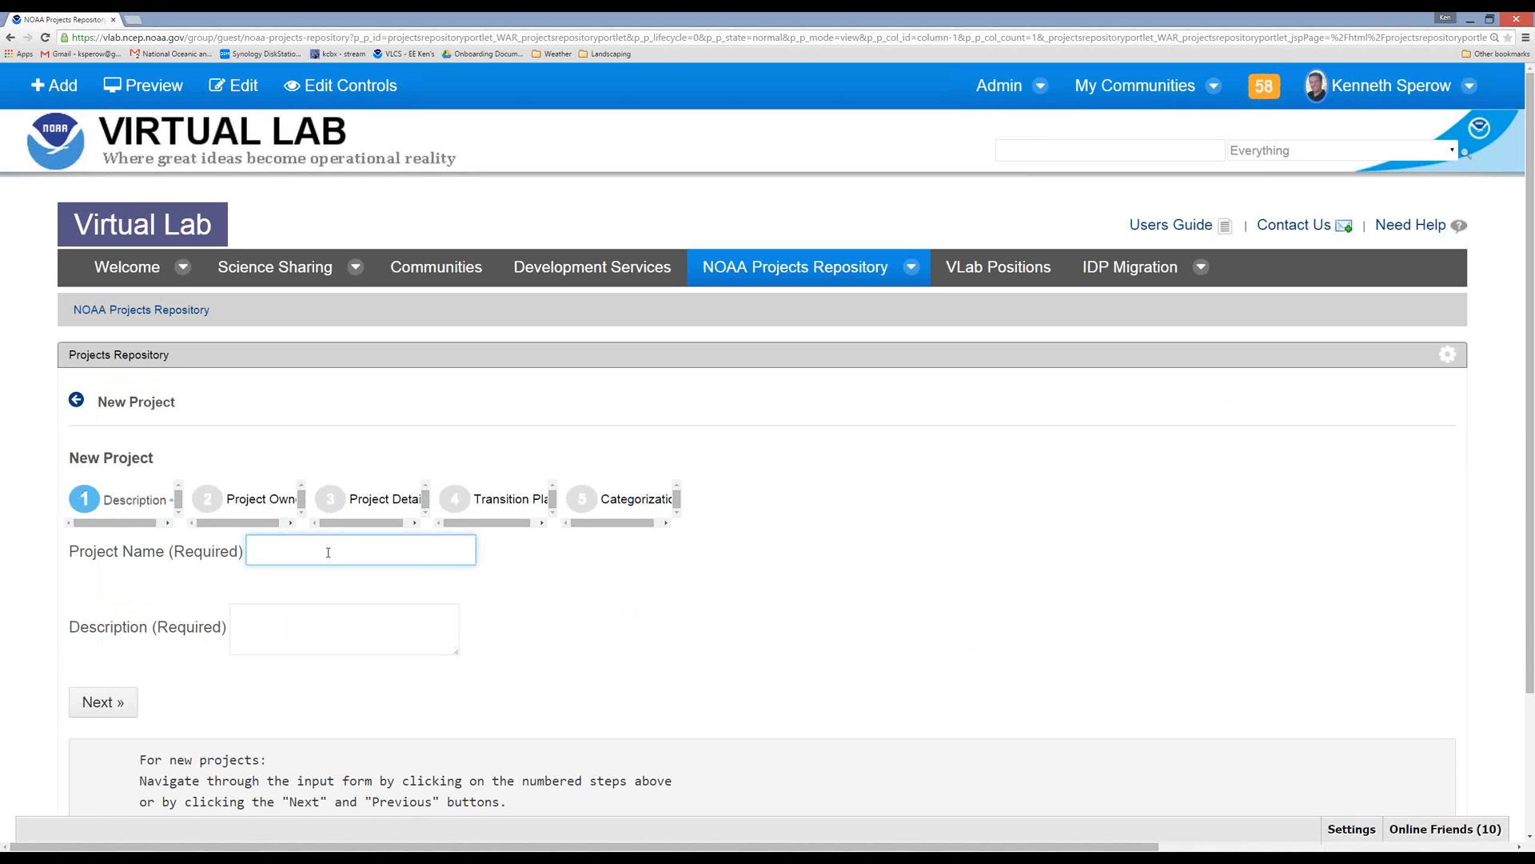
type("test")
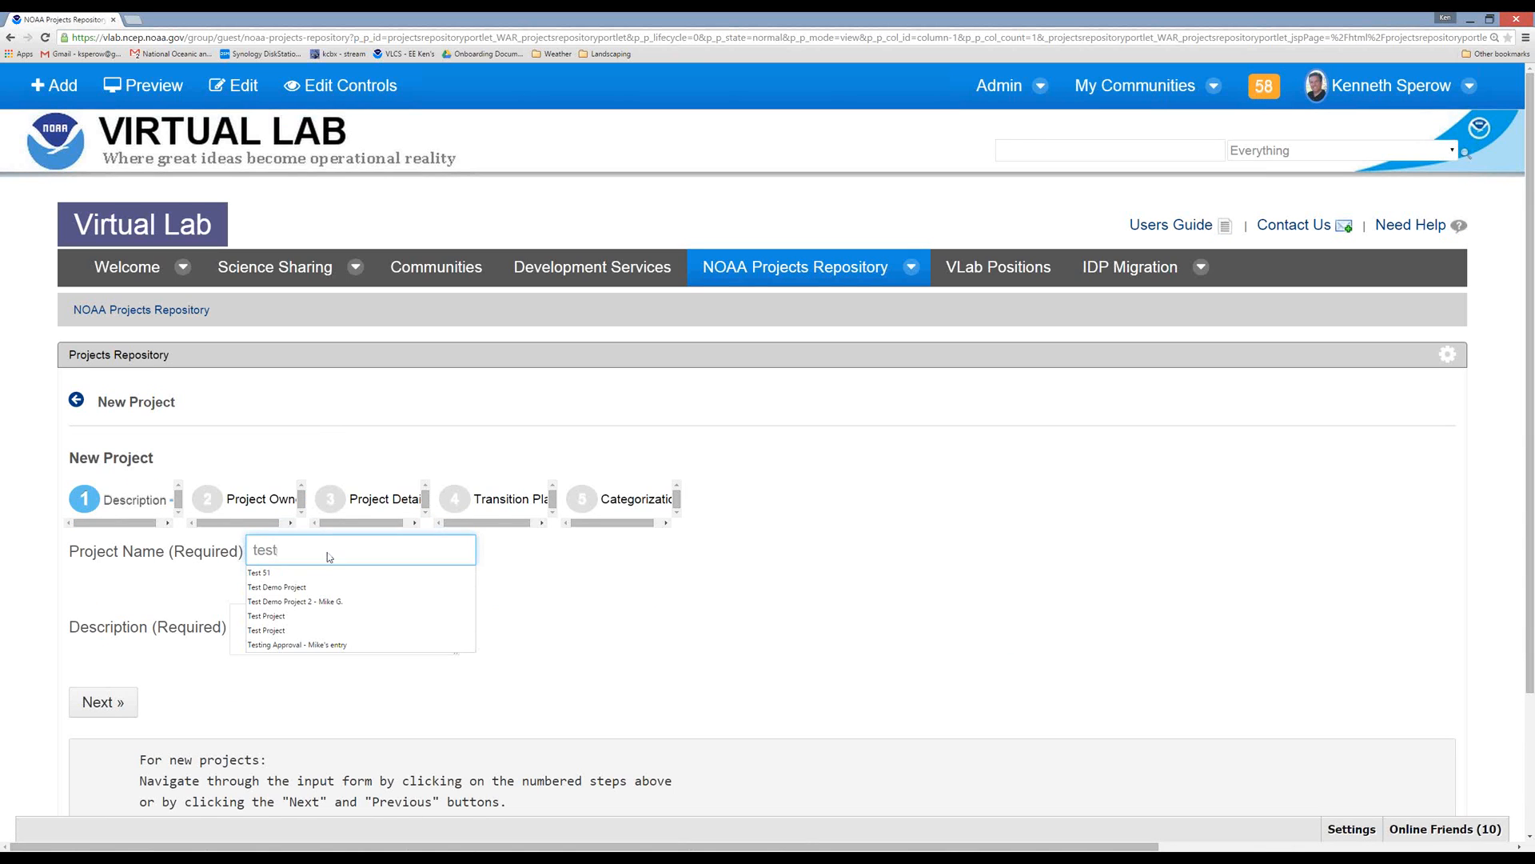
left_click(670, 661)
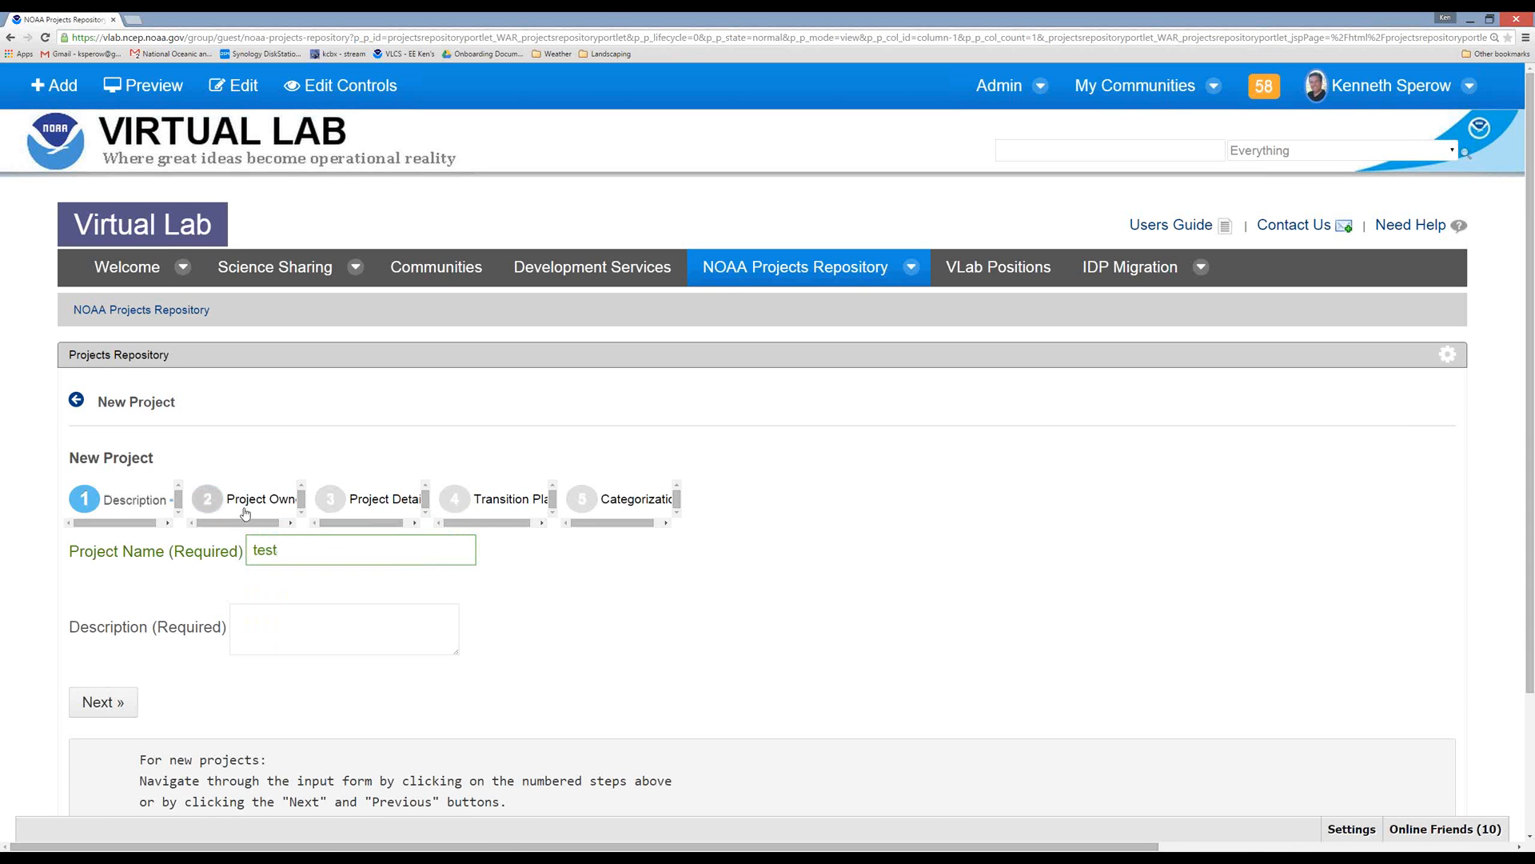
left_click(364, 504)
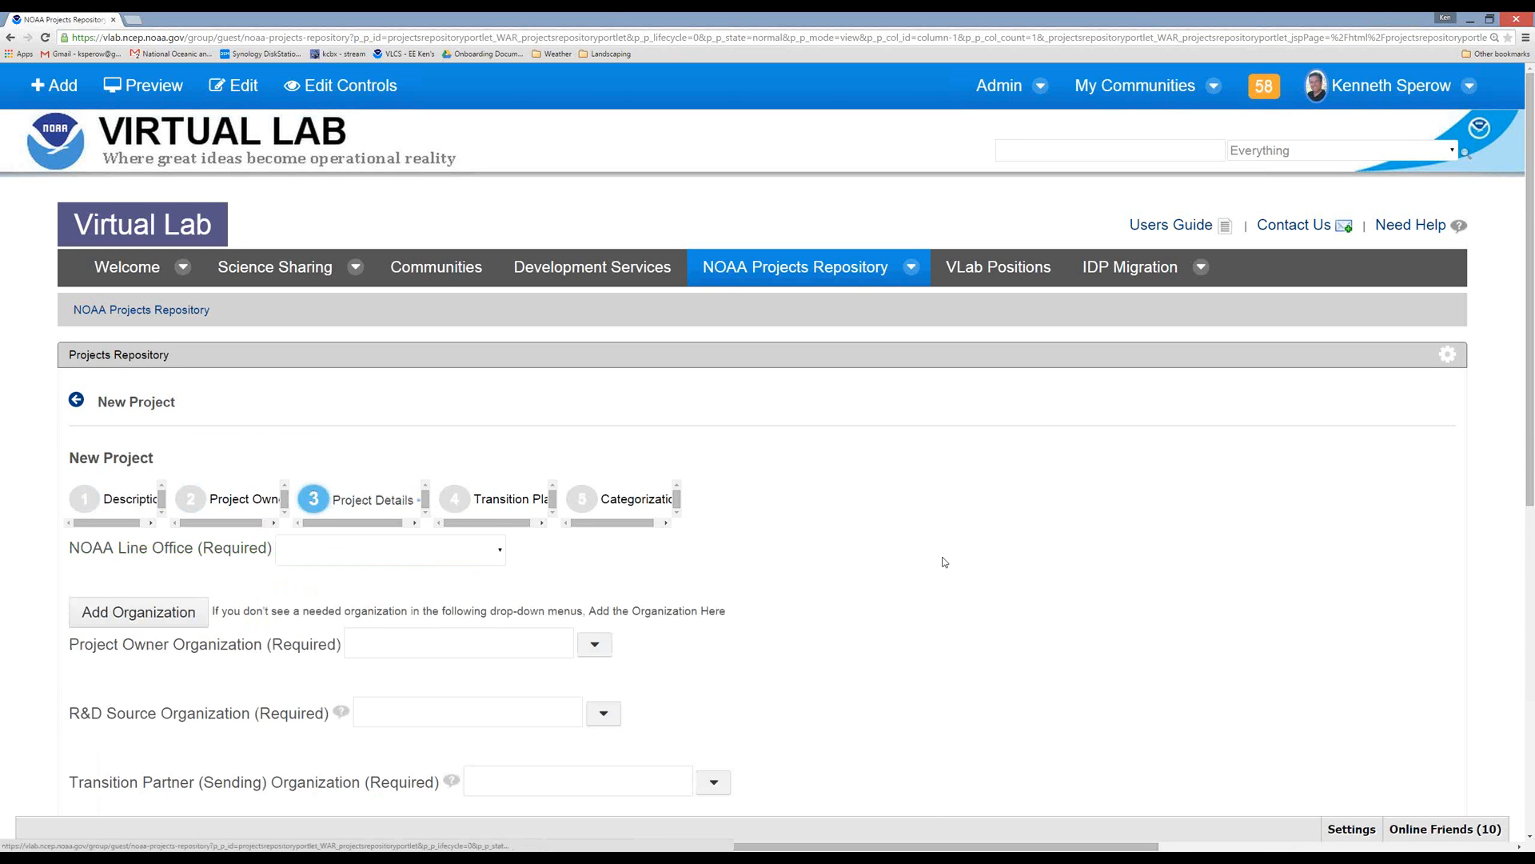
Check the NOAA Line Office and Project Owner Organization choices, and filter the owner organizations by NCEP.
scroll(945, 562, "down", 1)
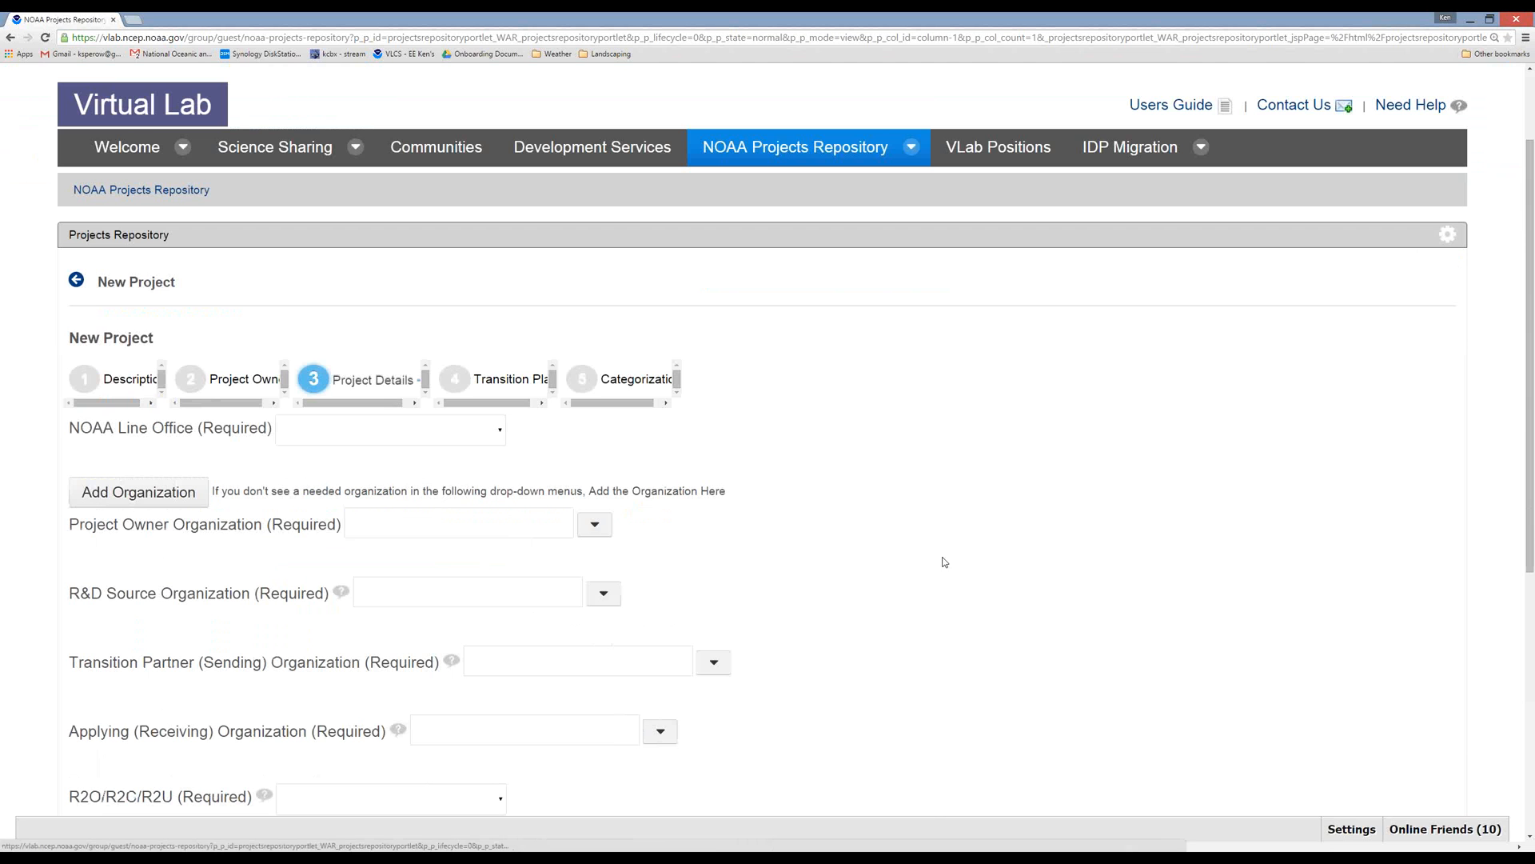
left_click(492, 434)
left_click(602, 471)
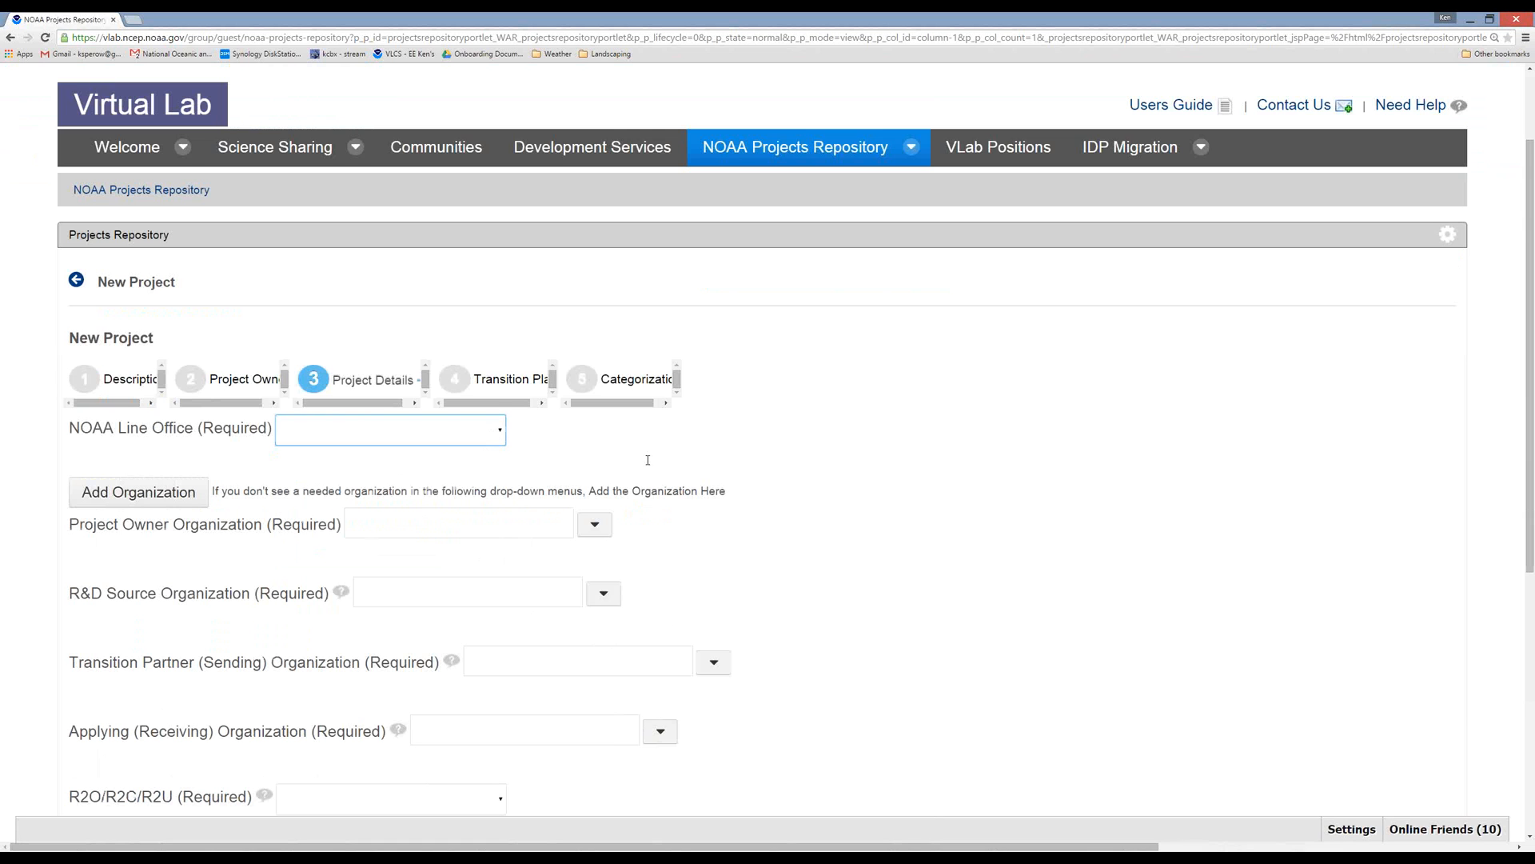
left_click(595, 525)
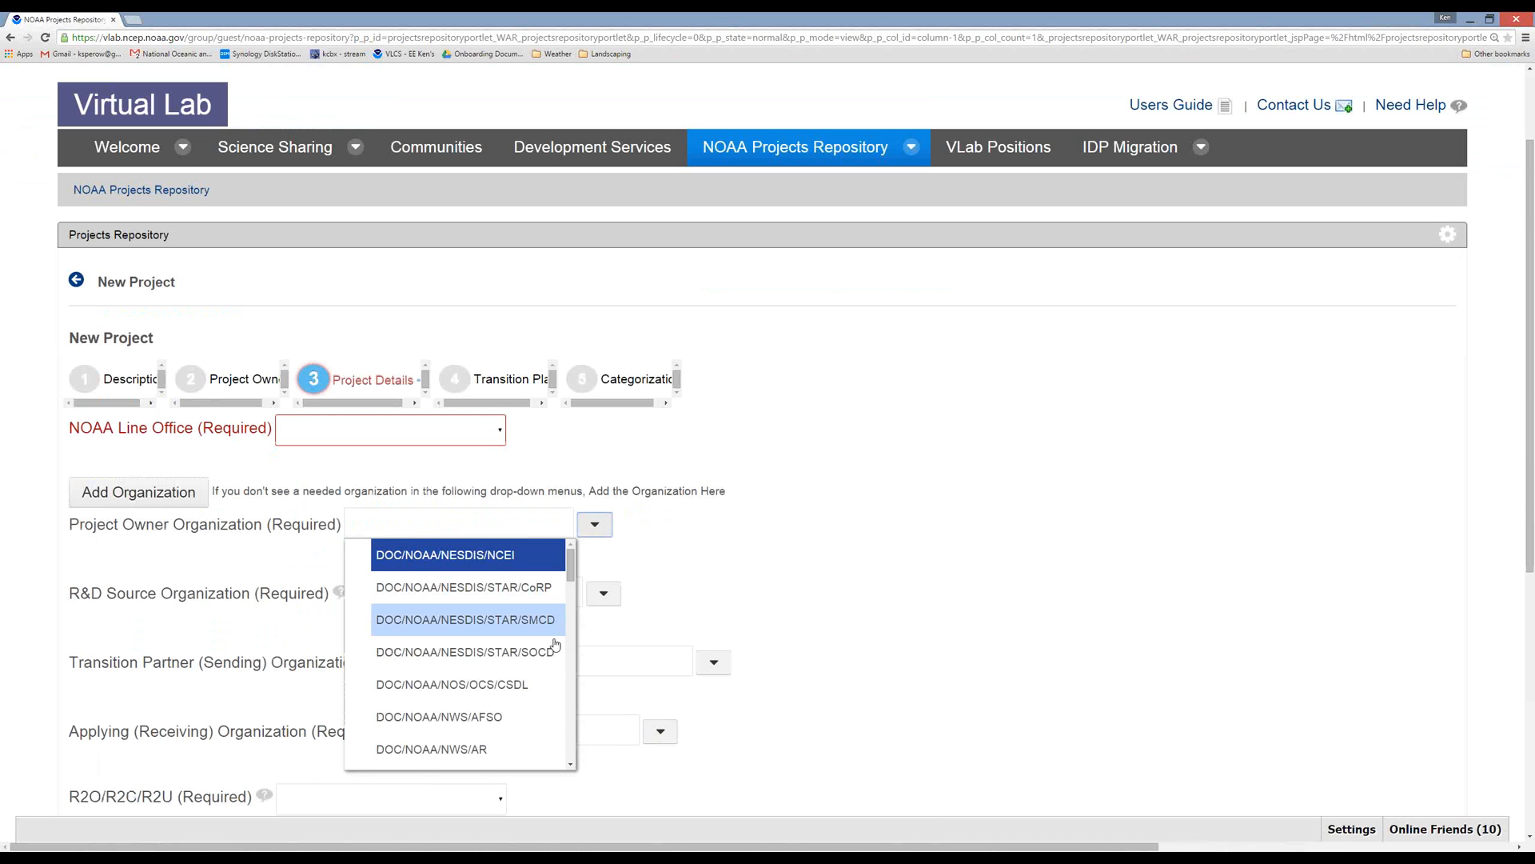
left_click(468, 526)
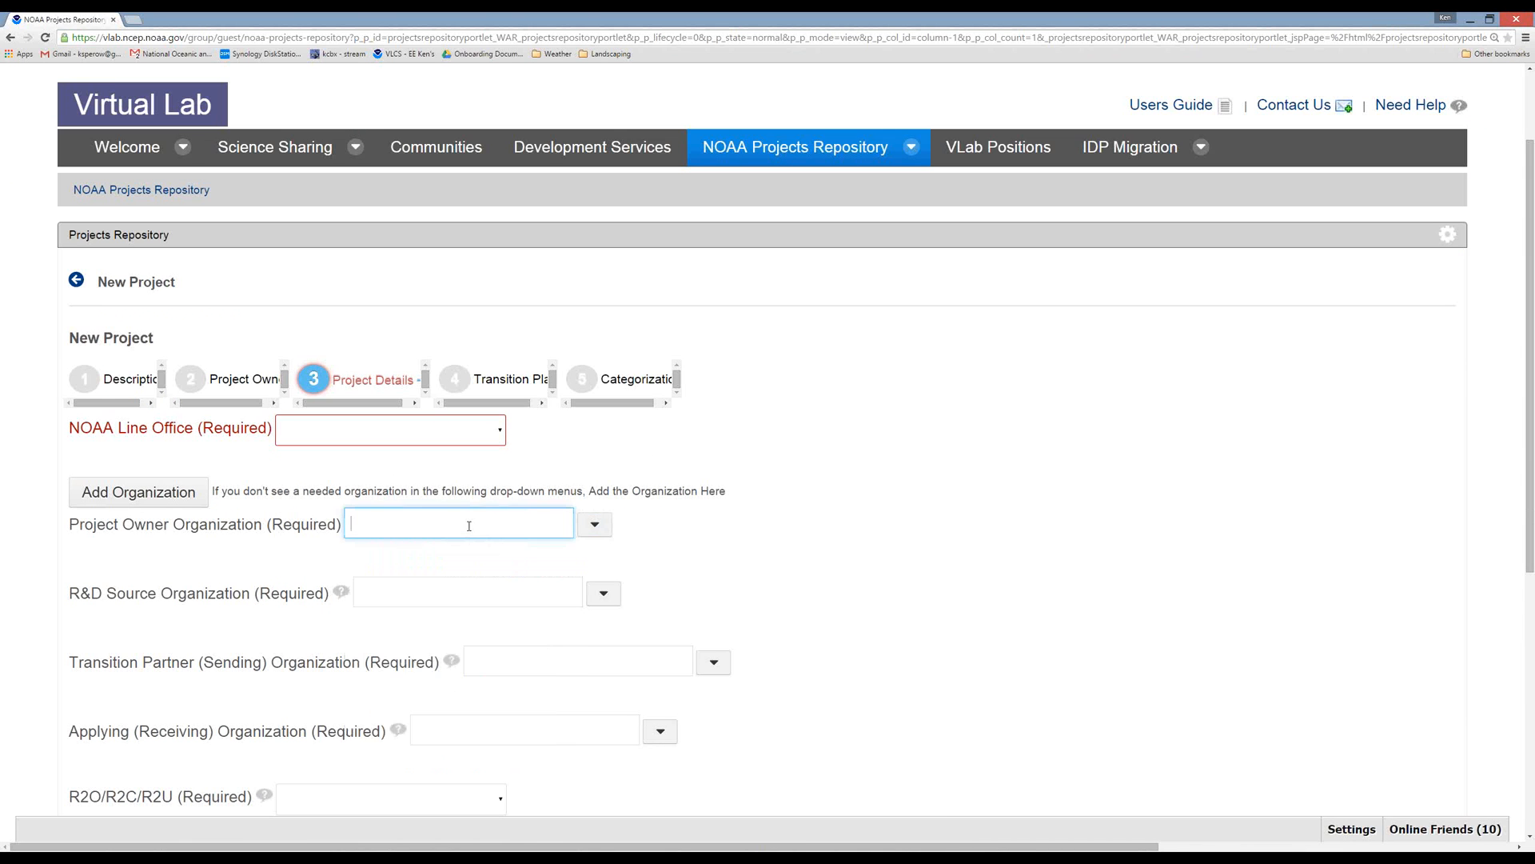
type("NCEP")
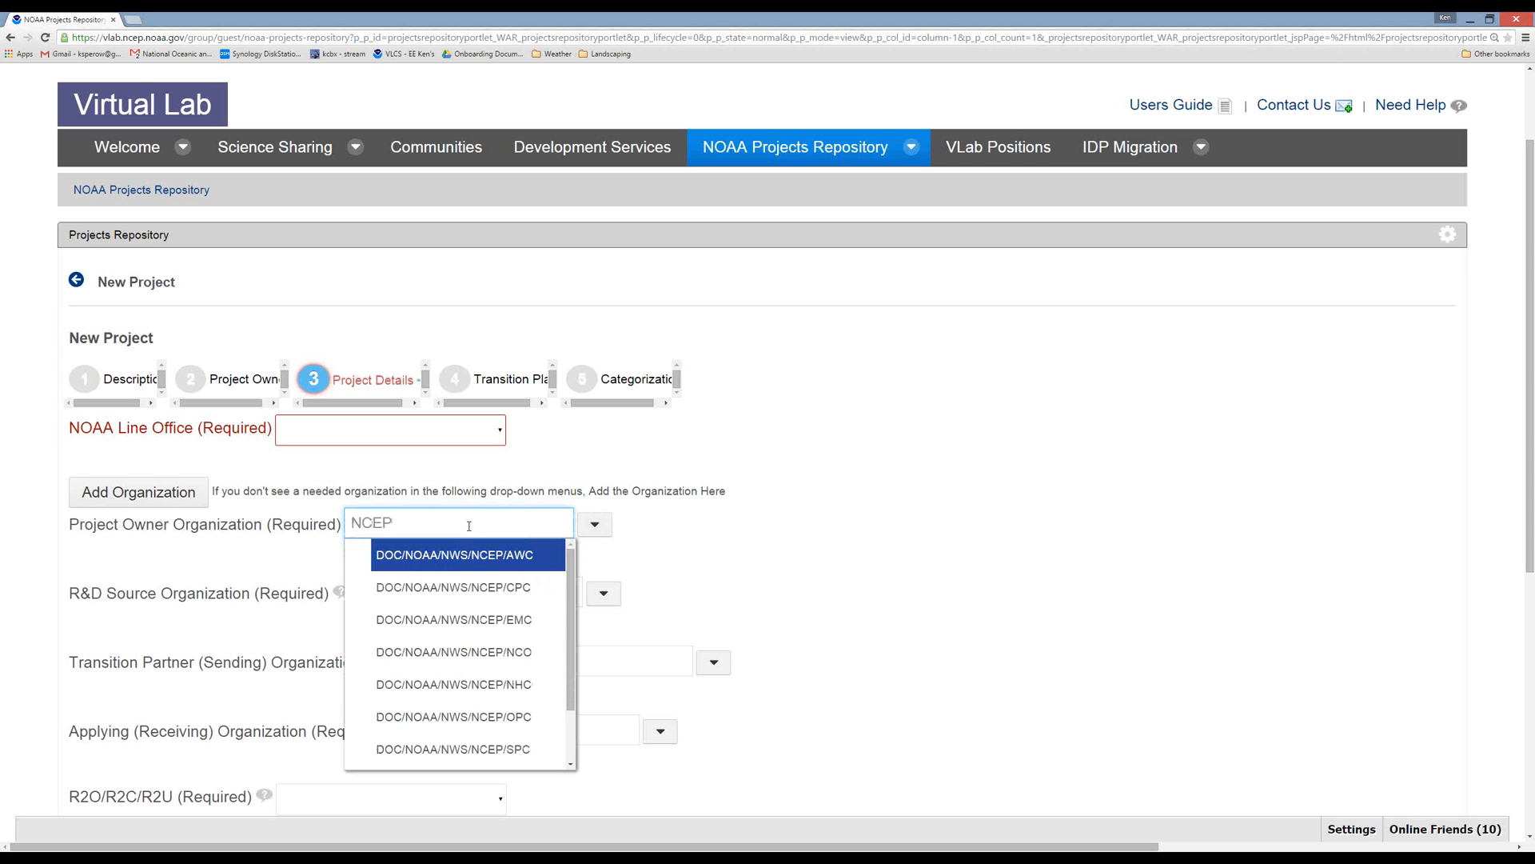
mouse_move(569, 627)
left_mouse_down()
mouse_move(576, 679)
mouse_move(569, 602)
left_mouse_up()
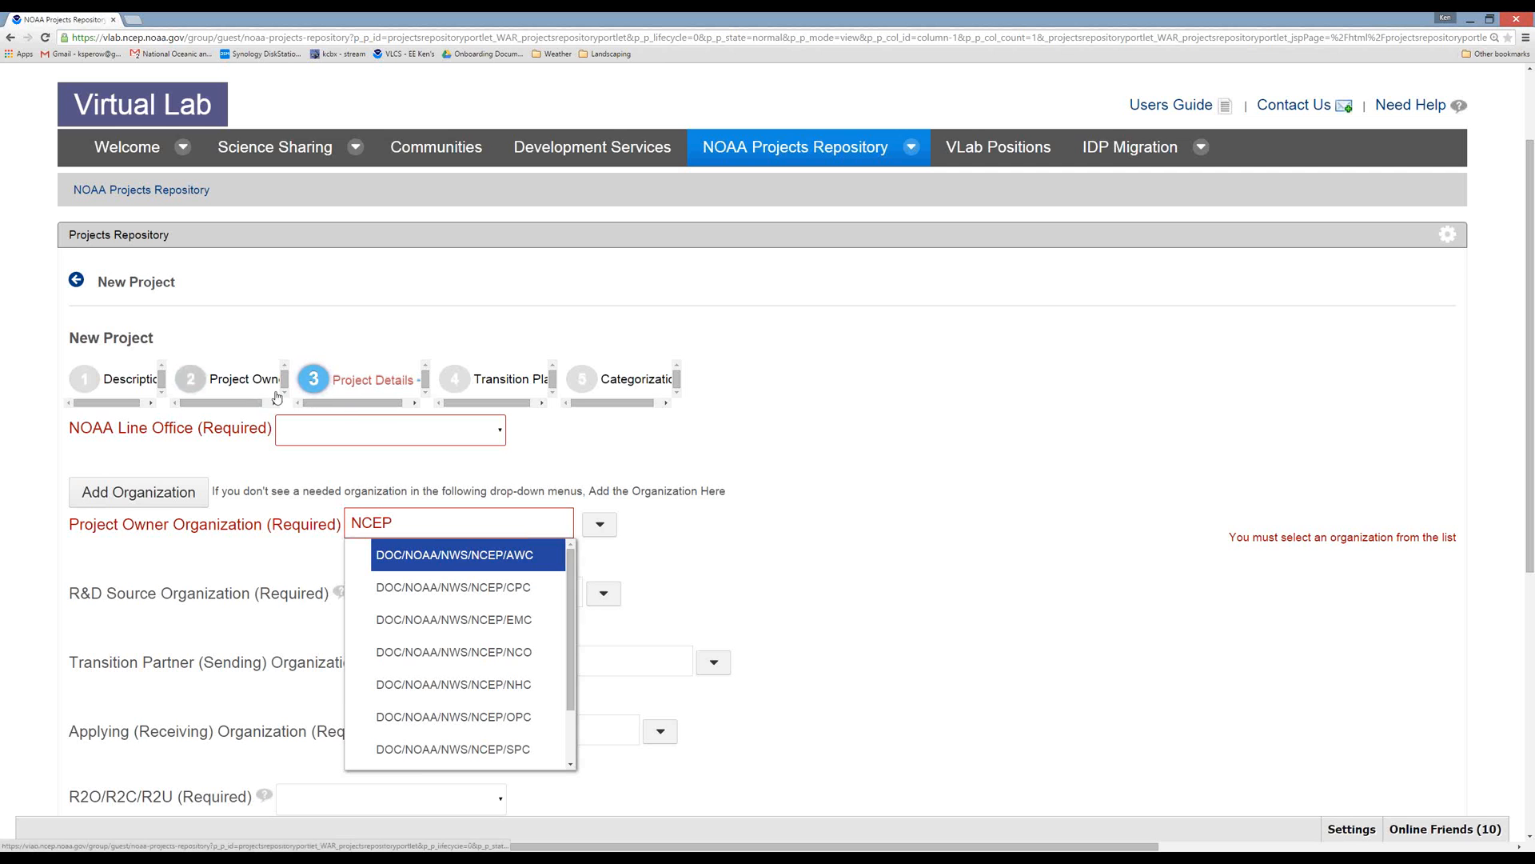
Add and save a new organization named "Testing with NCEP" with the acronym TNCEP from the Project Details step.
left_click(866, 621)
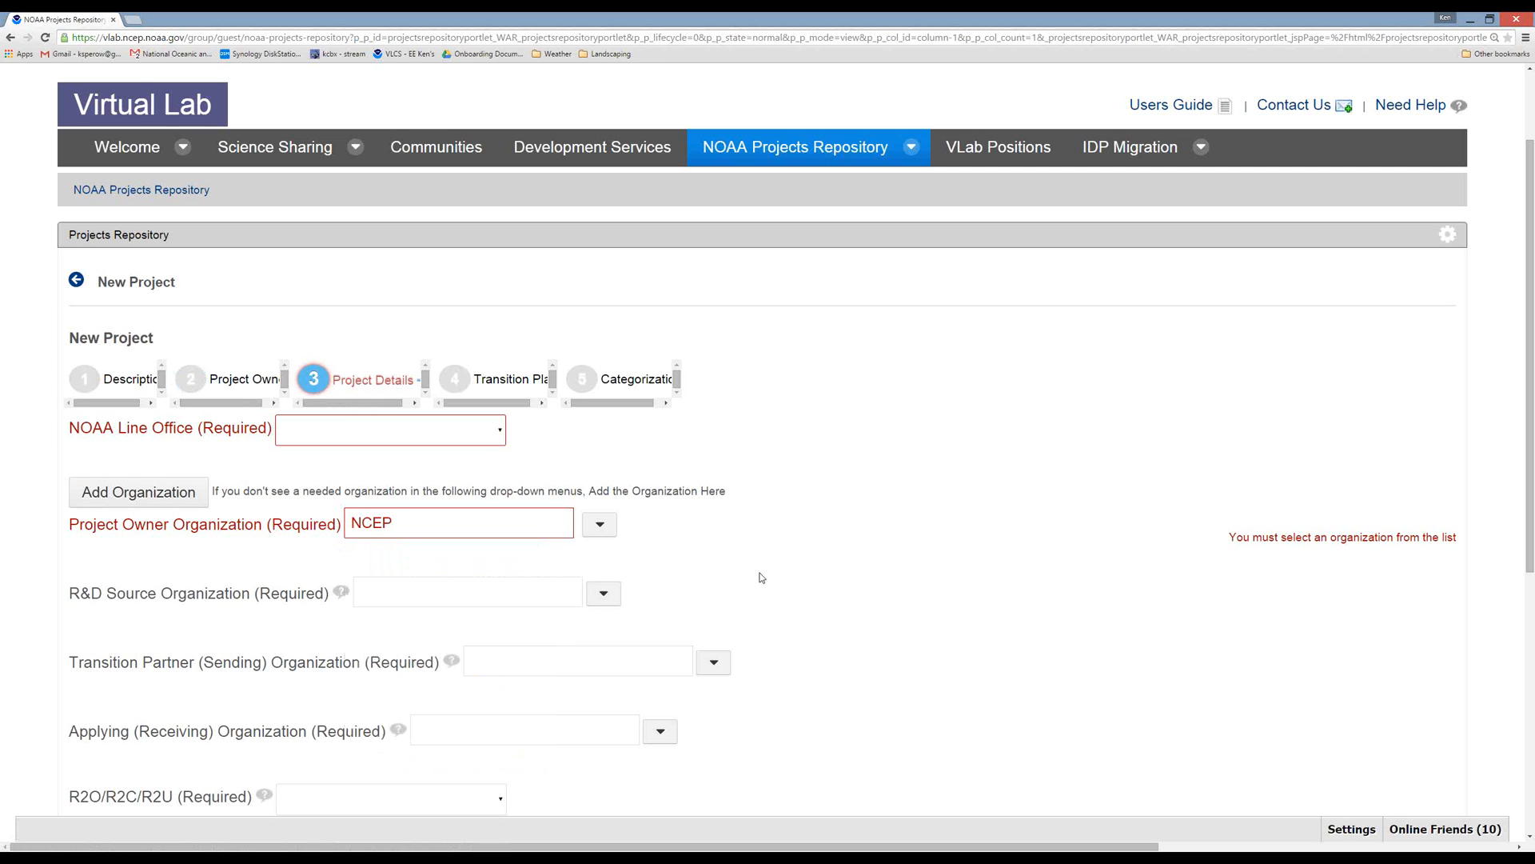
left_click(129, 495)
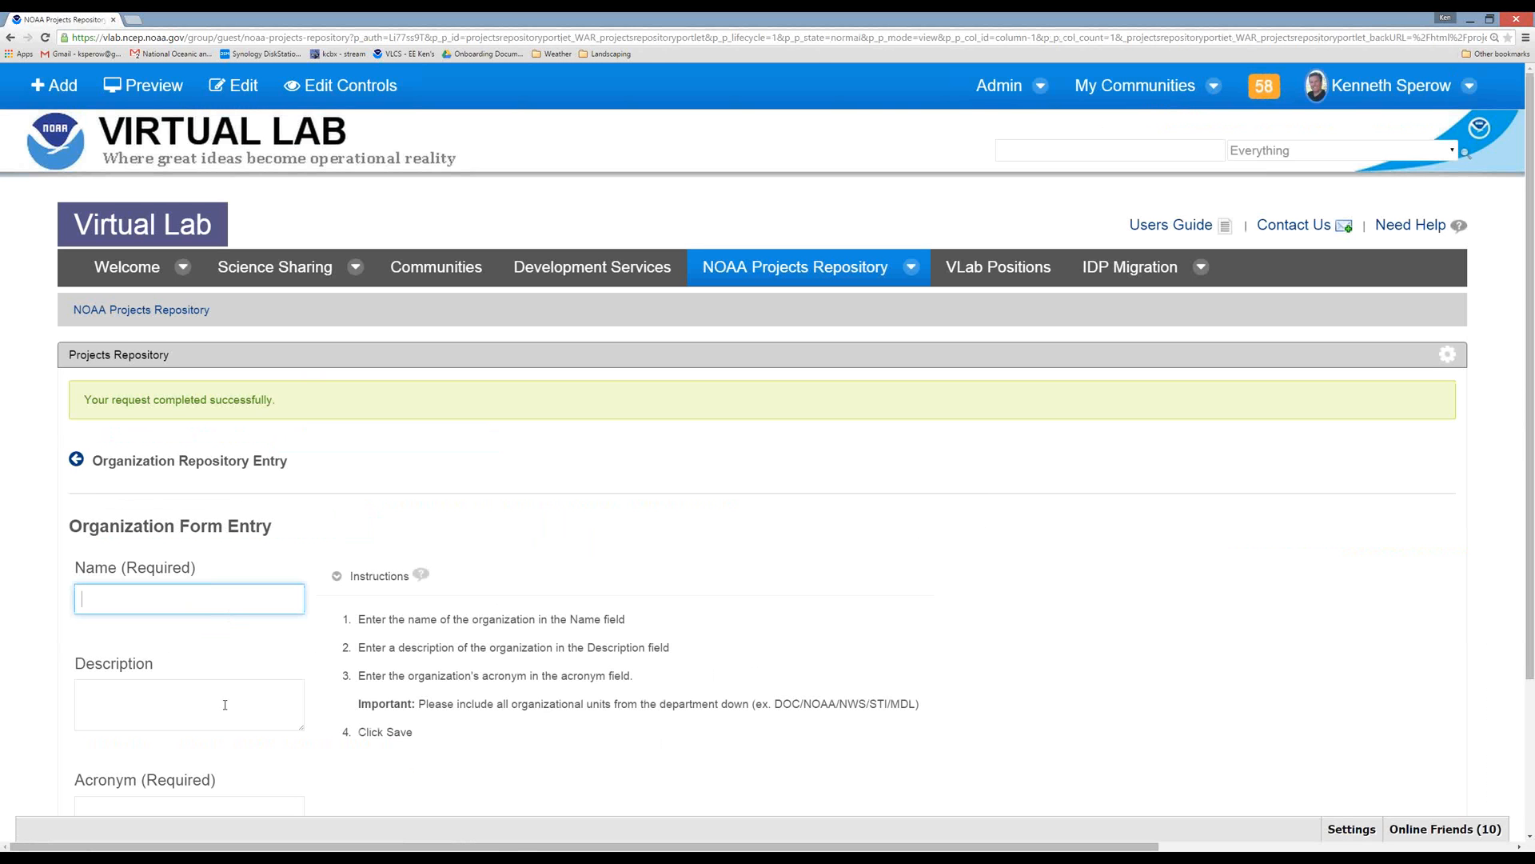
scroll(542, 670, "down", 3)
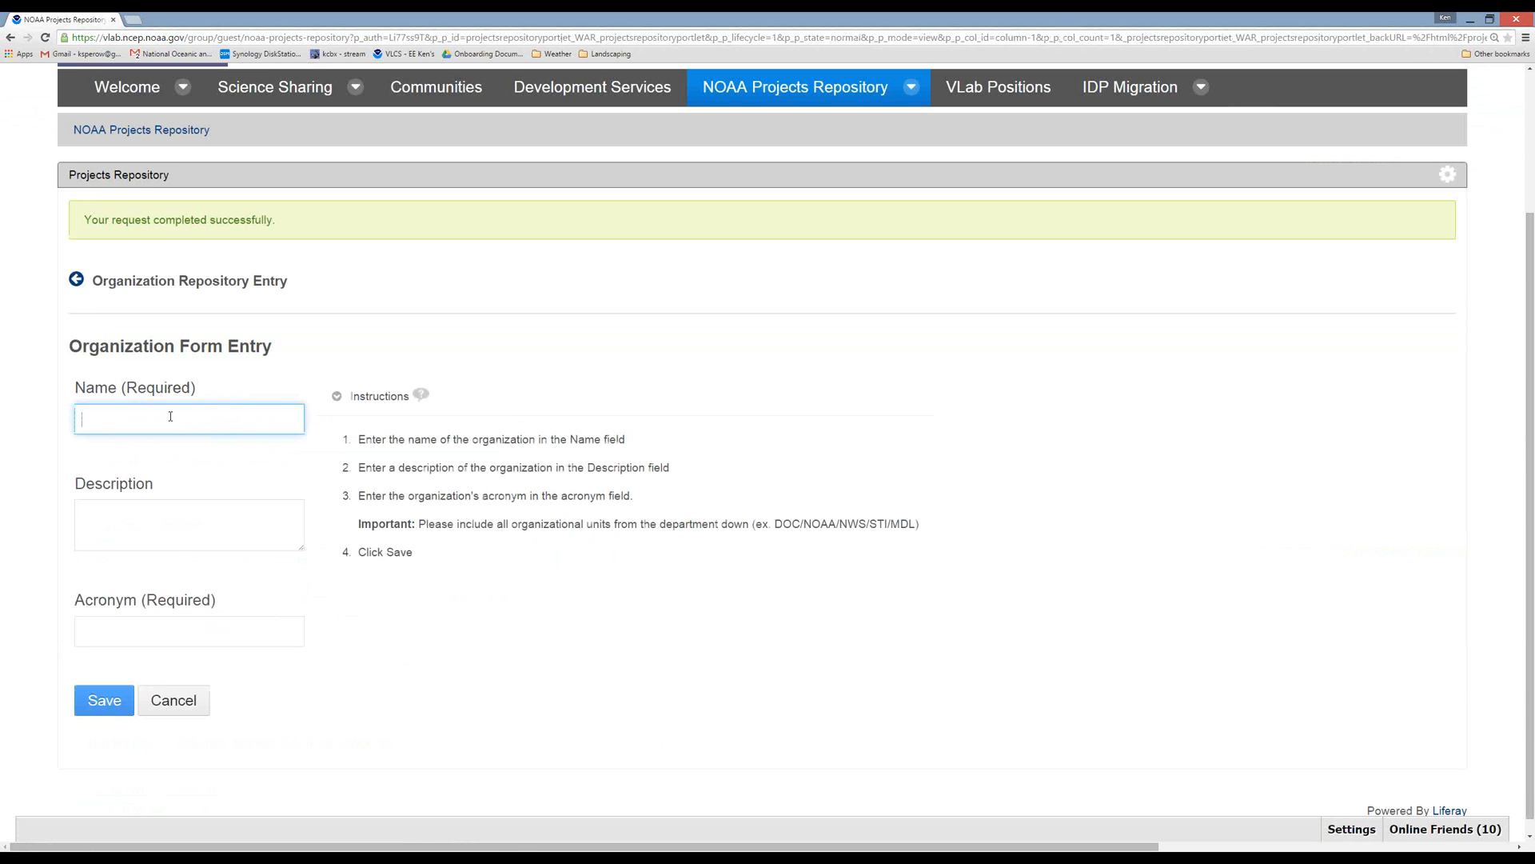
type("Testing with NCEP")
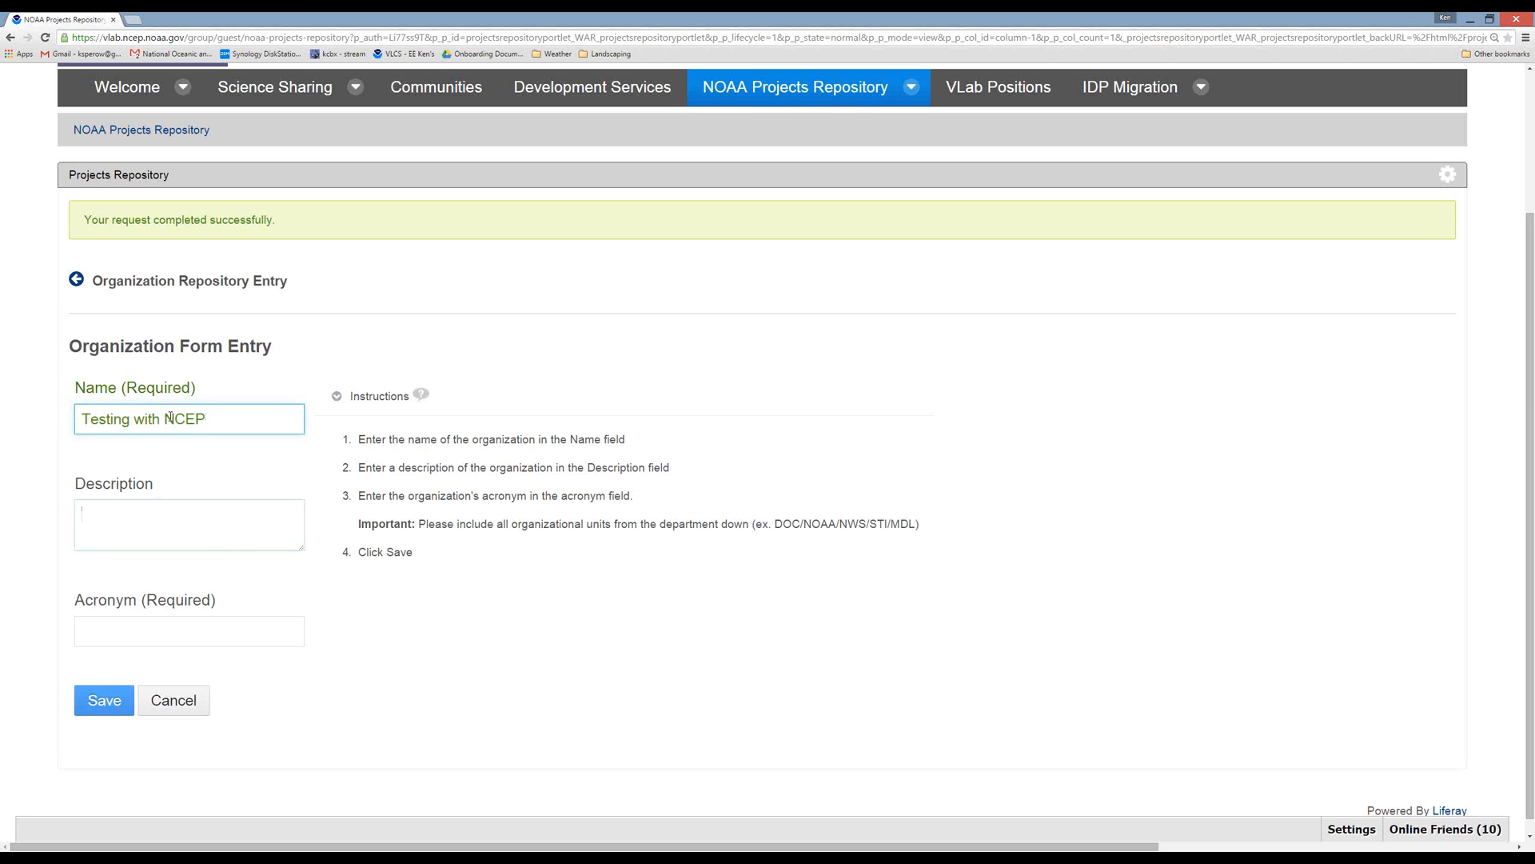
left_click(255, 547)
left_click(221, 626)
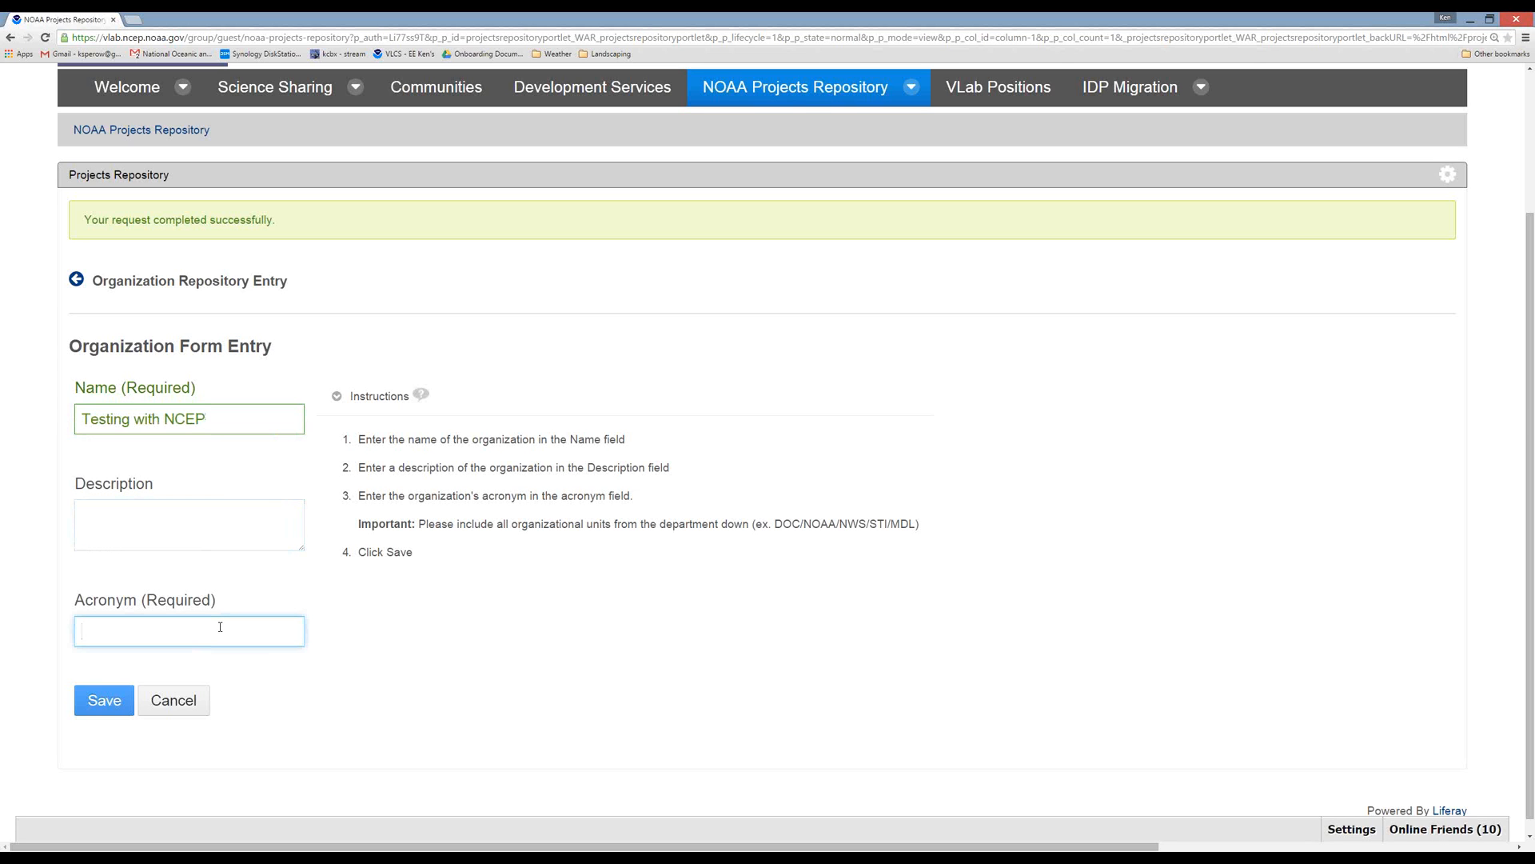
type("TNCEP")
left_click(121, 701)
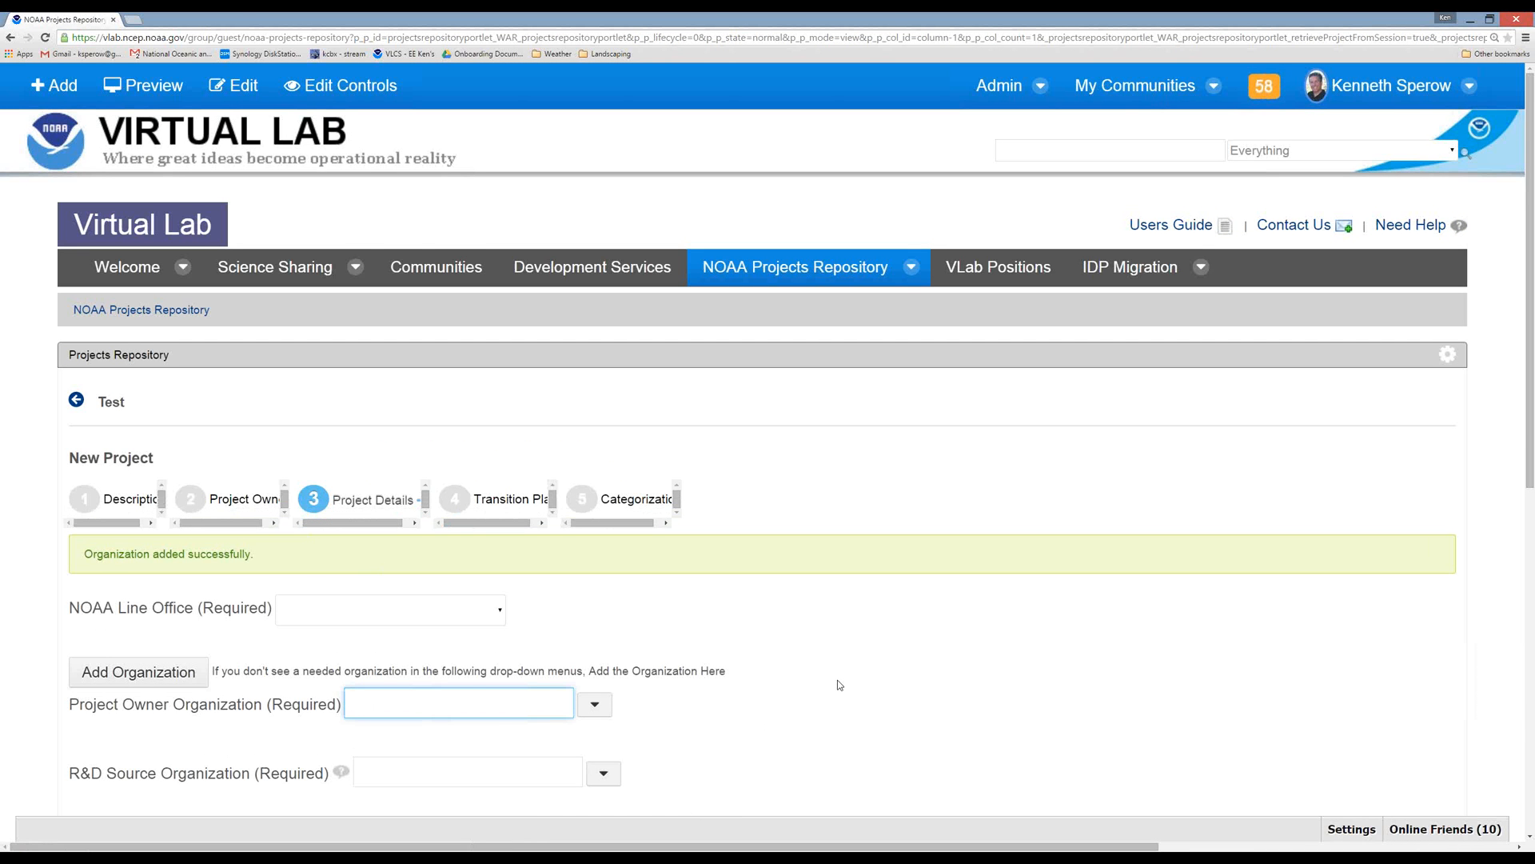
Set the Project Owner Organization to the newly added TNCEP.
scroll(837, 684, "down", 3)
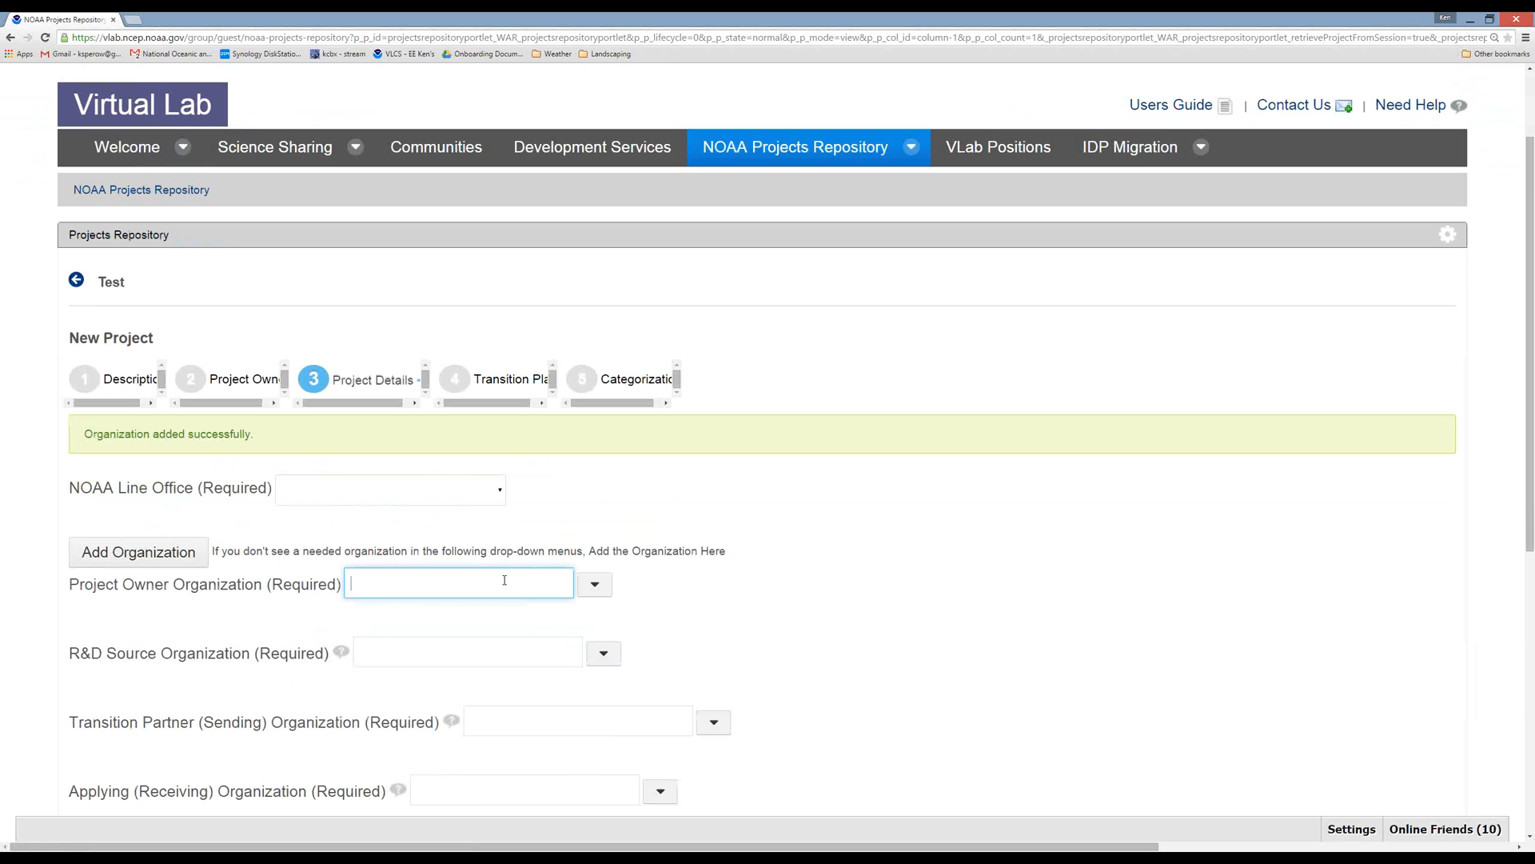
type("TNCP")
key("BackSpace")
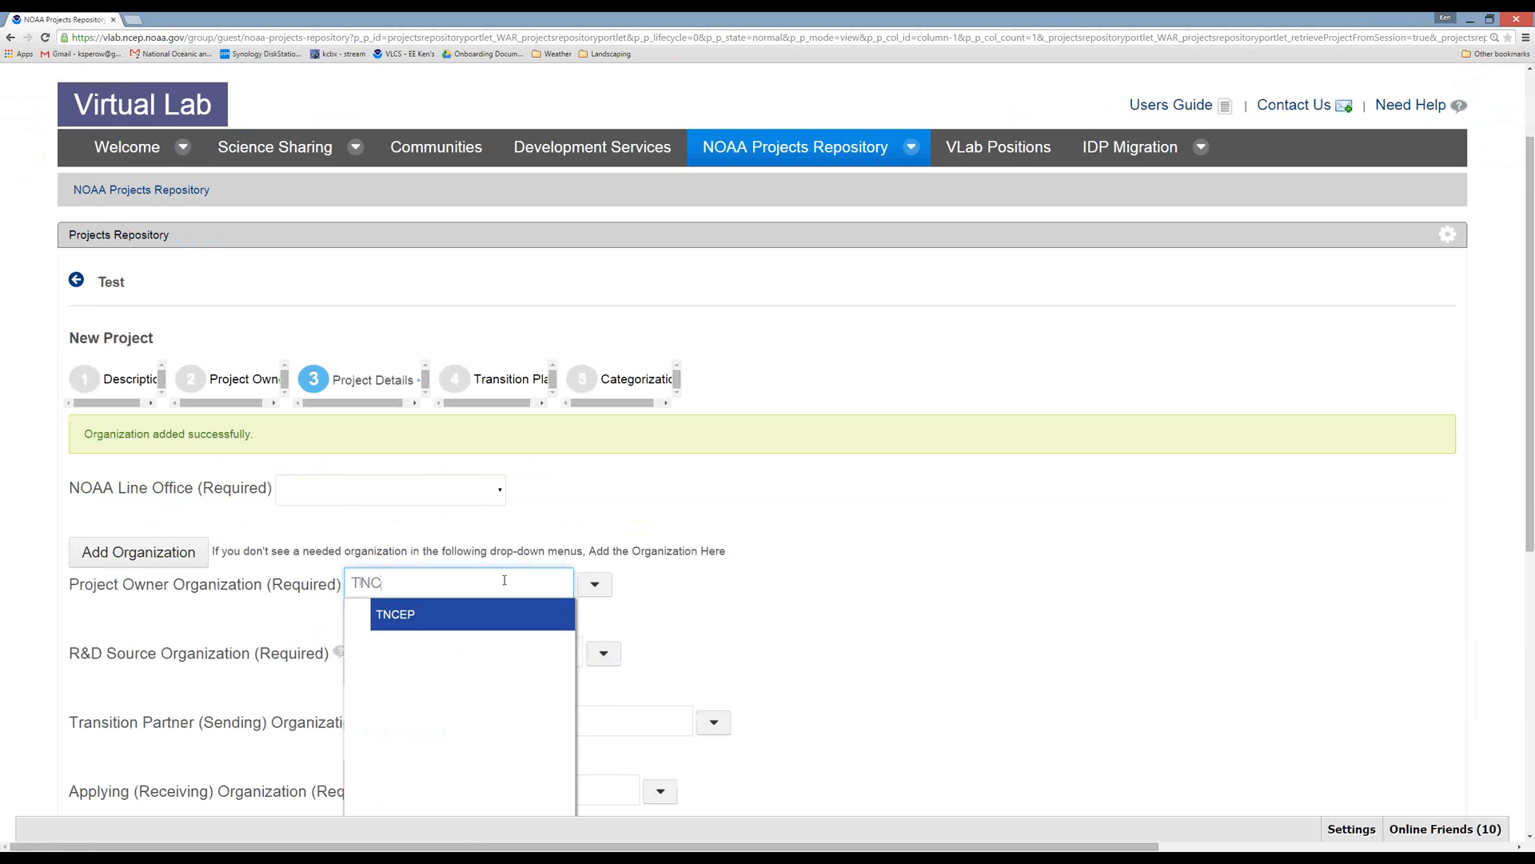
key("Return")
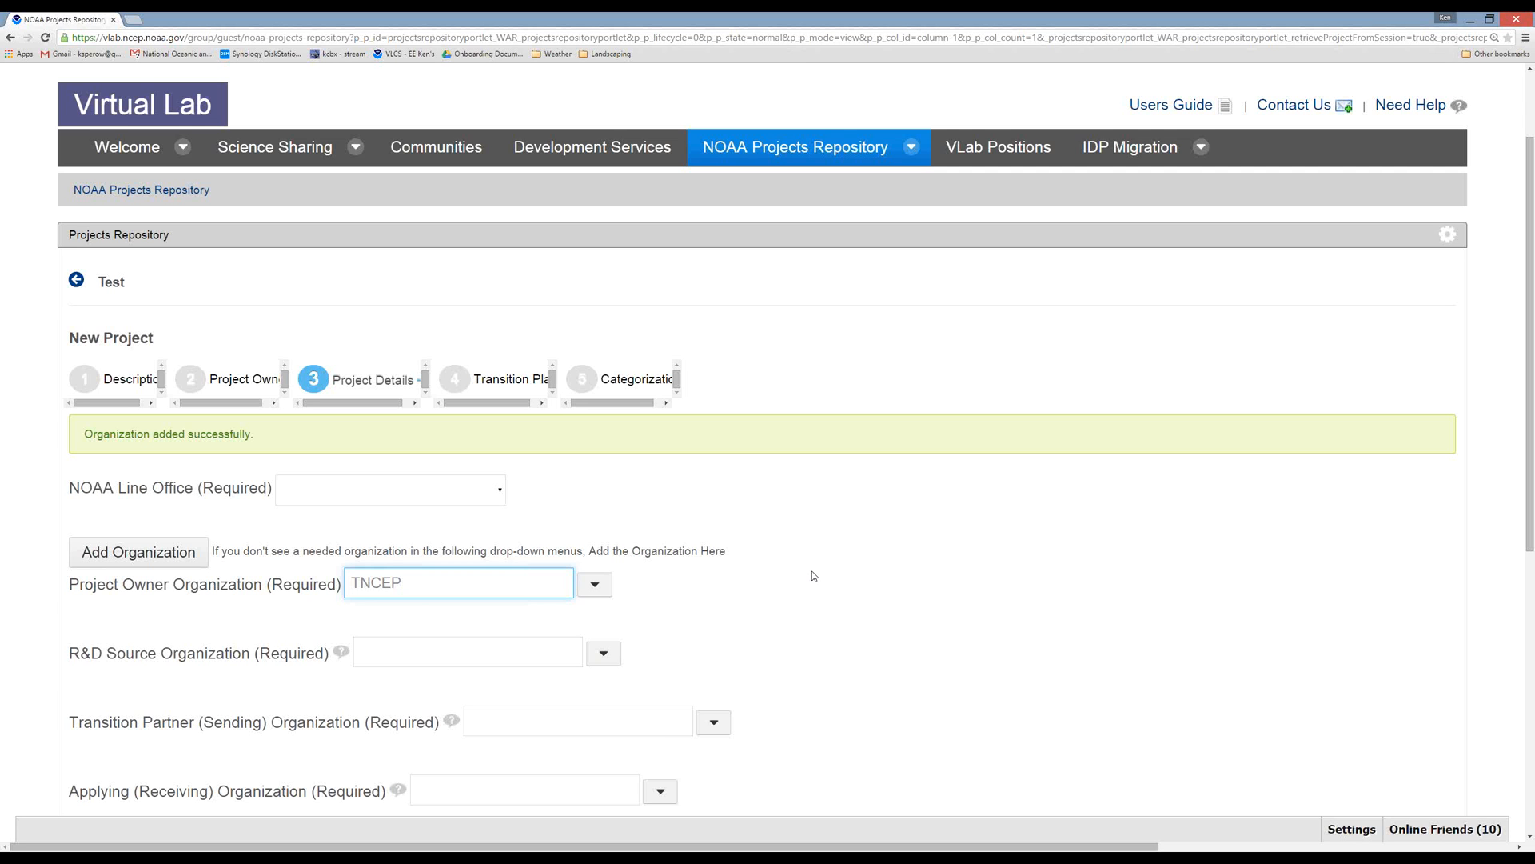
Examine the Target System choices on the Project Details step, filter them by "A", and clear the filter.
scroll(813, 576, "down", 2)
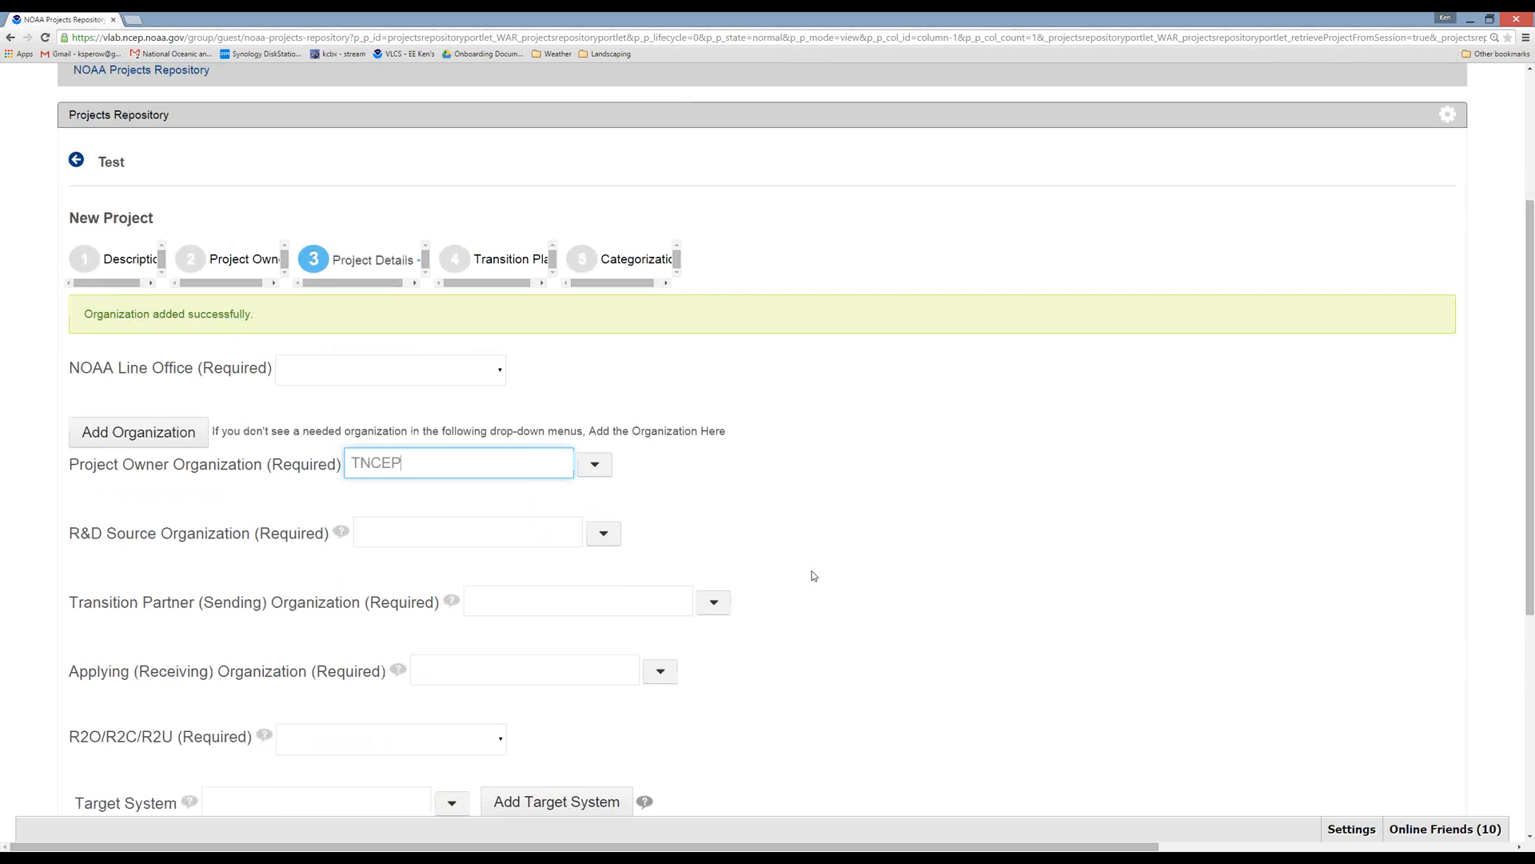
scroll(870, 466, "down", 1)
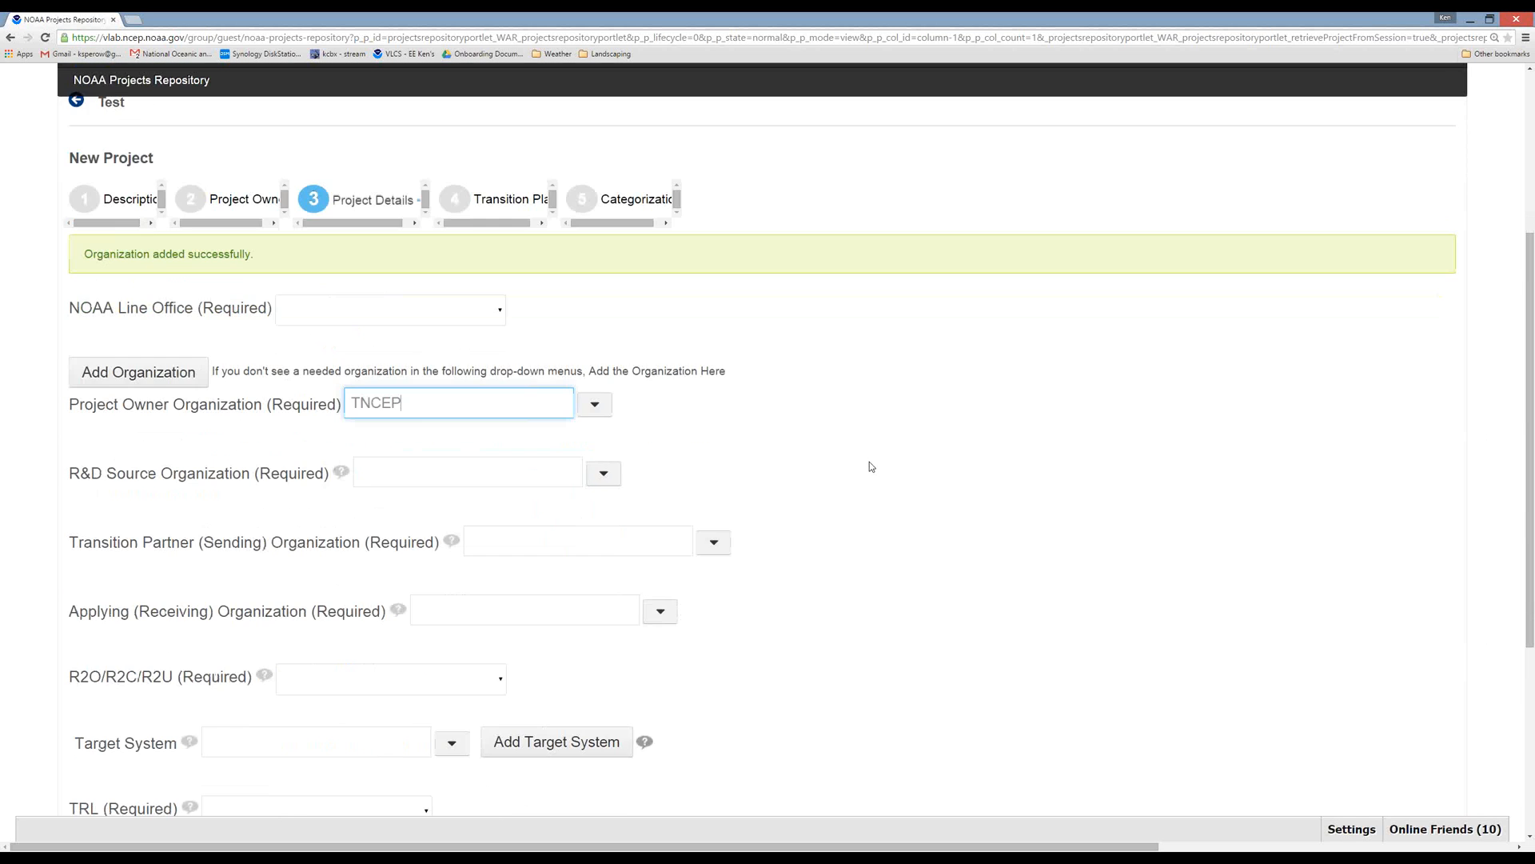
scroll(870, 466, "down", 1)
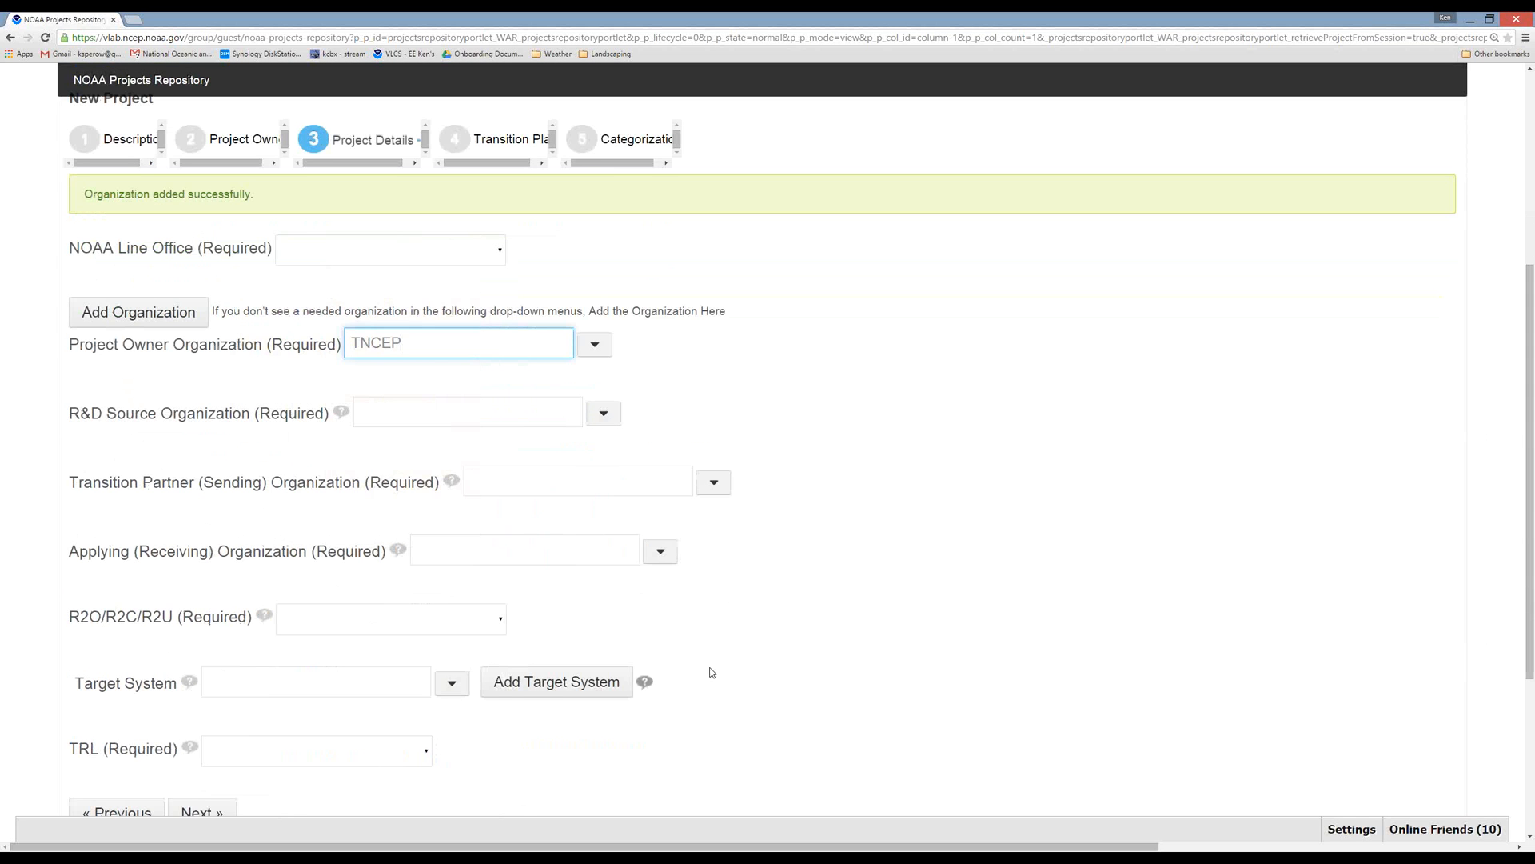
left_click(451, 684)
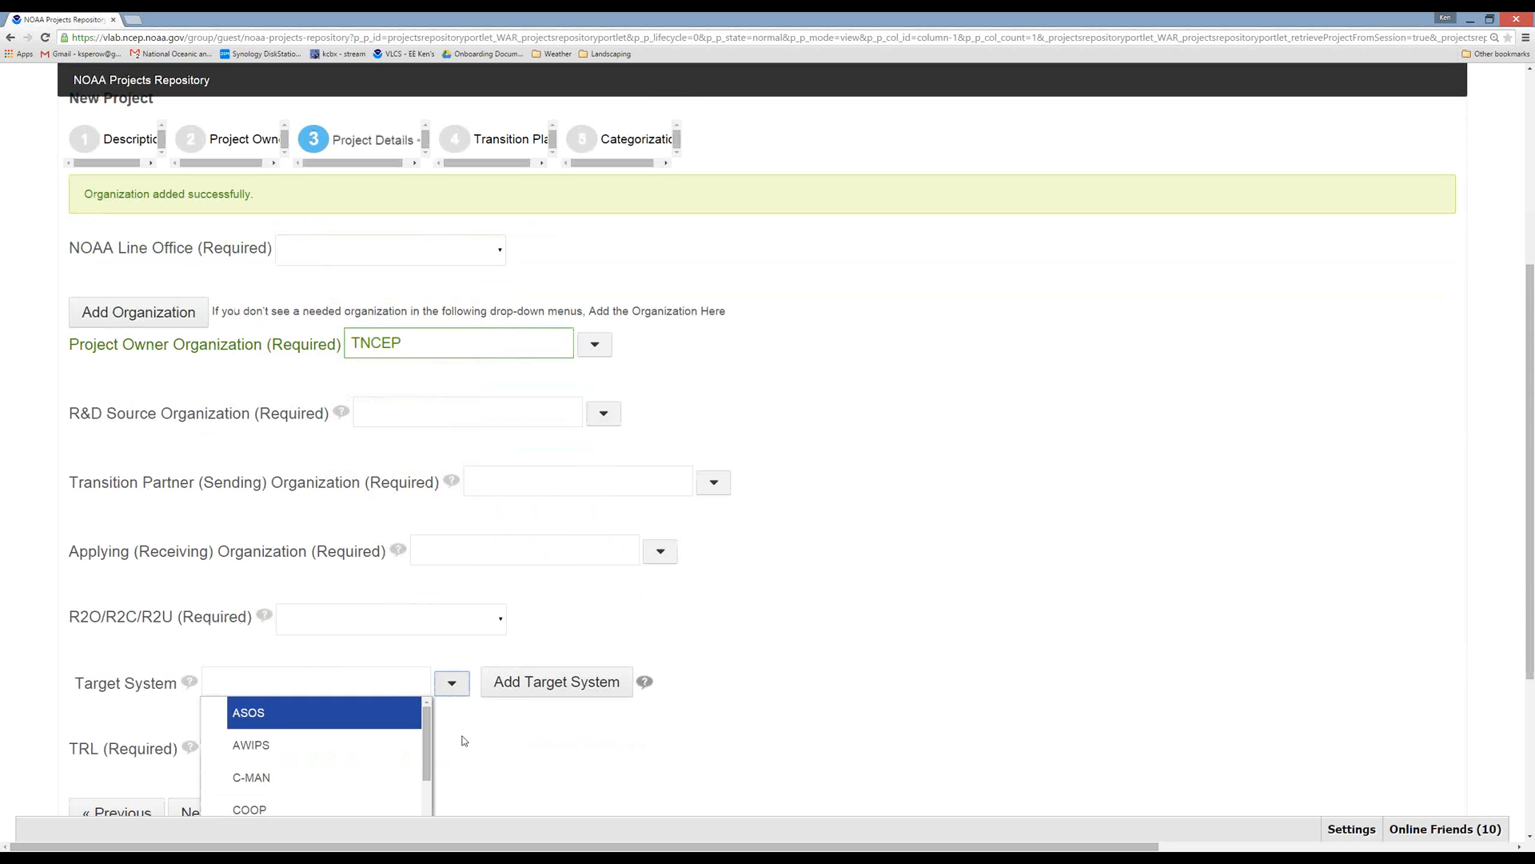
scroll(462, 740, "down", 1)
scroll(462, 741, "down", 6)
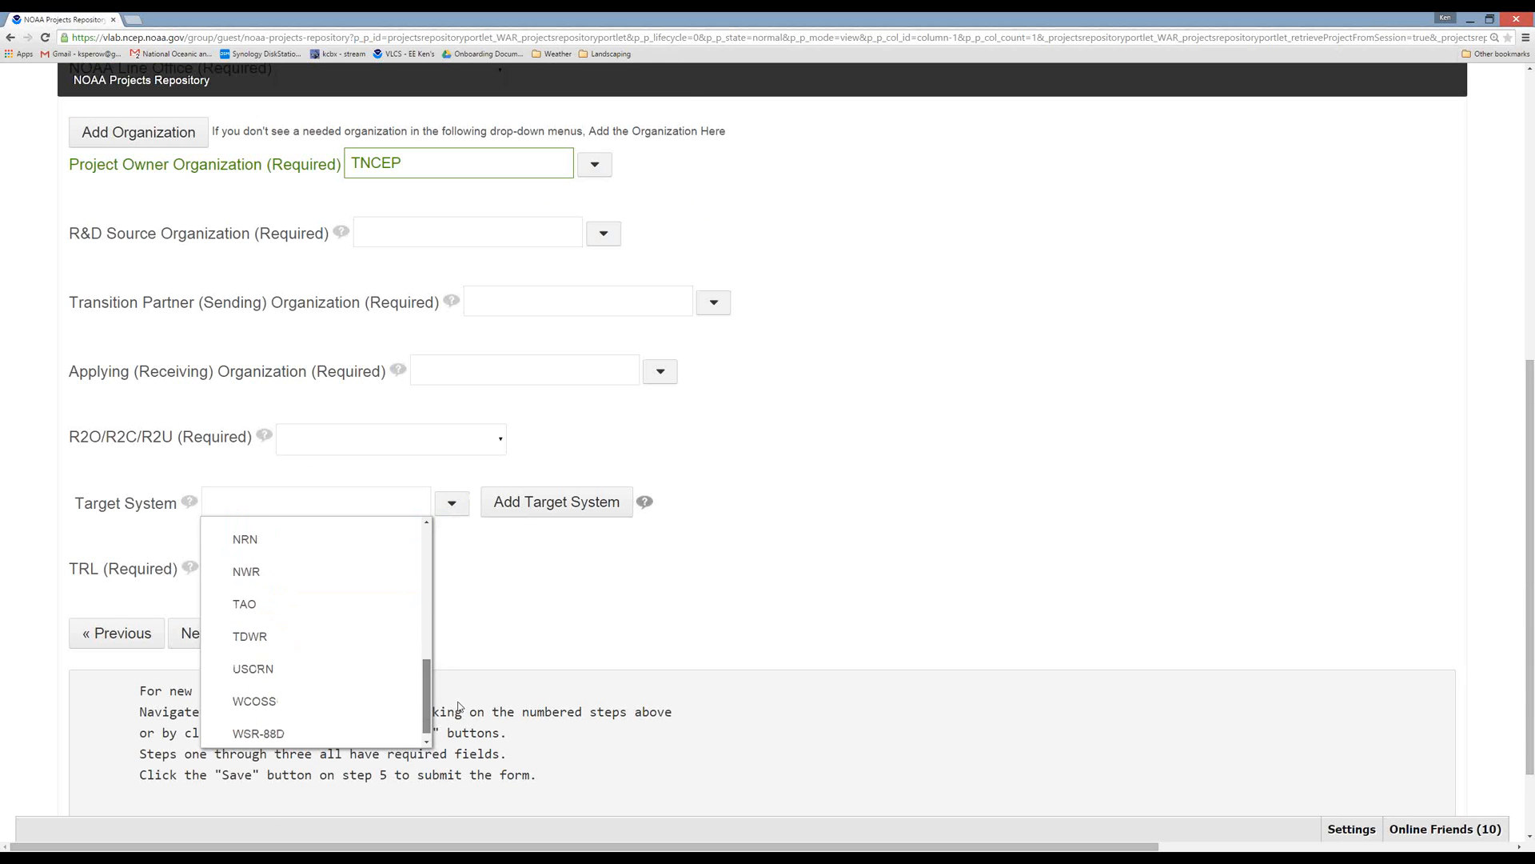
scroll(460, 697, "up", 5)
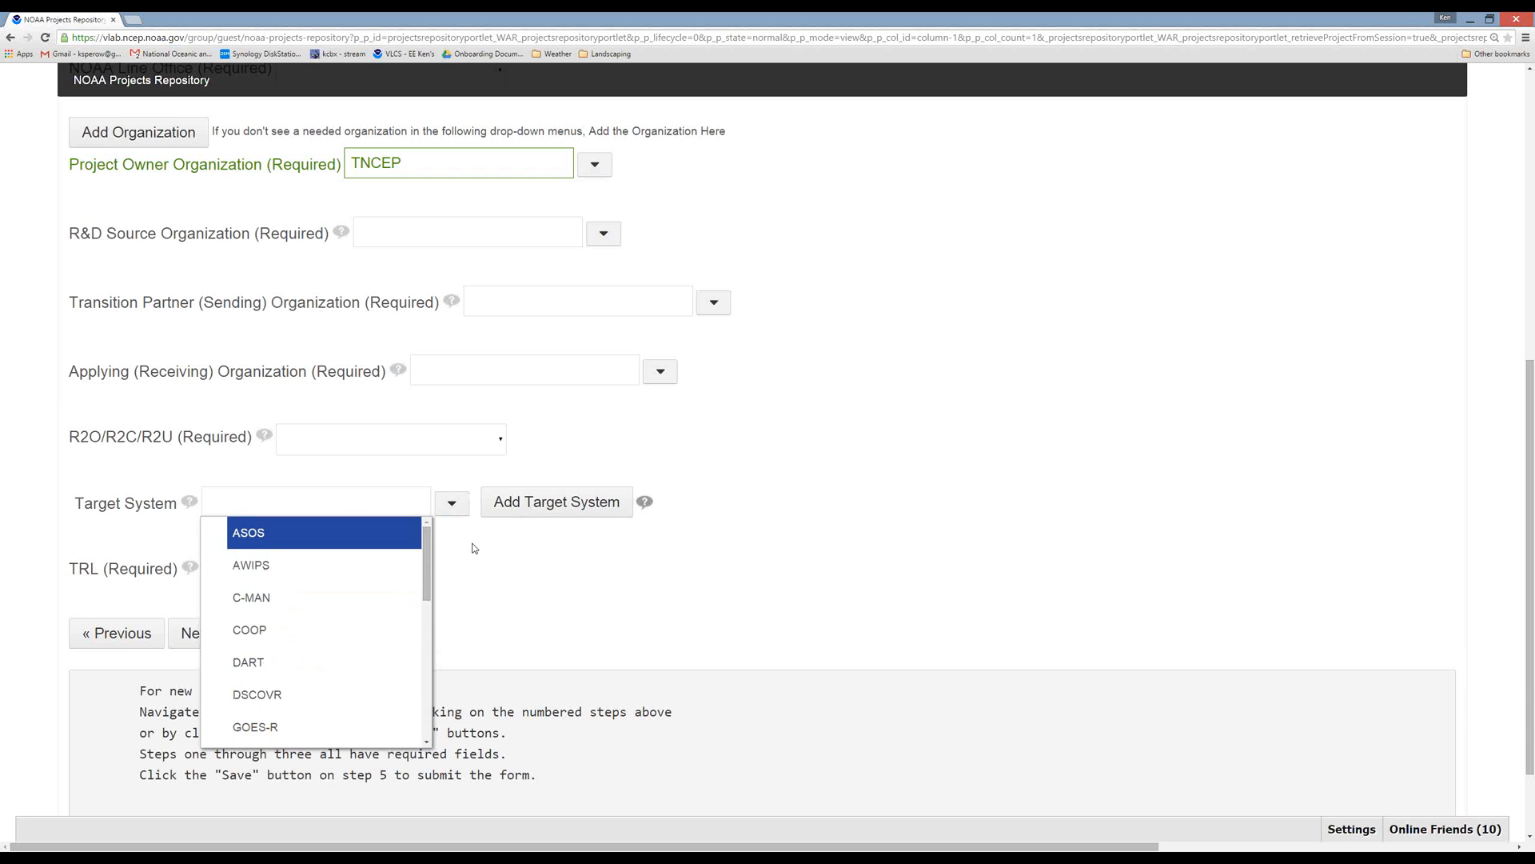
left_click(272, 503)
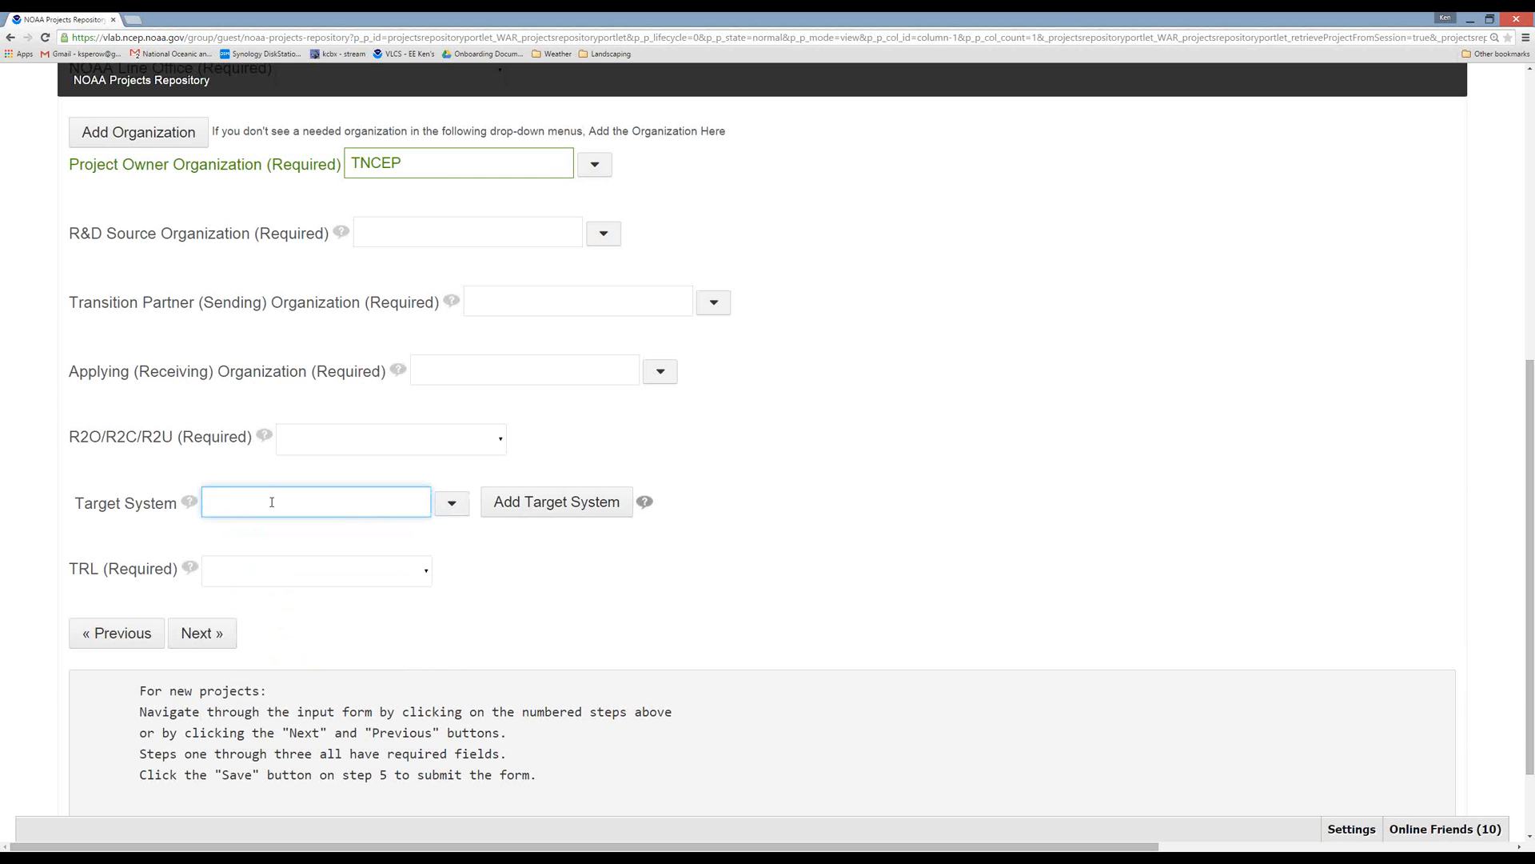
type("A")
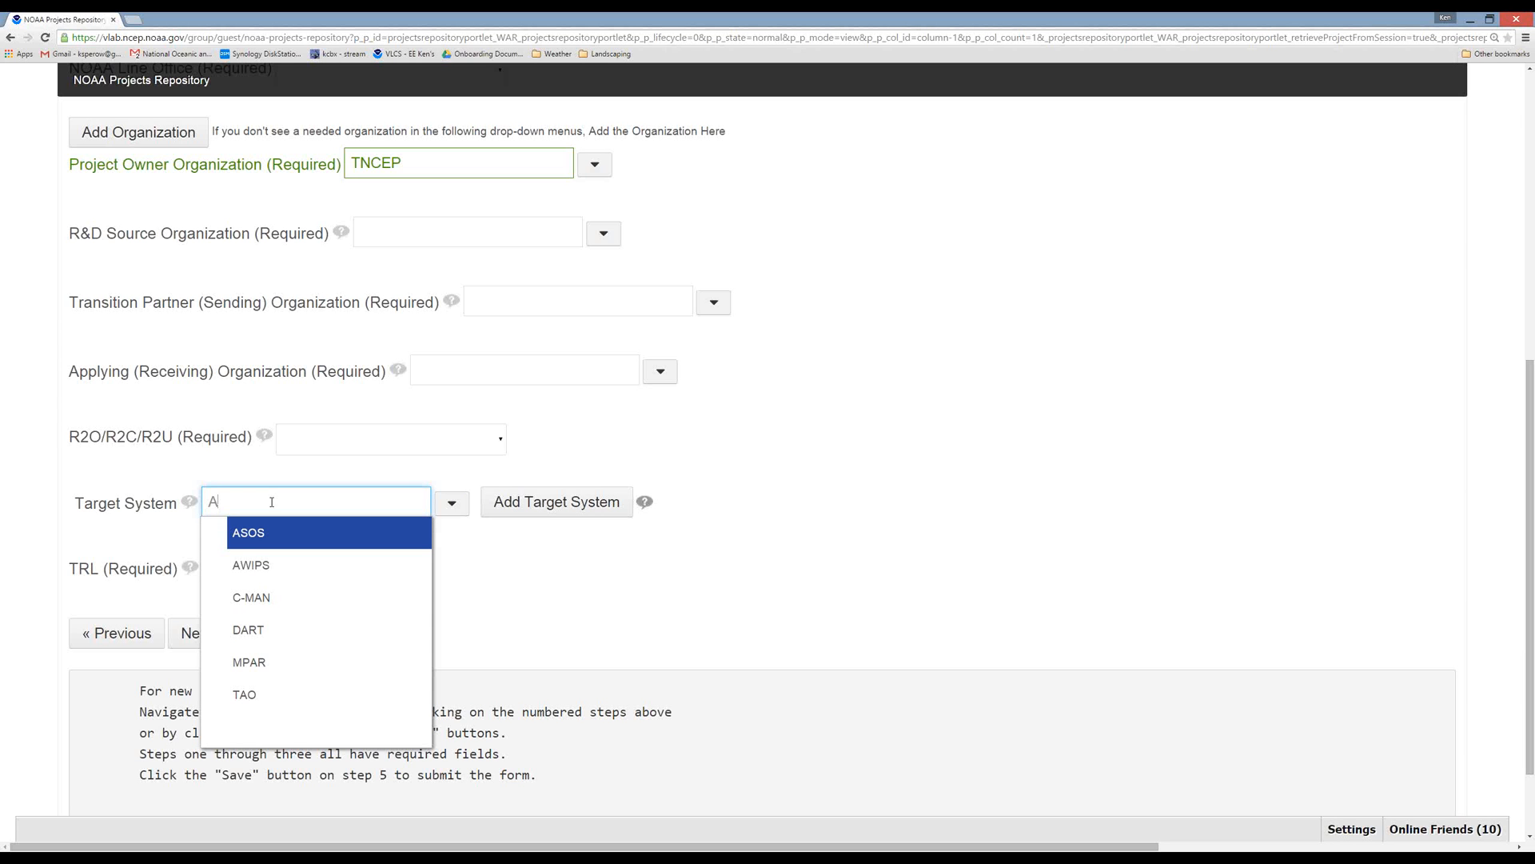
key("BackSpace")
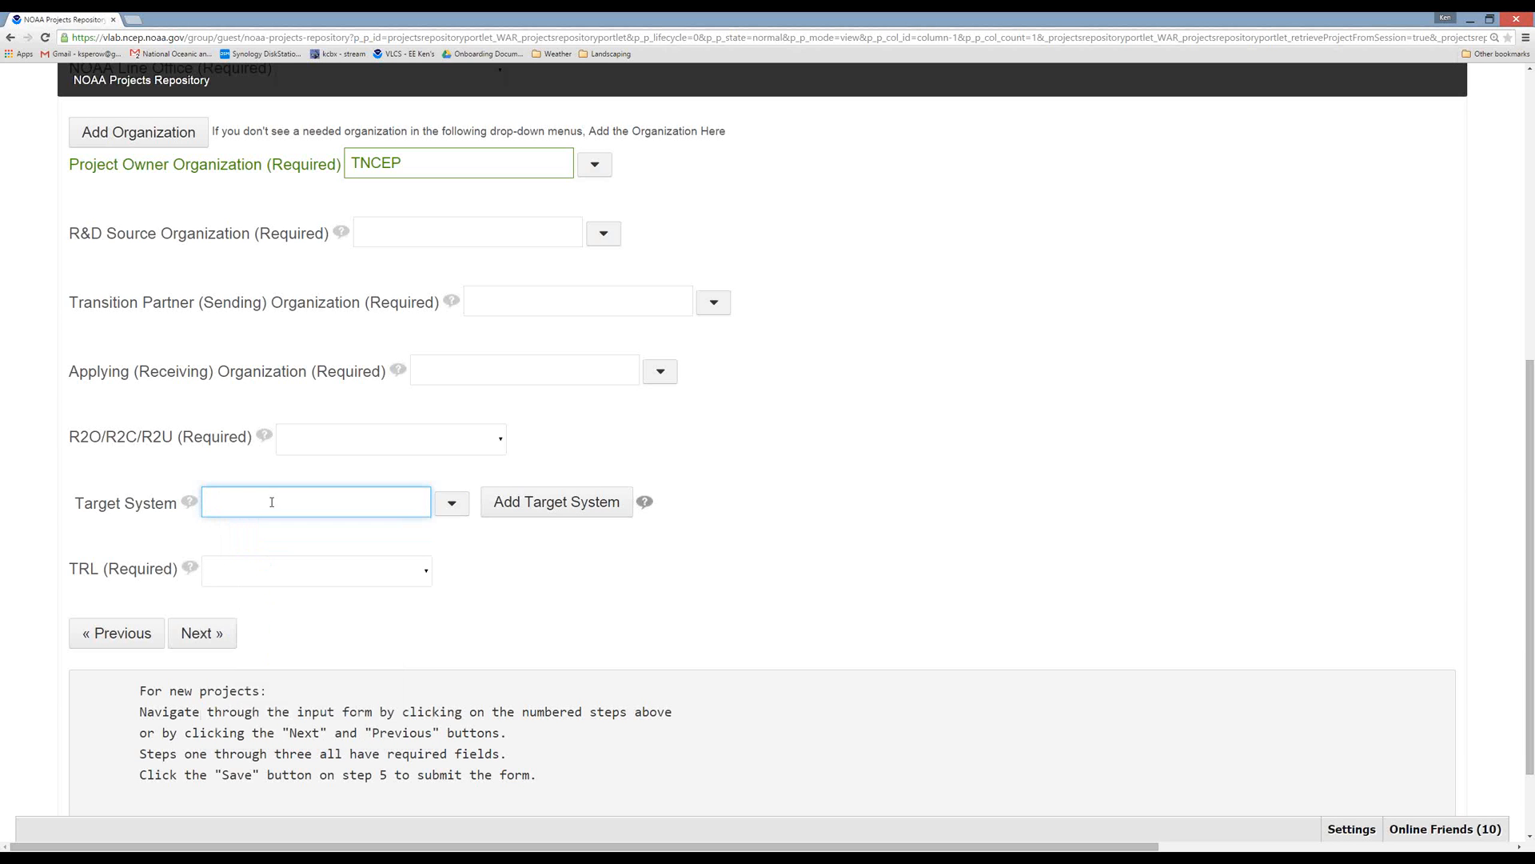
Open the entry form for adding a target system, review its fields, and cancel the entry.
left_click(554, 505)
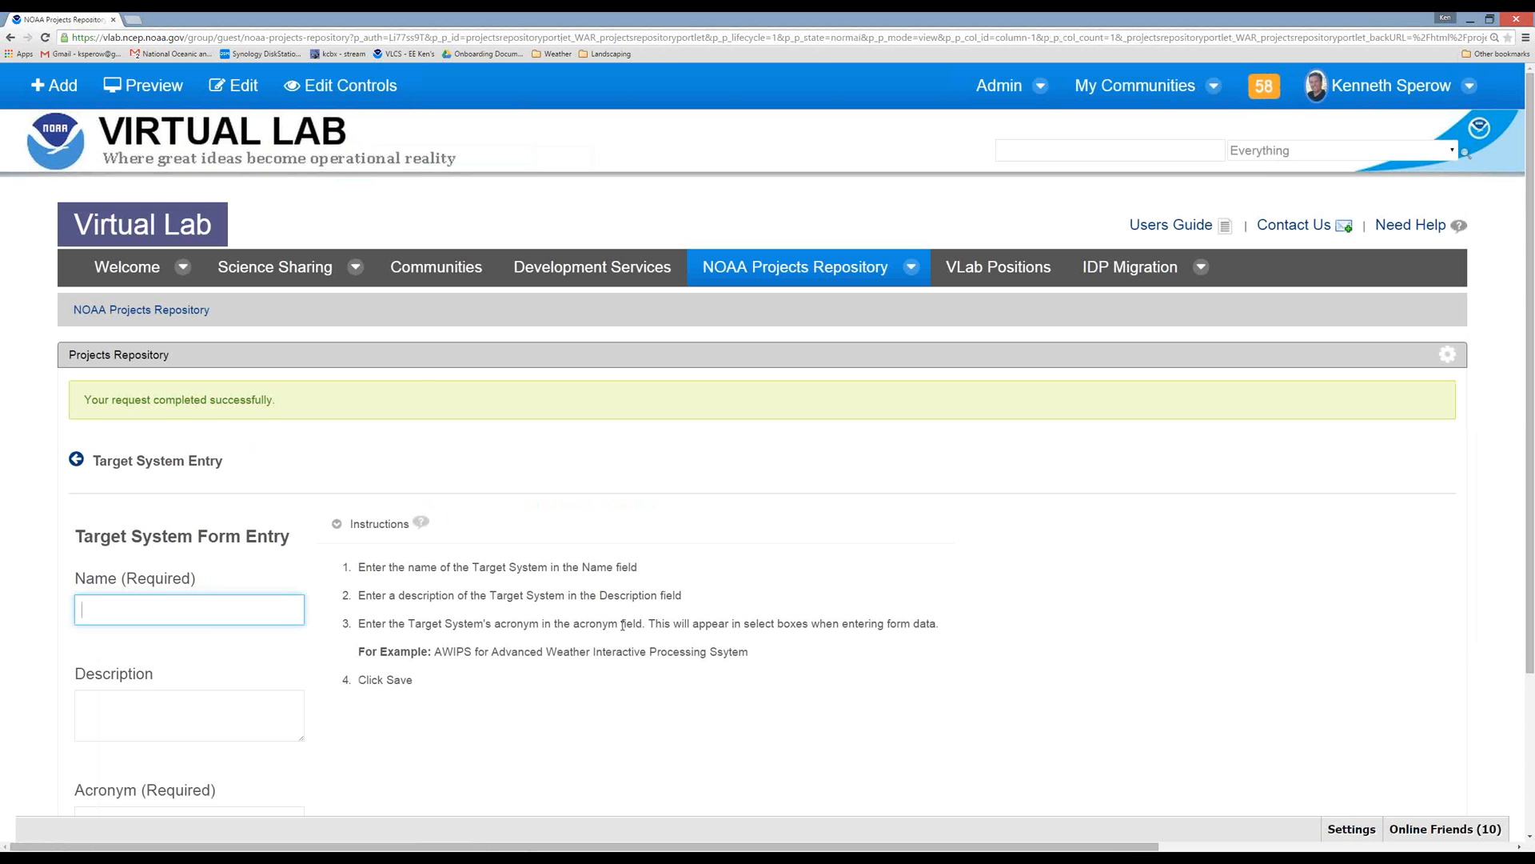
scroll(509, 707, "down", 2)
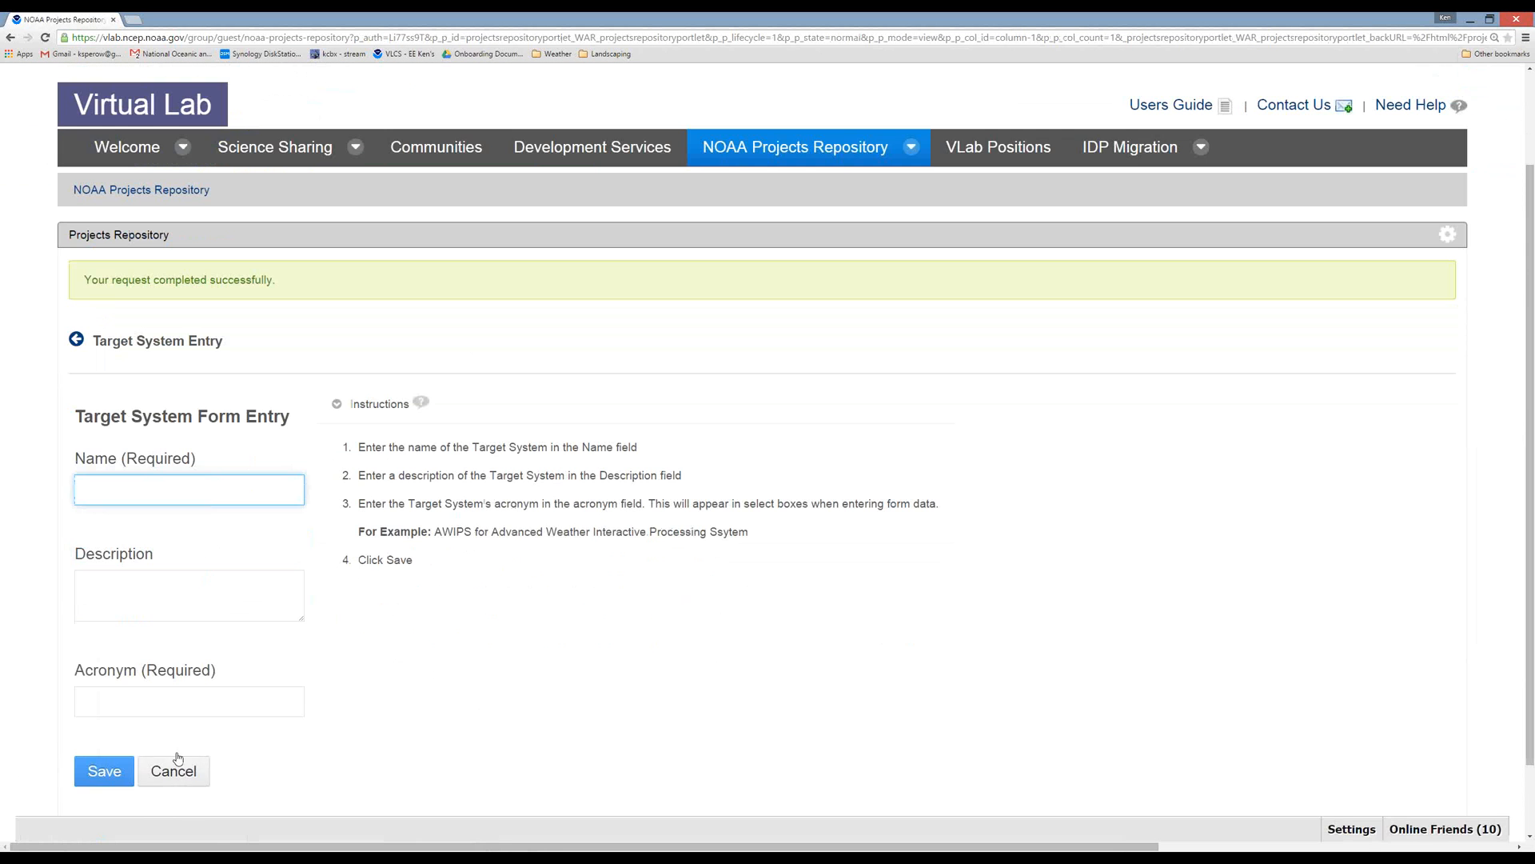
left_click(177, 772)
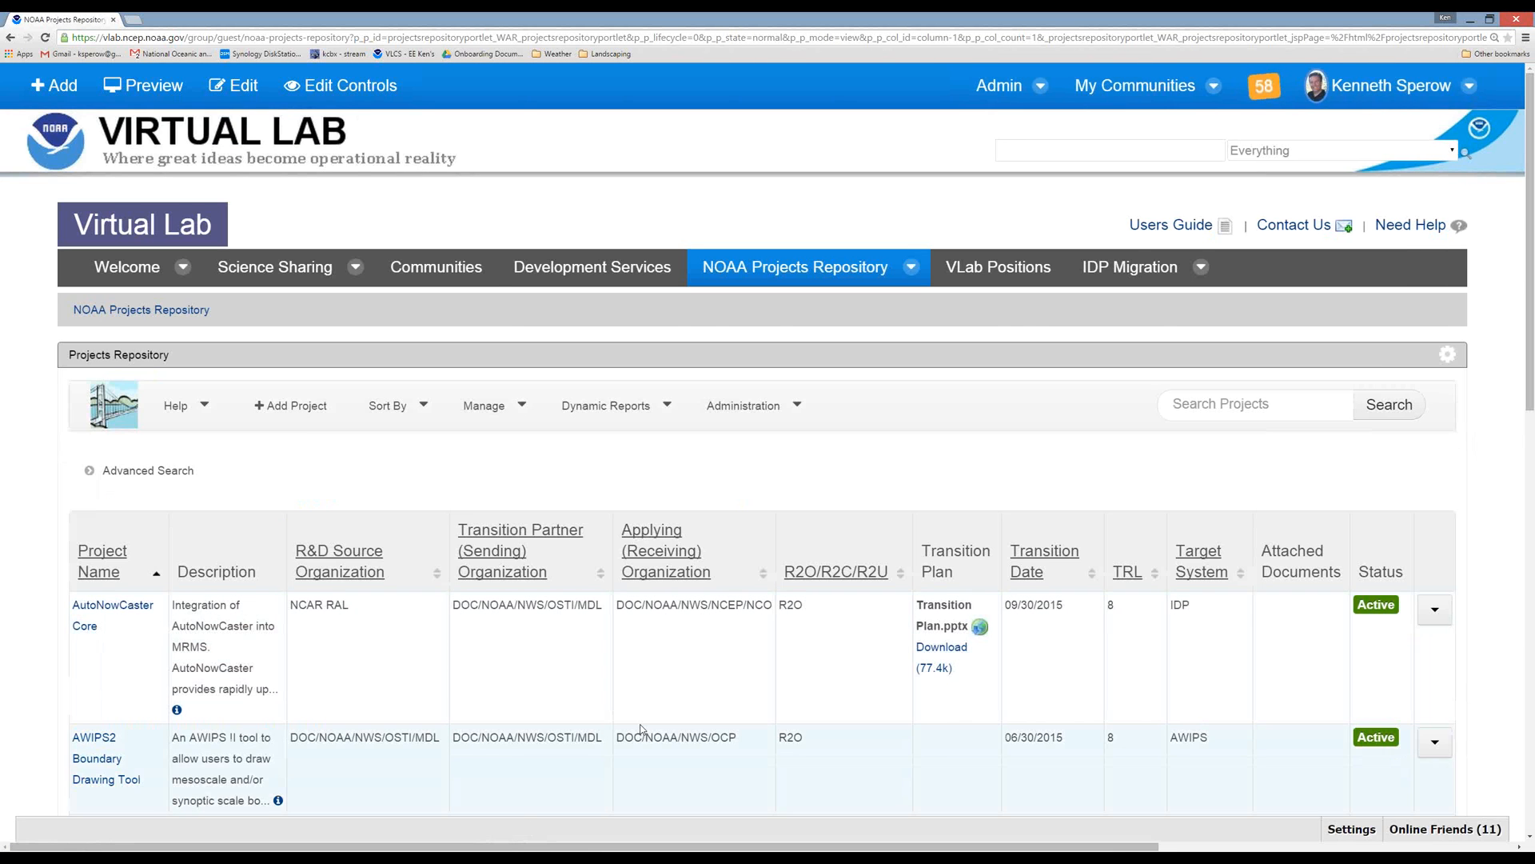
Examine the full list of repository projects, including their organizations, transition plans, TRLs, target systems and statuses.
scroll(640, 729, "down", 2)
scroll(643, 729, "down", 1)
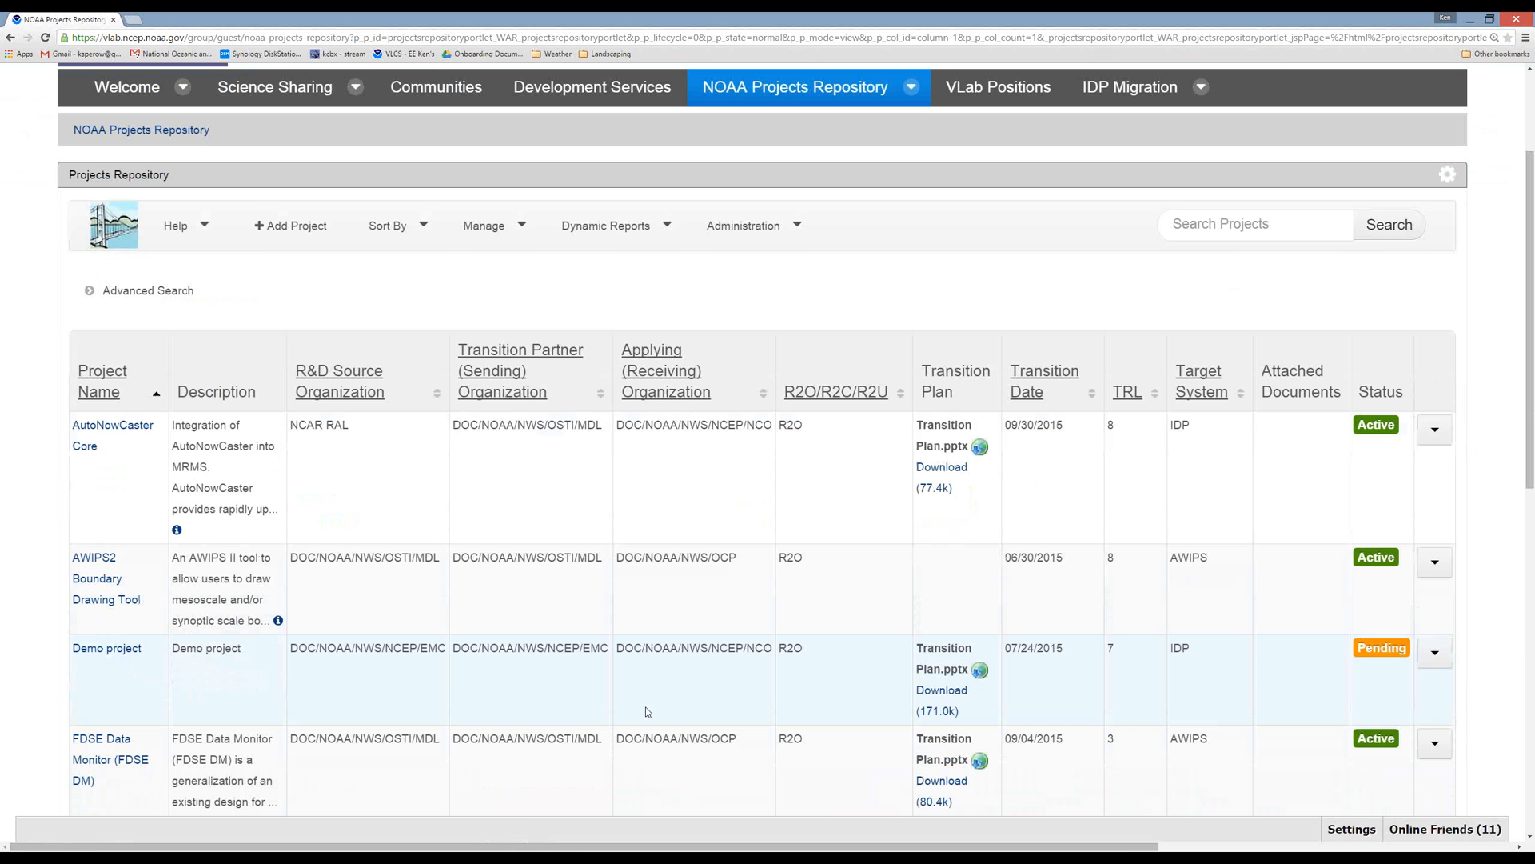
mouse_move(445, 445)
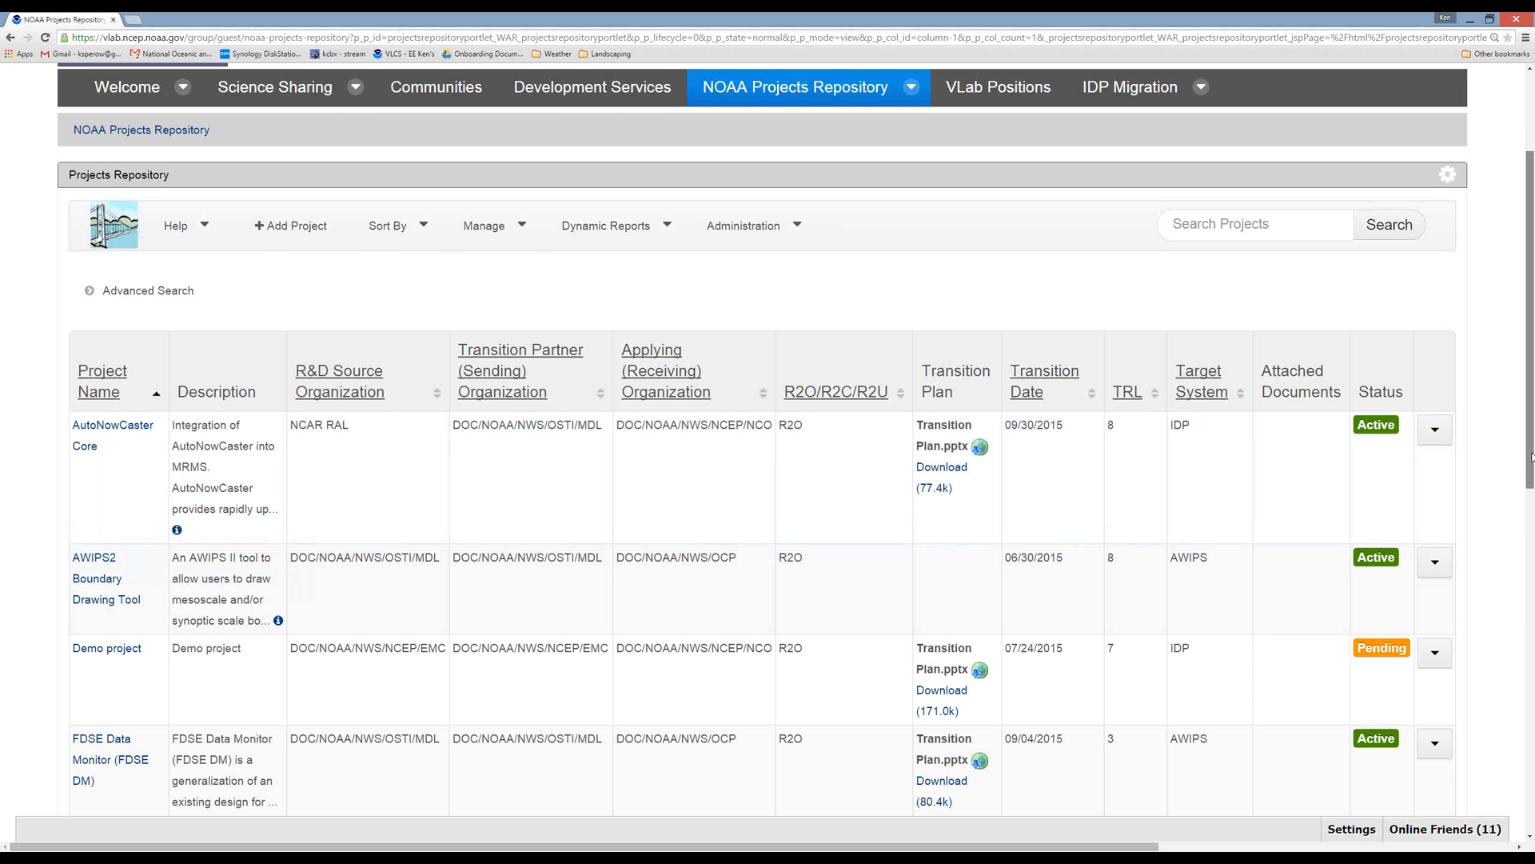
left_click_drag(1532, 457, 1531, 382)
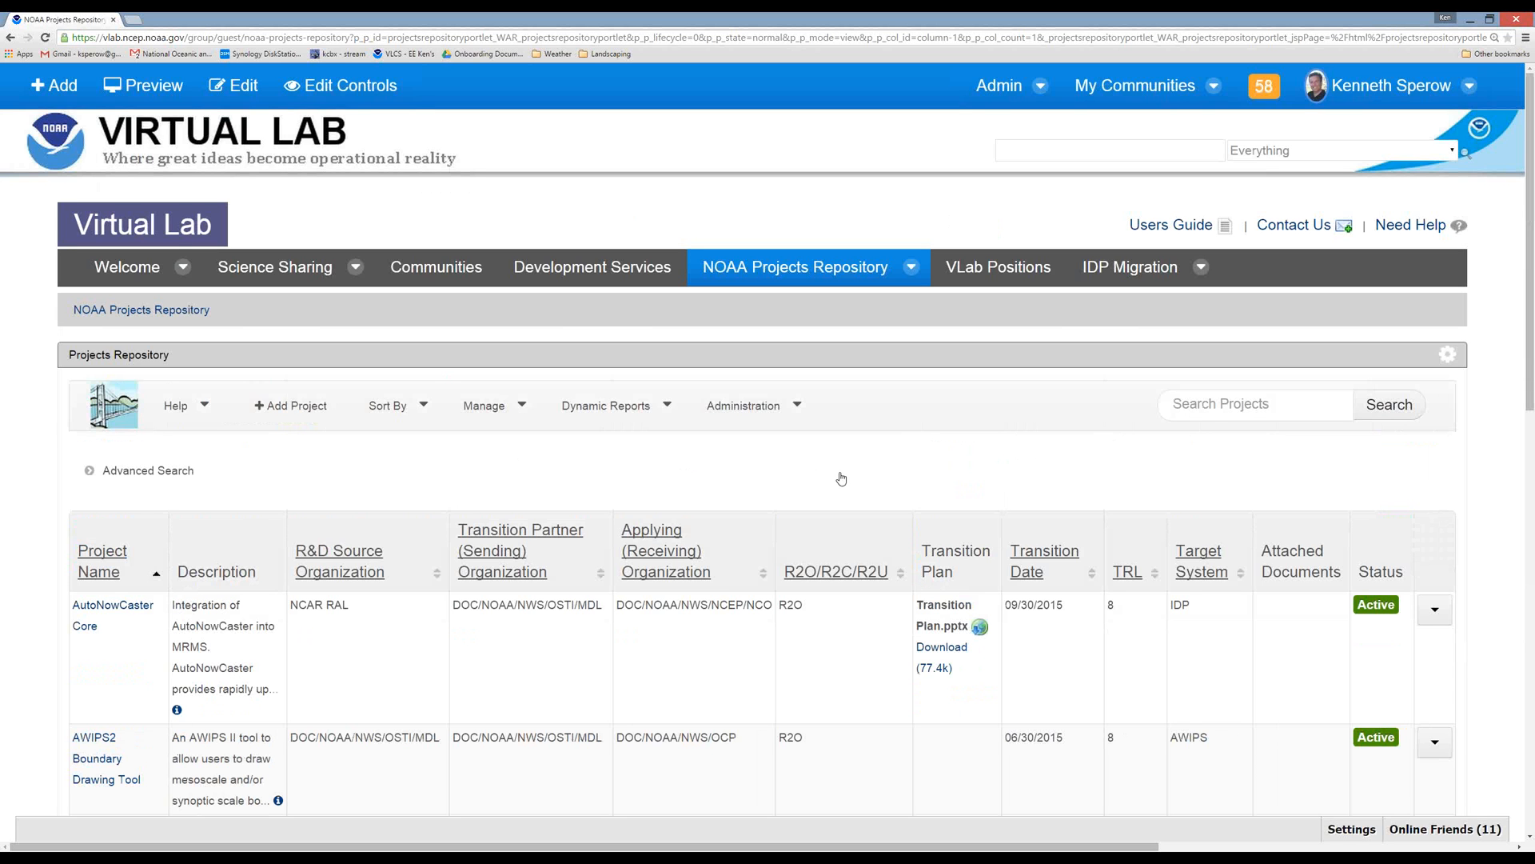
scroll(842, 478, "down", 1)
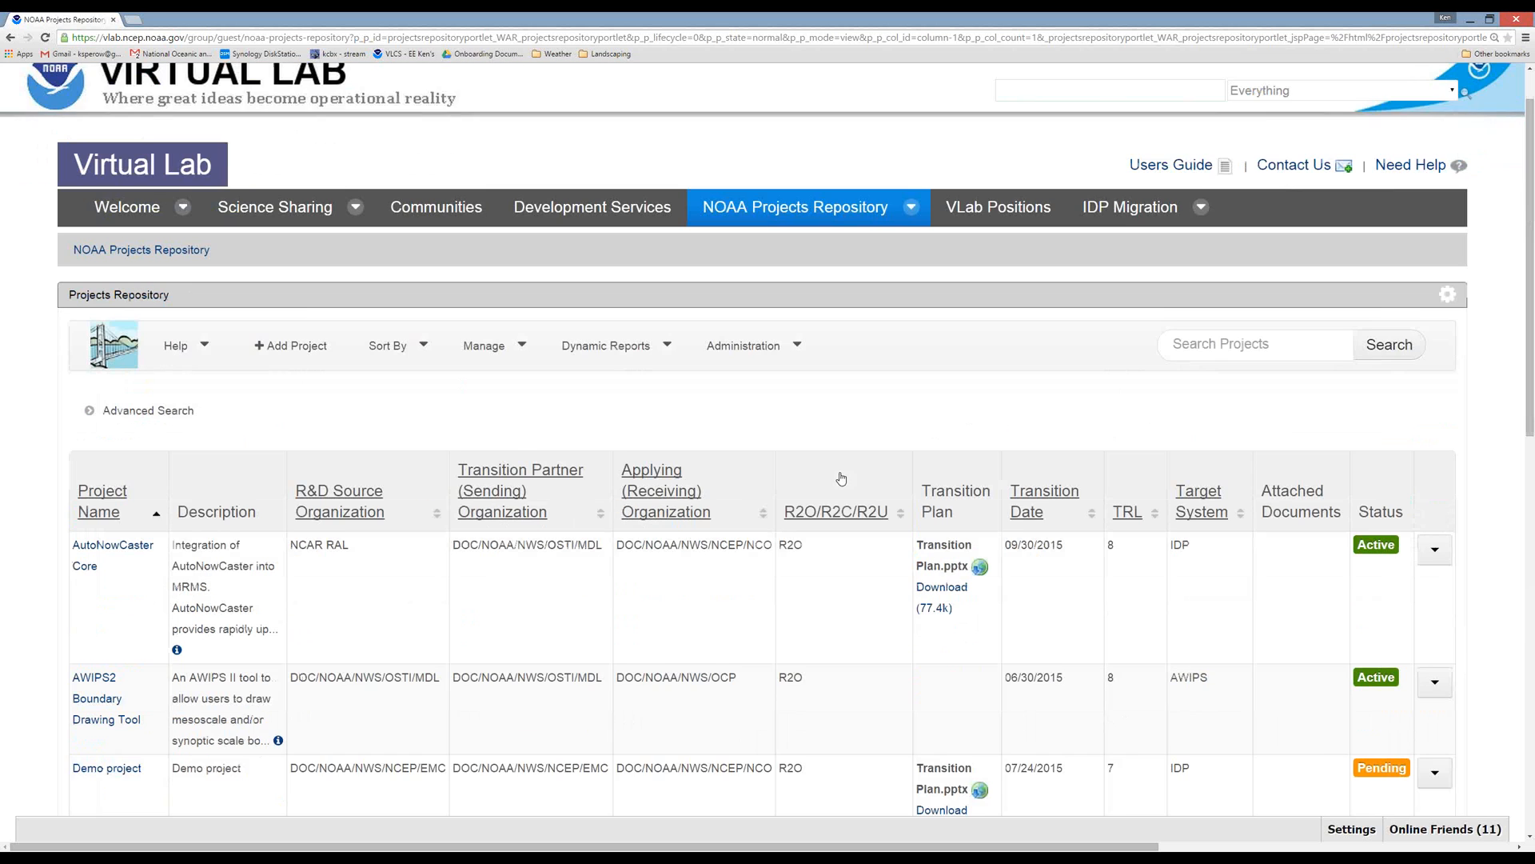
scroll(1484, 505, "down", 1)
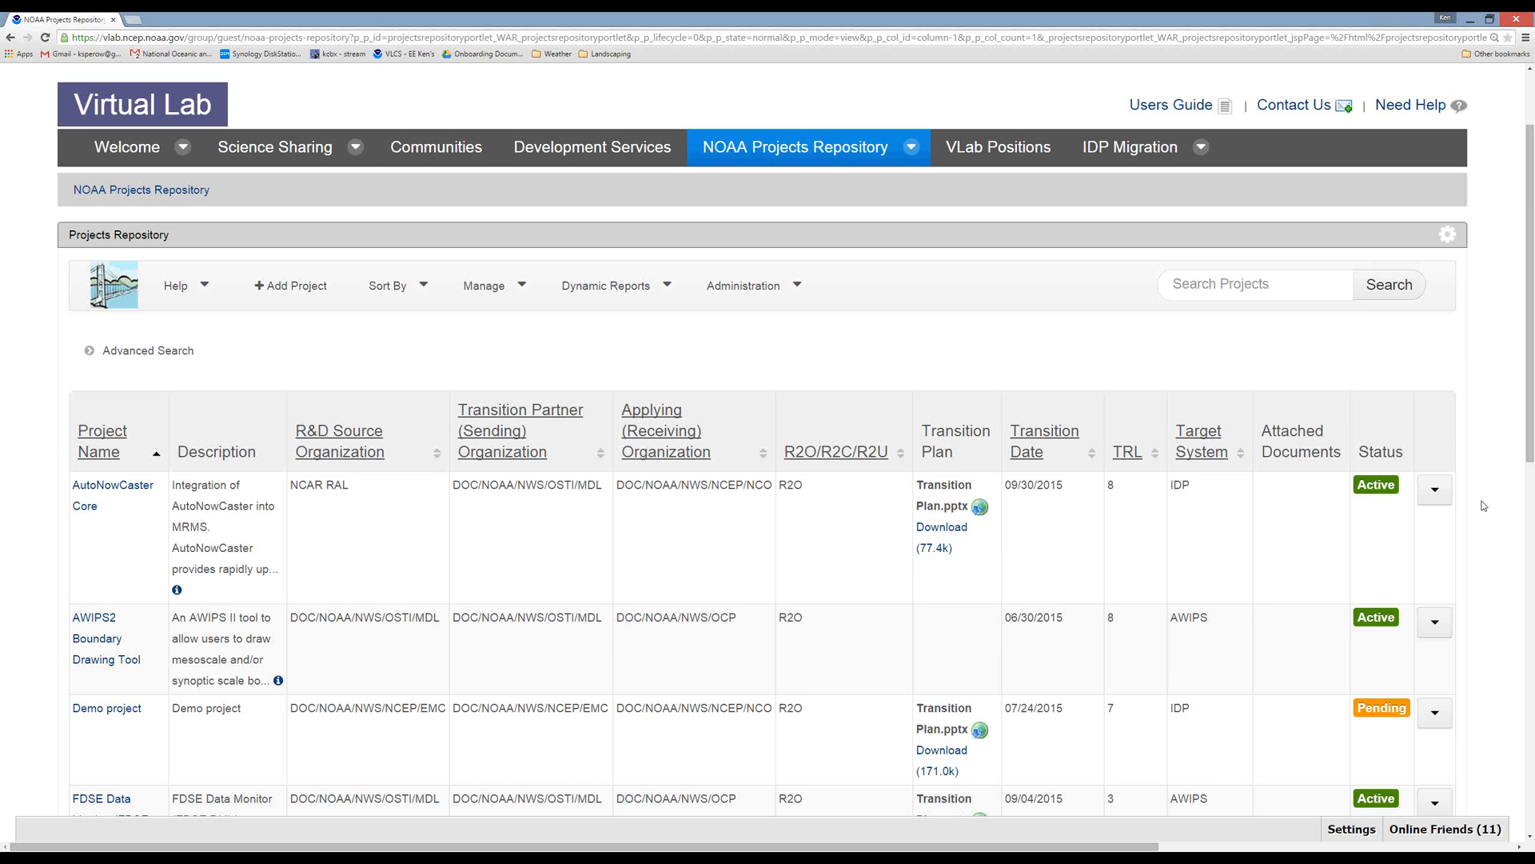
scroll(1483, 505, "down", 1)
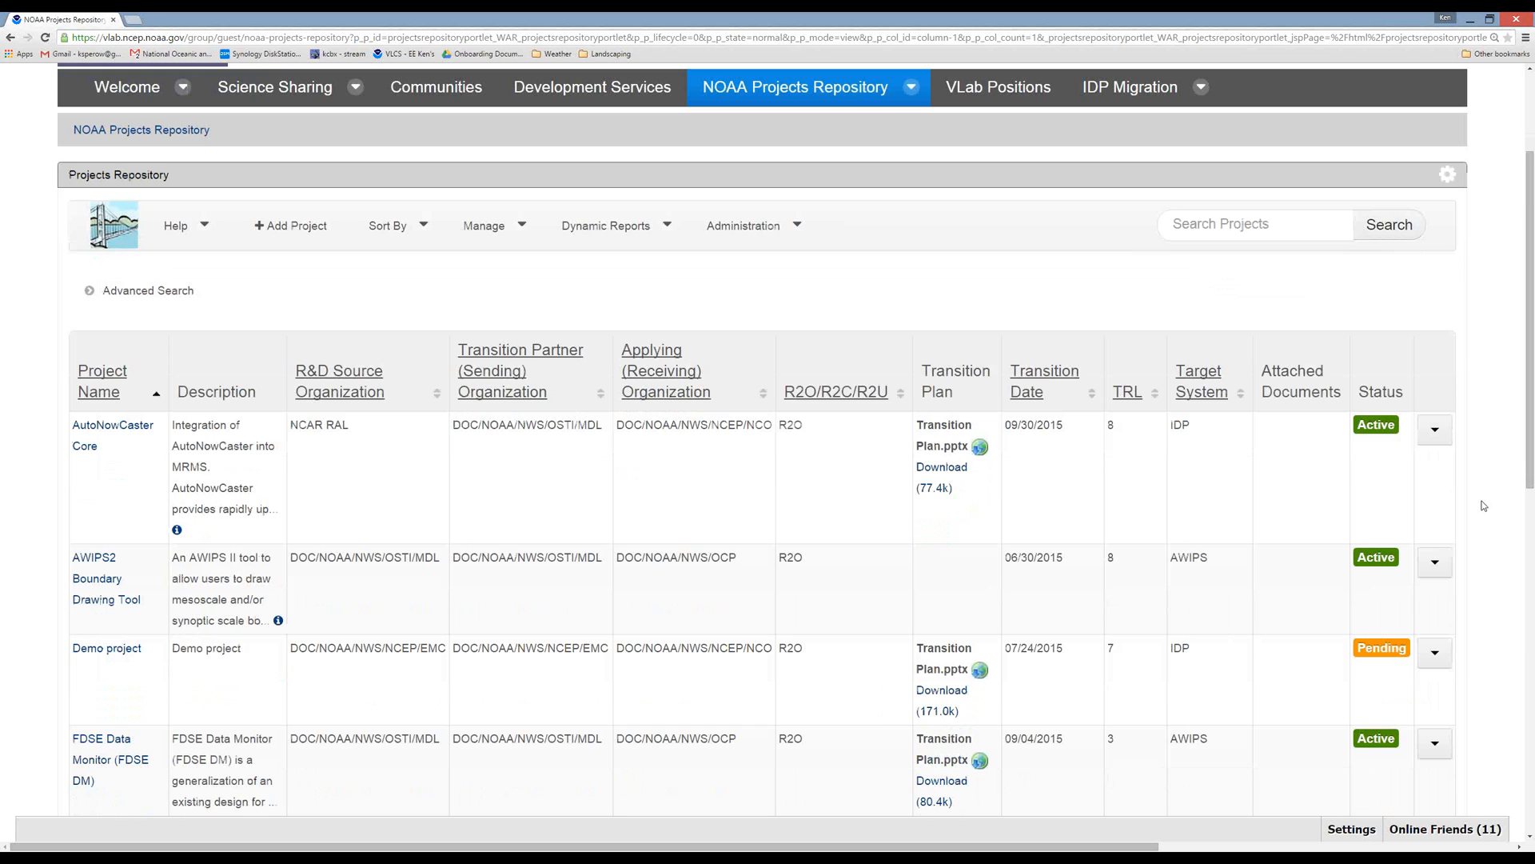
scroll(1484, 506, "down", 1)
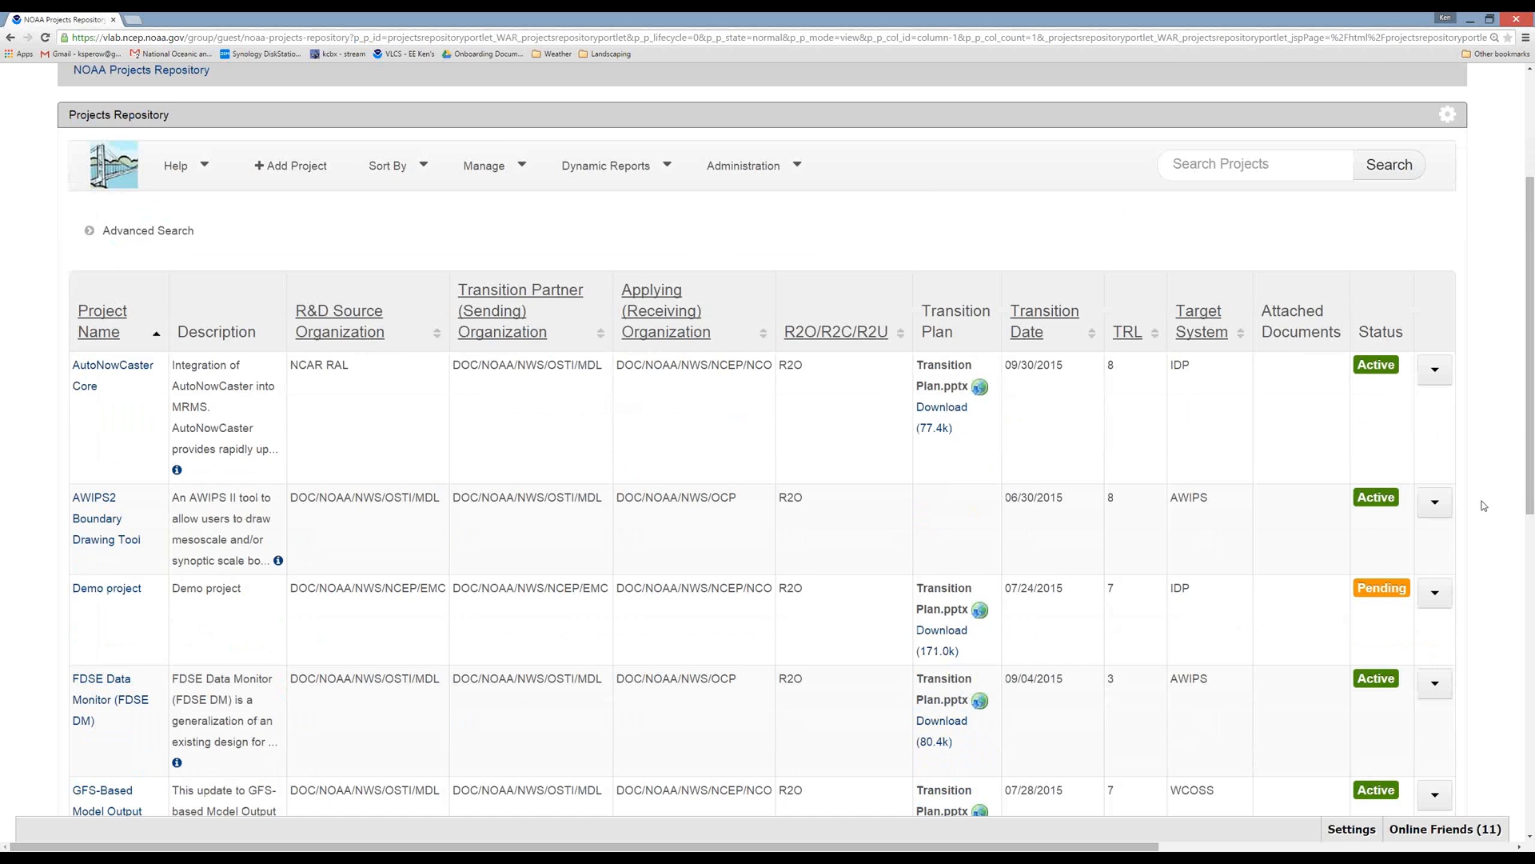
scroll(1484, 506, "down", 2)
scroll(1484, 505, "down", 4)
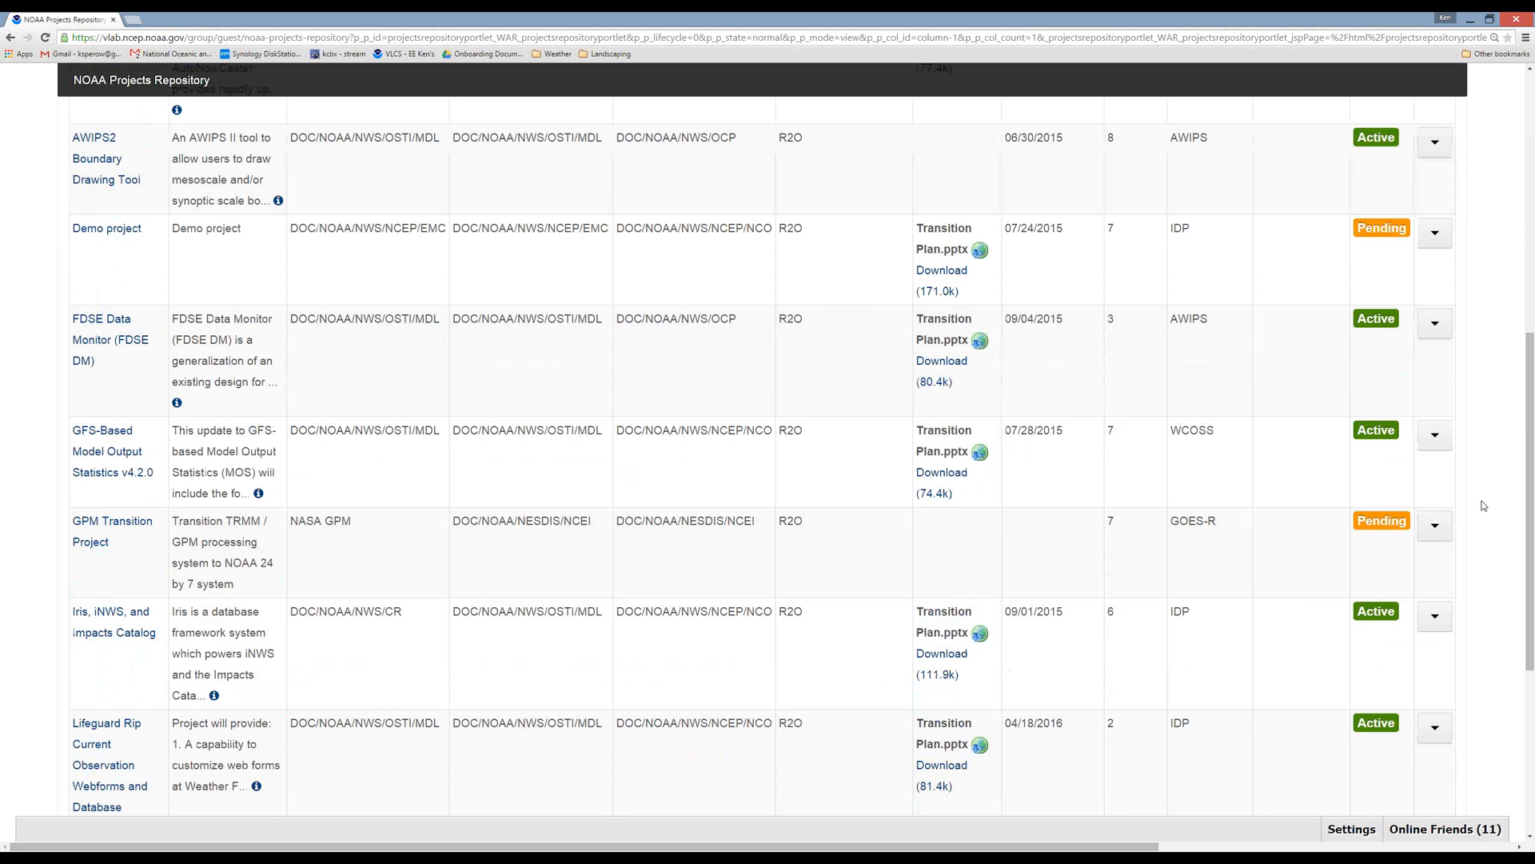
scroll(1483, 505, "down", 3)
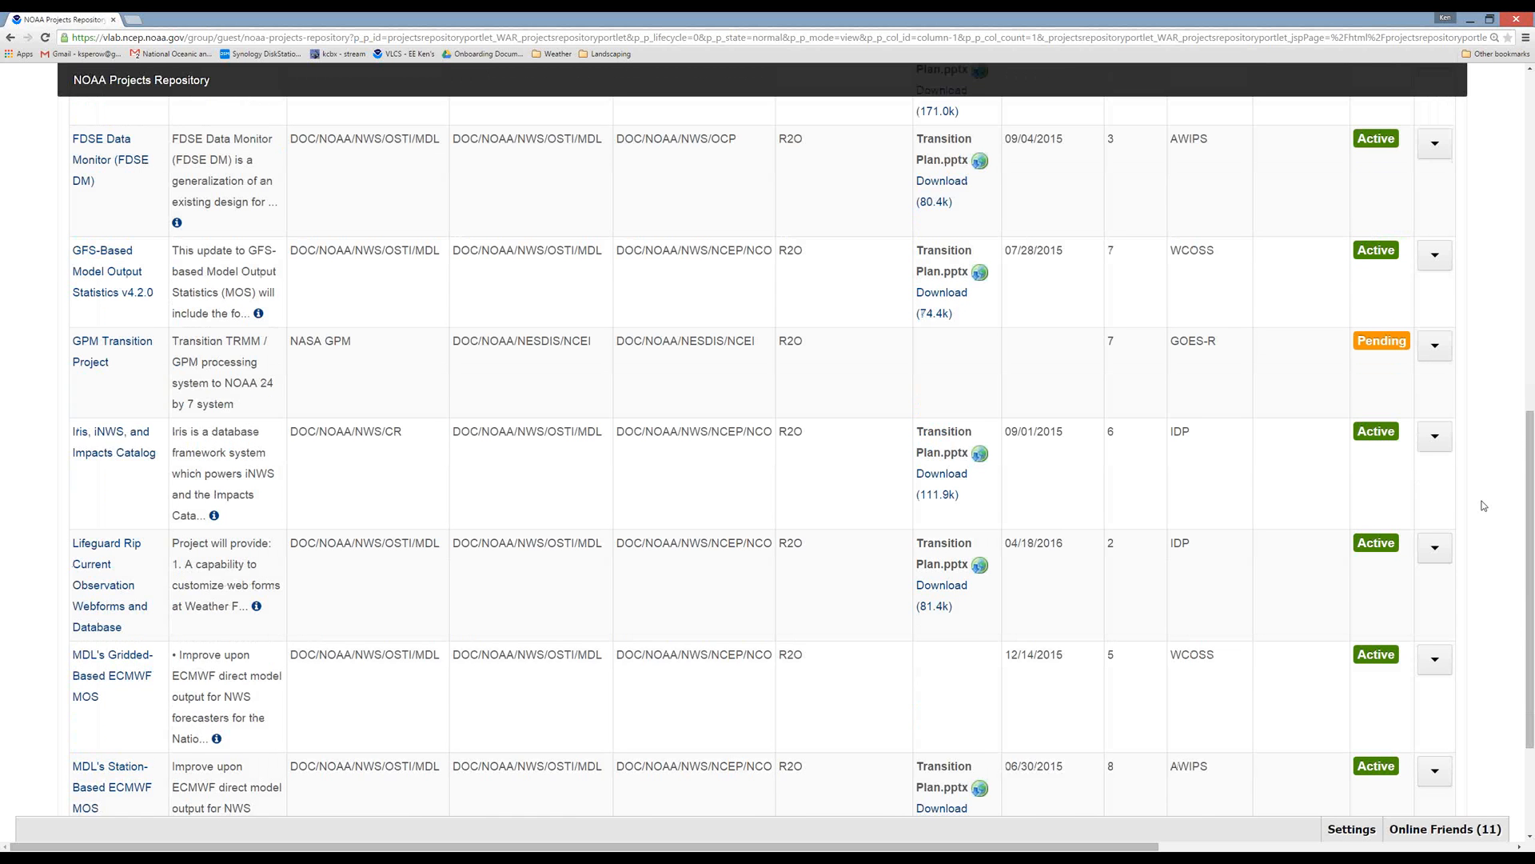
scroll(1484, 506, "down", 1)
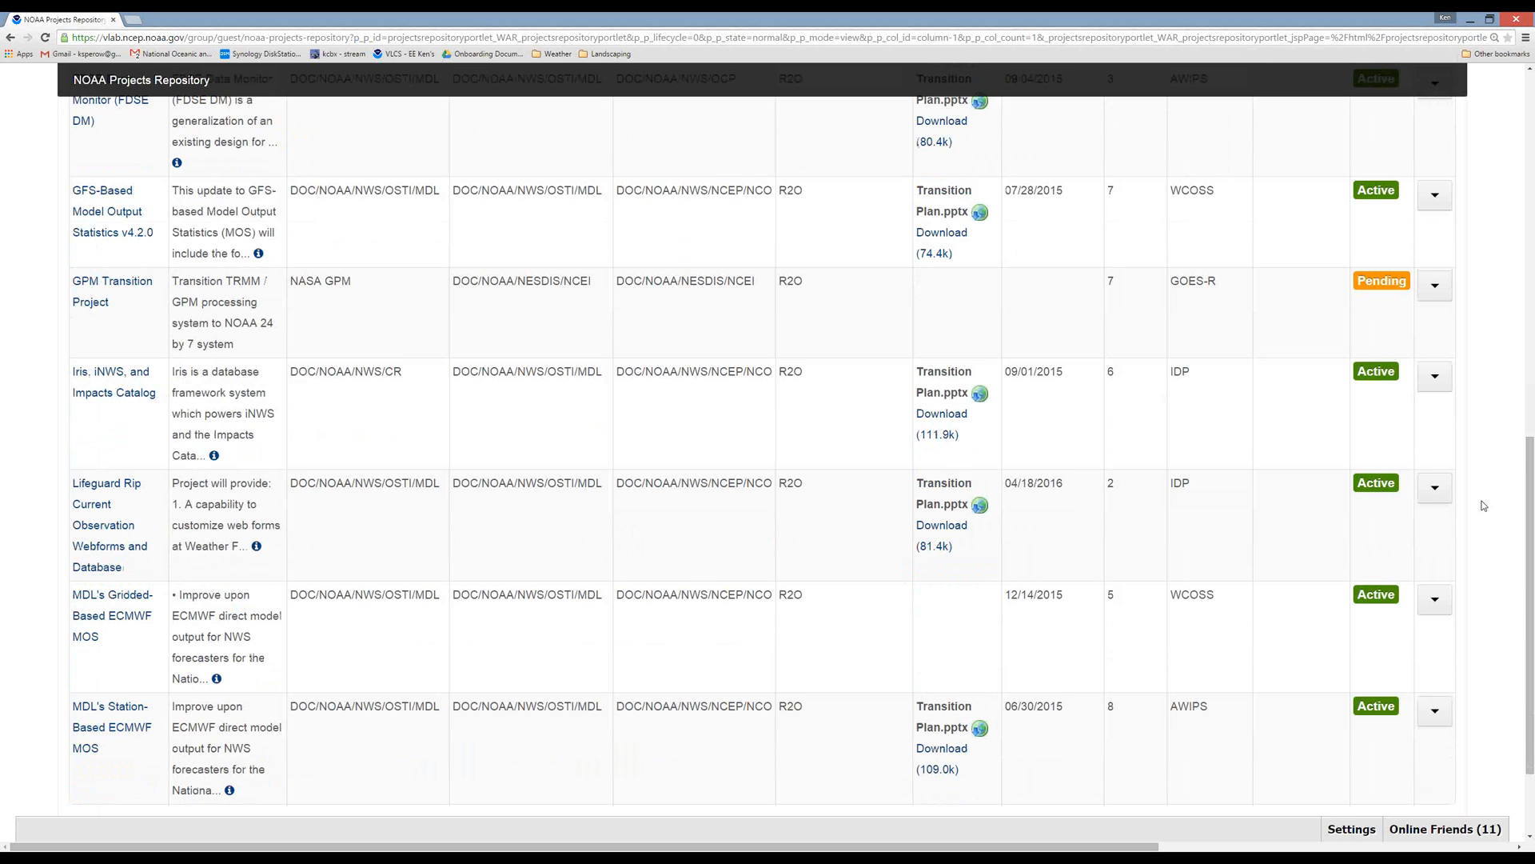
scroll(1484, 505, "down", 1)
scroll(1484, 505, "up", 2)
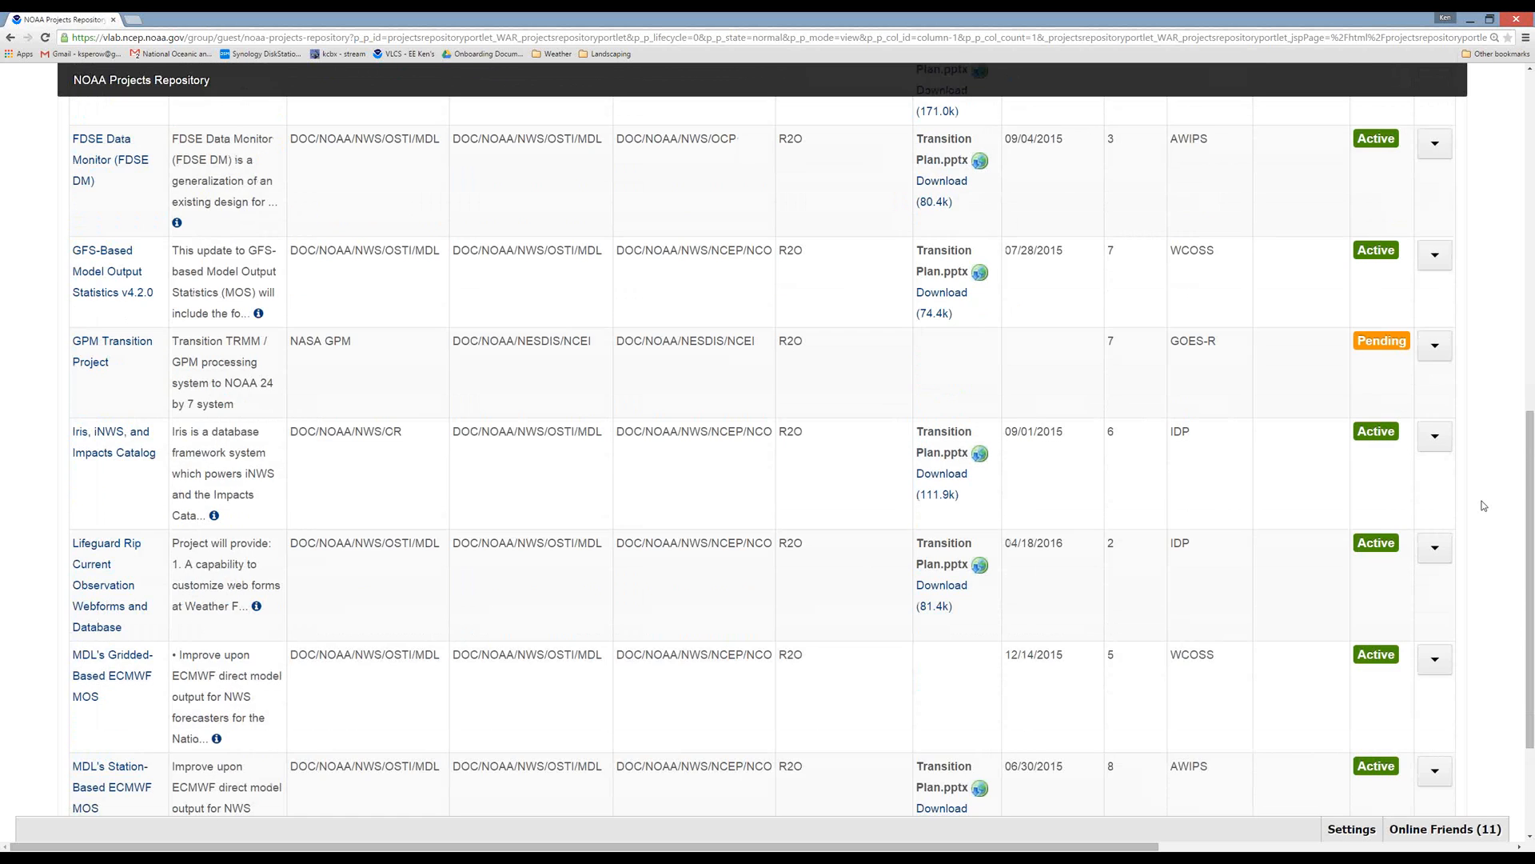
scroll(1483, 505, "up", 6)
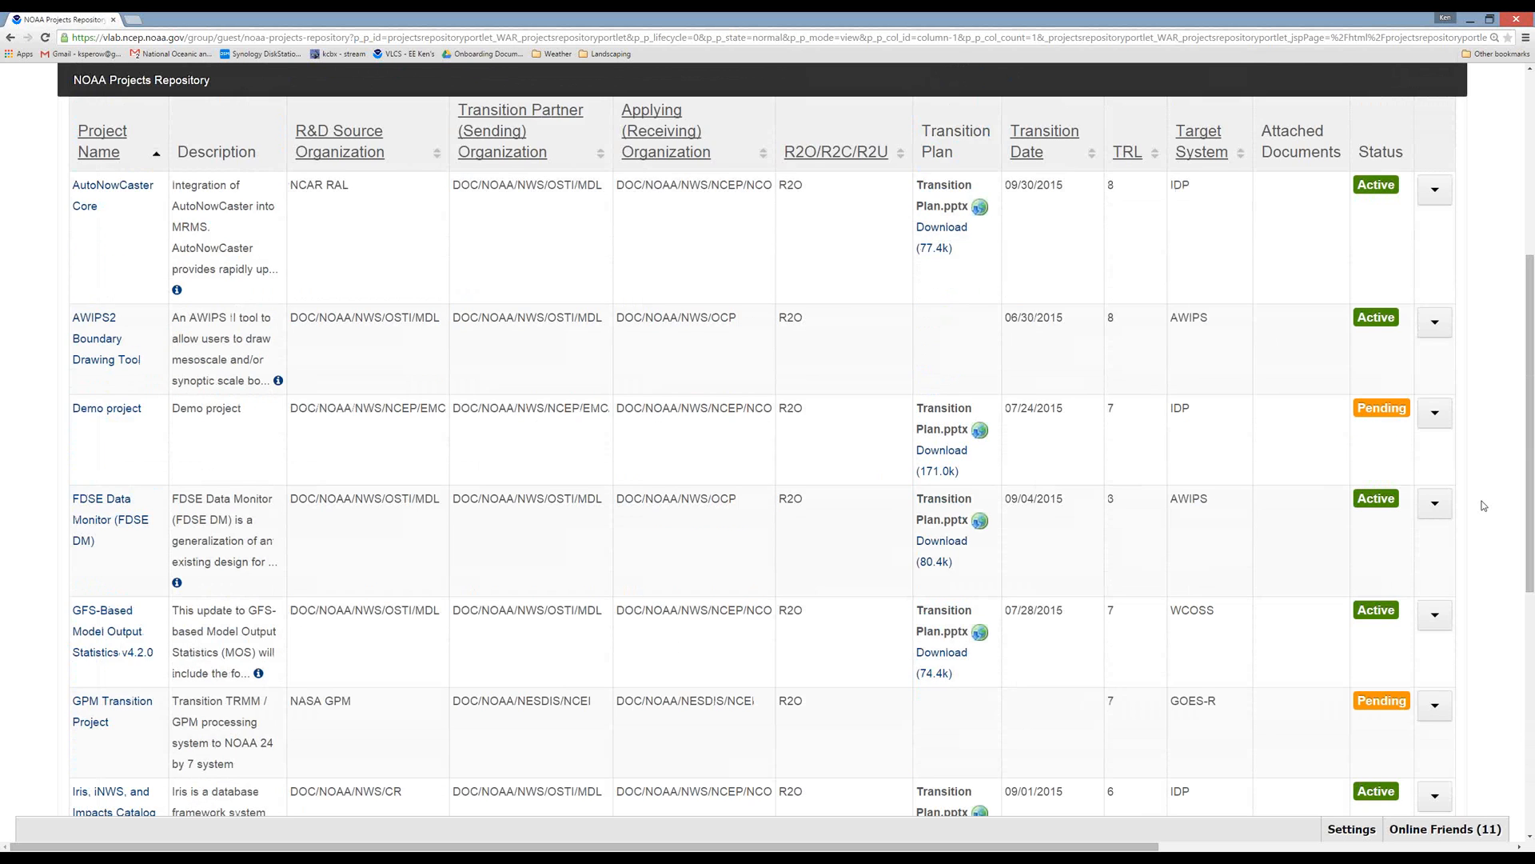
scroll(1484, 505, "up", 3)
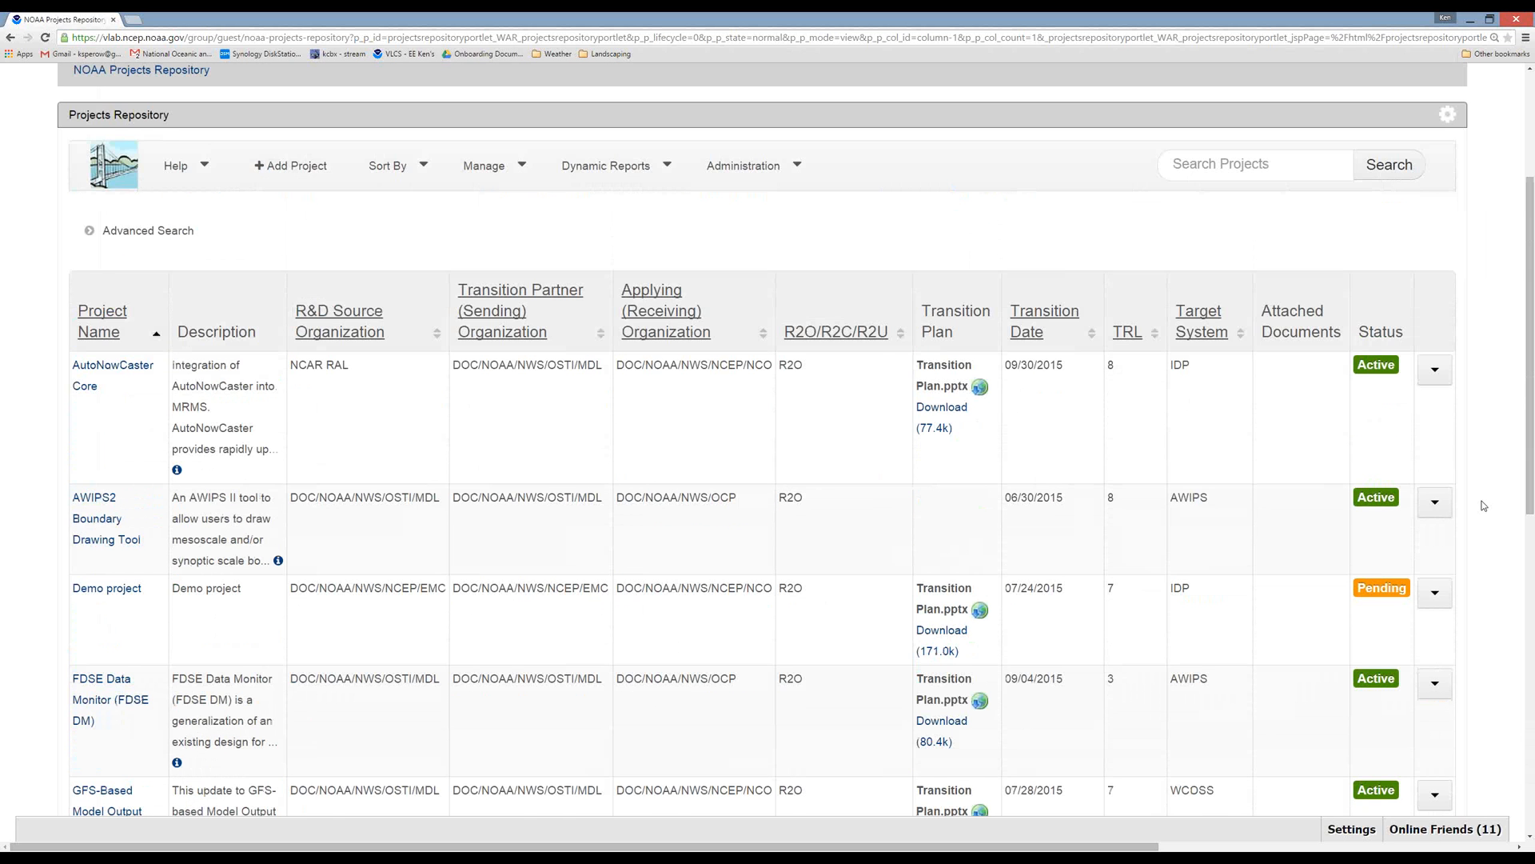
scroll(1483, 506, "up", 1)
scroll(1484, 505, "up", 1)
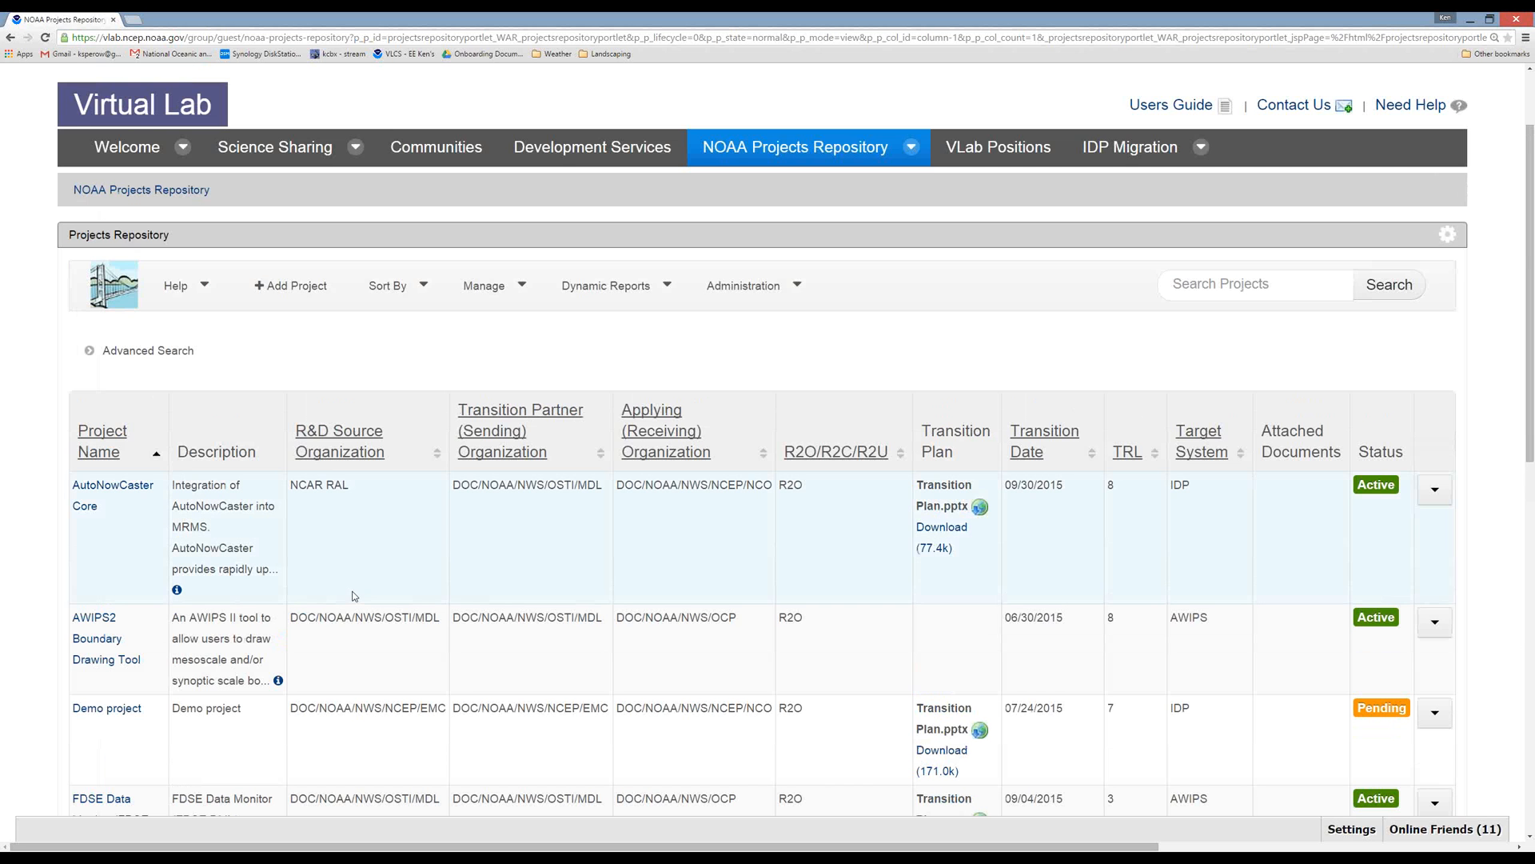
Open the issue reporting forum from the repository's help options, enlarge its window to review the page, and close it.
left_click(191, 287)
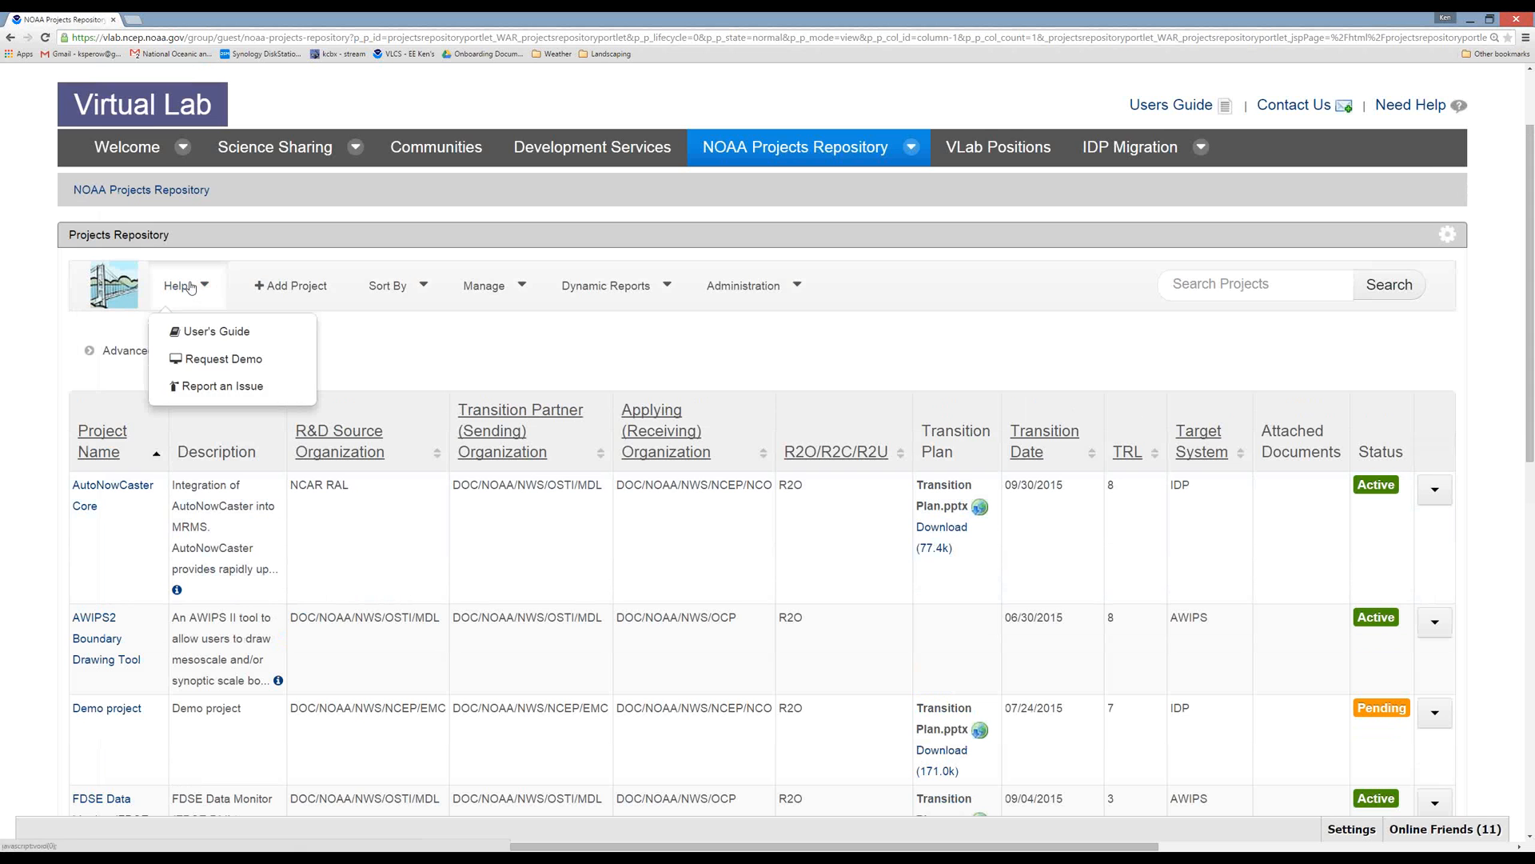
left_click(231, 388)
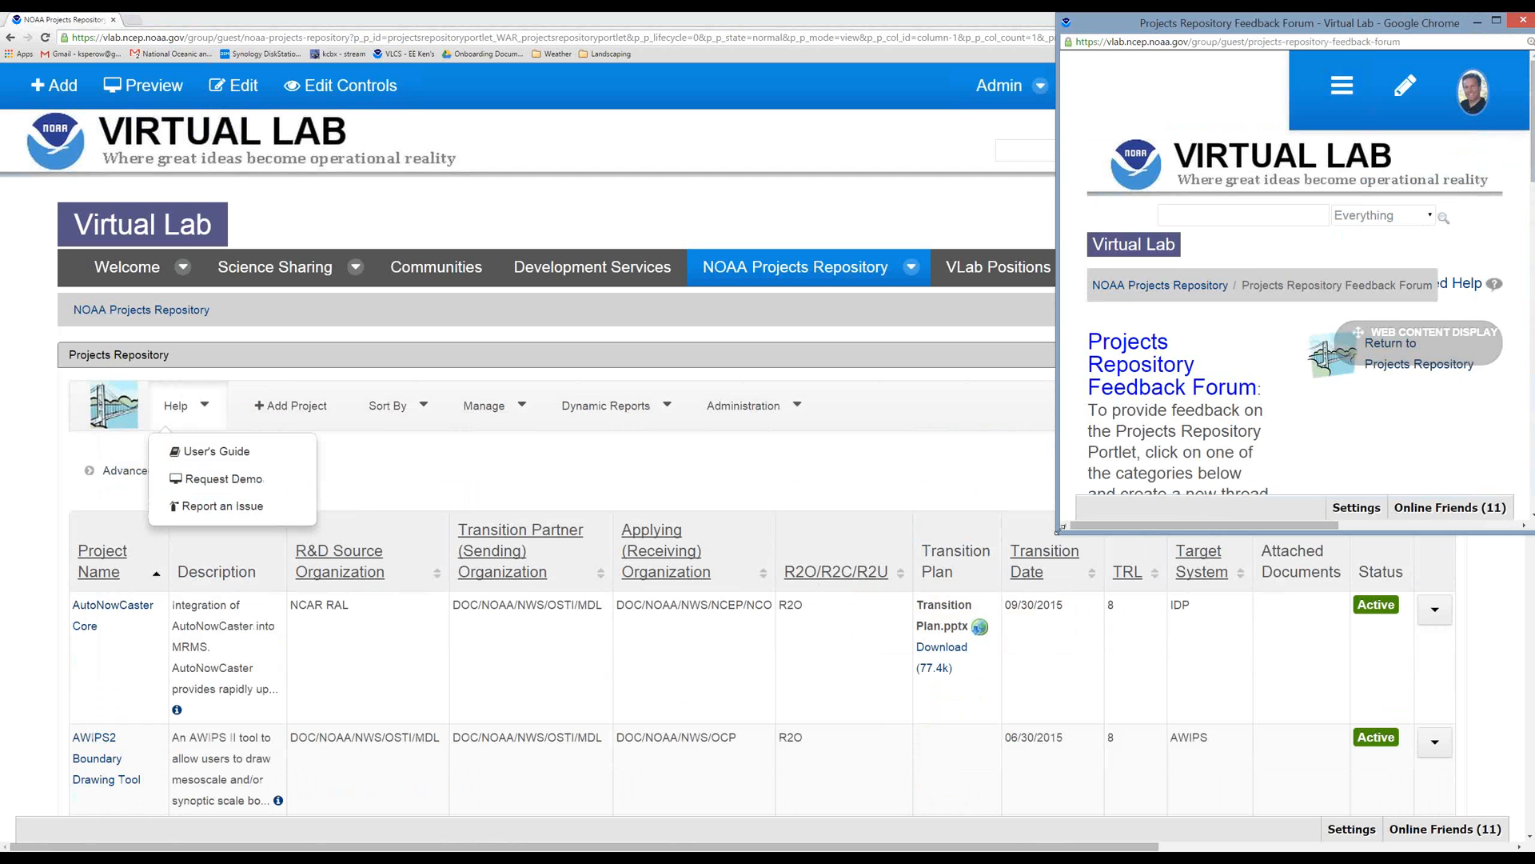
left_click_drag(1057, 531, 741, 727)
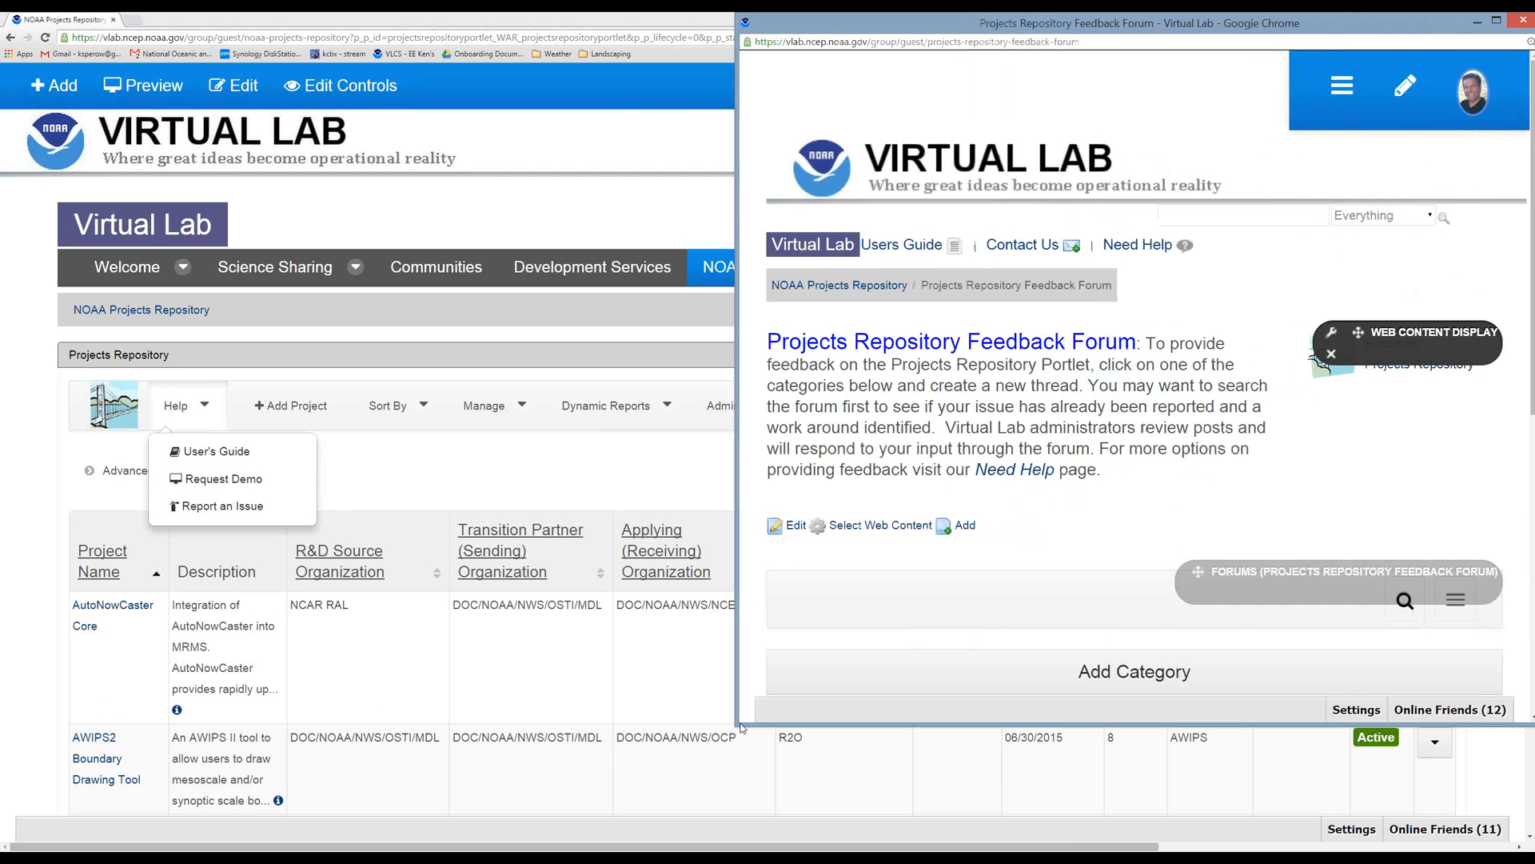
scroll(1124, 507, "down", 2)
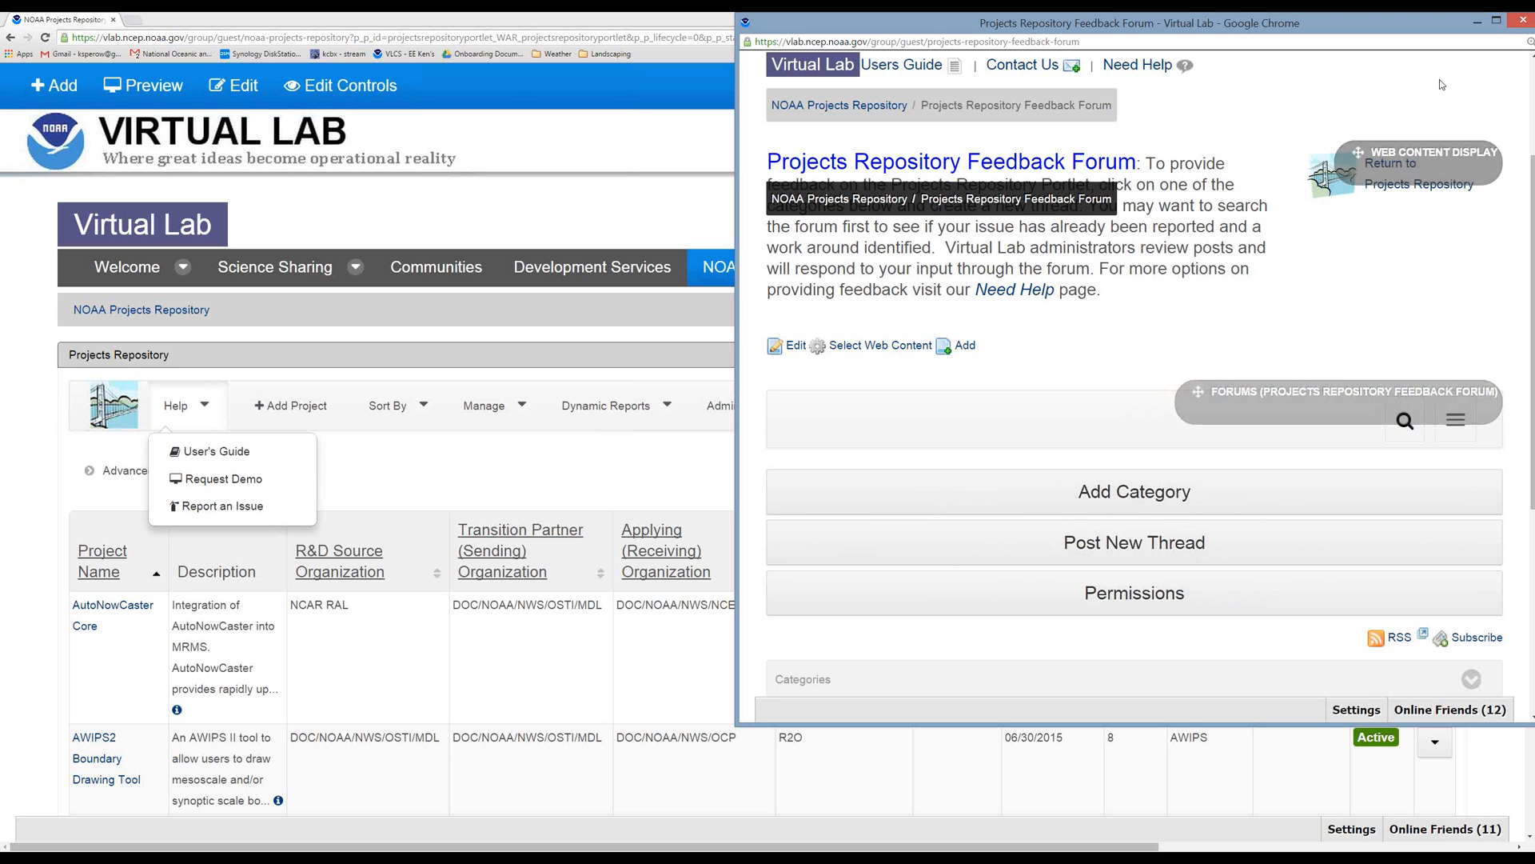
left_click(1522, 22)
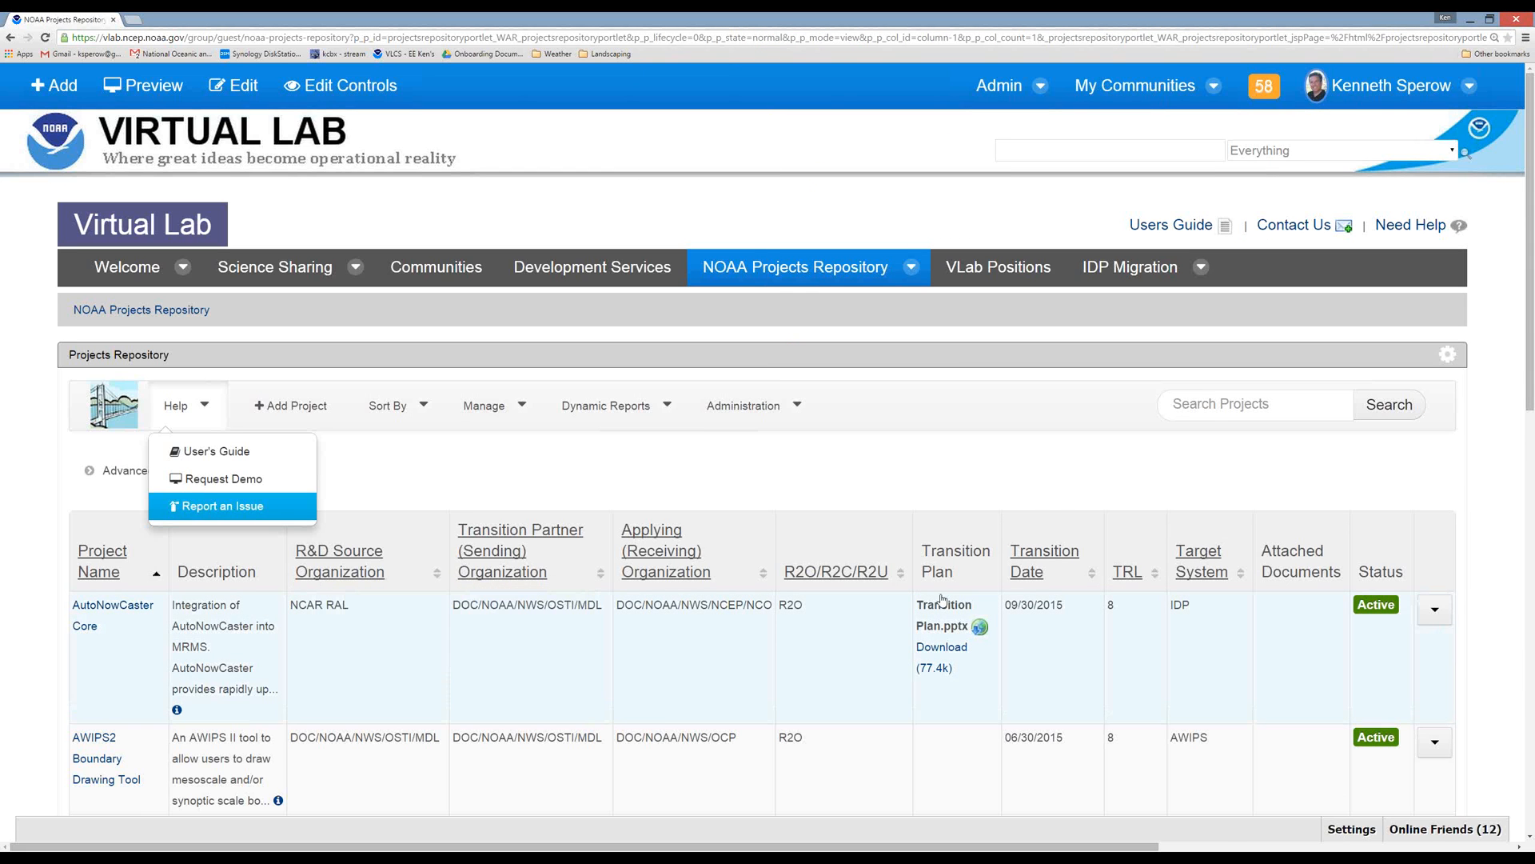
Check the available project sorting options, then expand the Advanced Search form to view its fields and collapse it again.
mouse_move(762, 579)
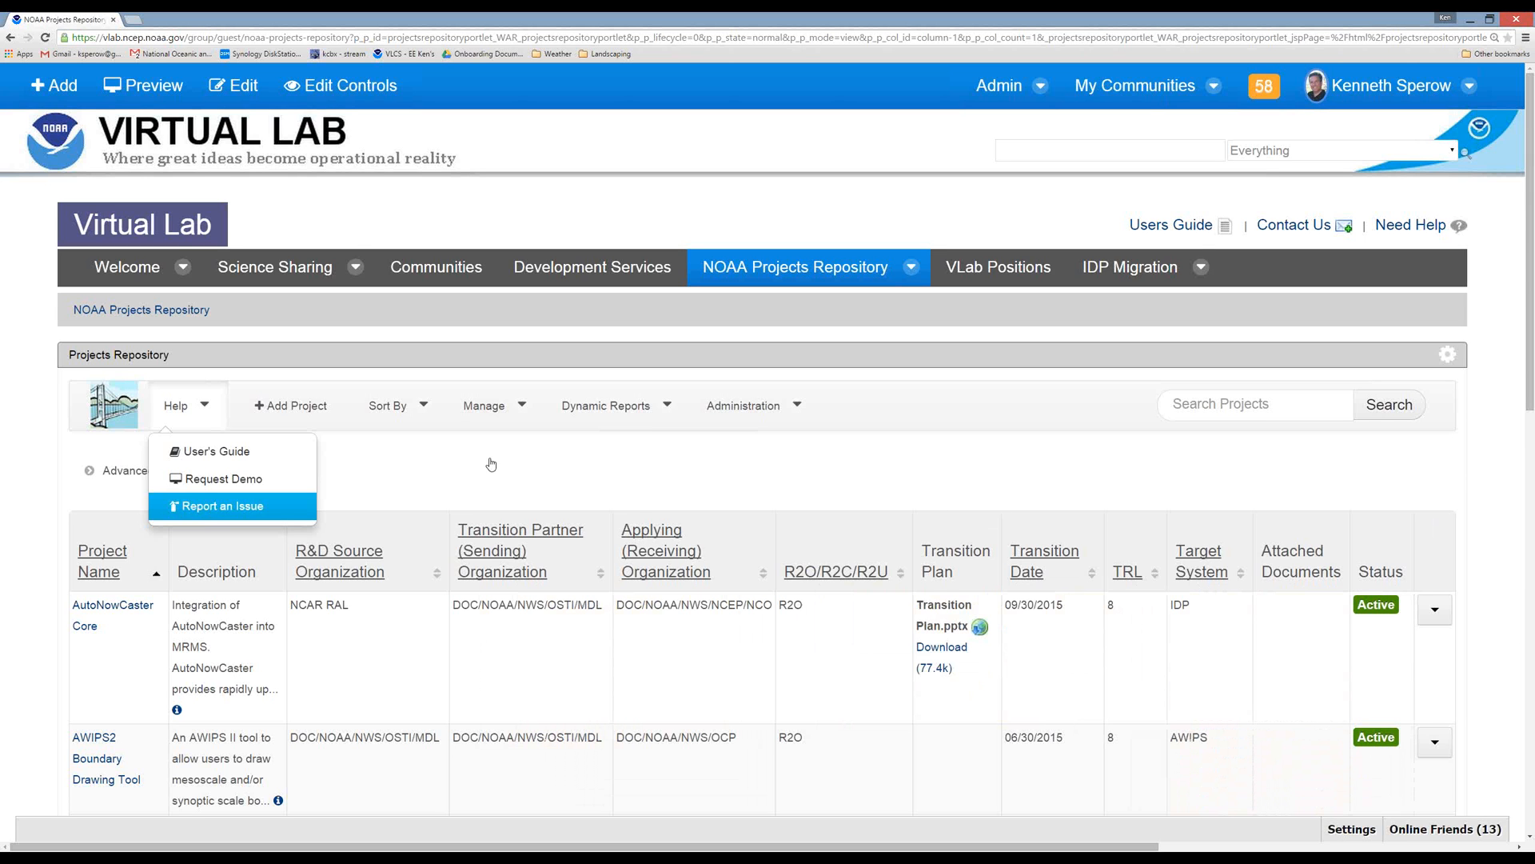
left_click(424, 408)
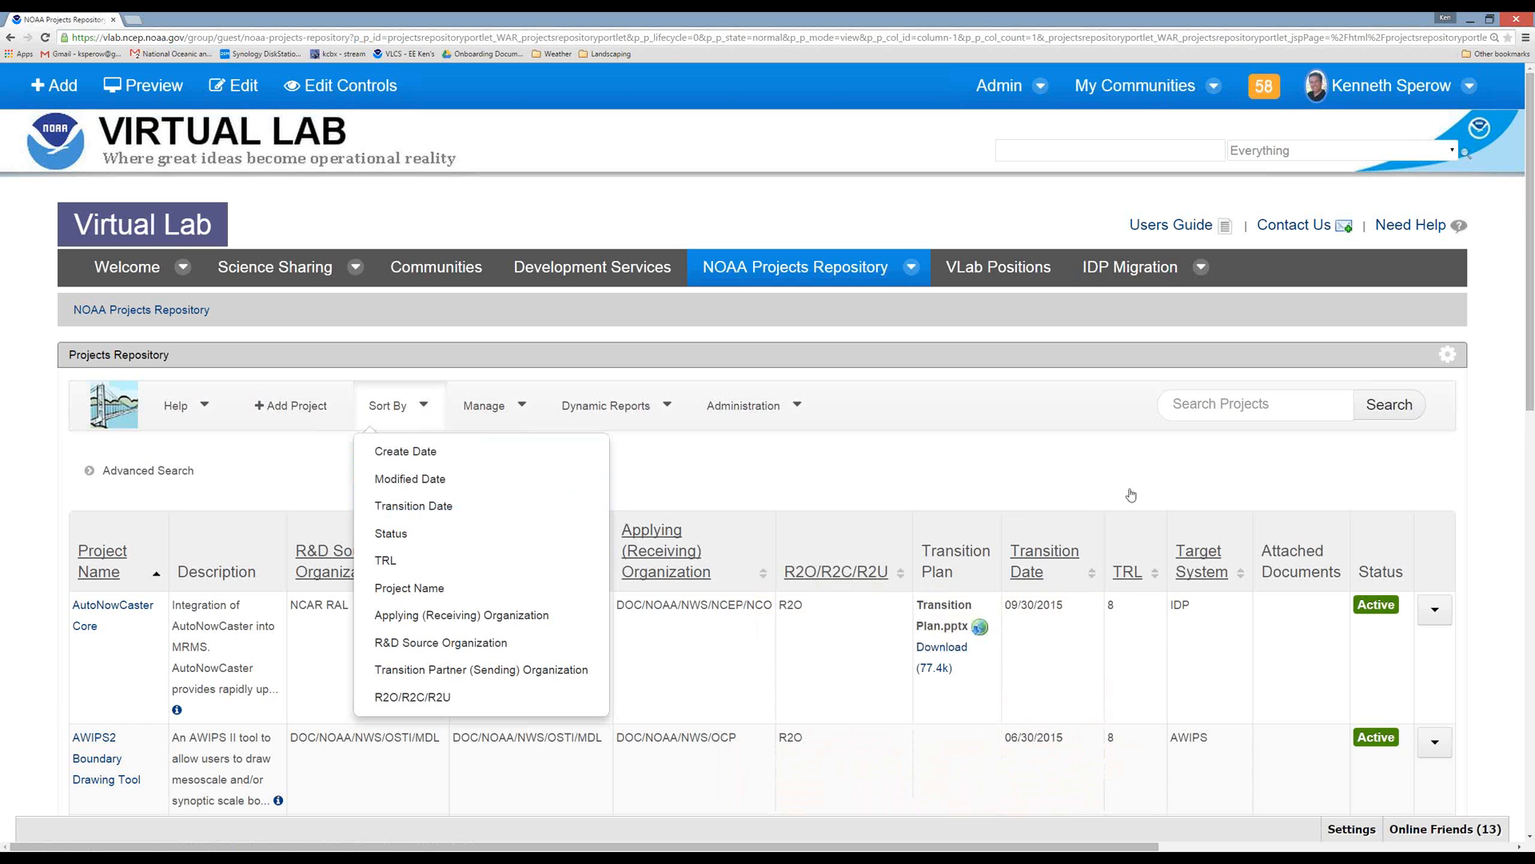
left_click(140, 472)
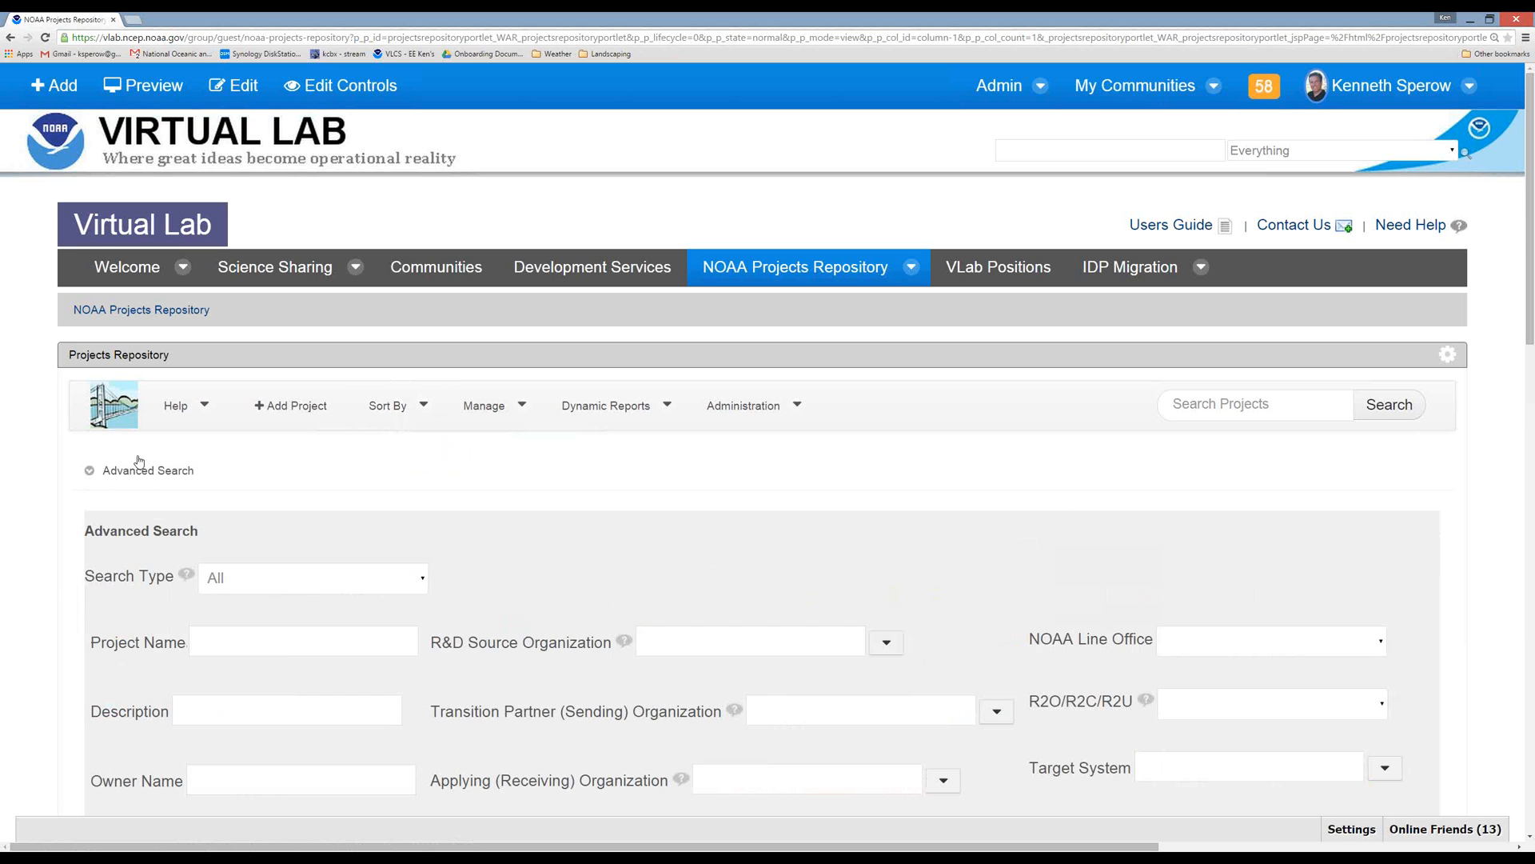
left_click(140, 472)
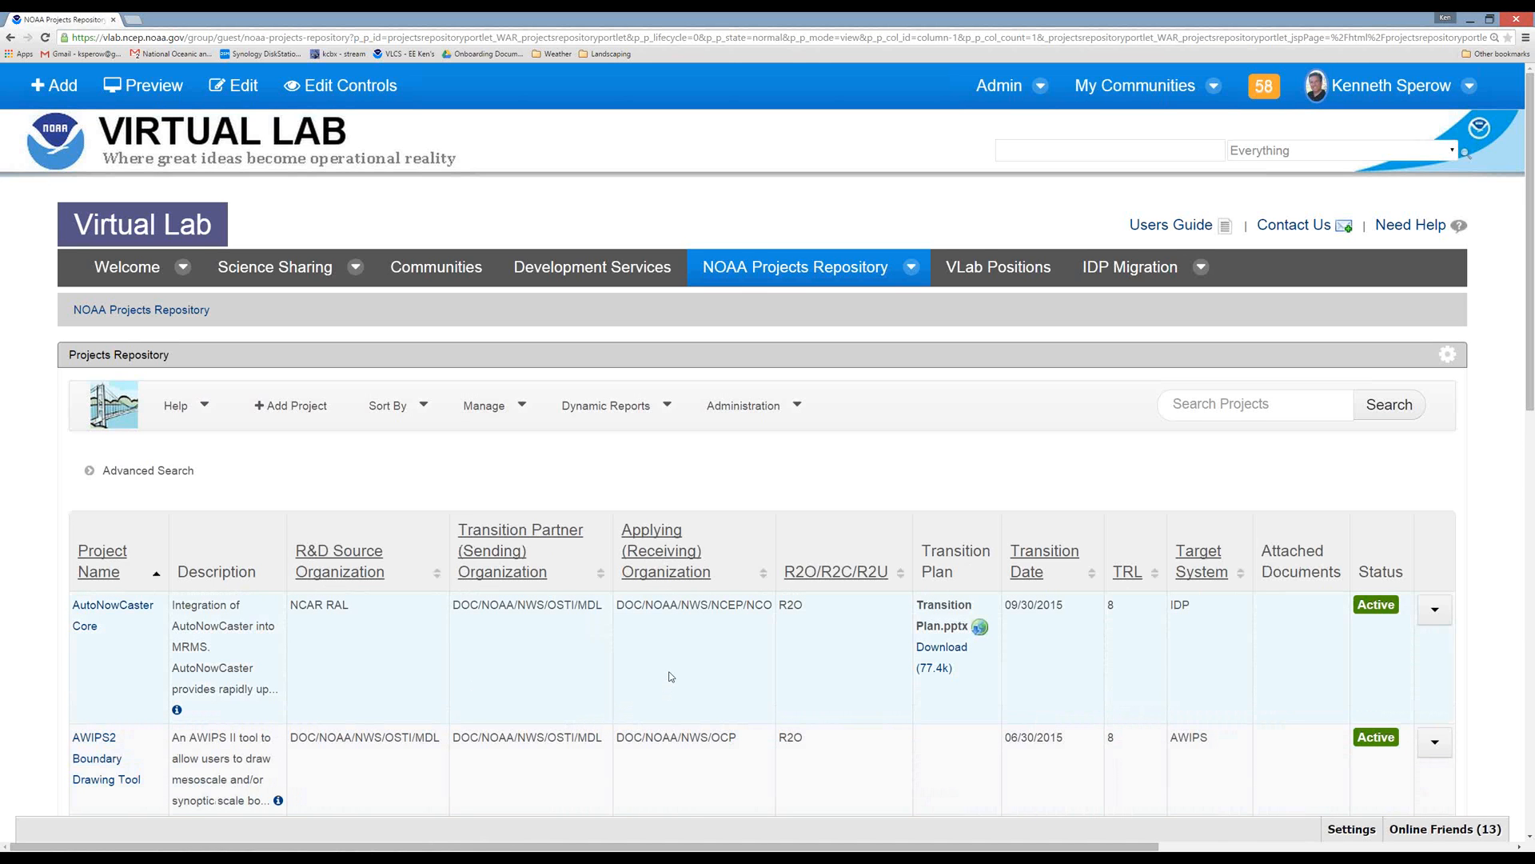
Open the AWIPS2 Boundary Drawing Tool project entry, review its contact and transition details, and return to the projects list.
scroll(670, 677, "down", 1)
scroll(670, 676, "down", 2)
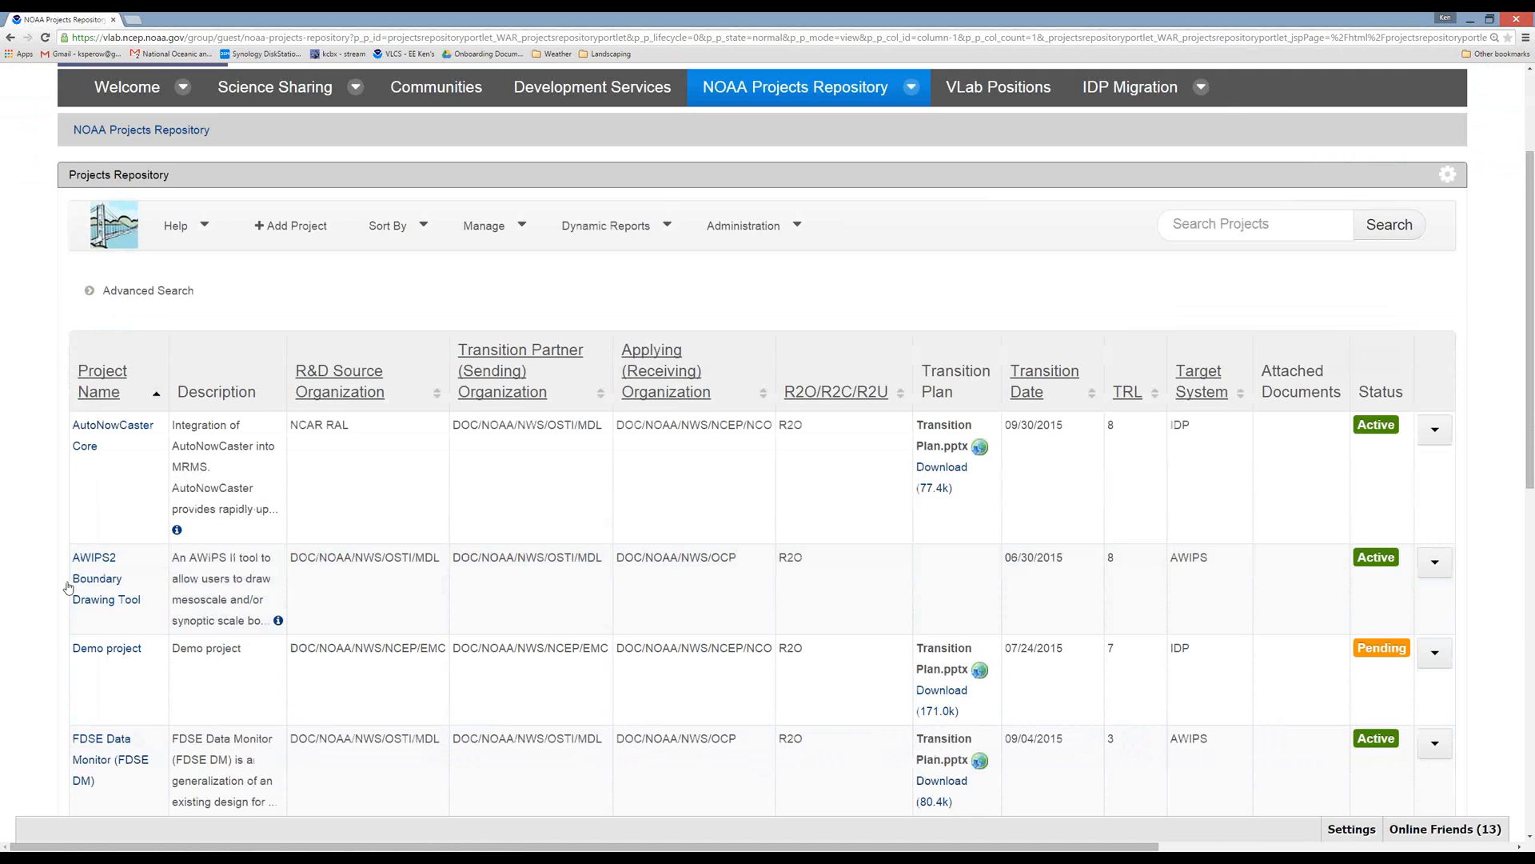
left_click(76, 584)
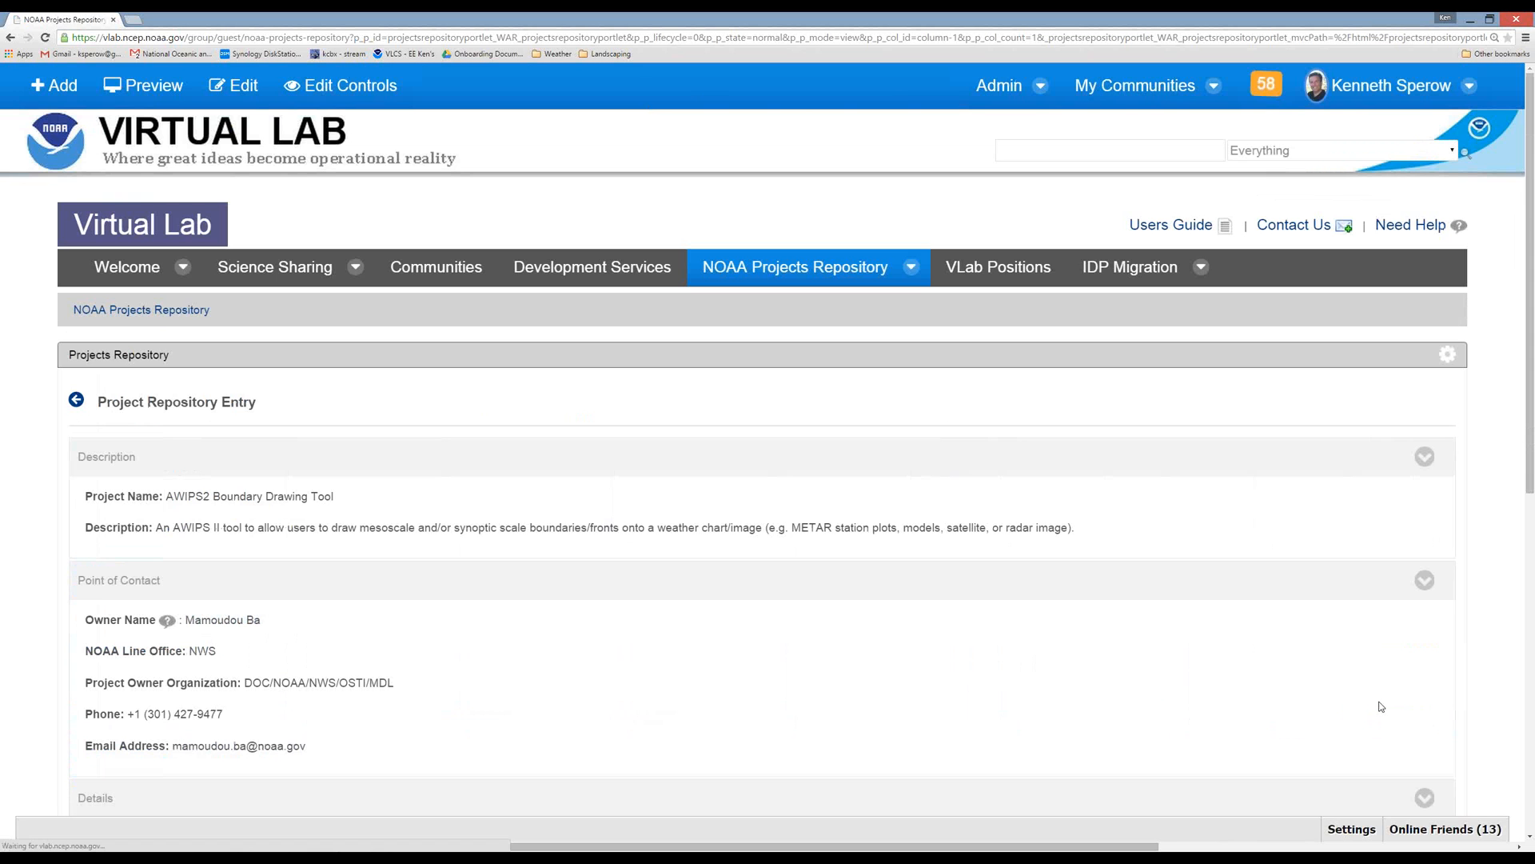
scroll(1179, 641, "down", 5)
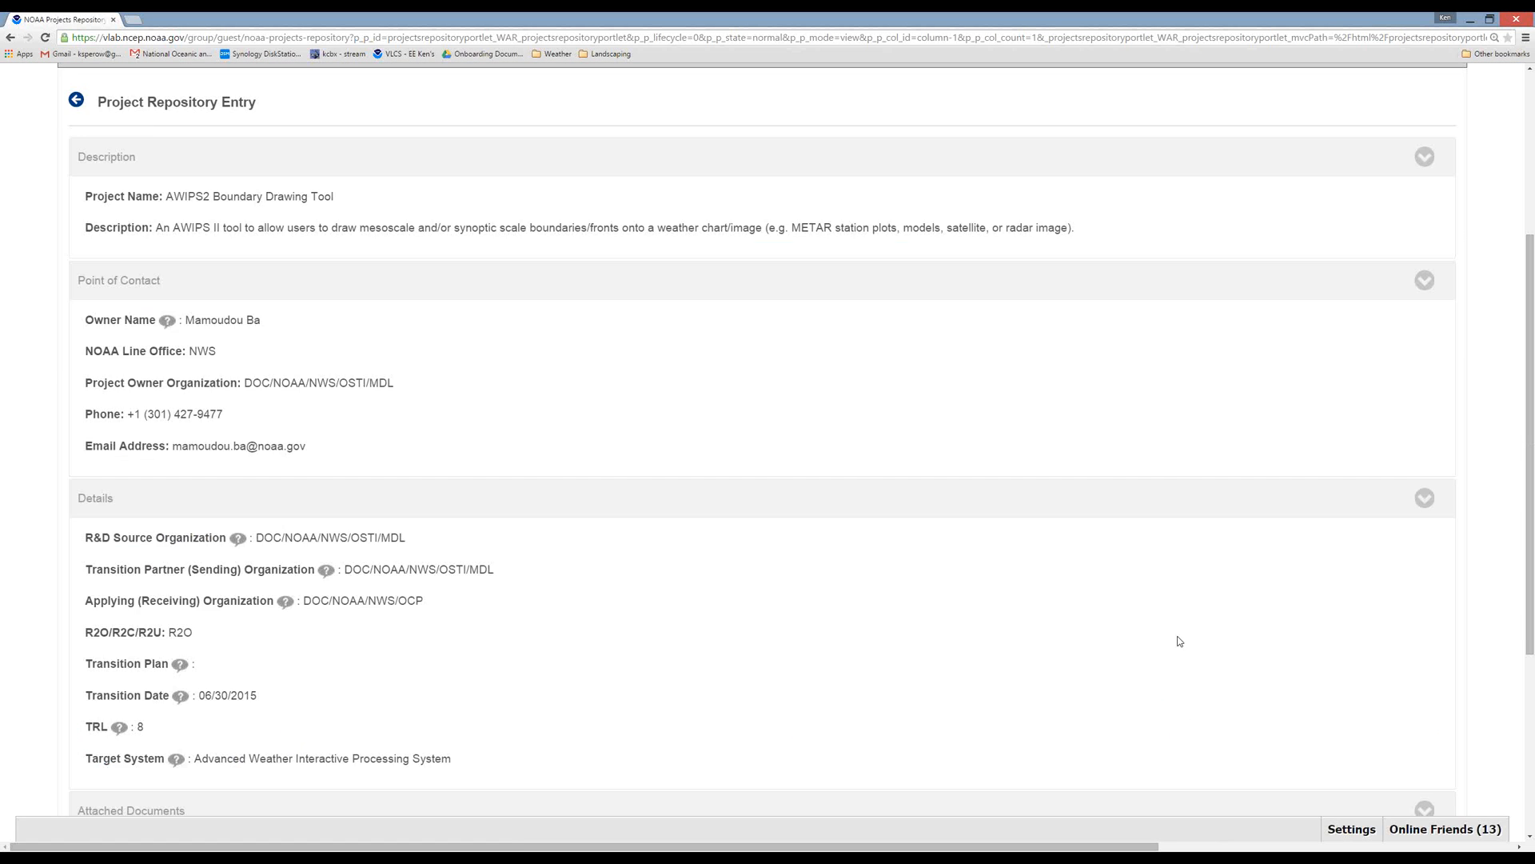
scroll(1178, 641, "up", 5)
key("alt+Left")
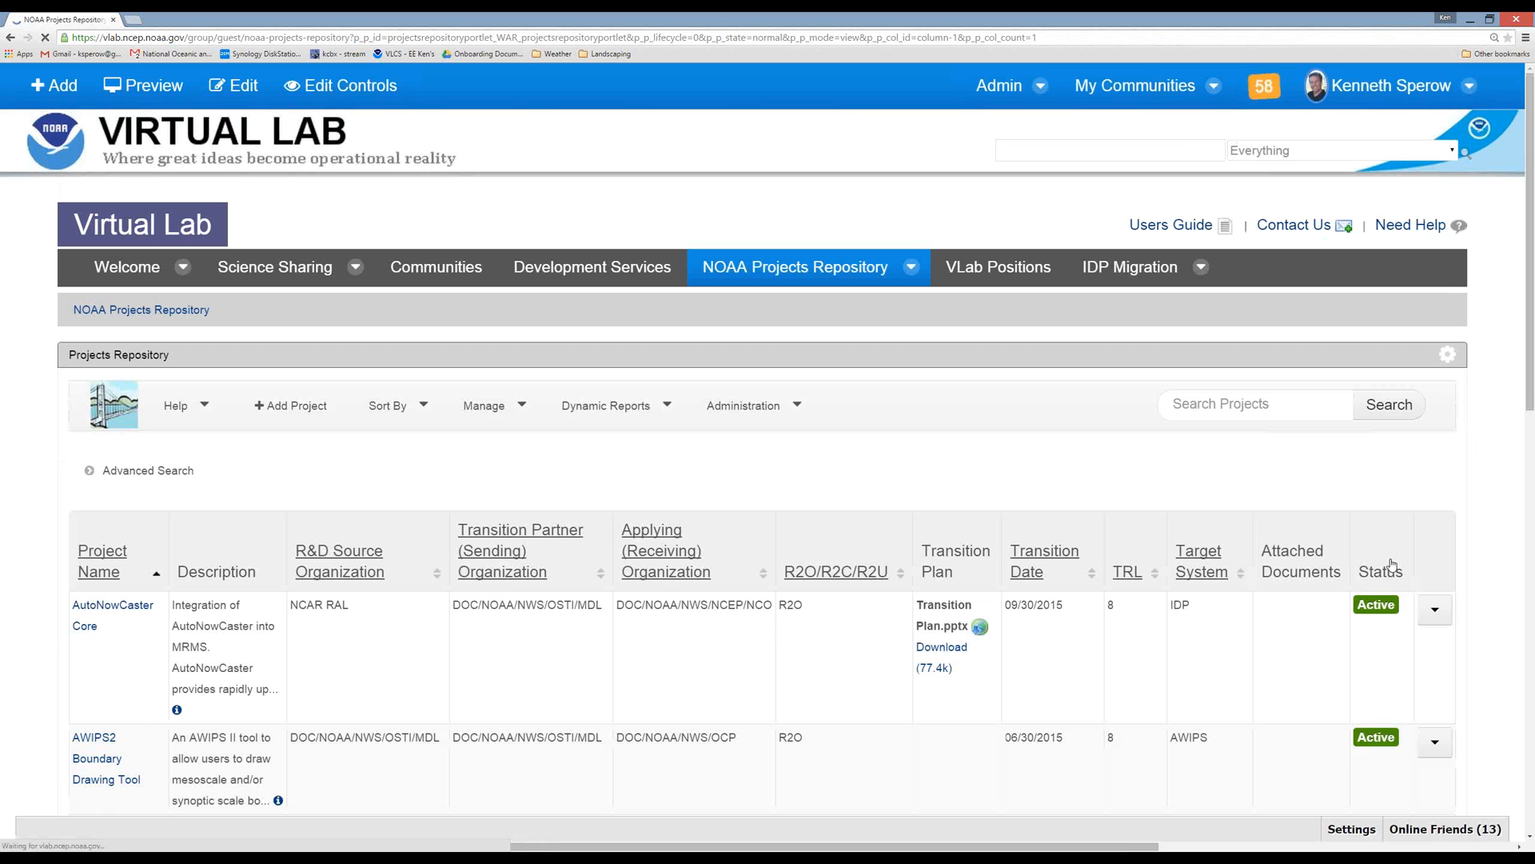
Check the actions available for the AutoNowCaster Core project, then expand and collapse the Advanced Search form.
left_click(1435, 609)
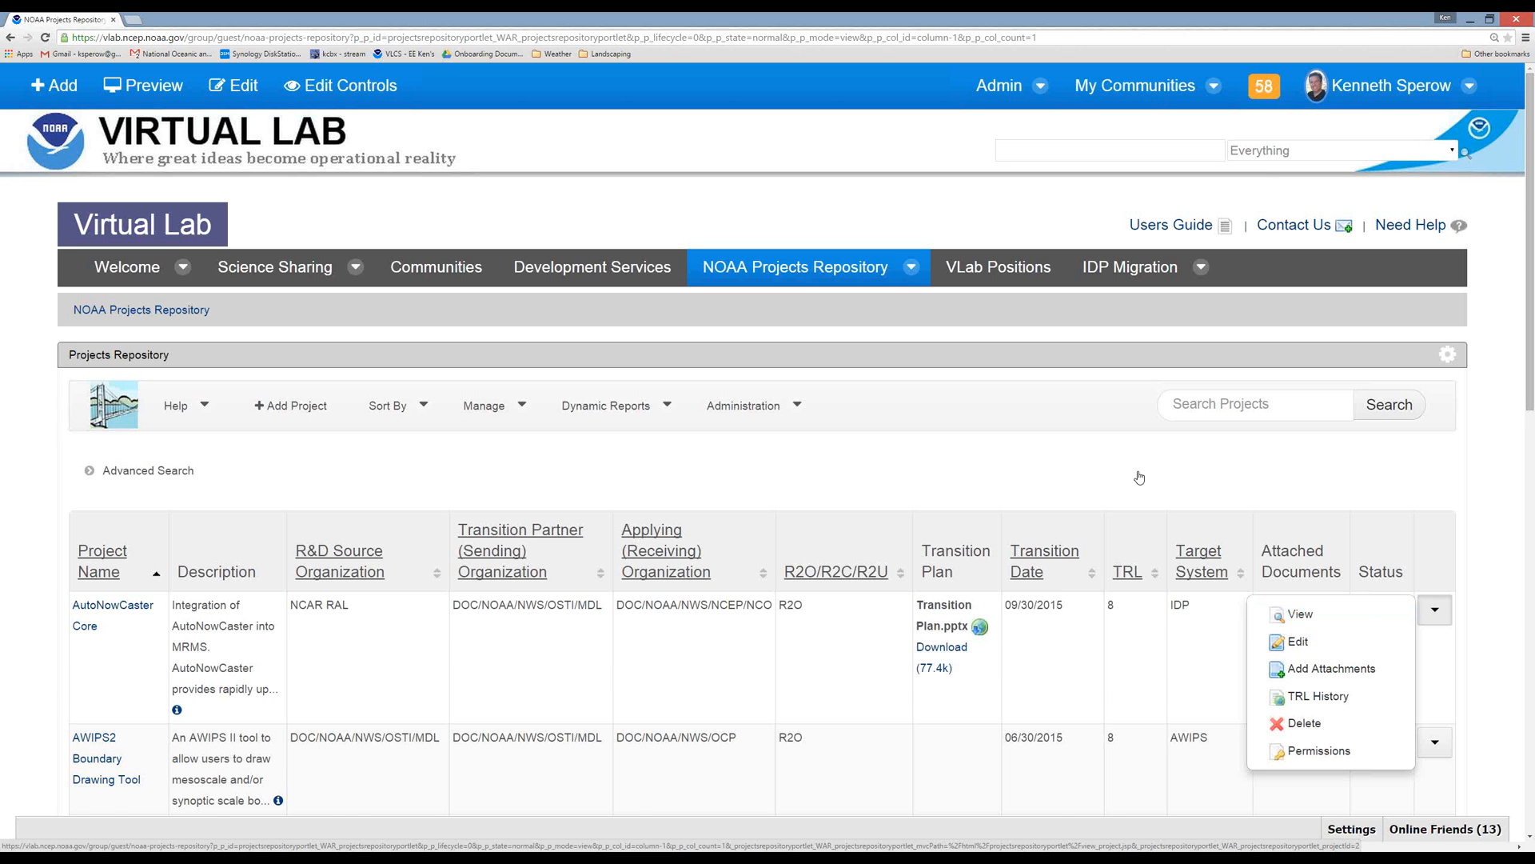
left_click(89, 471)
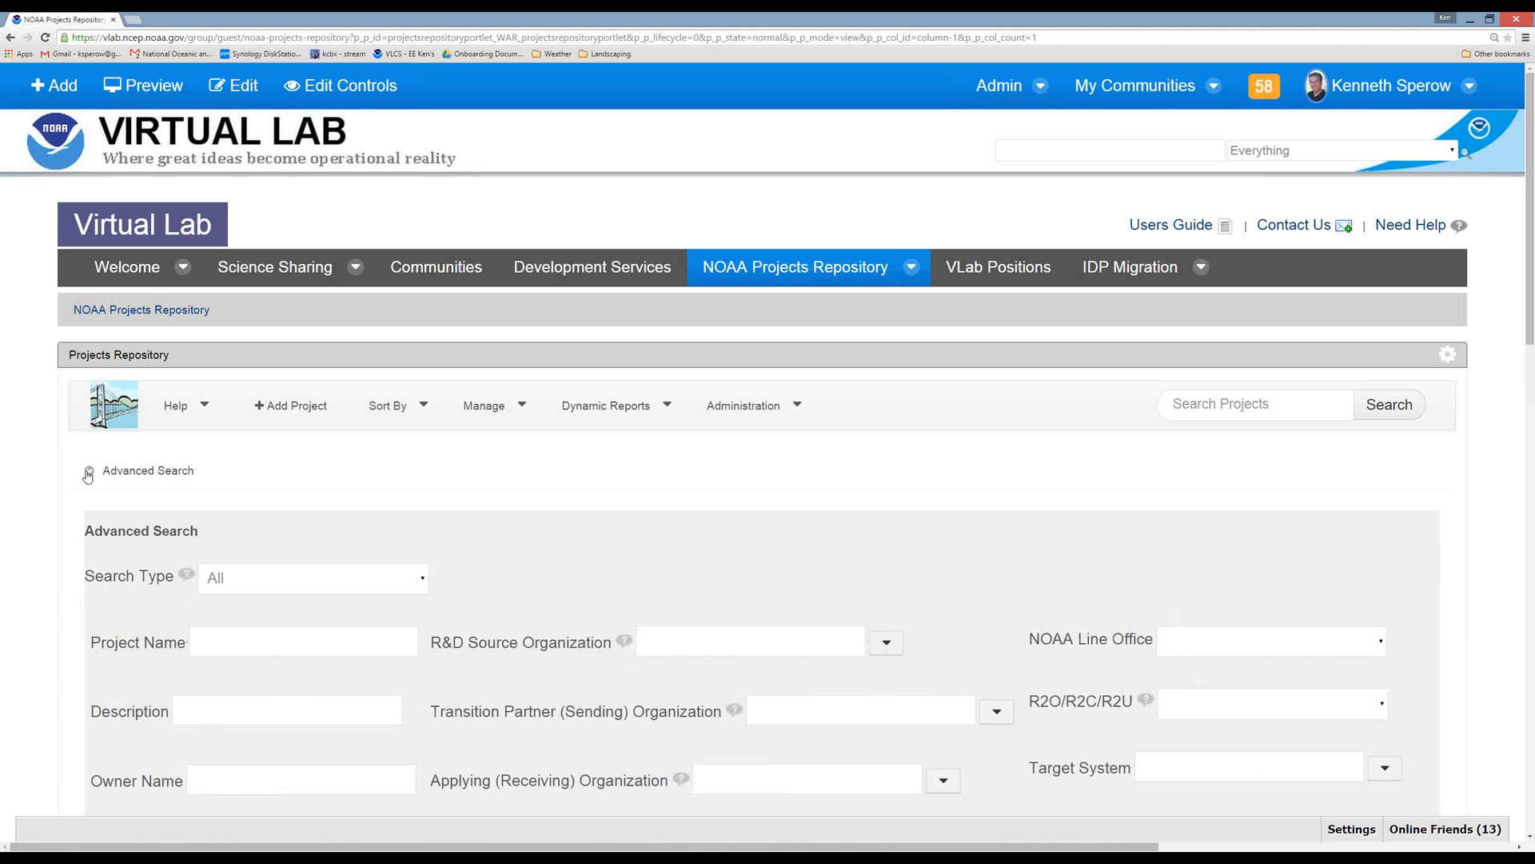
left_click(89, 471)
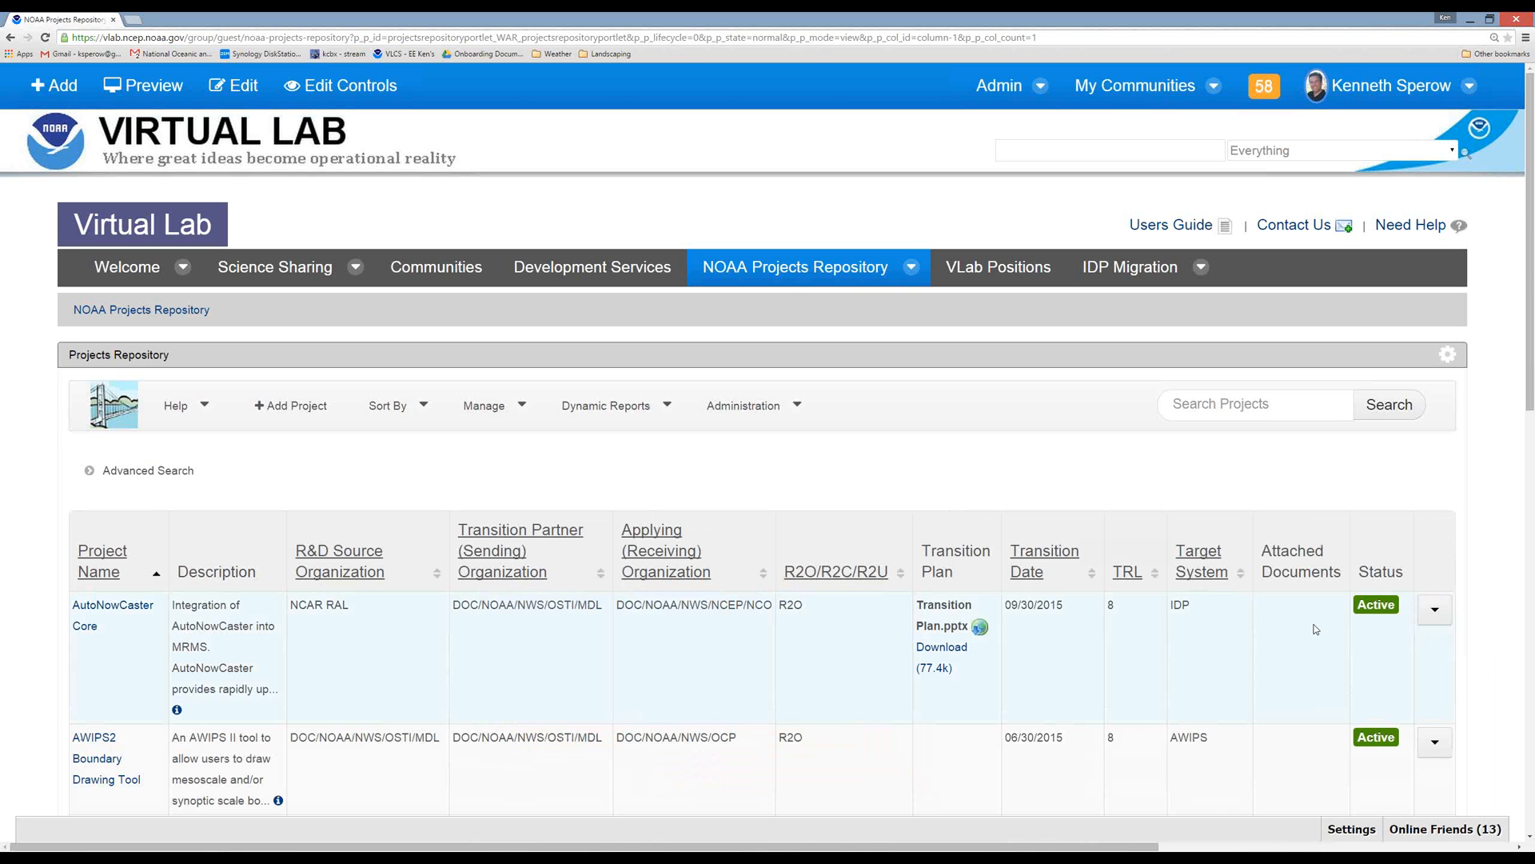
Open the AutoNowCaster Core project for editing, view its description fields, and return to the projects list without saving.
left_click(1435, 610)
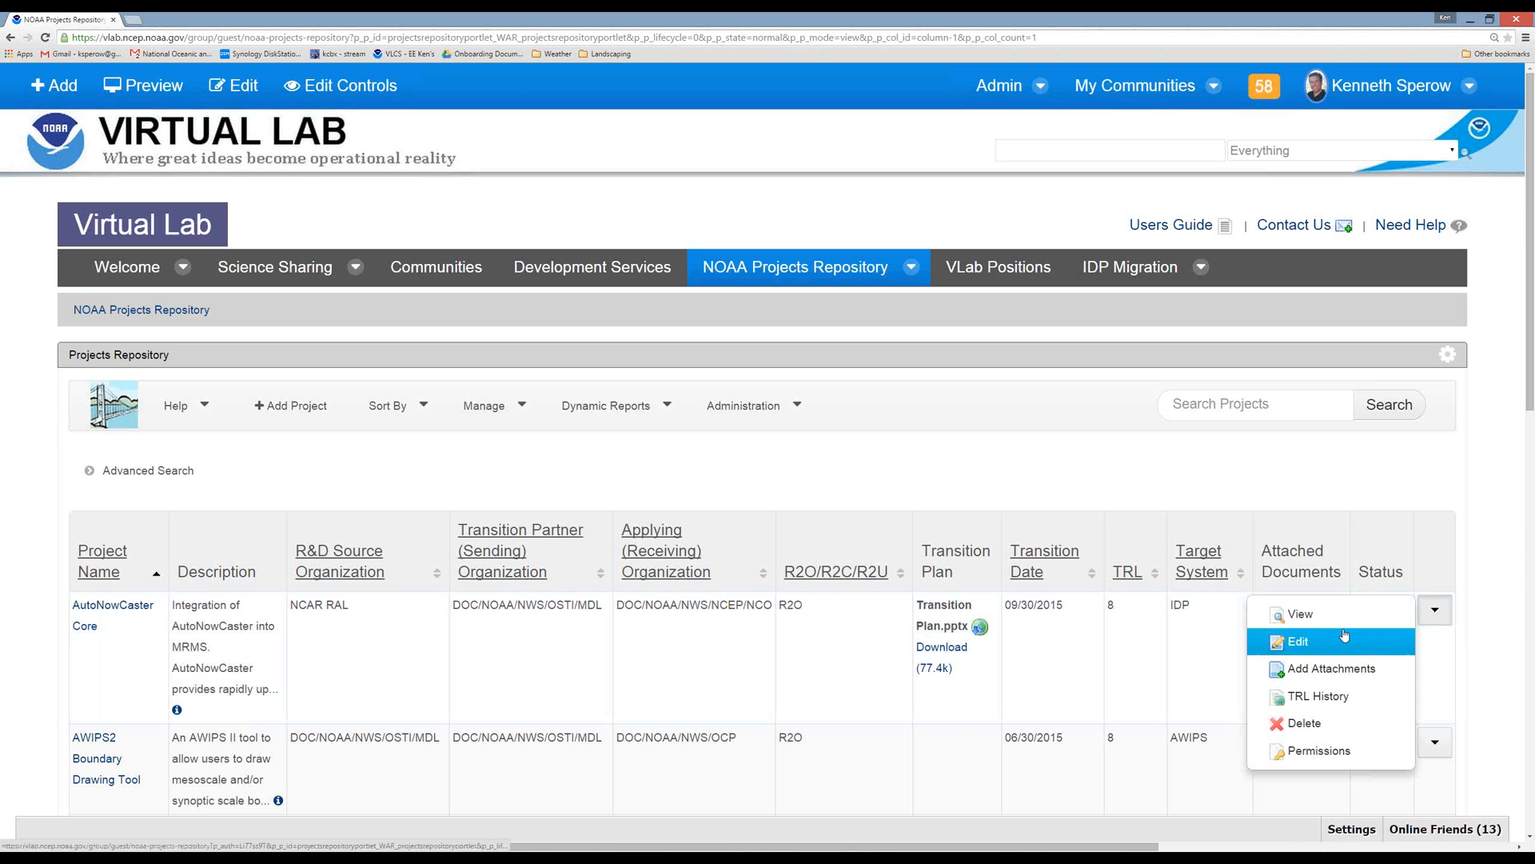
left_click(1309, 641)
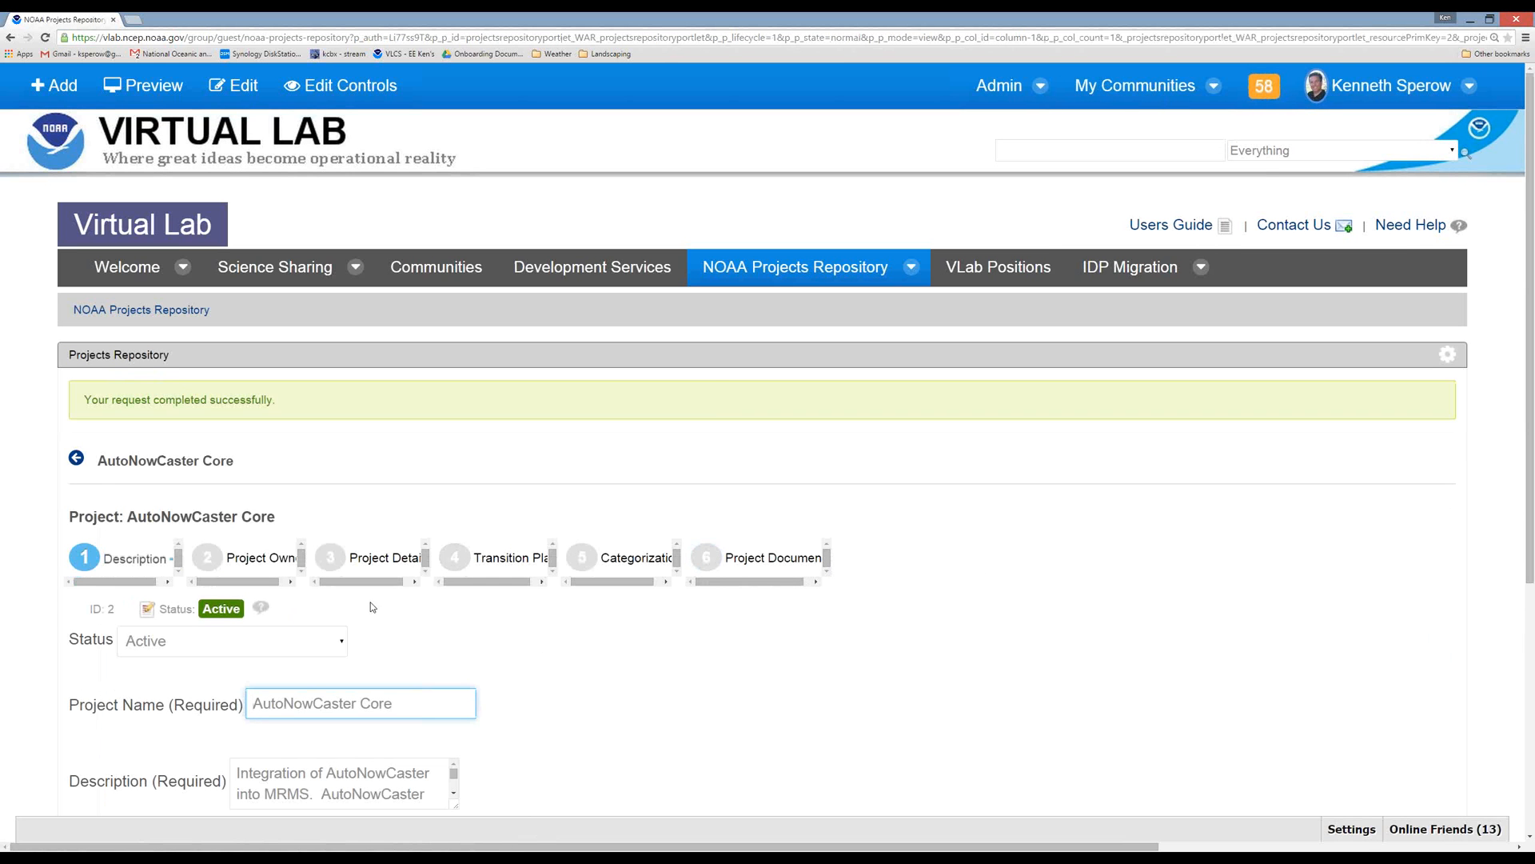
left_click(76, 458)
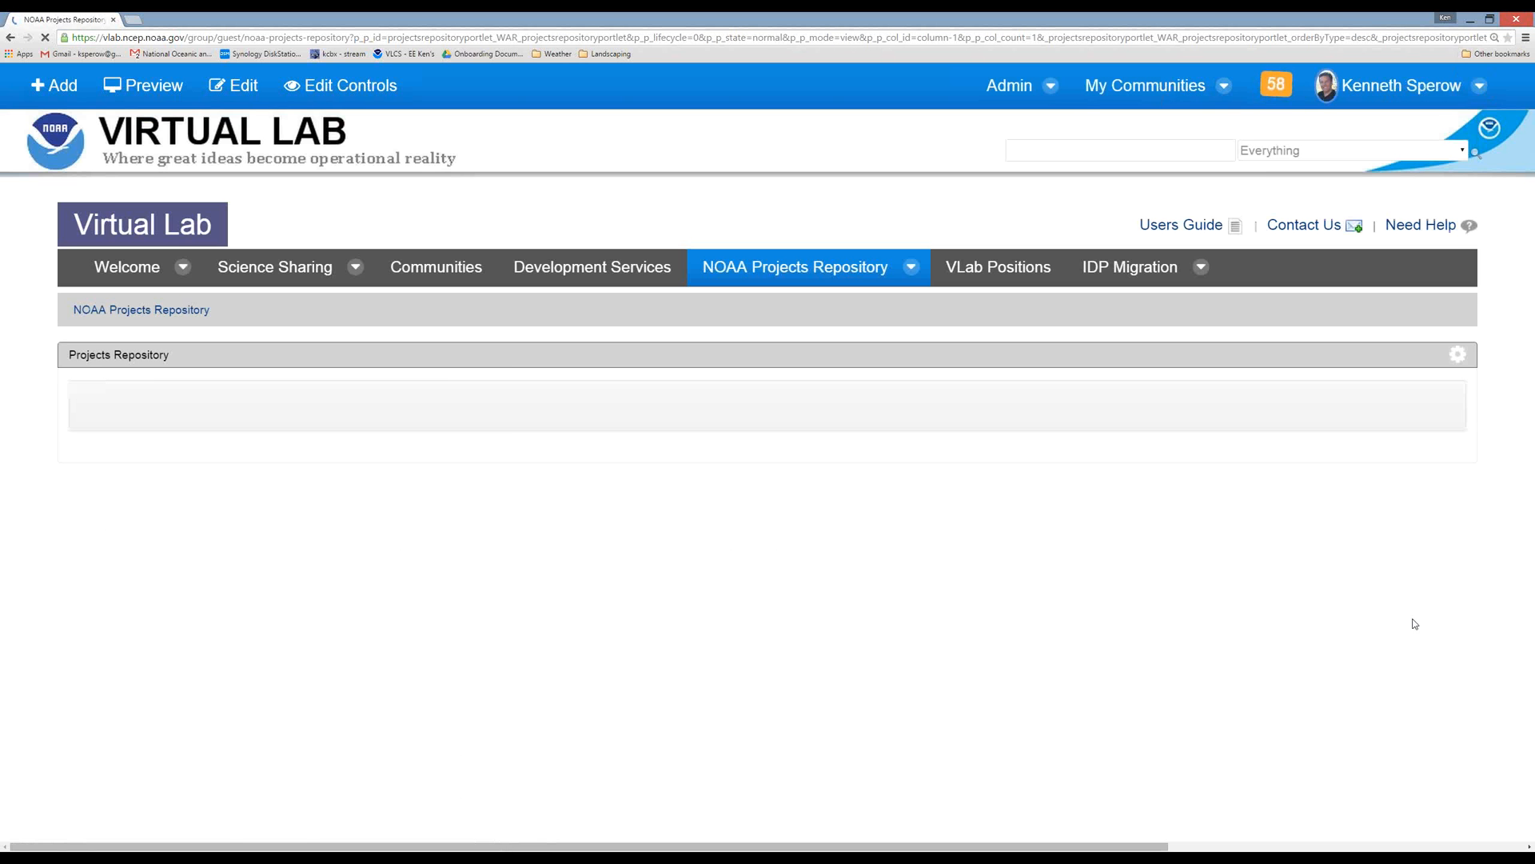
Open the attachment upload page for the Demo project and go back to the projects list without uploading a file.
left_click(1435, 611)
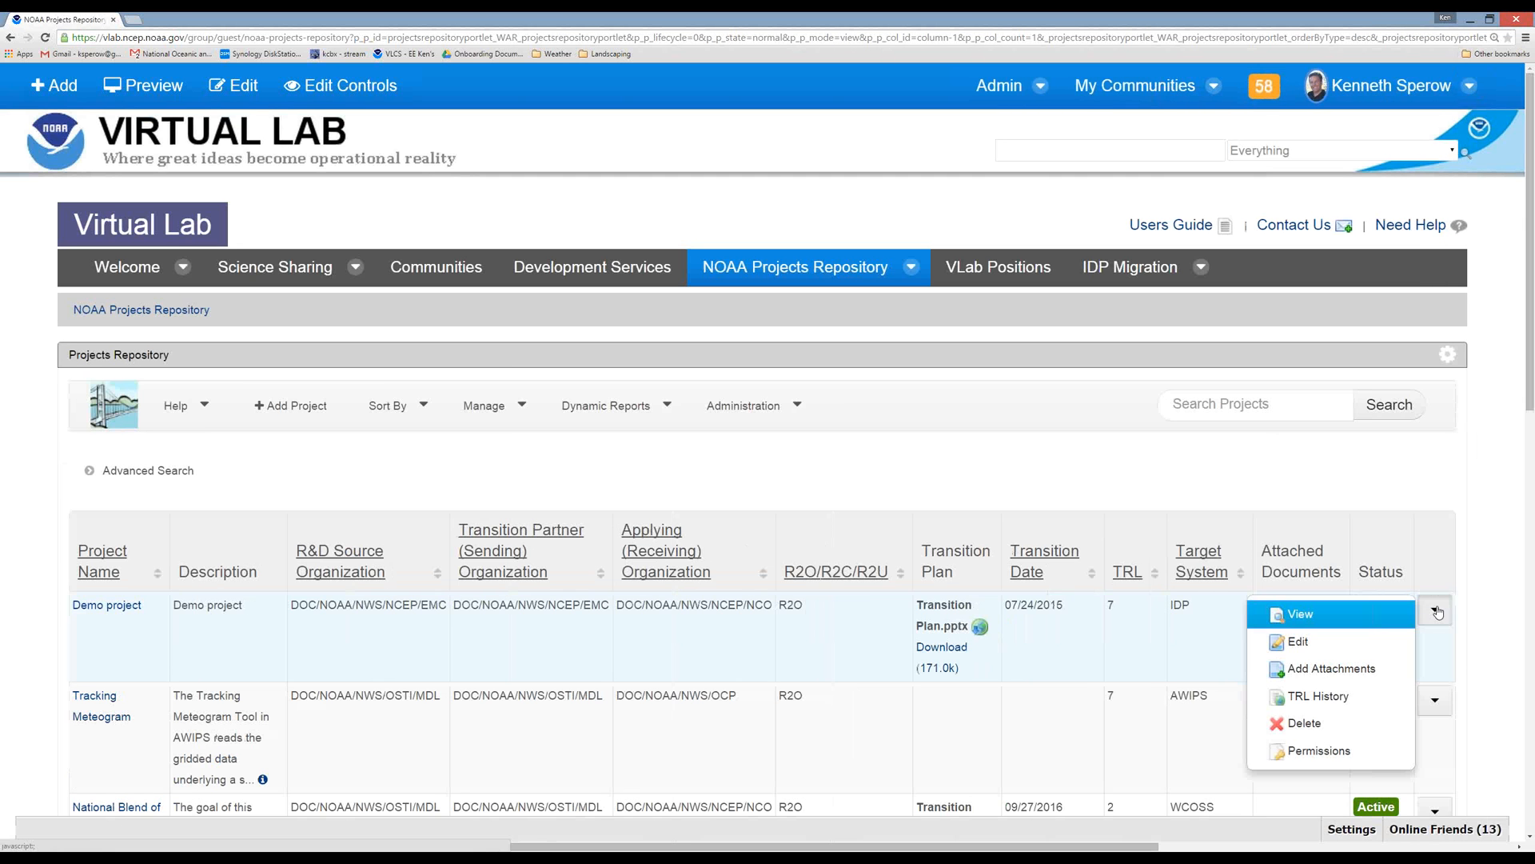
left_click(1337, 669)
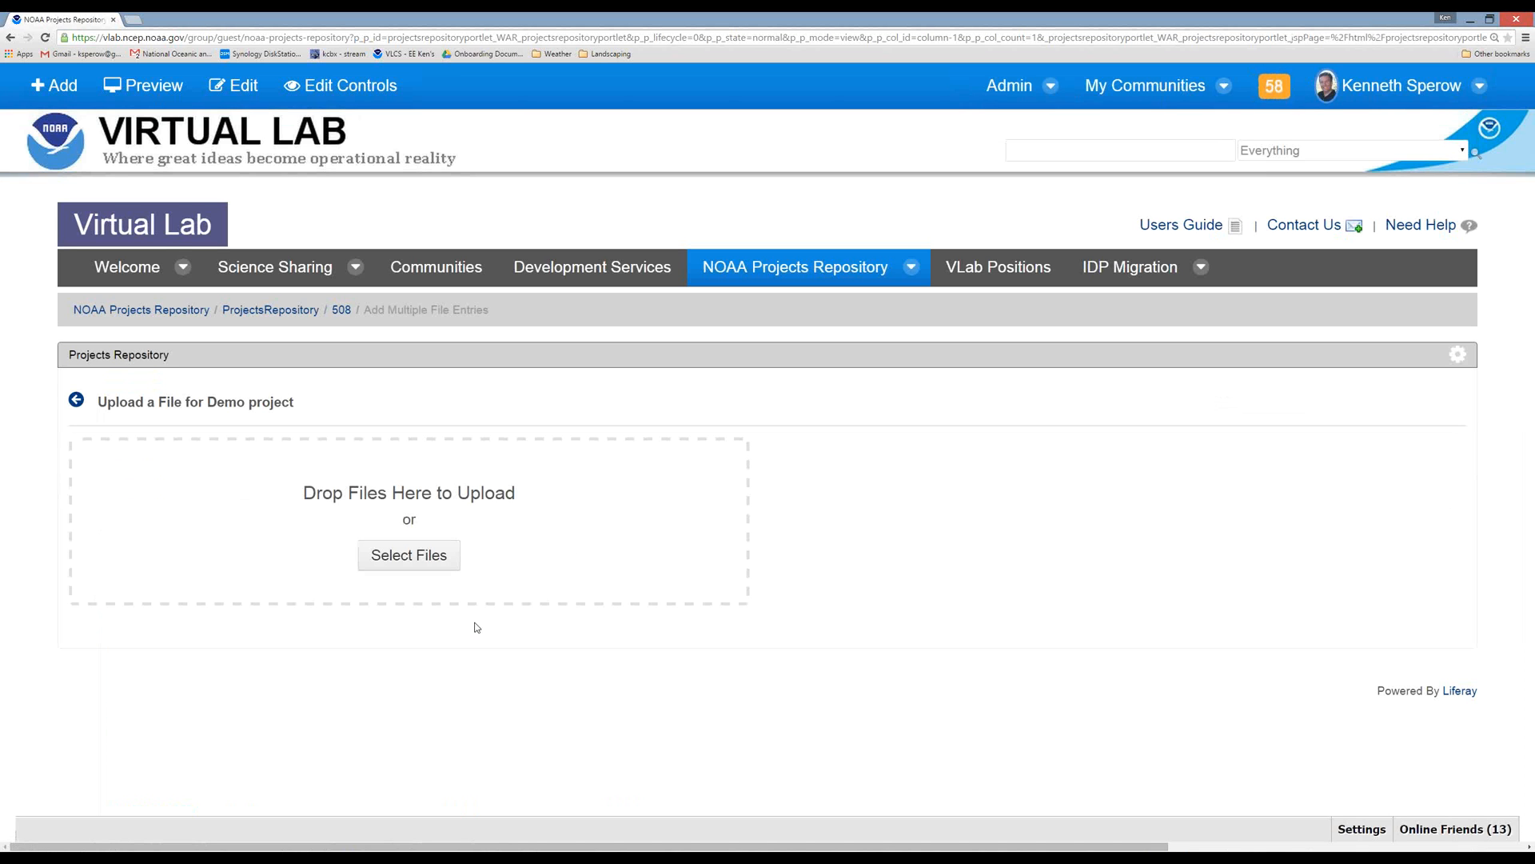
left_click(78, 401)
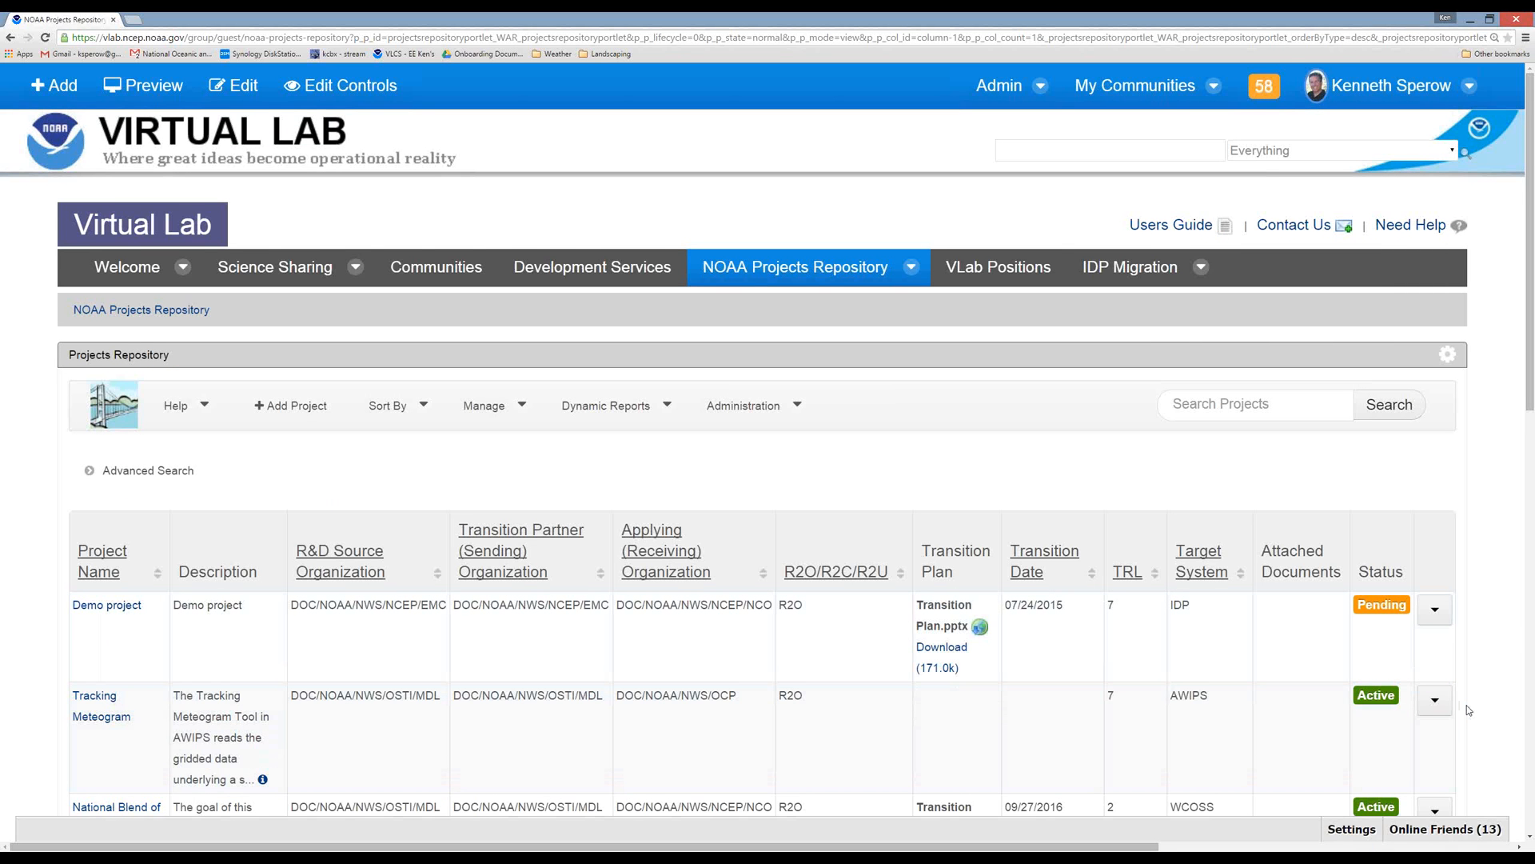
Open the Tracking Meteogram project for editing, review its project documents section and the form instructions, and cancel the edit.
scroll(1468, 710, "down", 1)
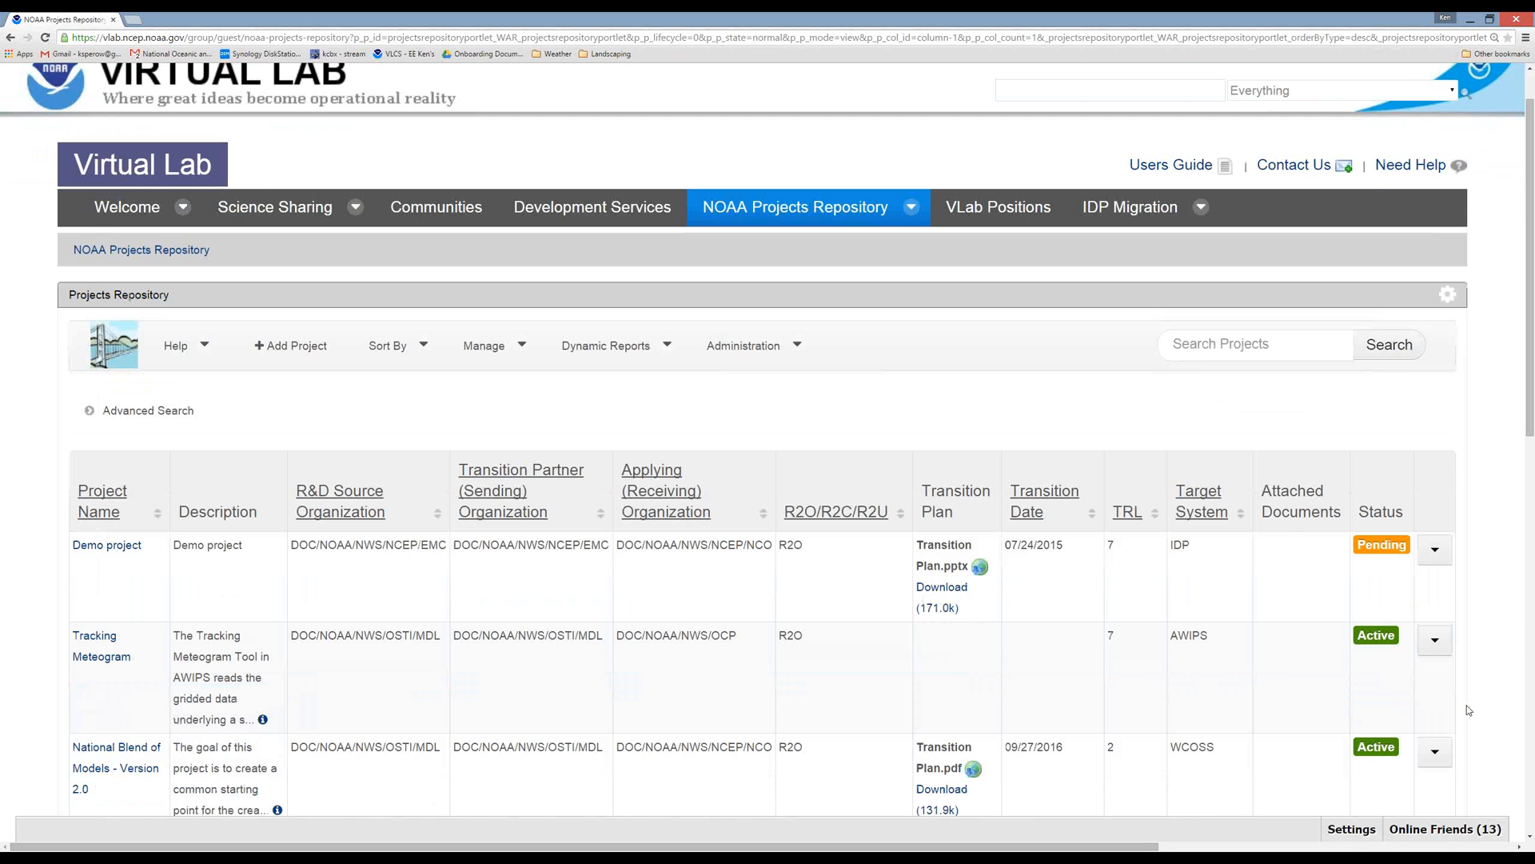
scroll(1468, 709, "down", 2)
left_click(1437, 524)
left_click(1350, 550)
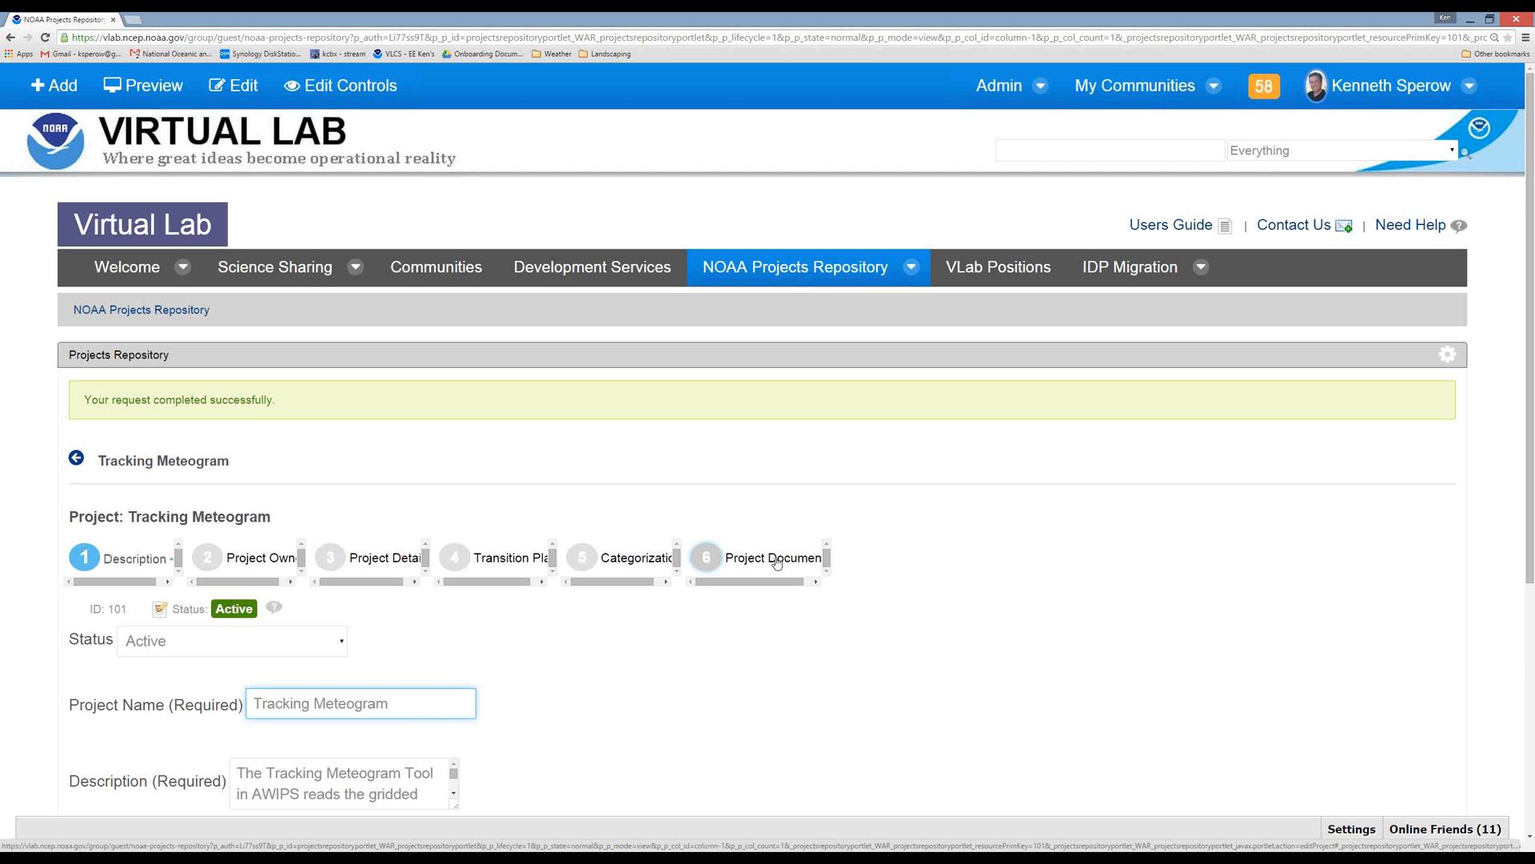
left_click(777, 561)
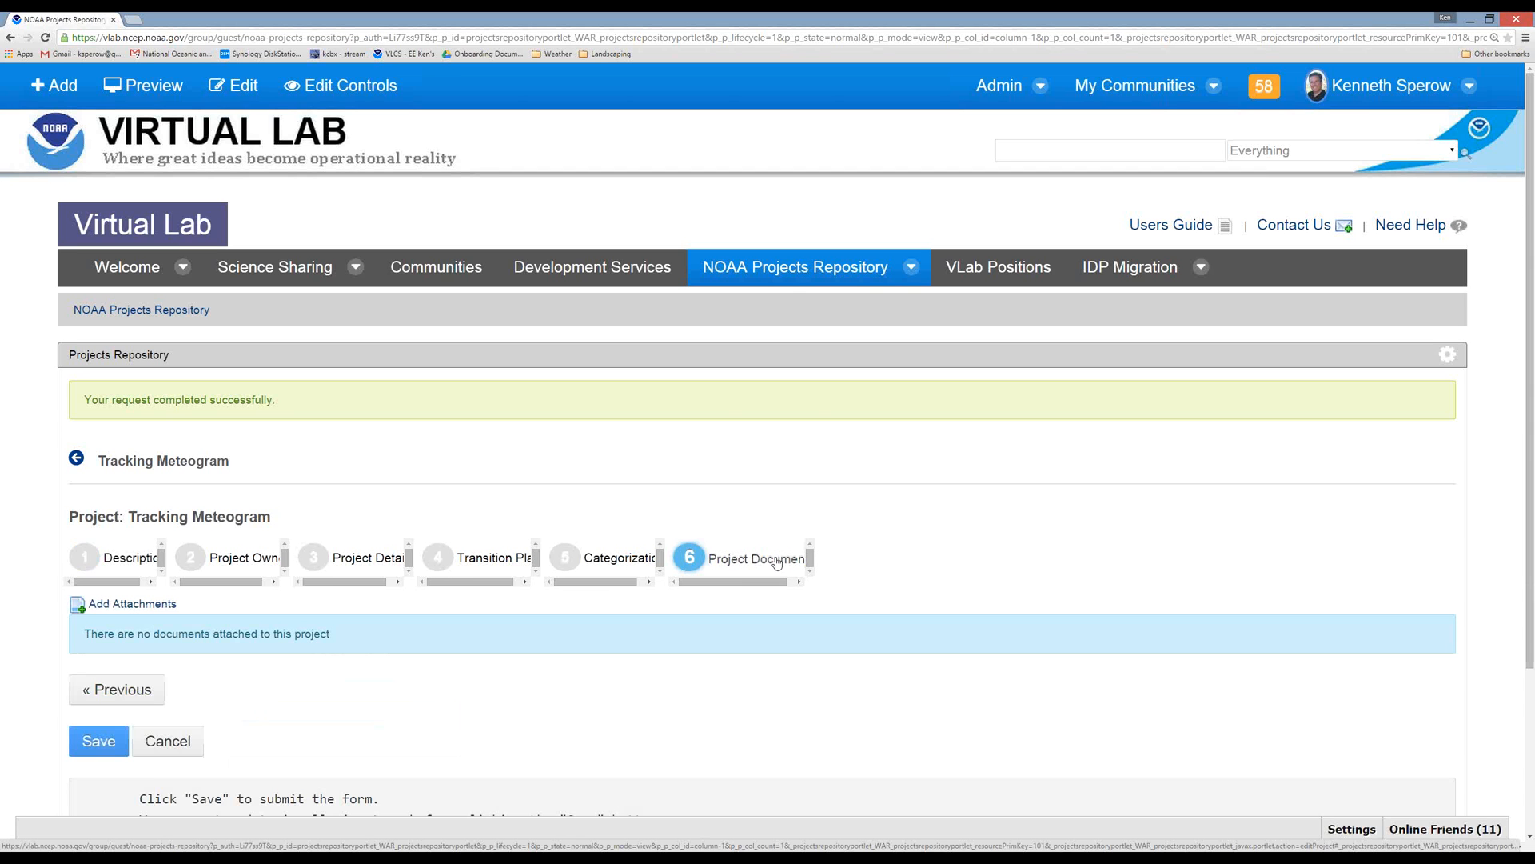
scroll(918, 676, "down", 2)
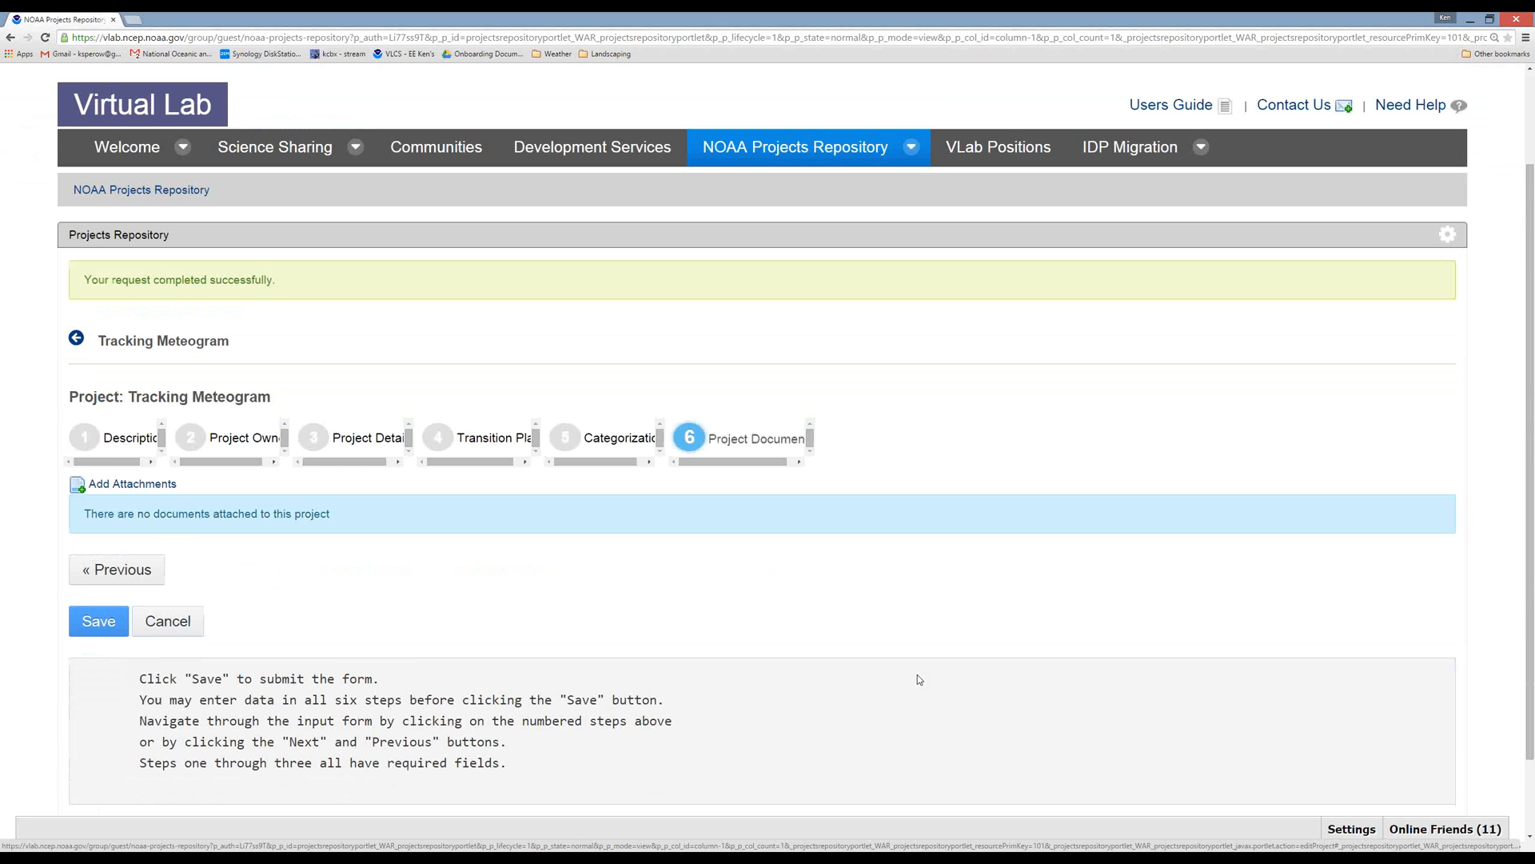
scroll(918, 675, "down", 2)
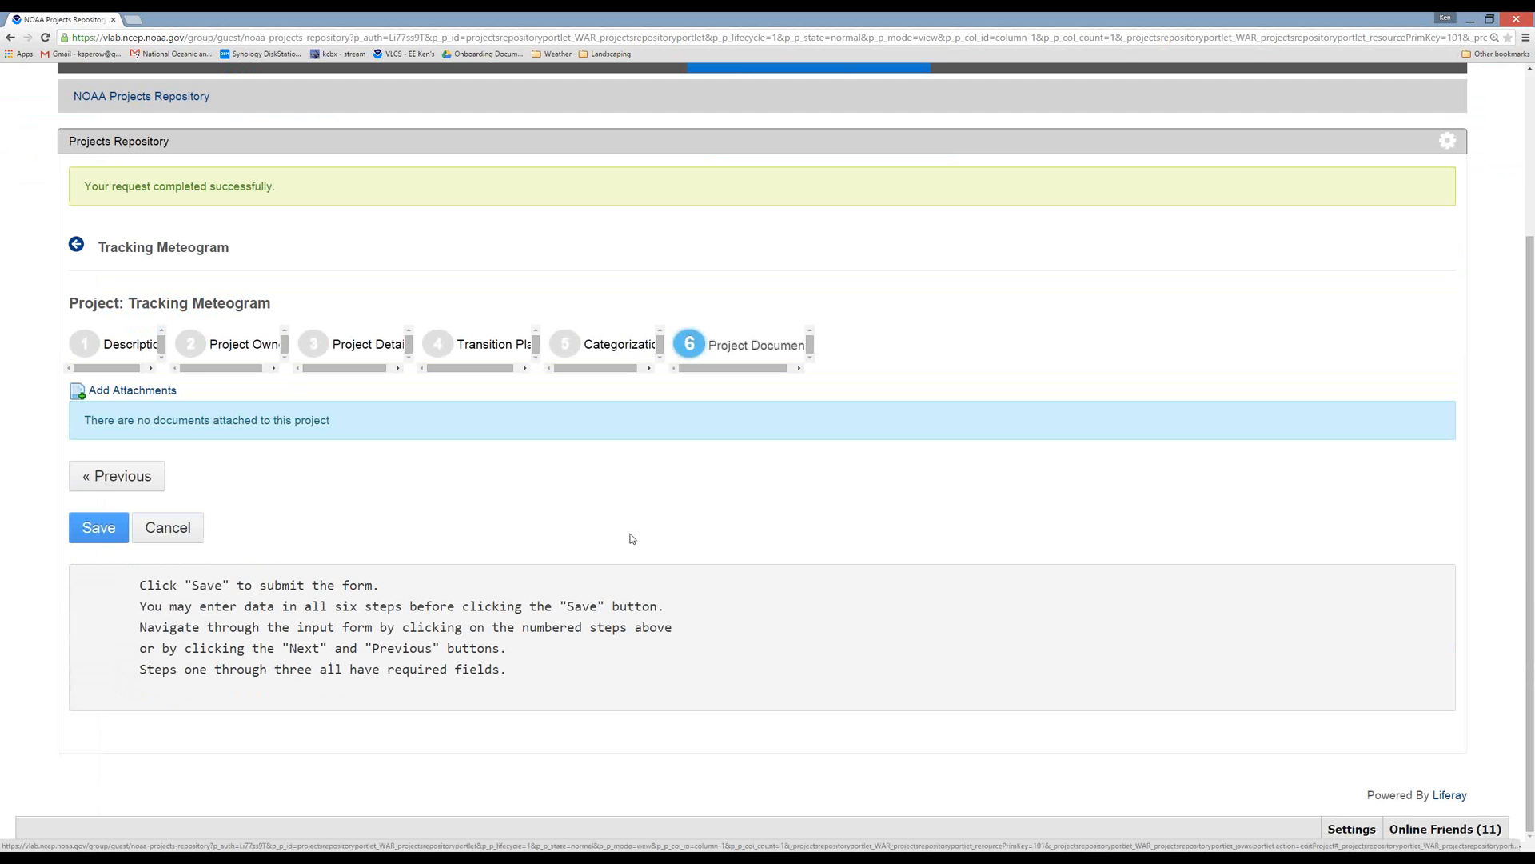
left_click(168, 535)
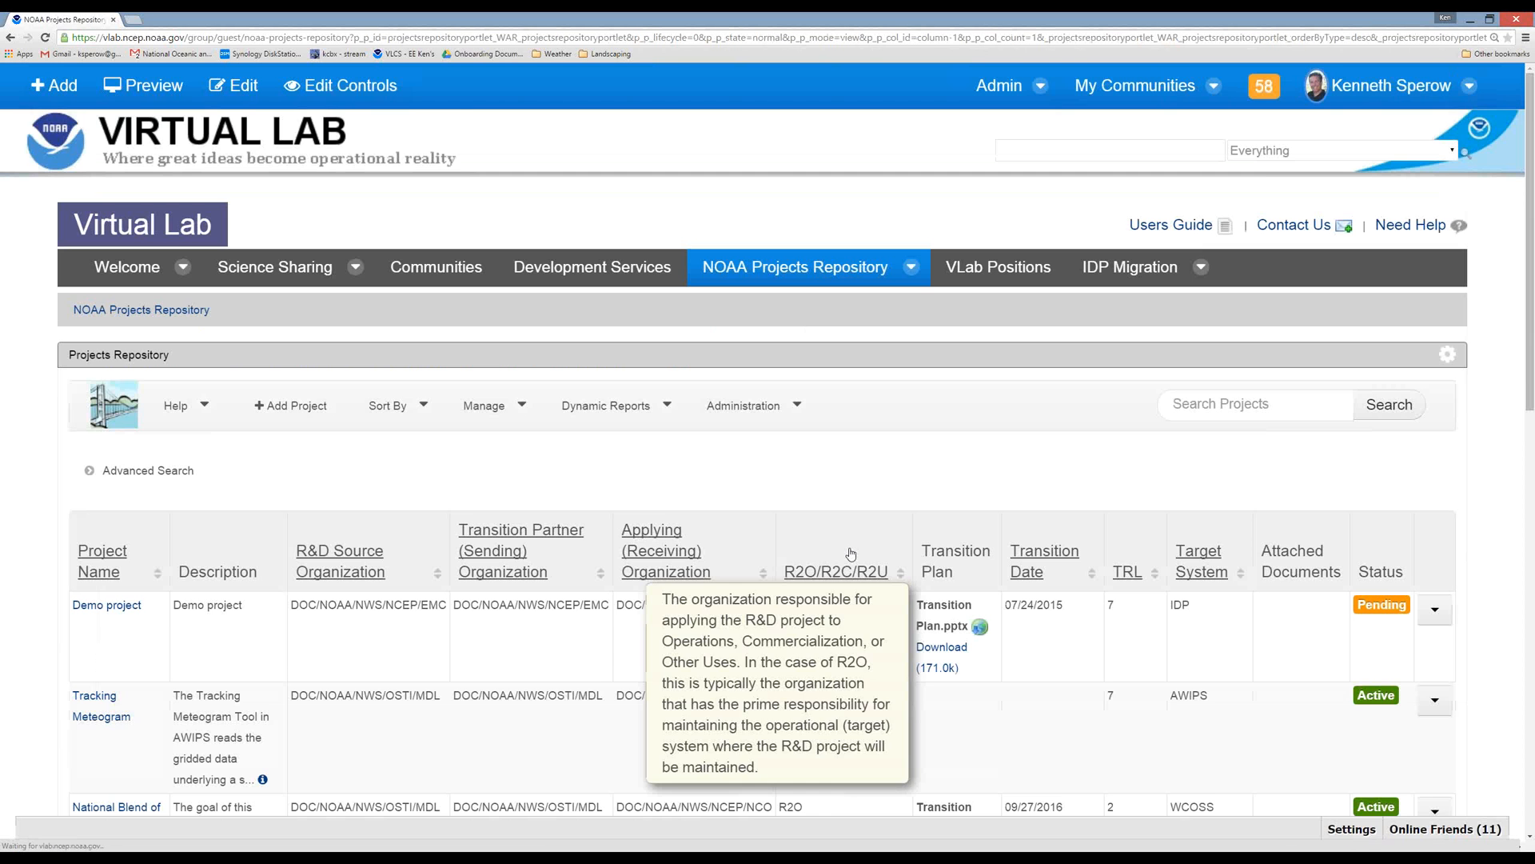
Examine the projects list, including the transition plans, transition dates, TRLs, target systems and statuses.
scroll(1512, 545, "down", 2)
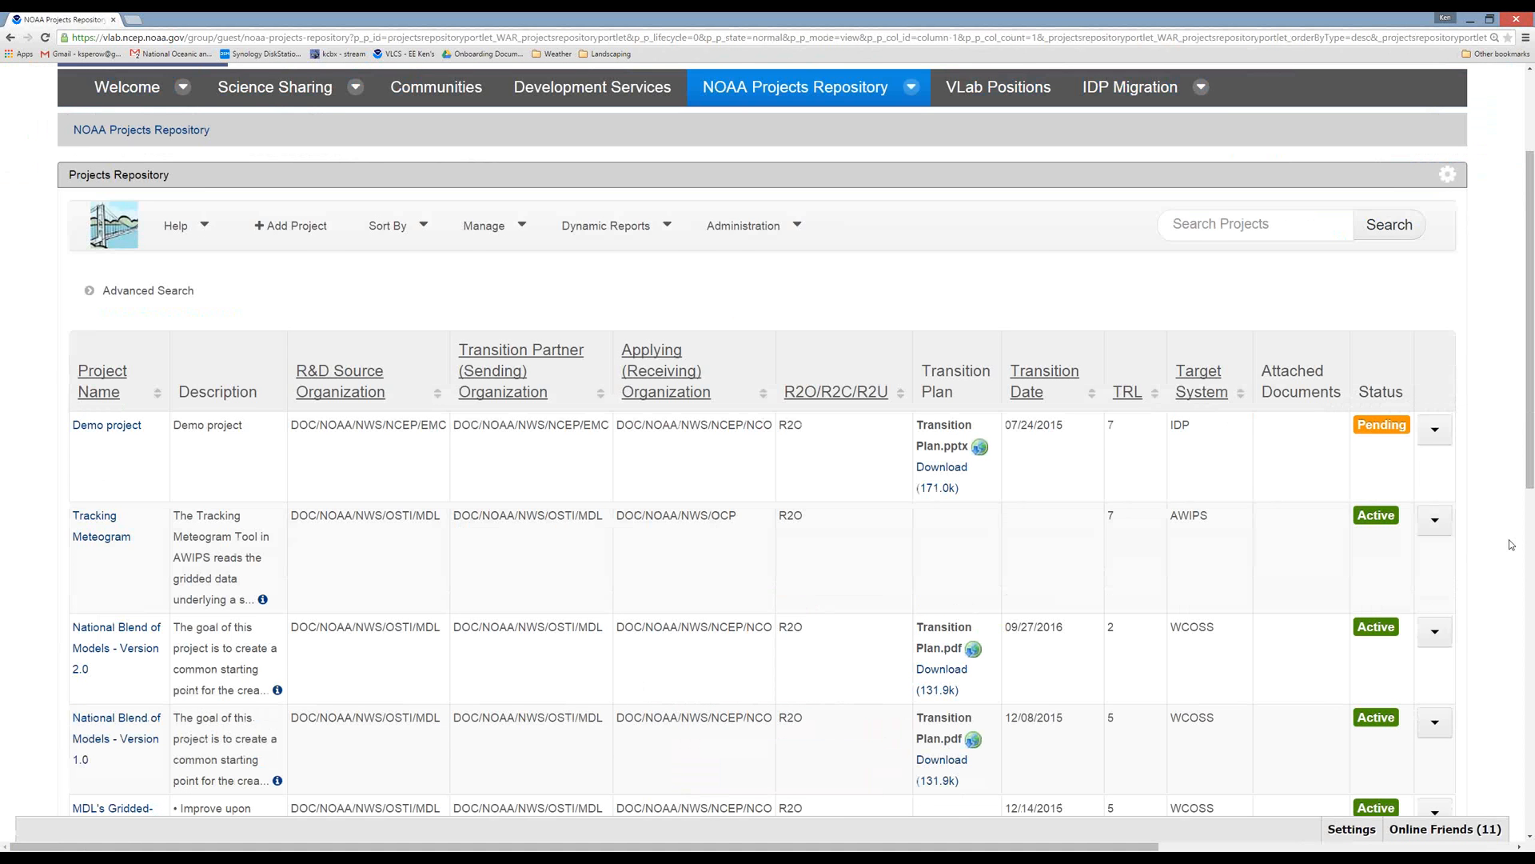
scroll(1511, 544, "down", 2)
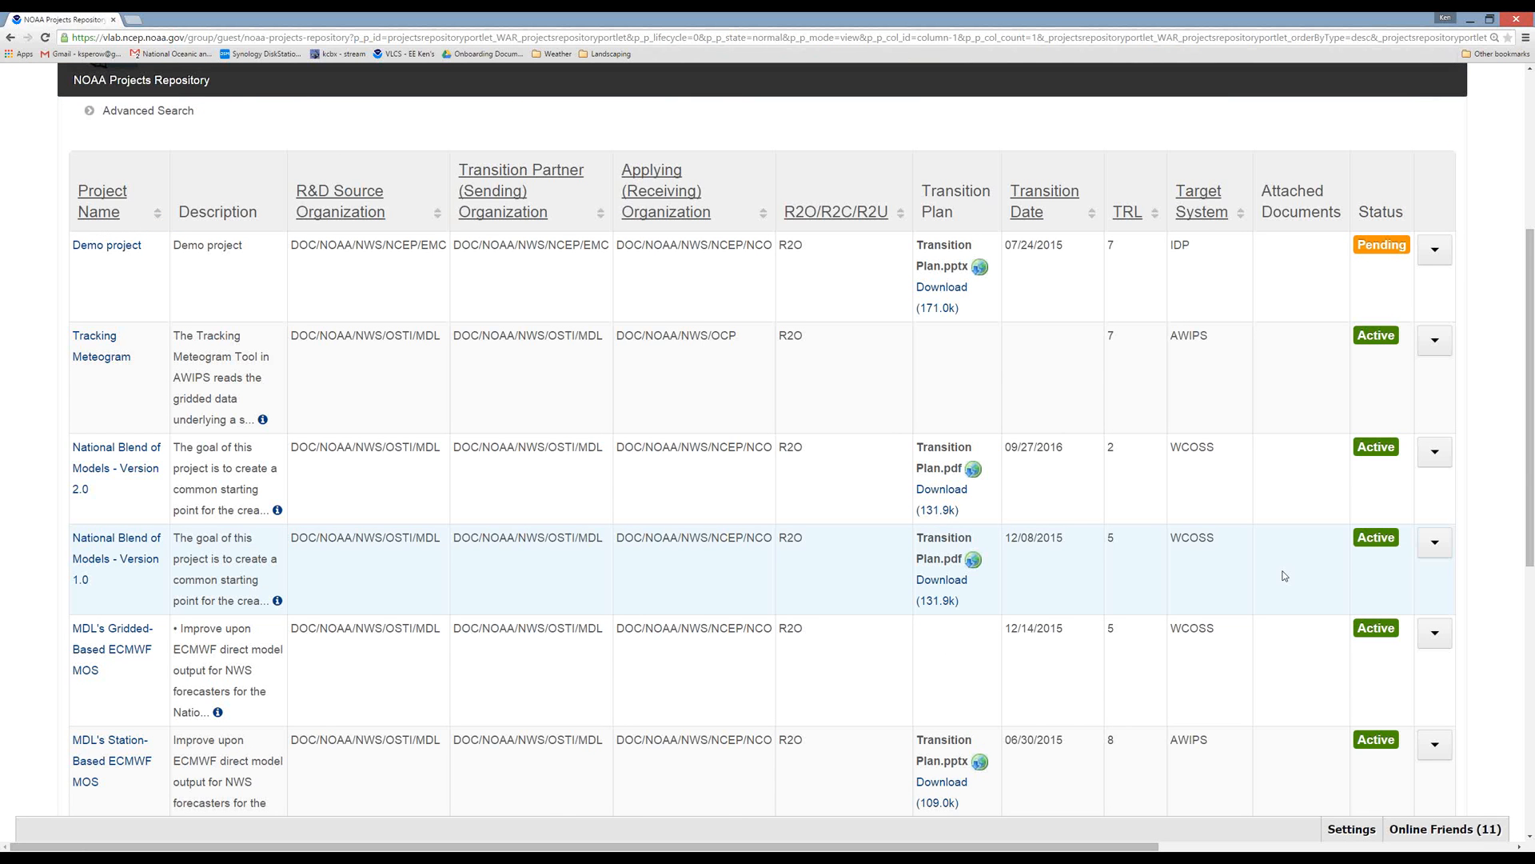
scroll(1284, 576, "down", 1)
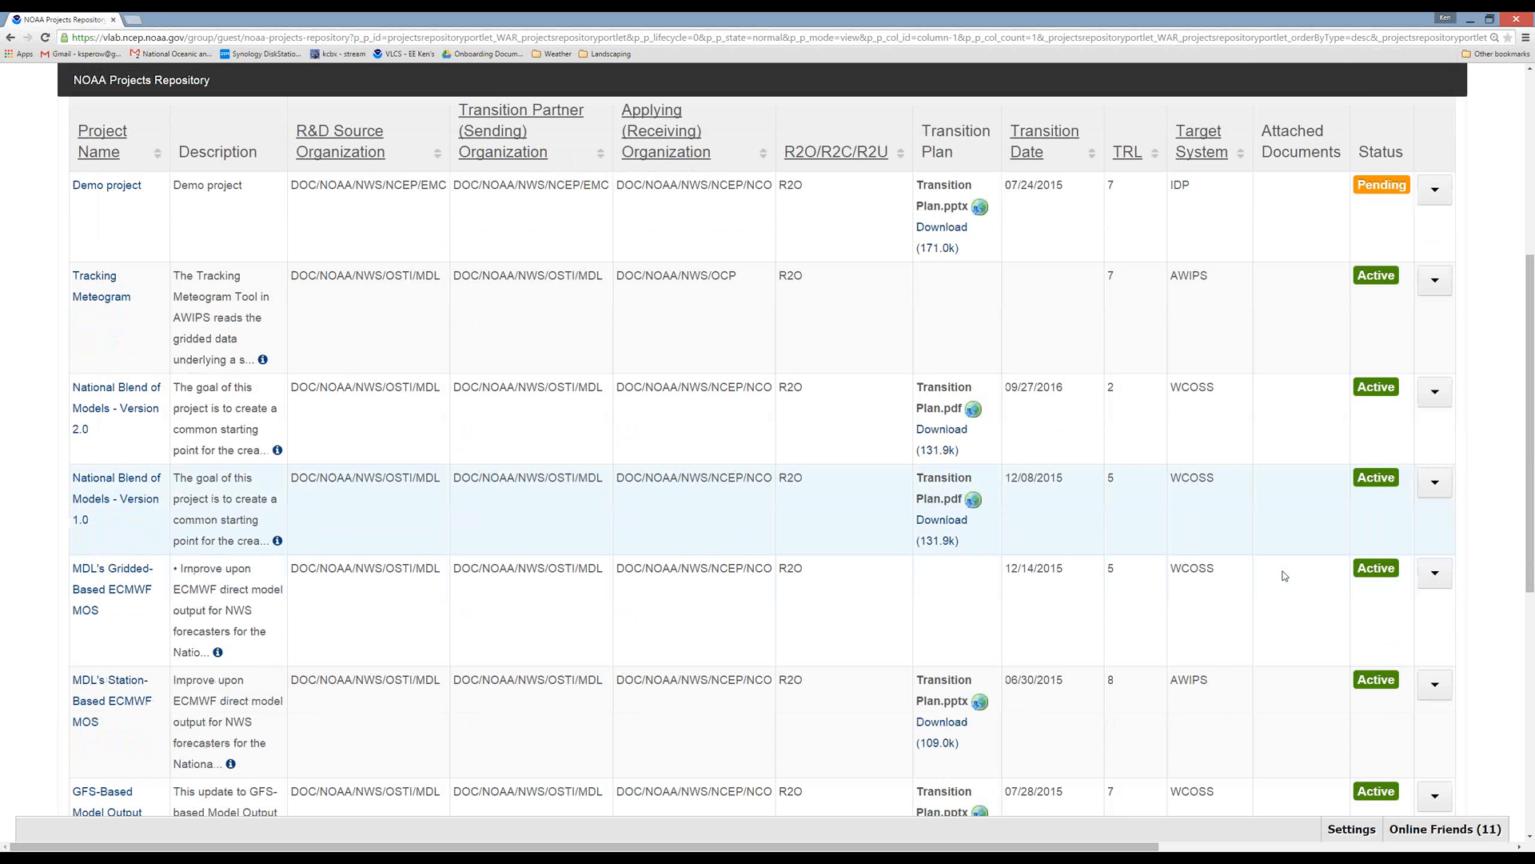
scroll(1283, 576, "down", 5)
scroll(1283, 576, "up", 5)
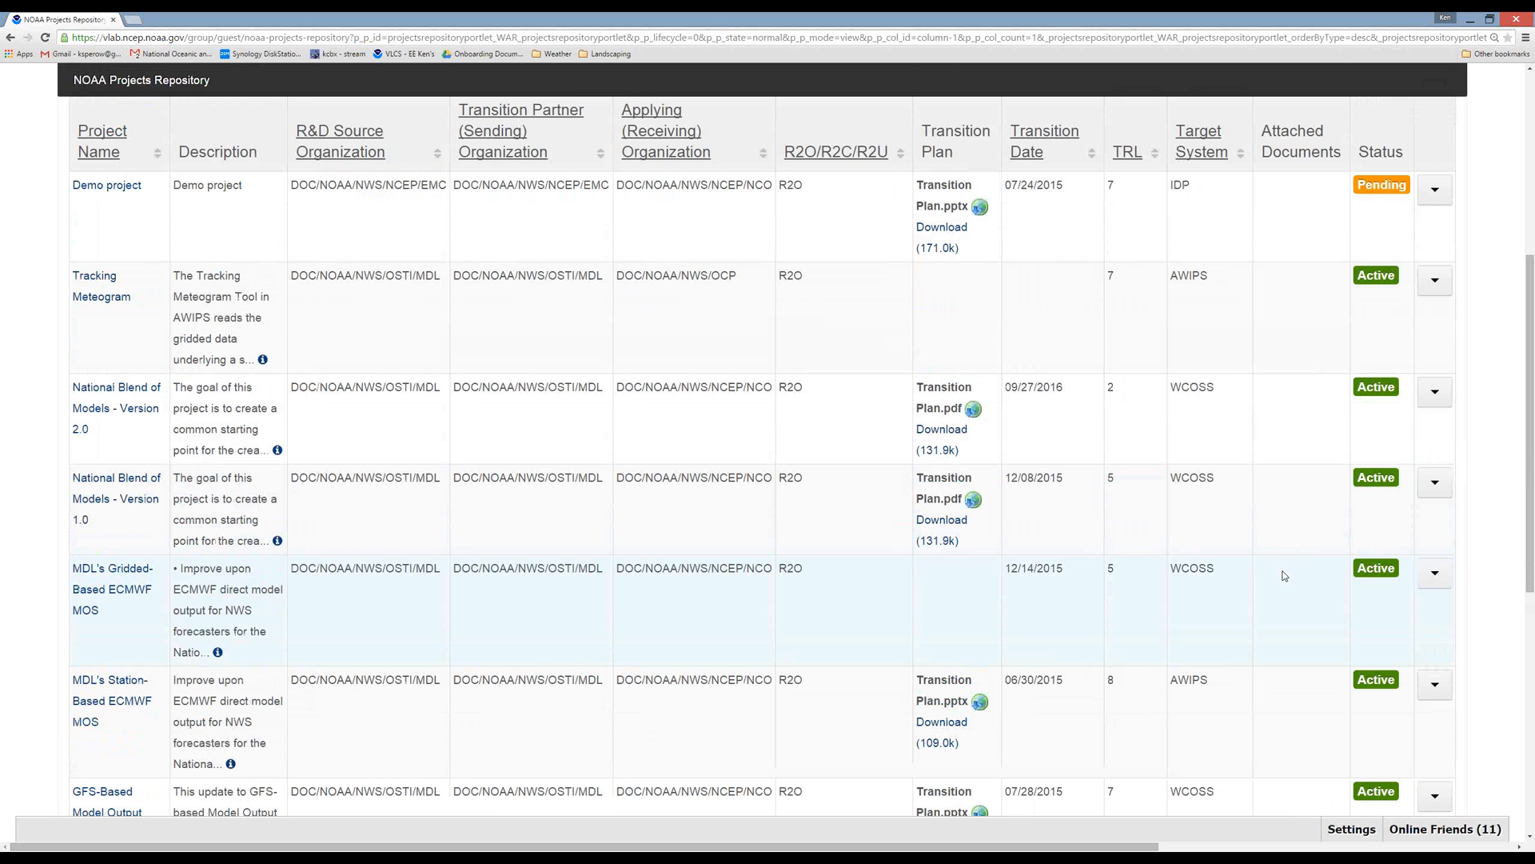
scroll(1283, 576, "up", 2)
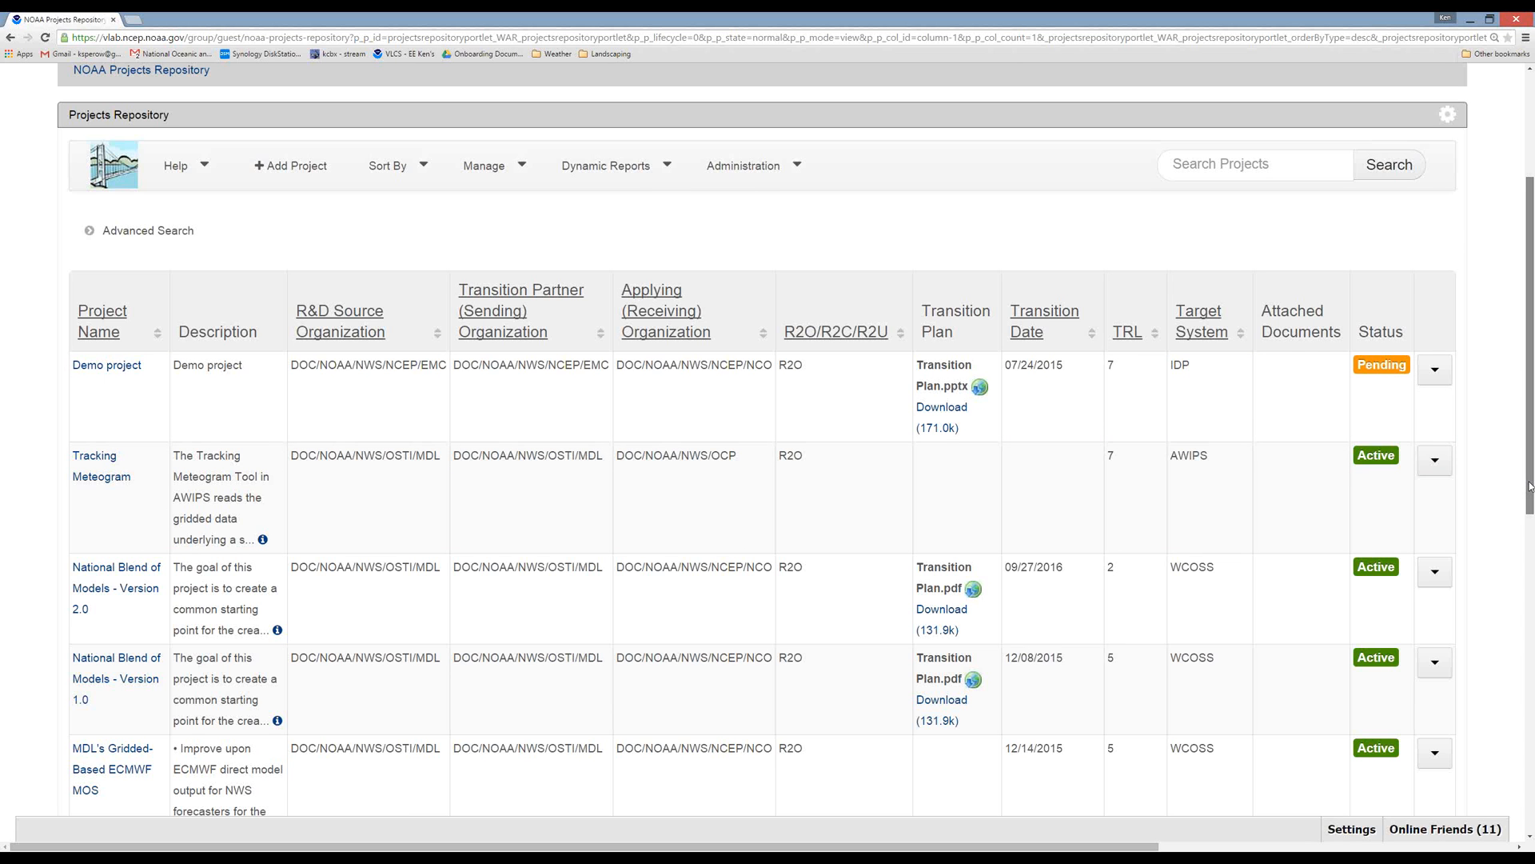
left_click_drag(1529, 485, 1529, 508)
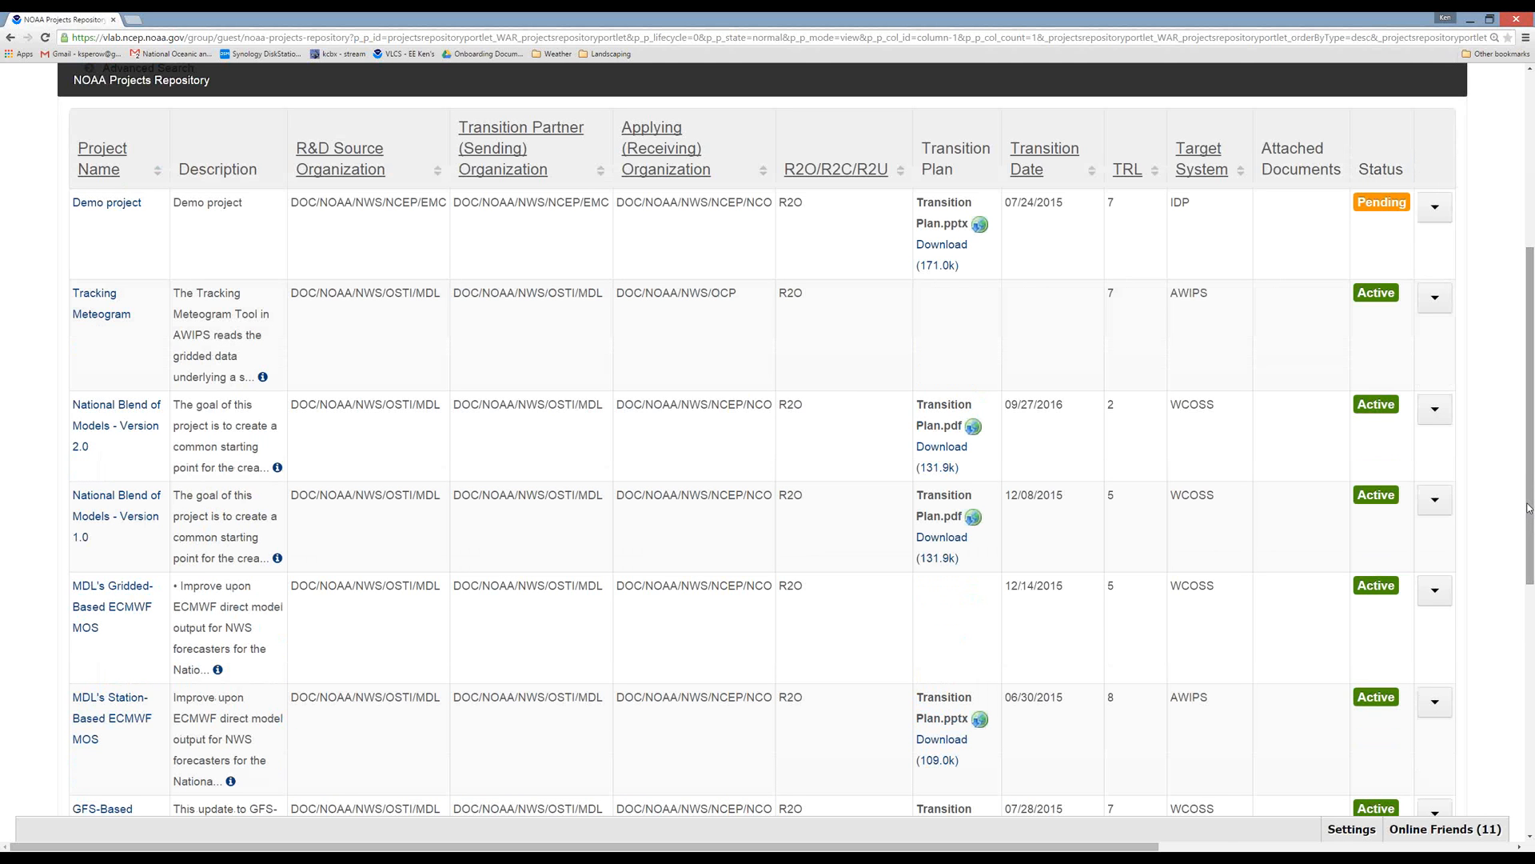
Sort the projects list by project name in descending order and look over the reordered entries.
left_click(157, 171)
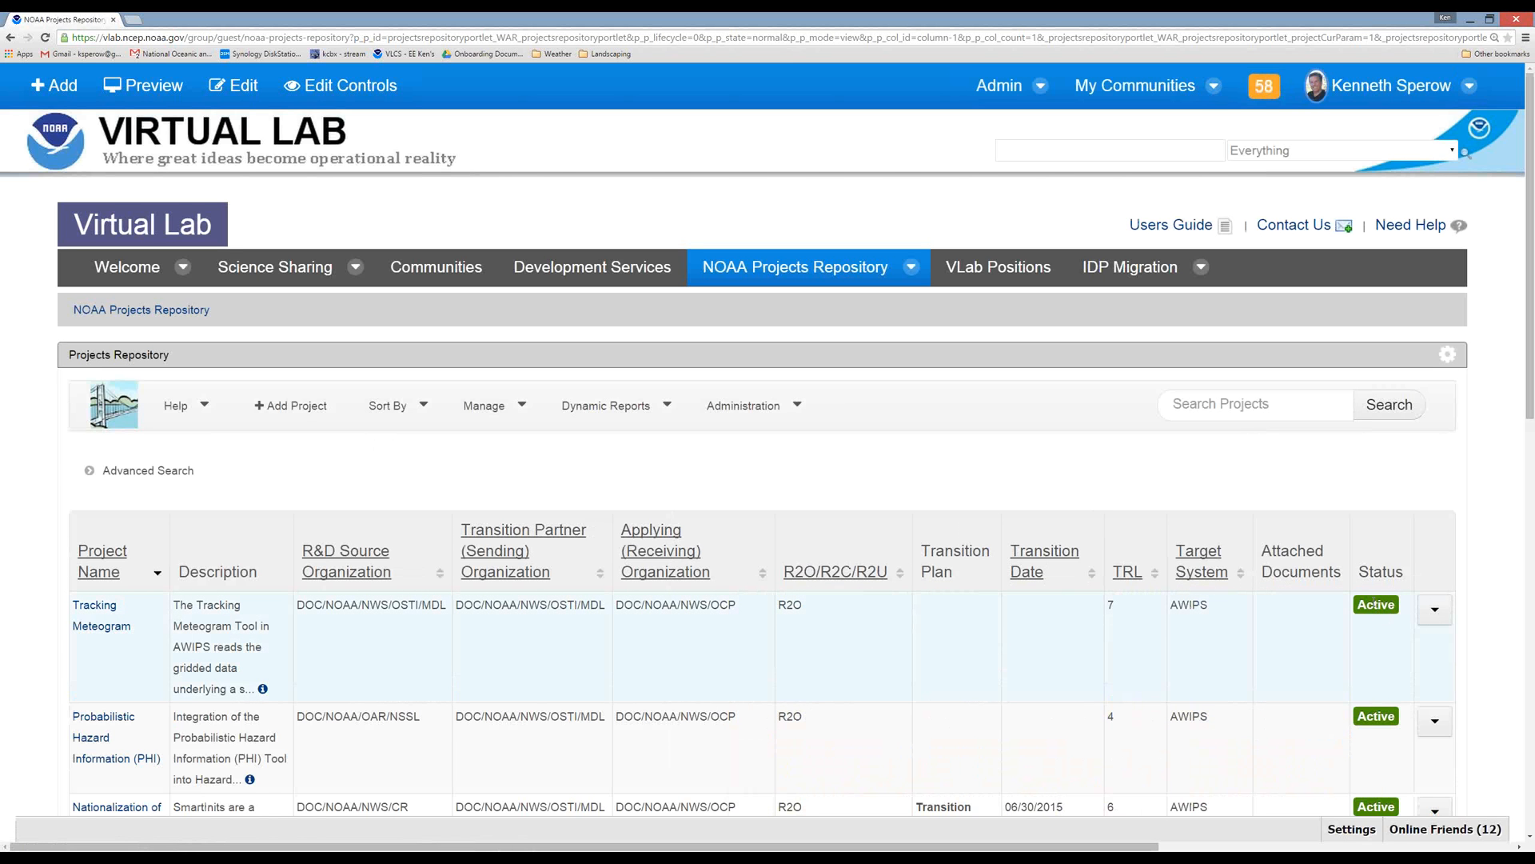
scroll(1373, 606, "down", 2)
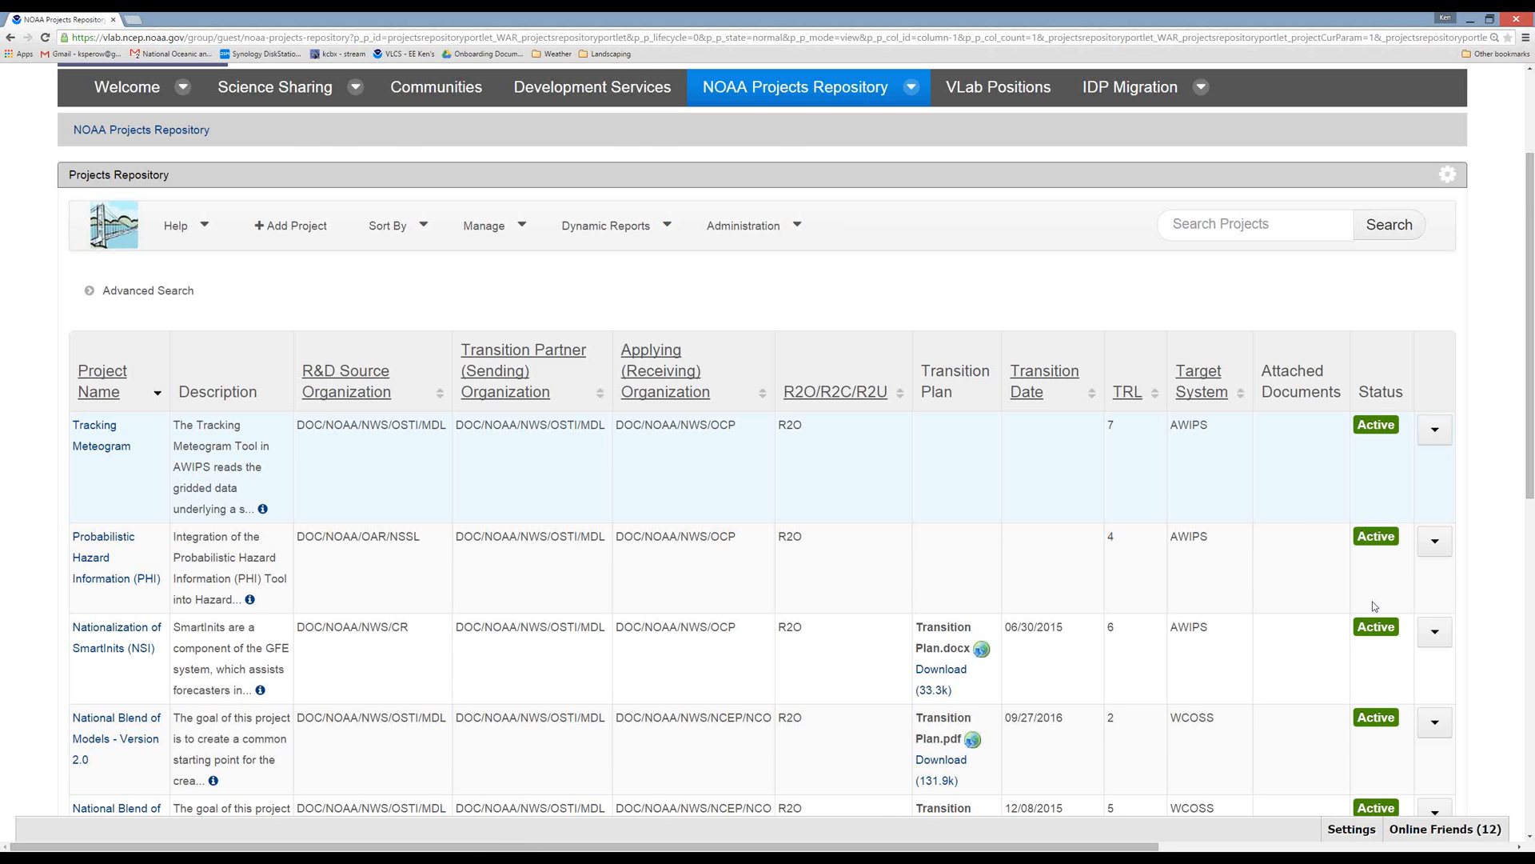
scroll(1374, 606, "down", 2)
Read the explanations of the Status, Transition Plan and Applying (Receiving) Organization columns in the projects list.
mouse_move(1382, 279)
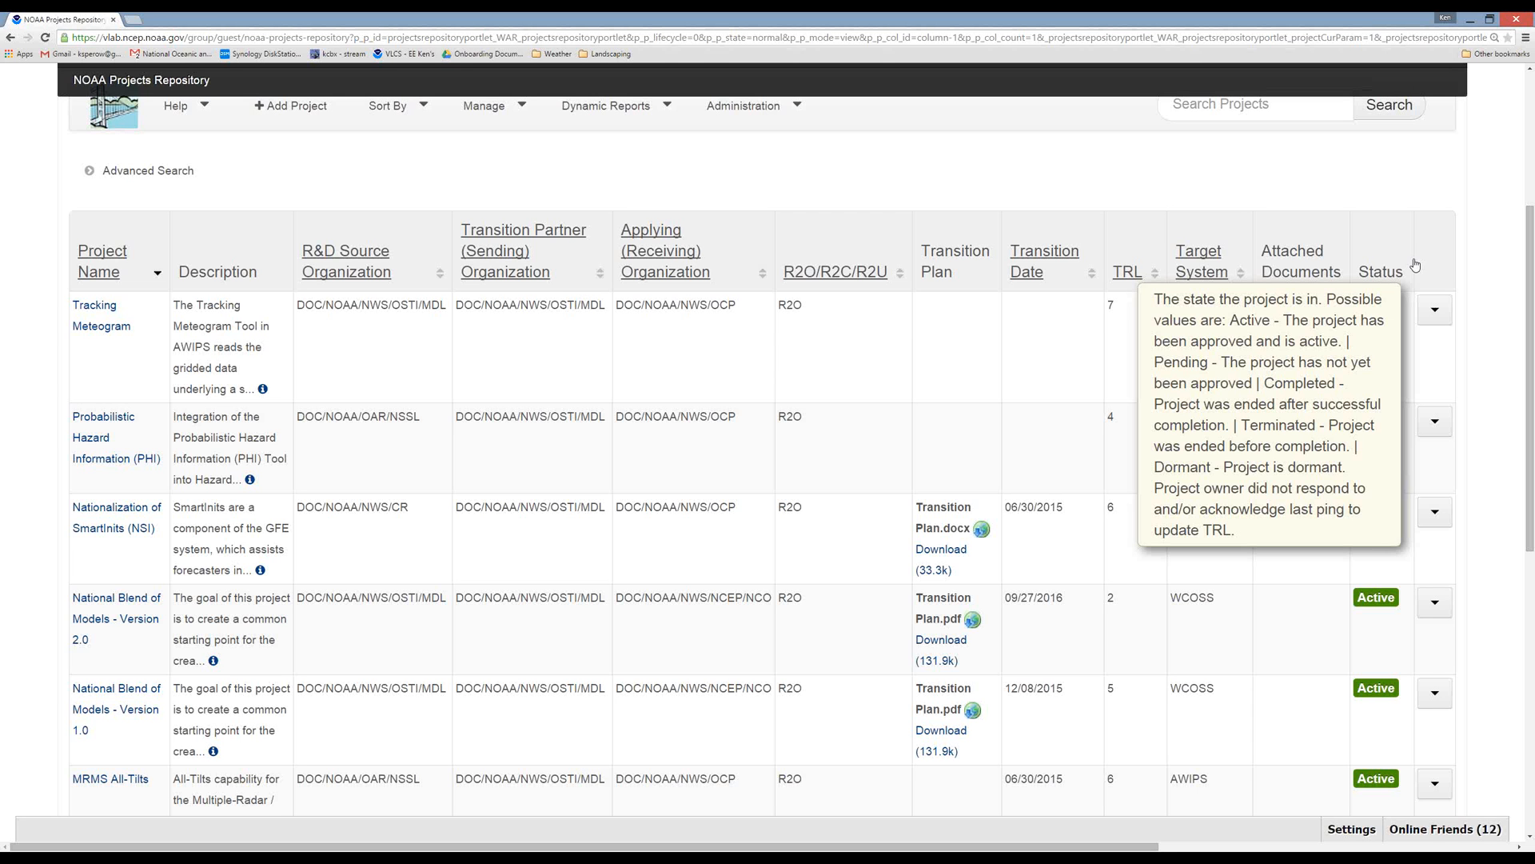
mouse_move(955, 230)
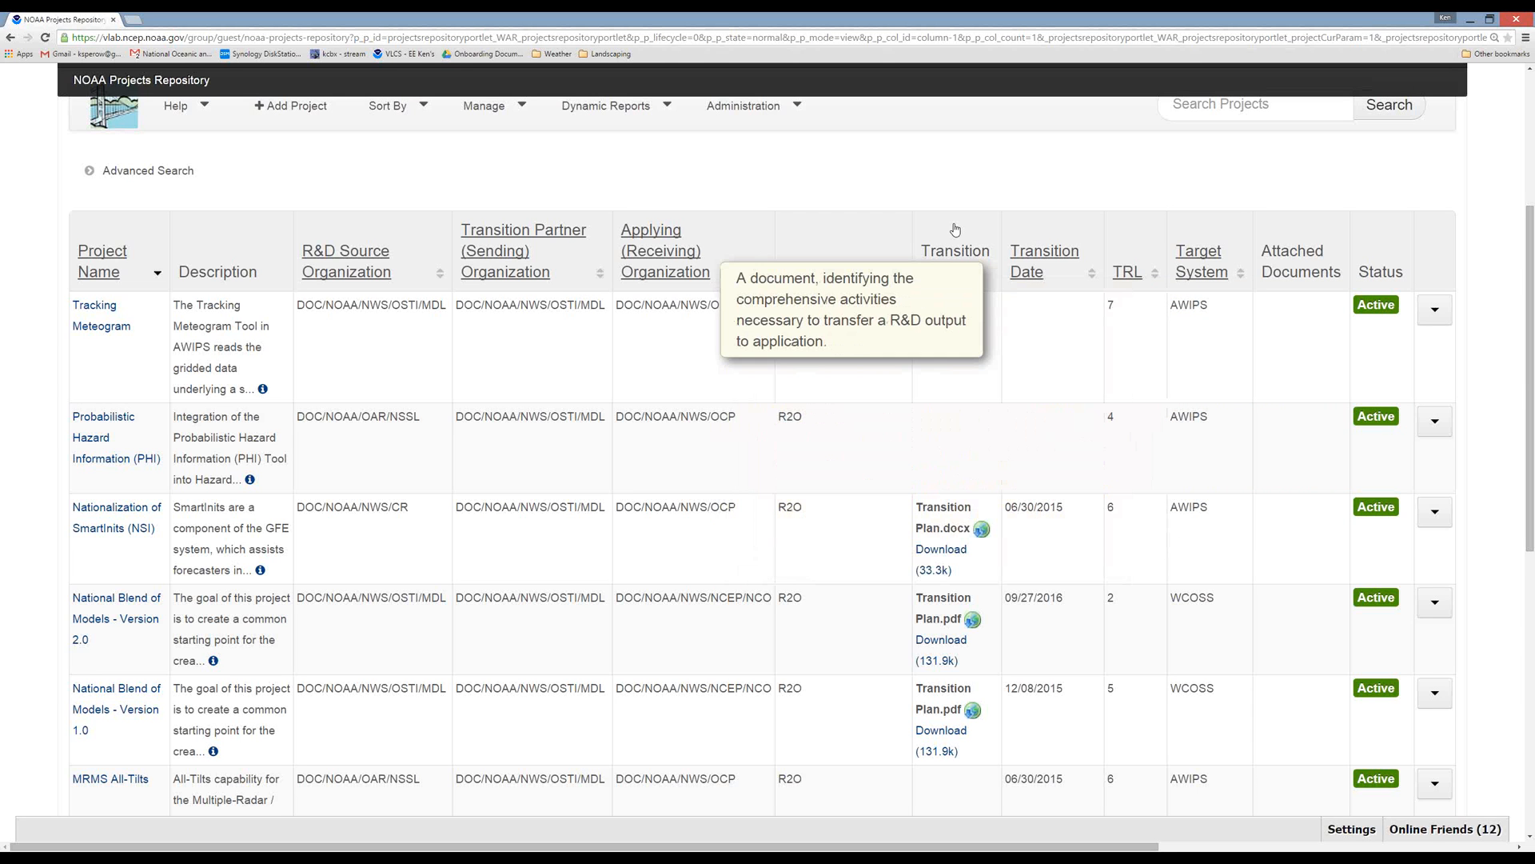
mouse_move(678, 253)
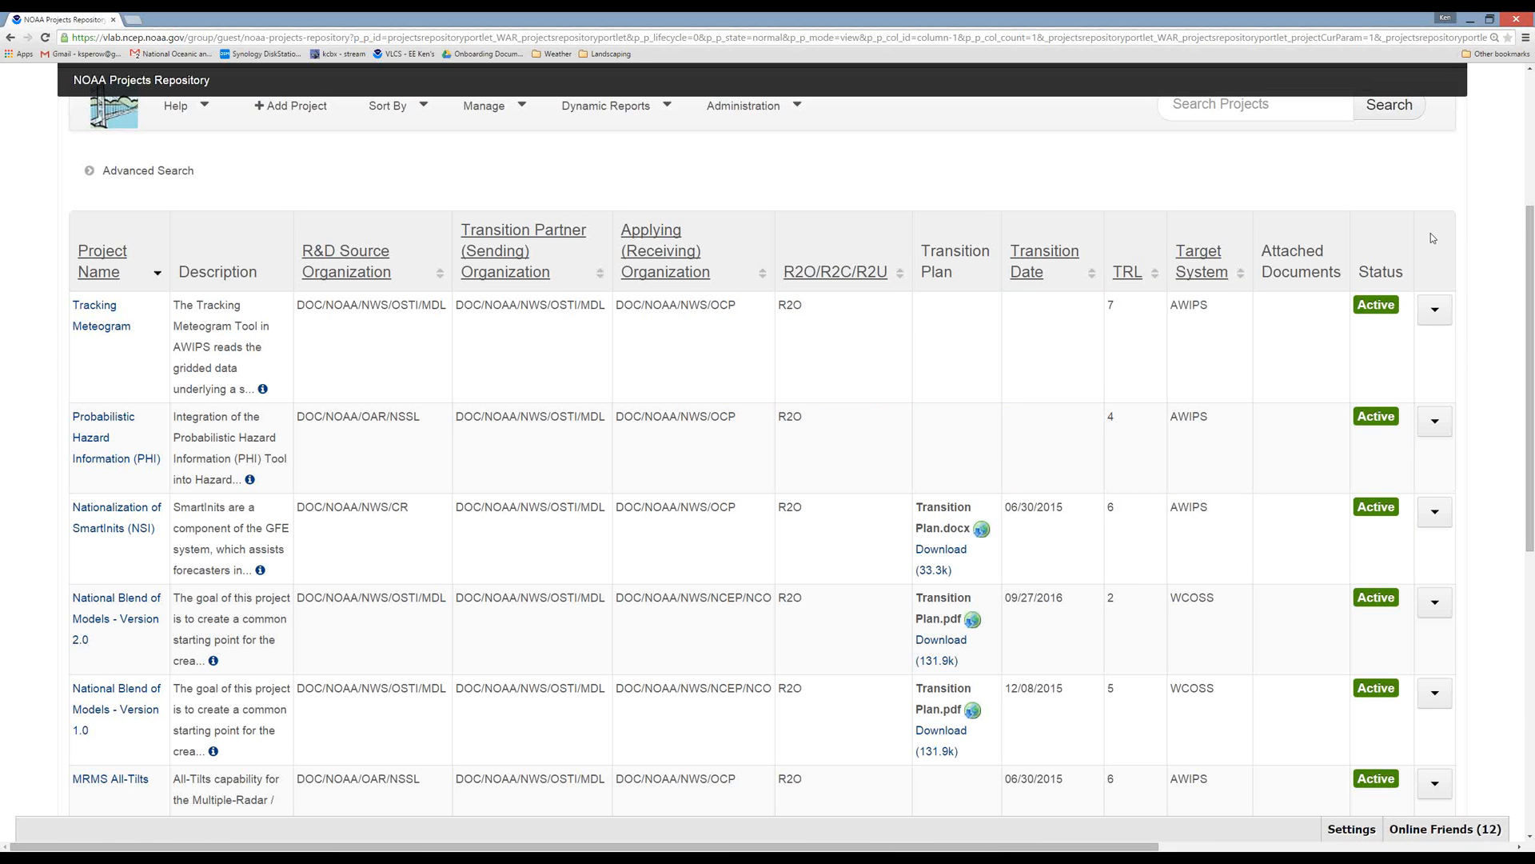
Check the repository's help options, close them, and follow the Virtual Lab's Contact Us link.
scroll(1432, 232, "up", 2)
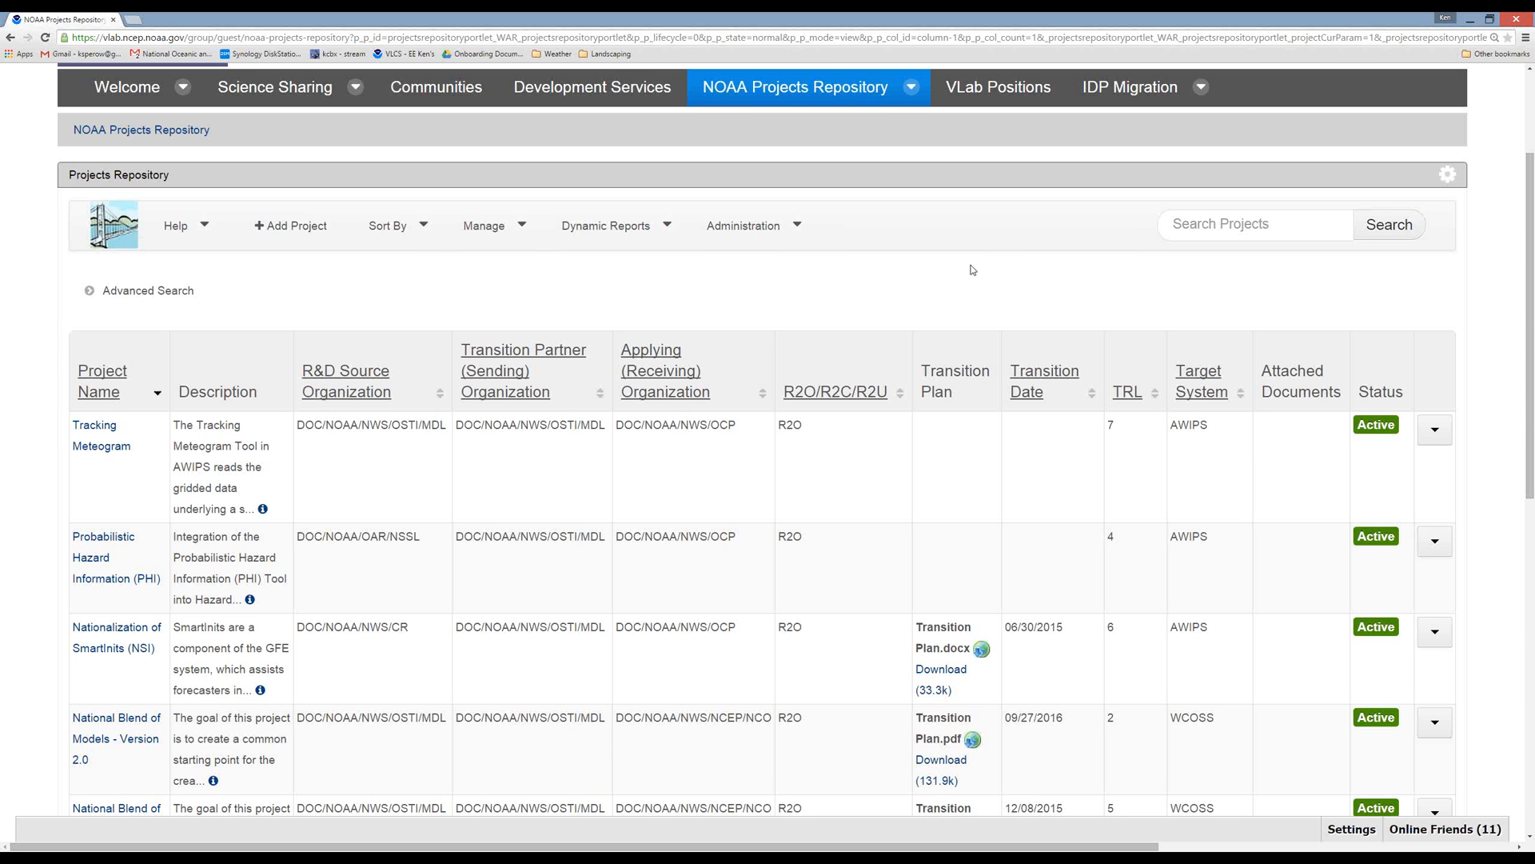
left_click(174, 229)
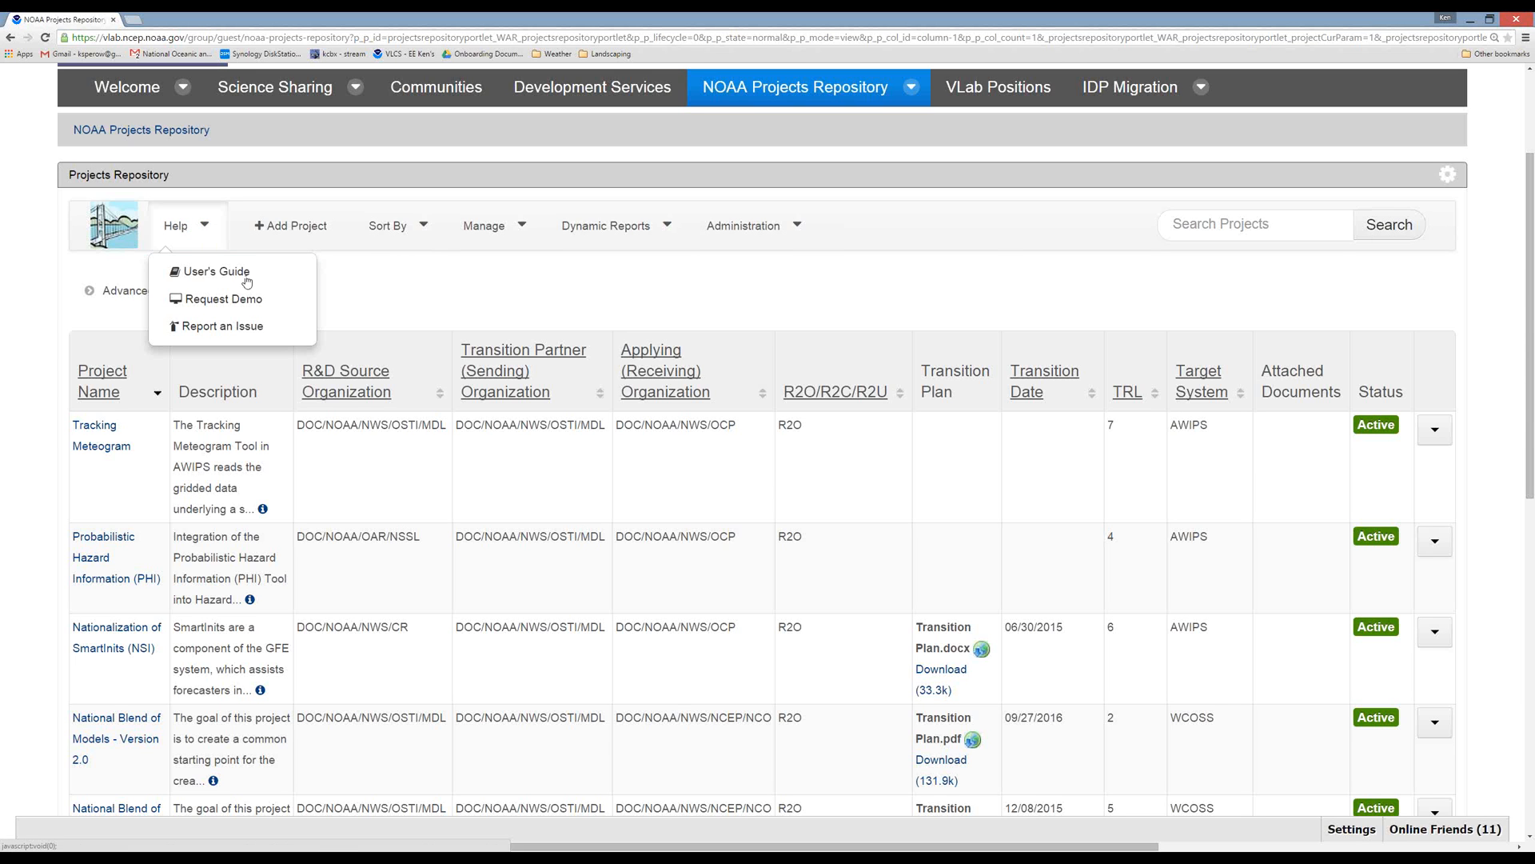
left_click(386, 318)
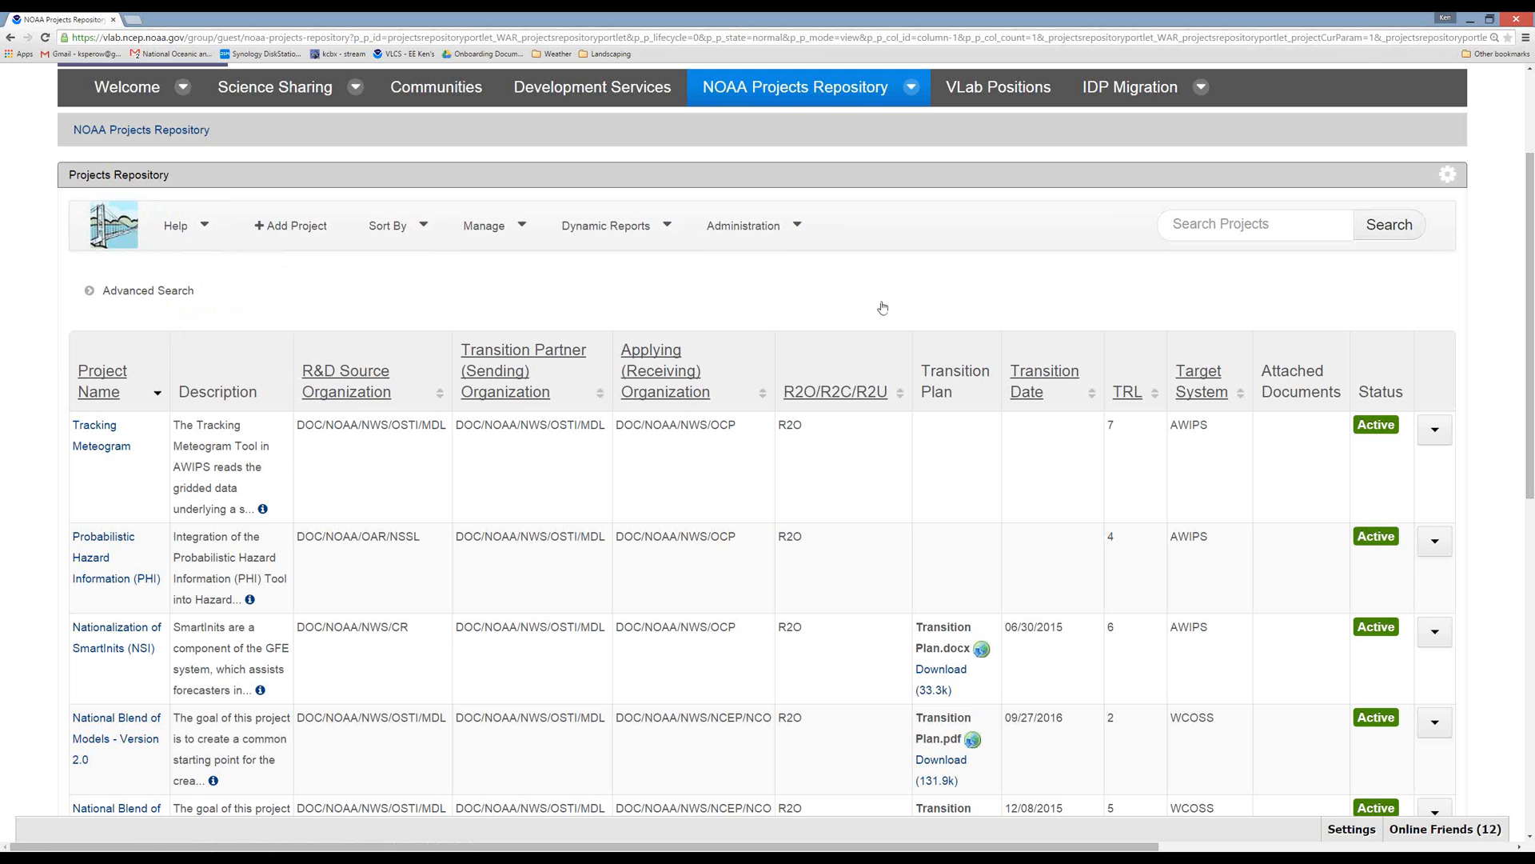
scroll(1118, 312, "up", 3)
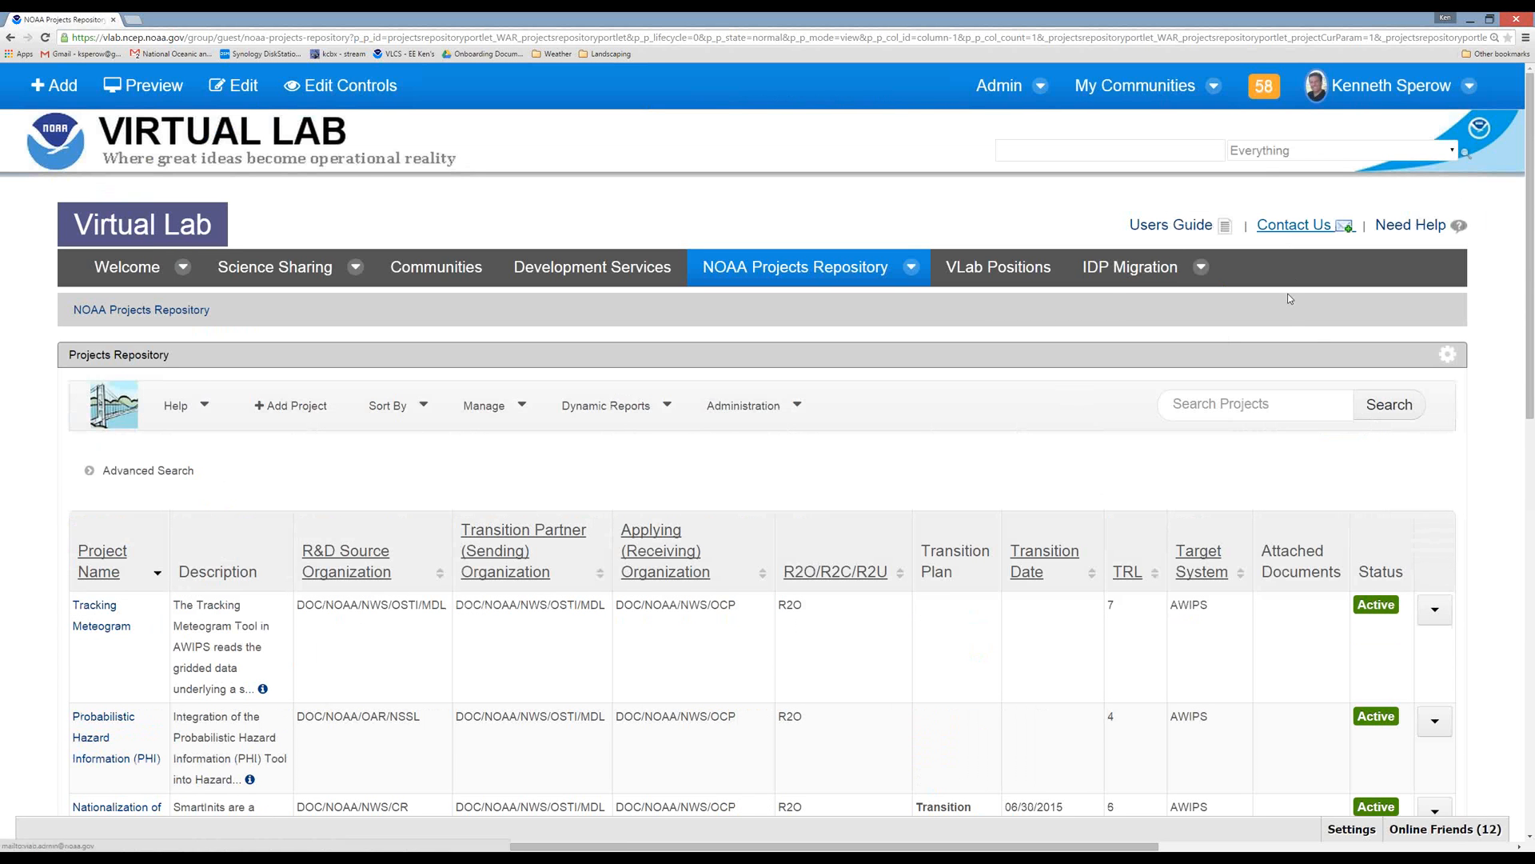
left_click(1308, 231)
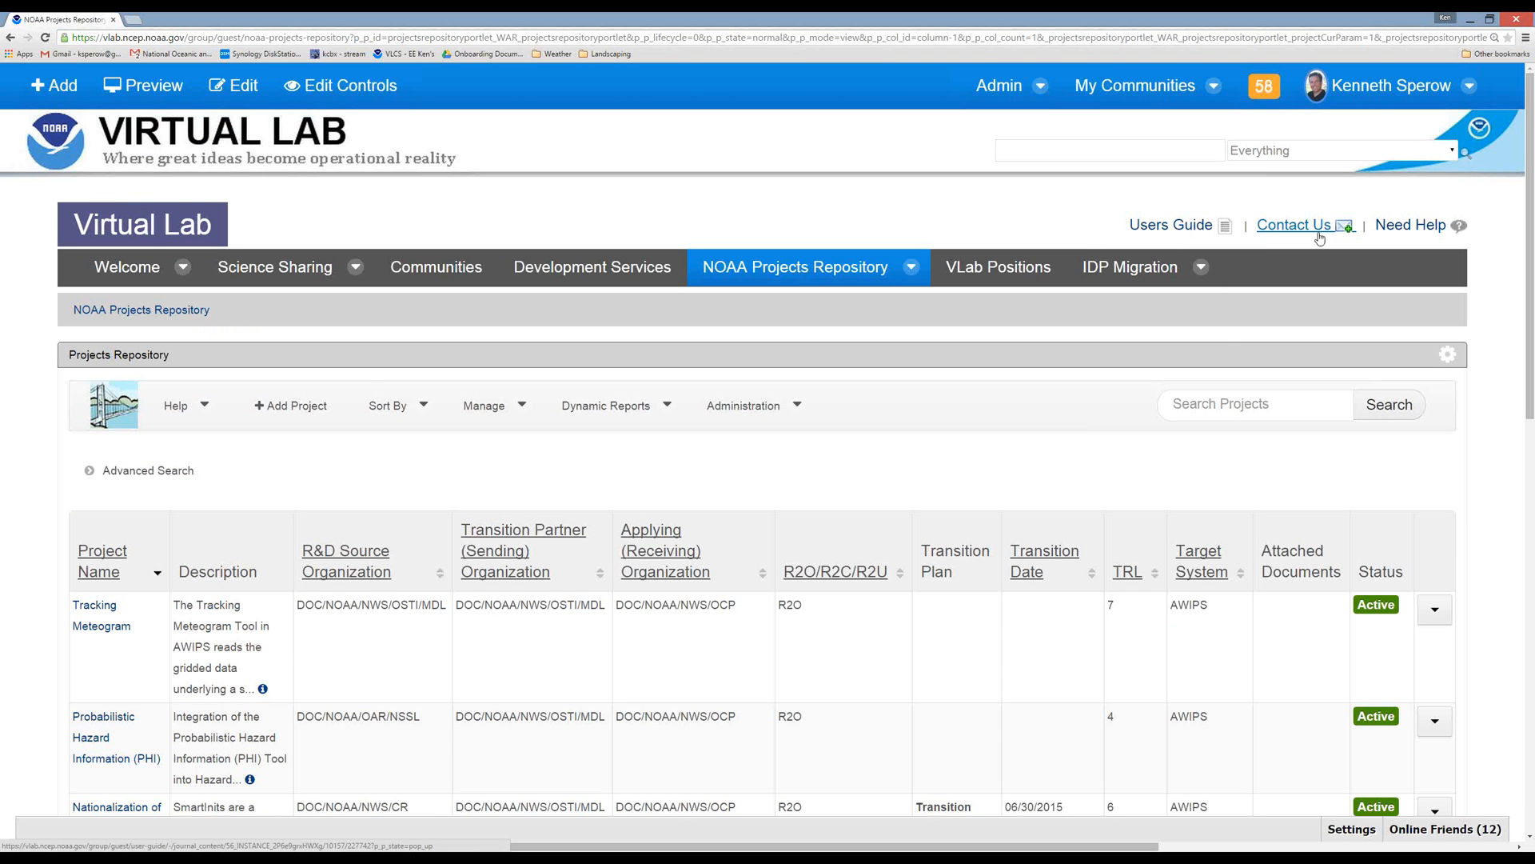
View the Virtual Lab's Need Help page in an enlarged window with the edit controls hidden, and close that window.
left_click(1407, 228)
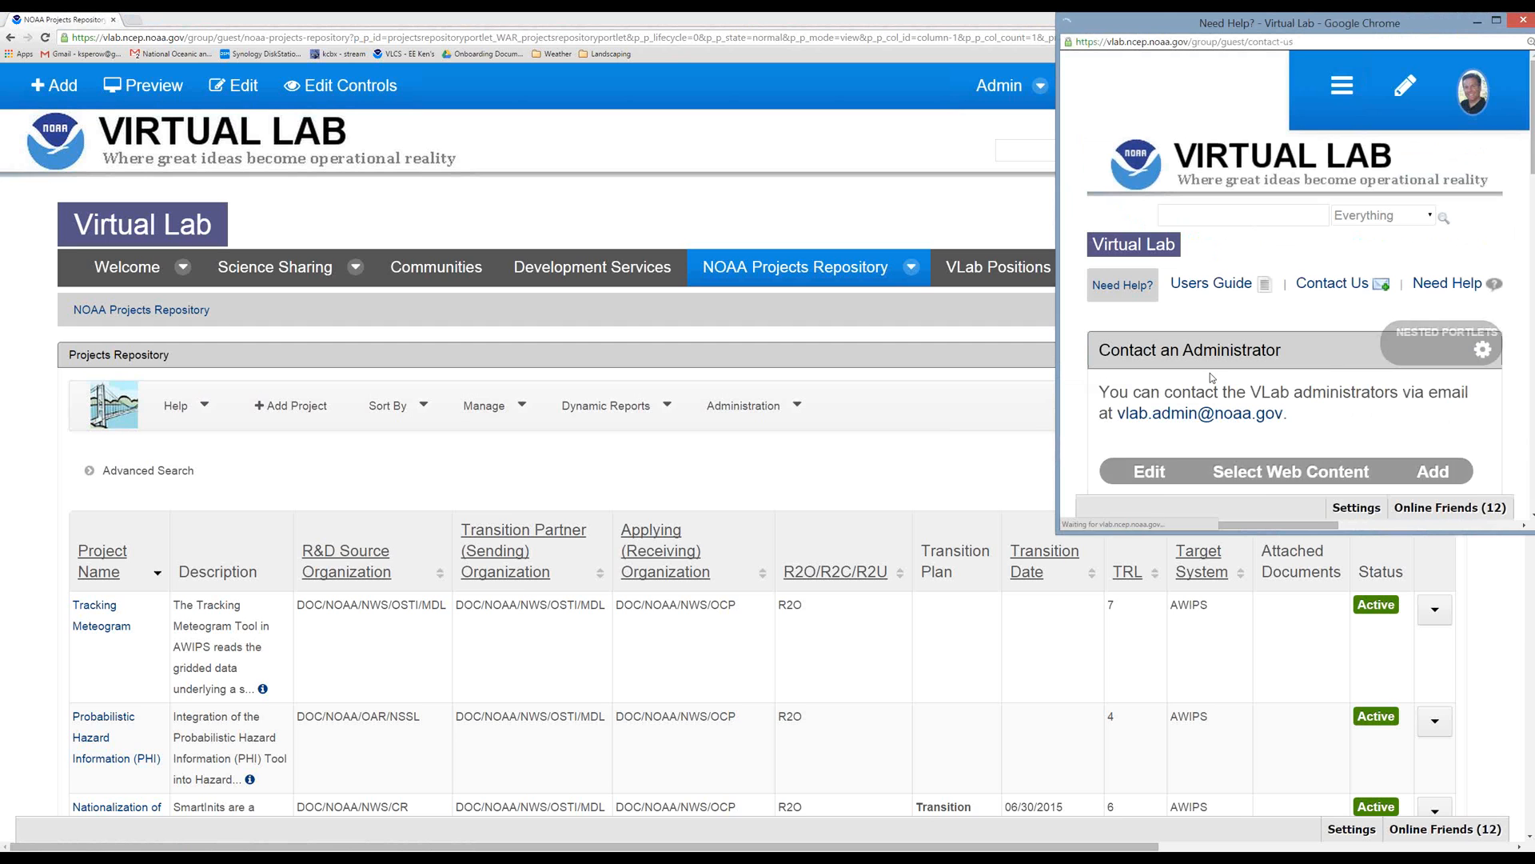
left_click_drag(1053, 534, 596, 802)
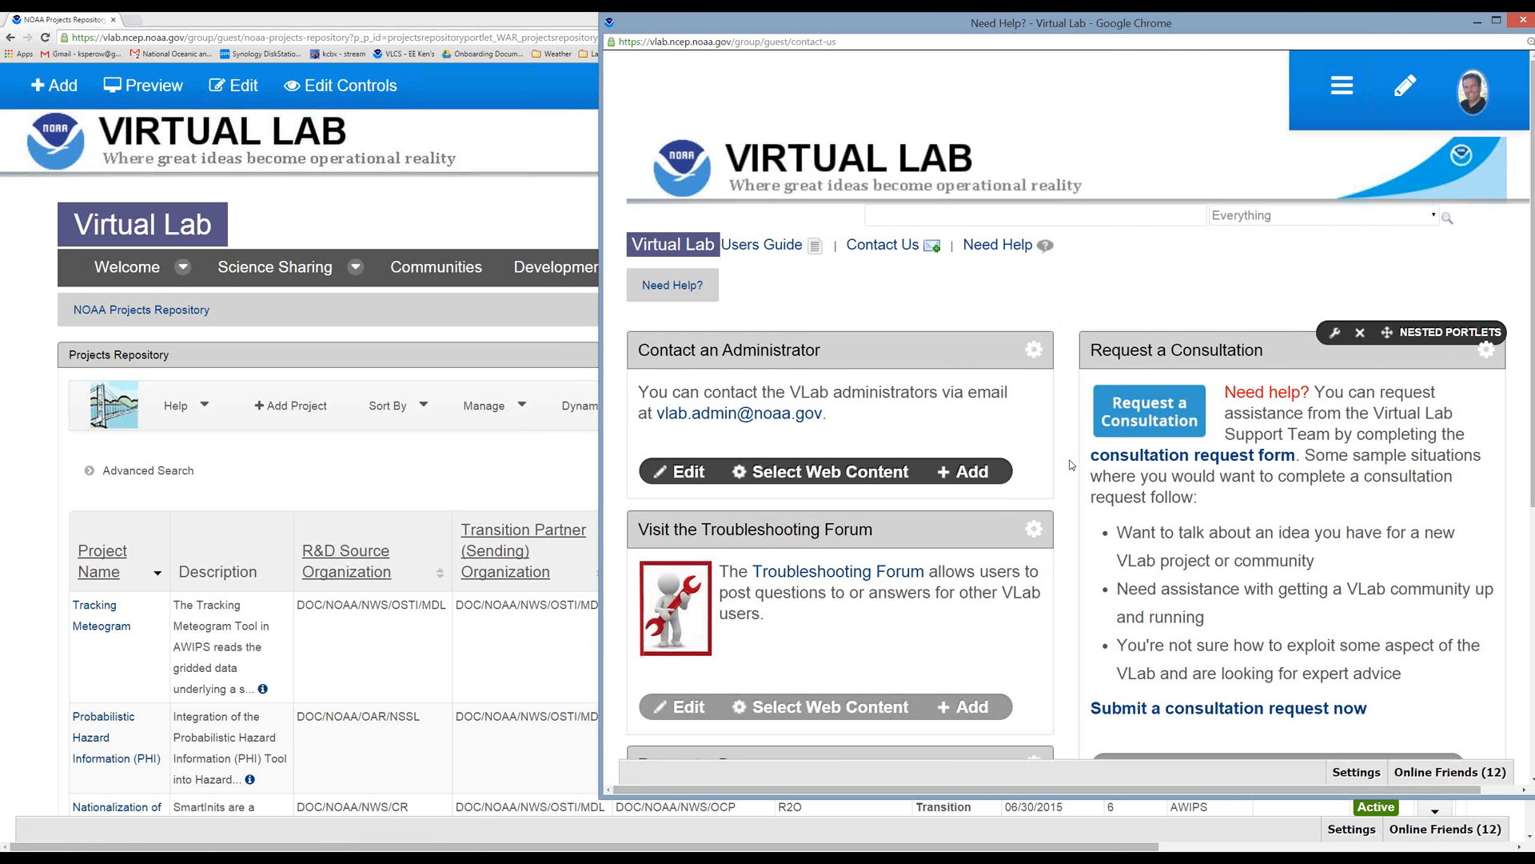
left_click(1406, 97)
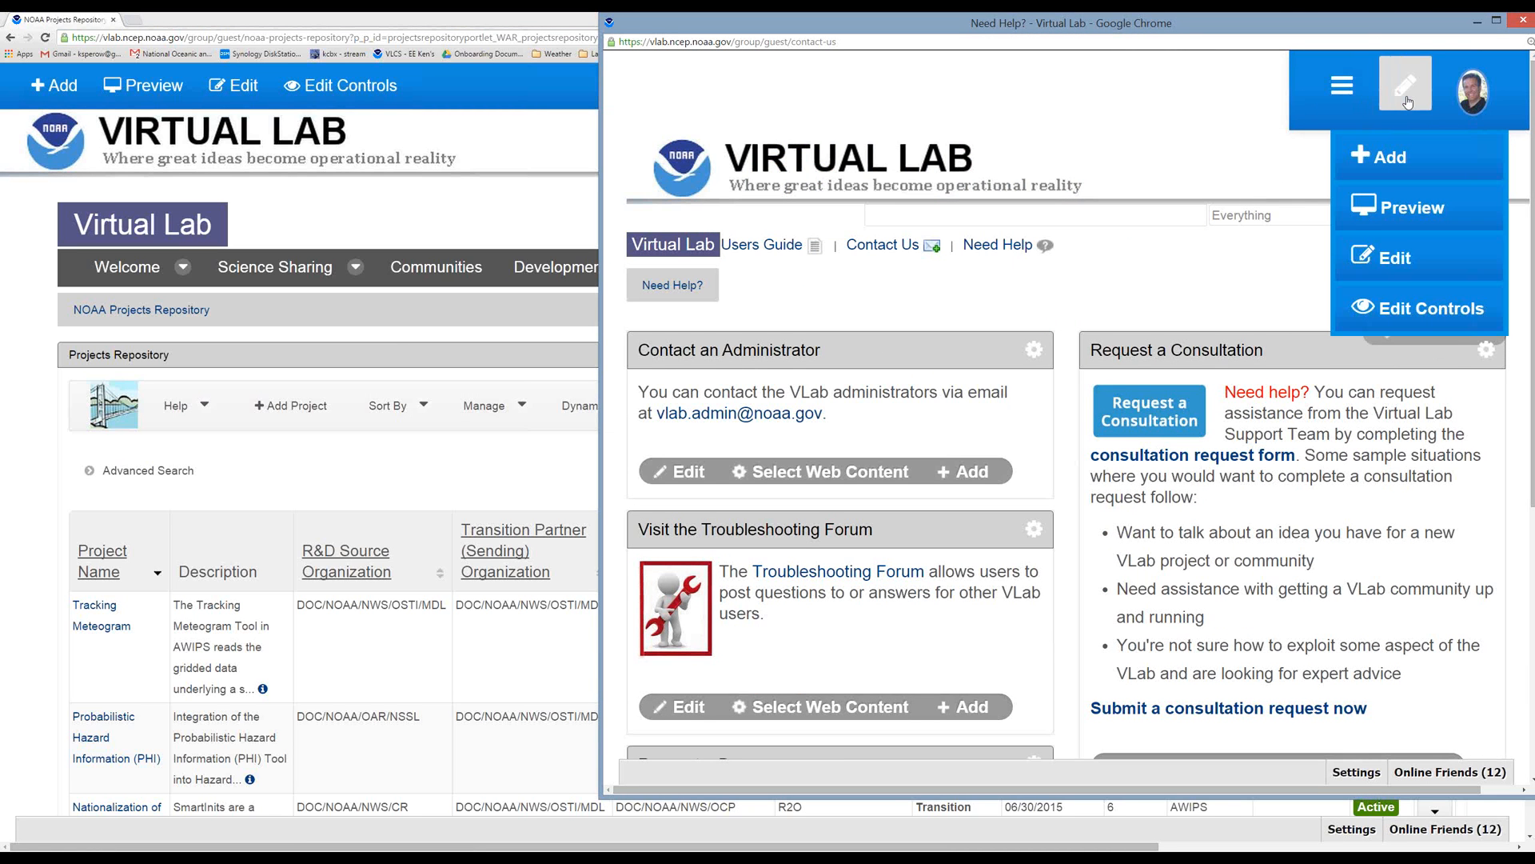
left_click(1405, 314)
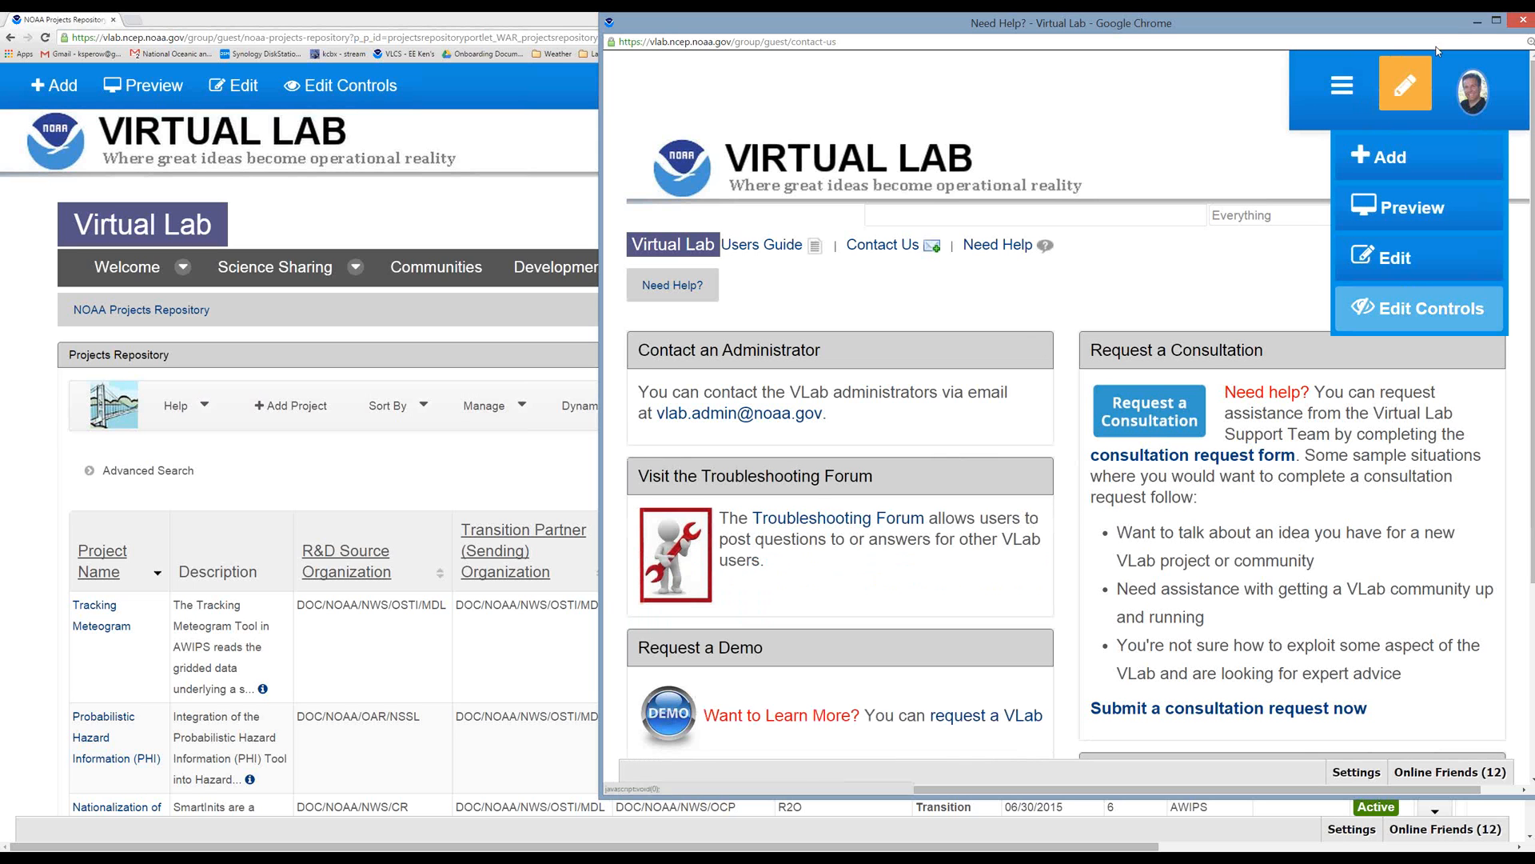
left_click(1523, 22)
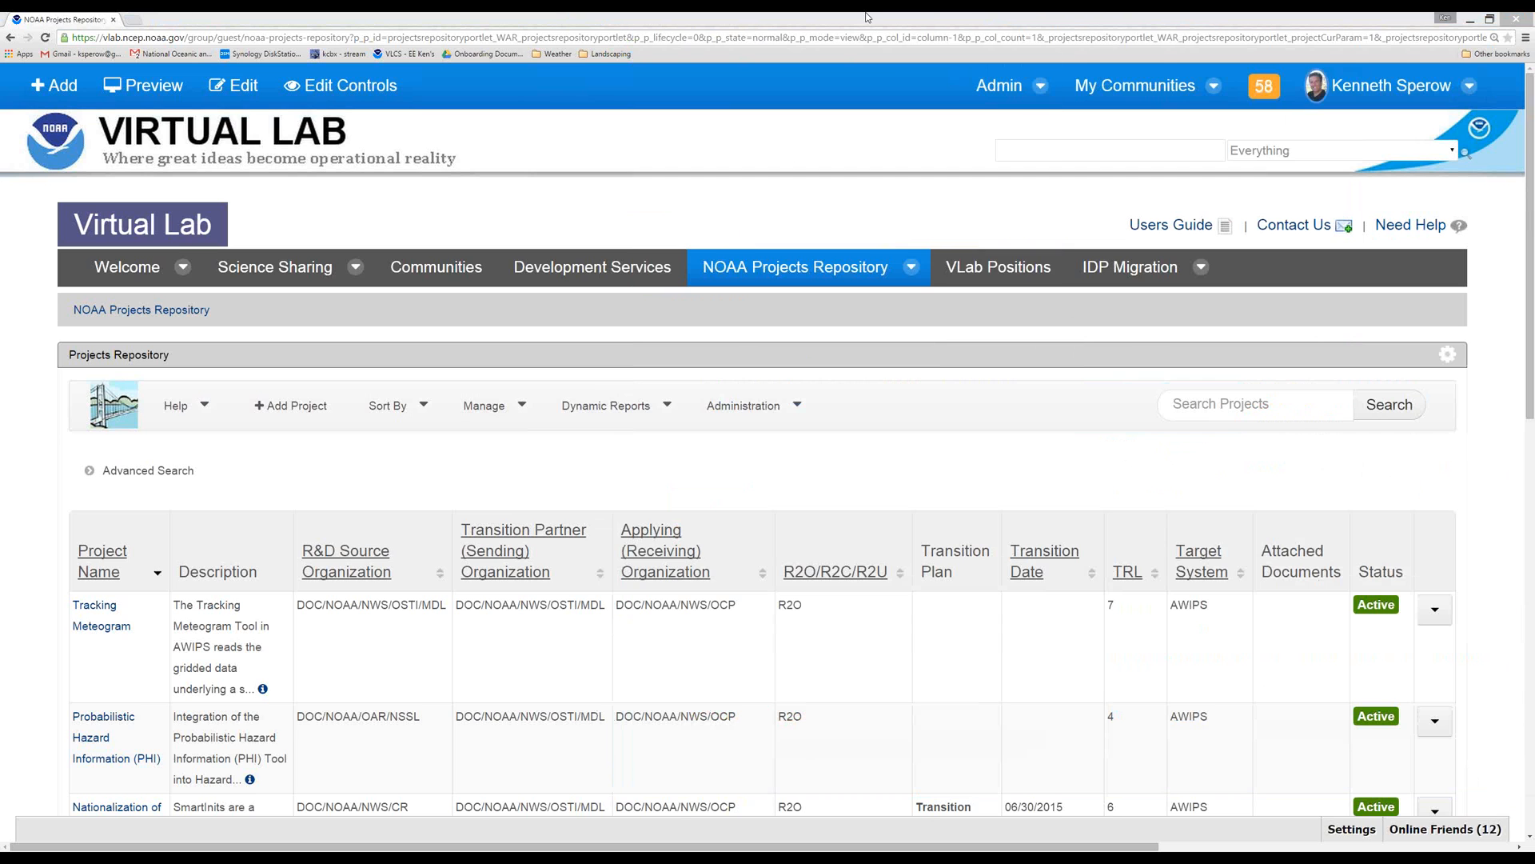
mouse_move(1043, 620)
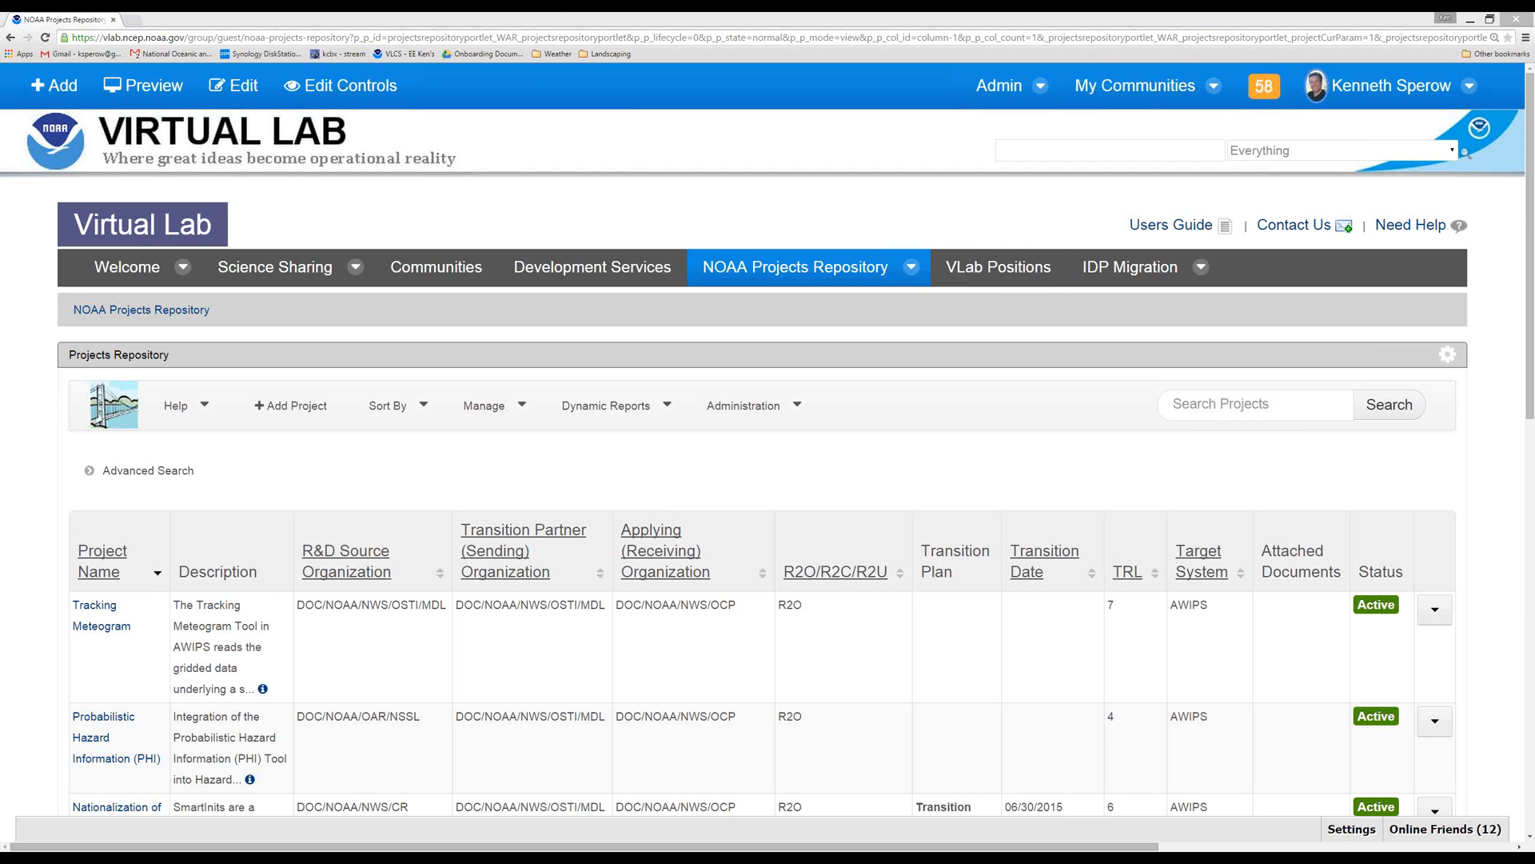